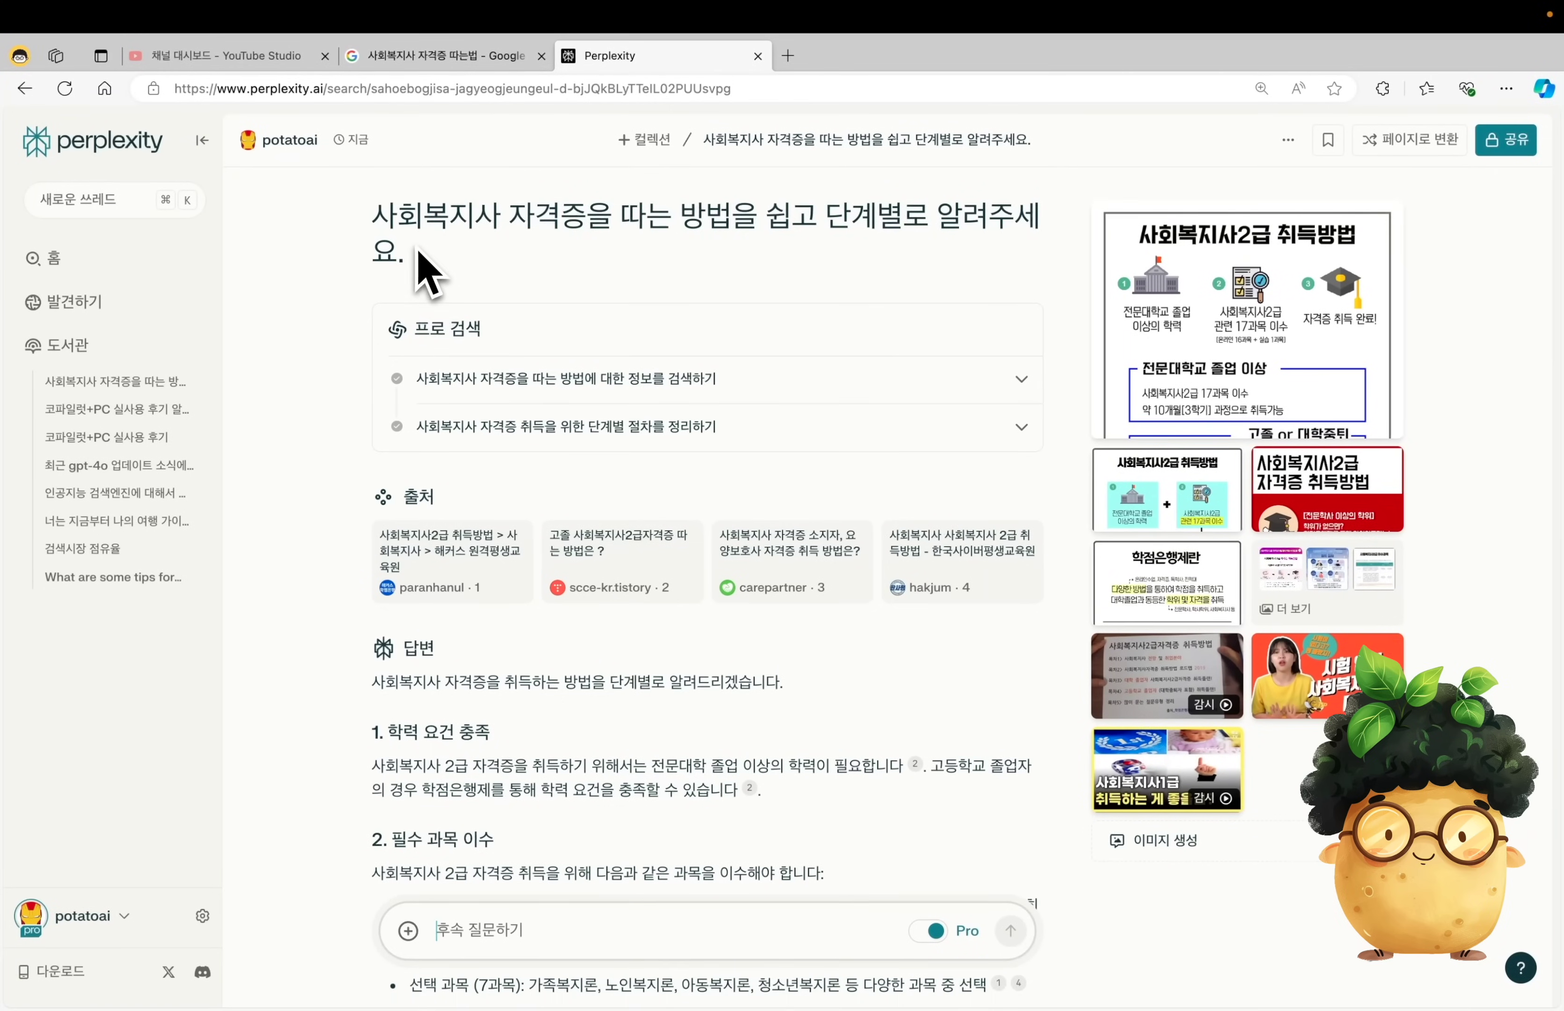
pyautogui.moveTo(412, 250); pyautogui.dragTo(366, 222)
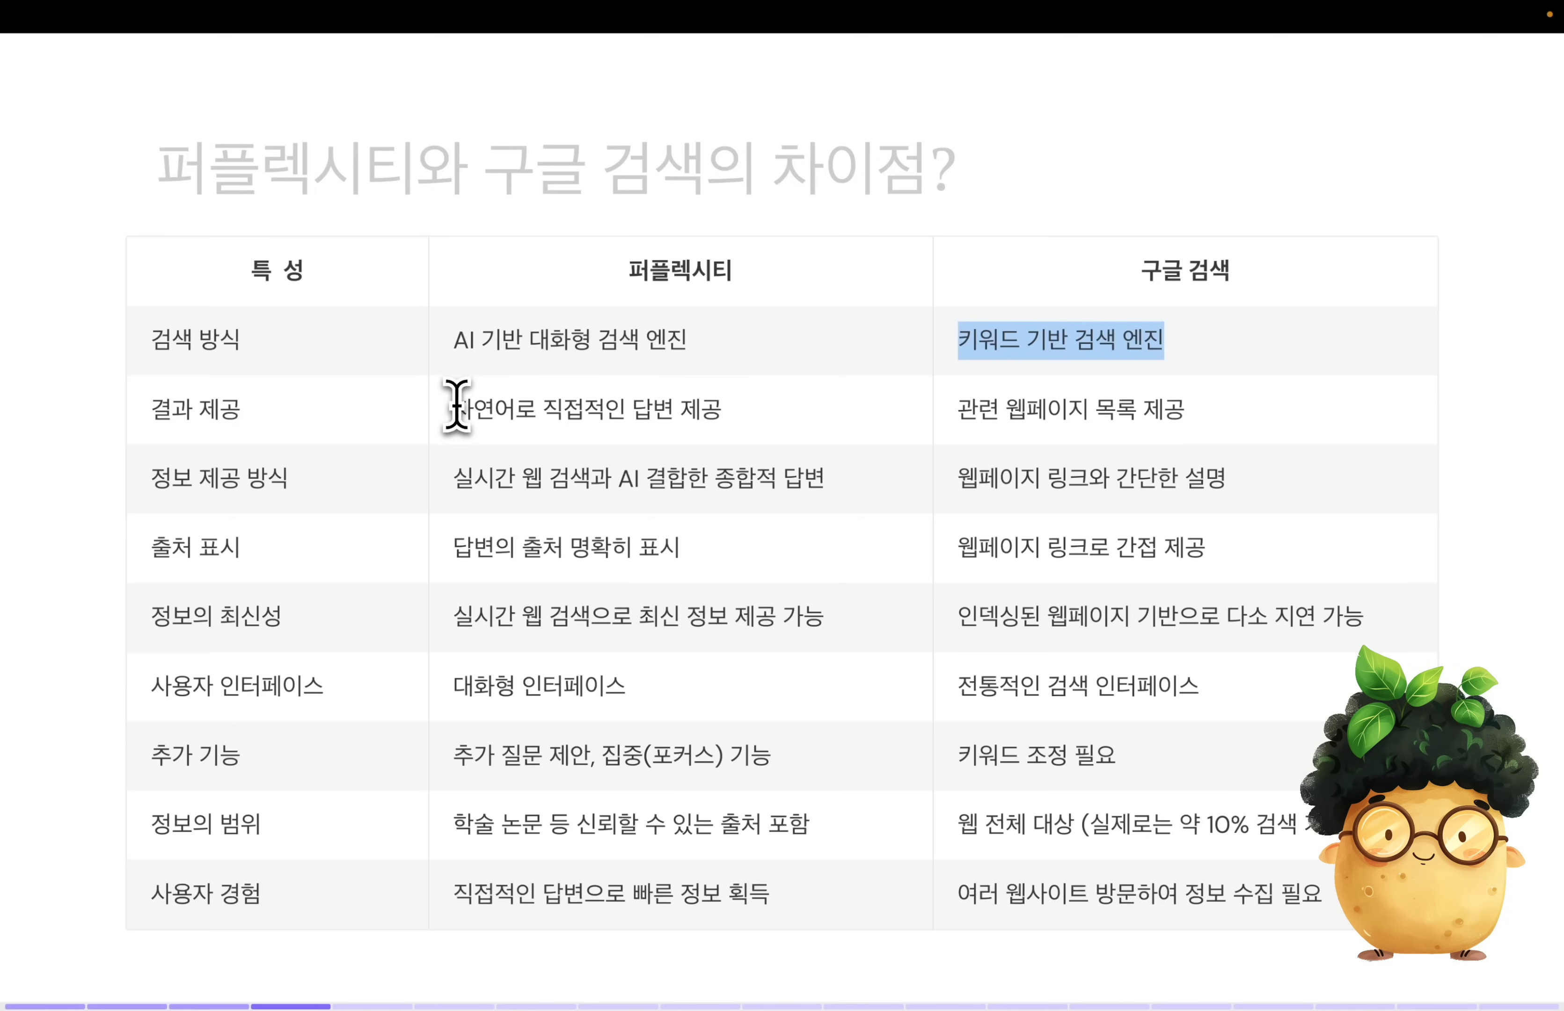
pyautogui.moveTo(454, 401); pyautogui.dragTo(765, 454)
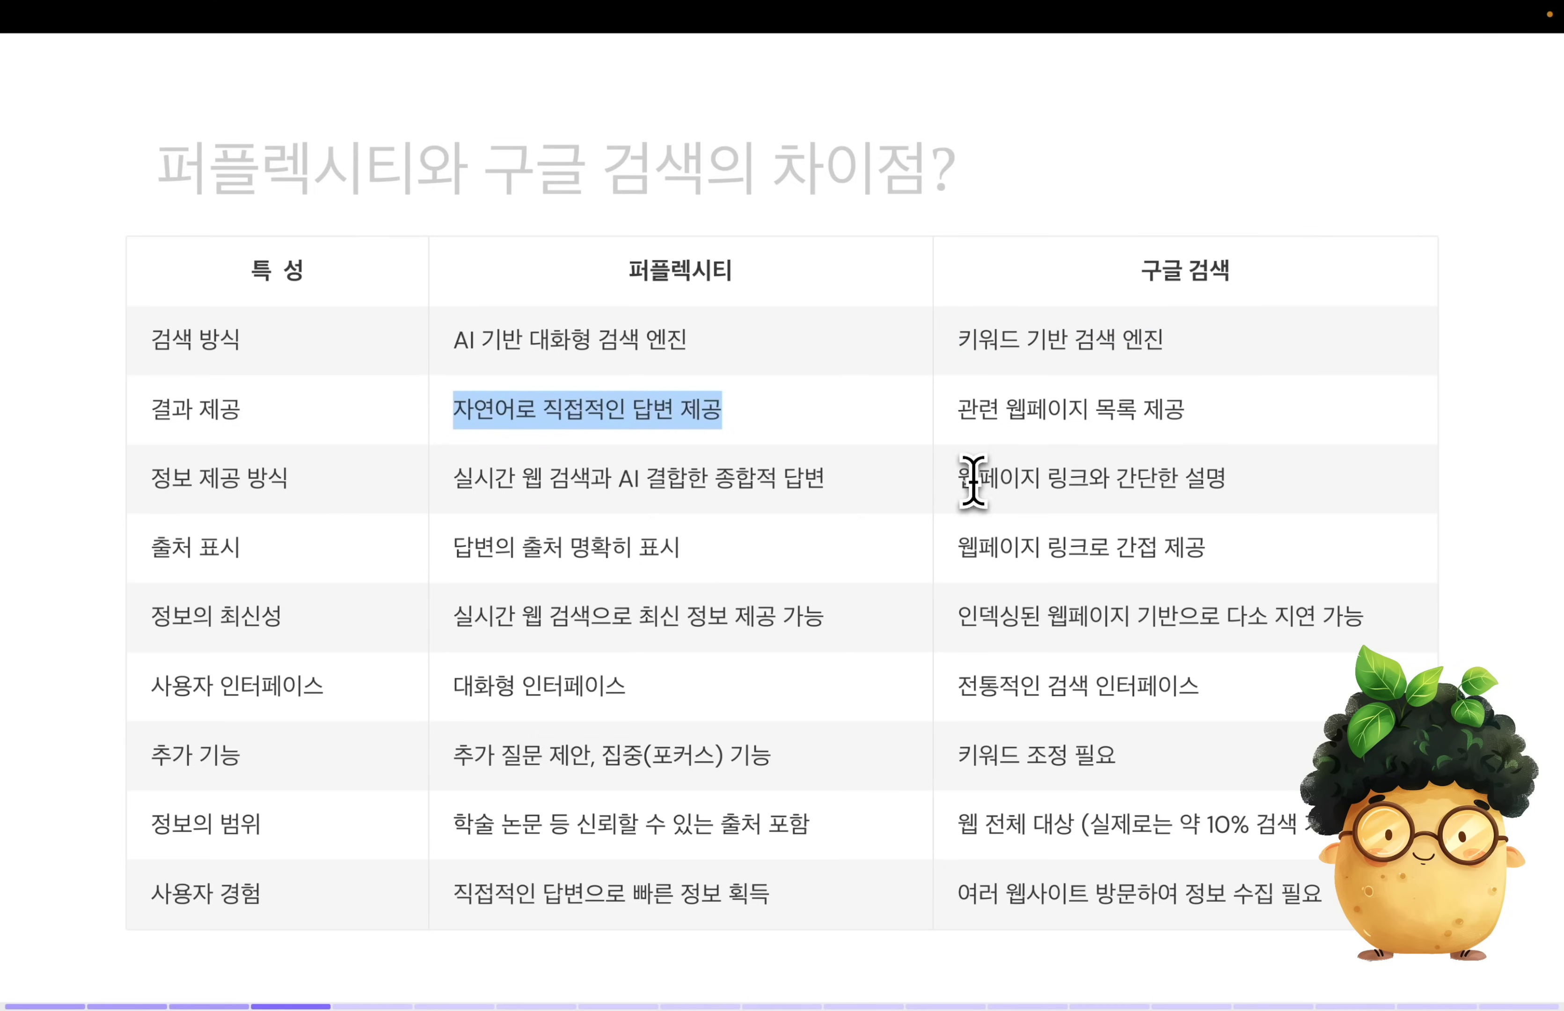
pyautogui.moveTo(957, 480); pyautogui.dragTo(1252, 516)
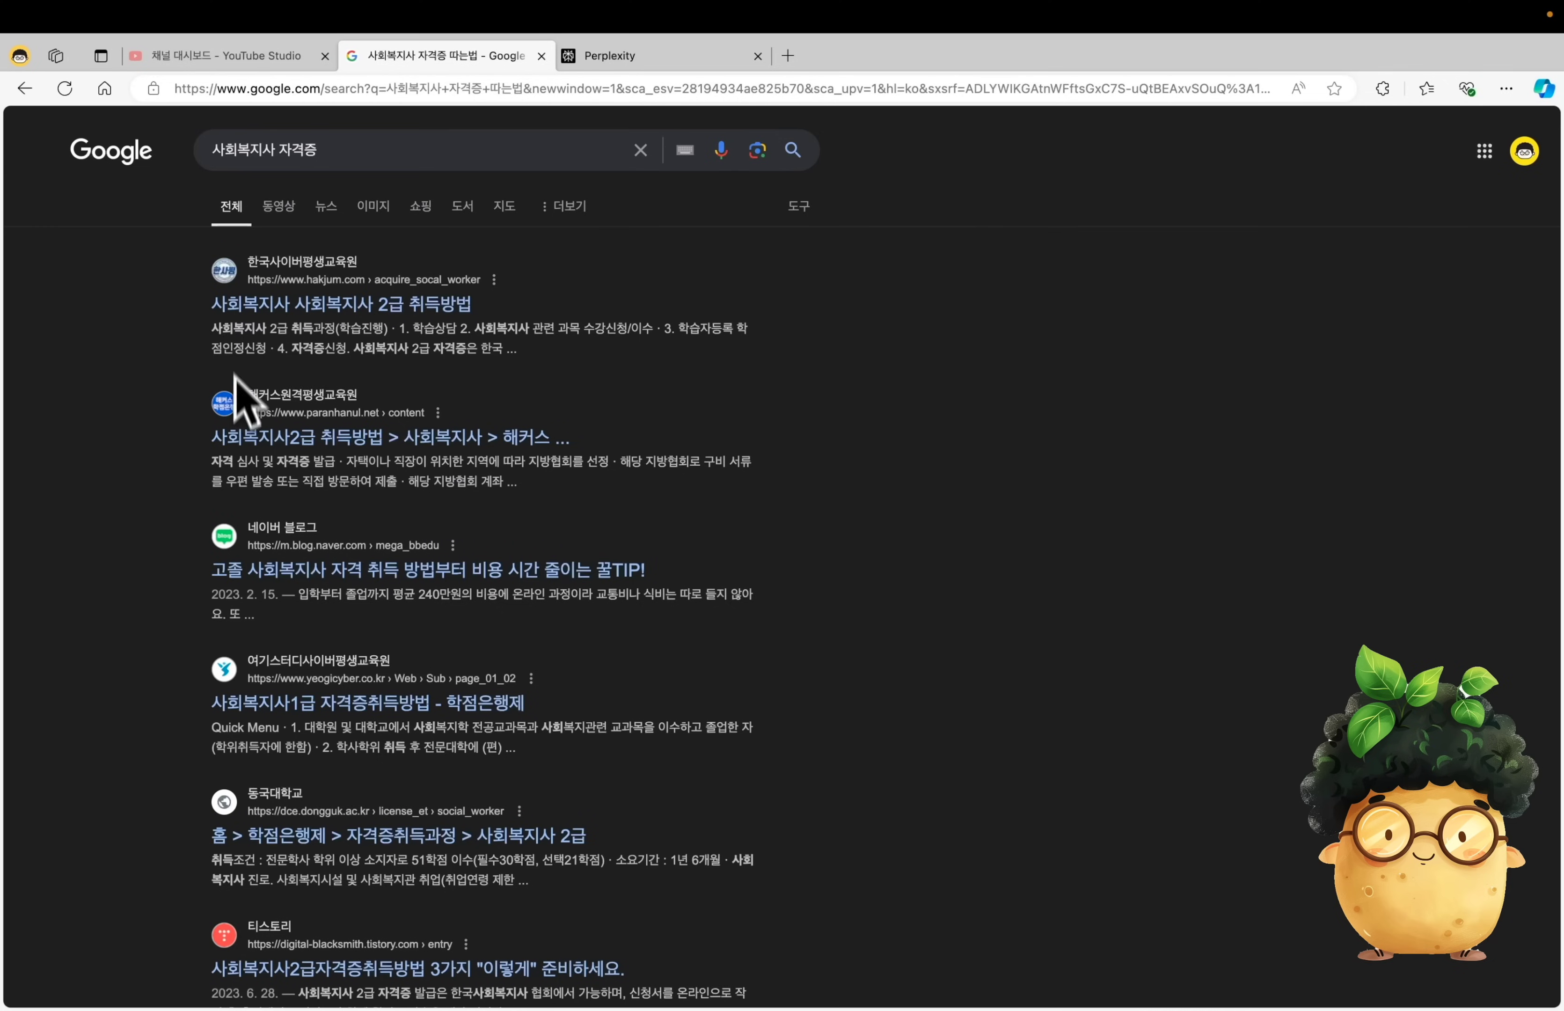
# - Examine the titles and snippets of the first two Google results for the 사회복지사 자격증 search
pyautogui.moveTo(212, 304); pyautogui.dragTo(496, 336)
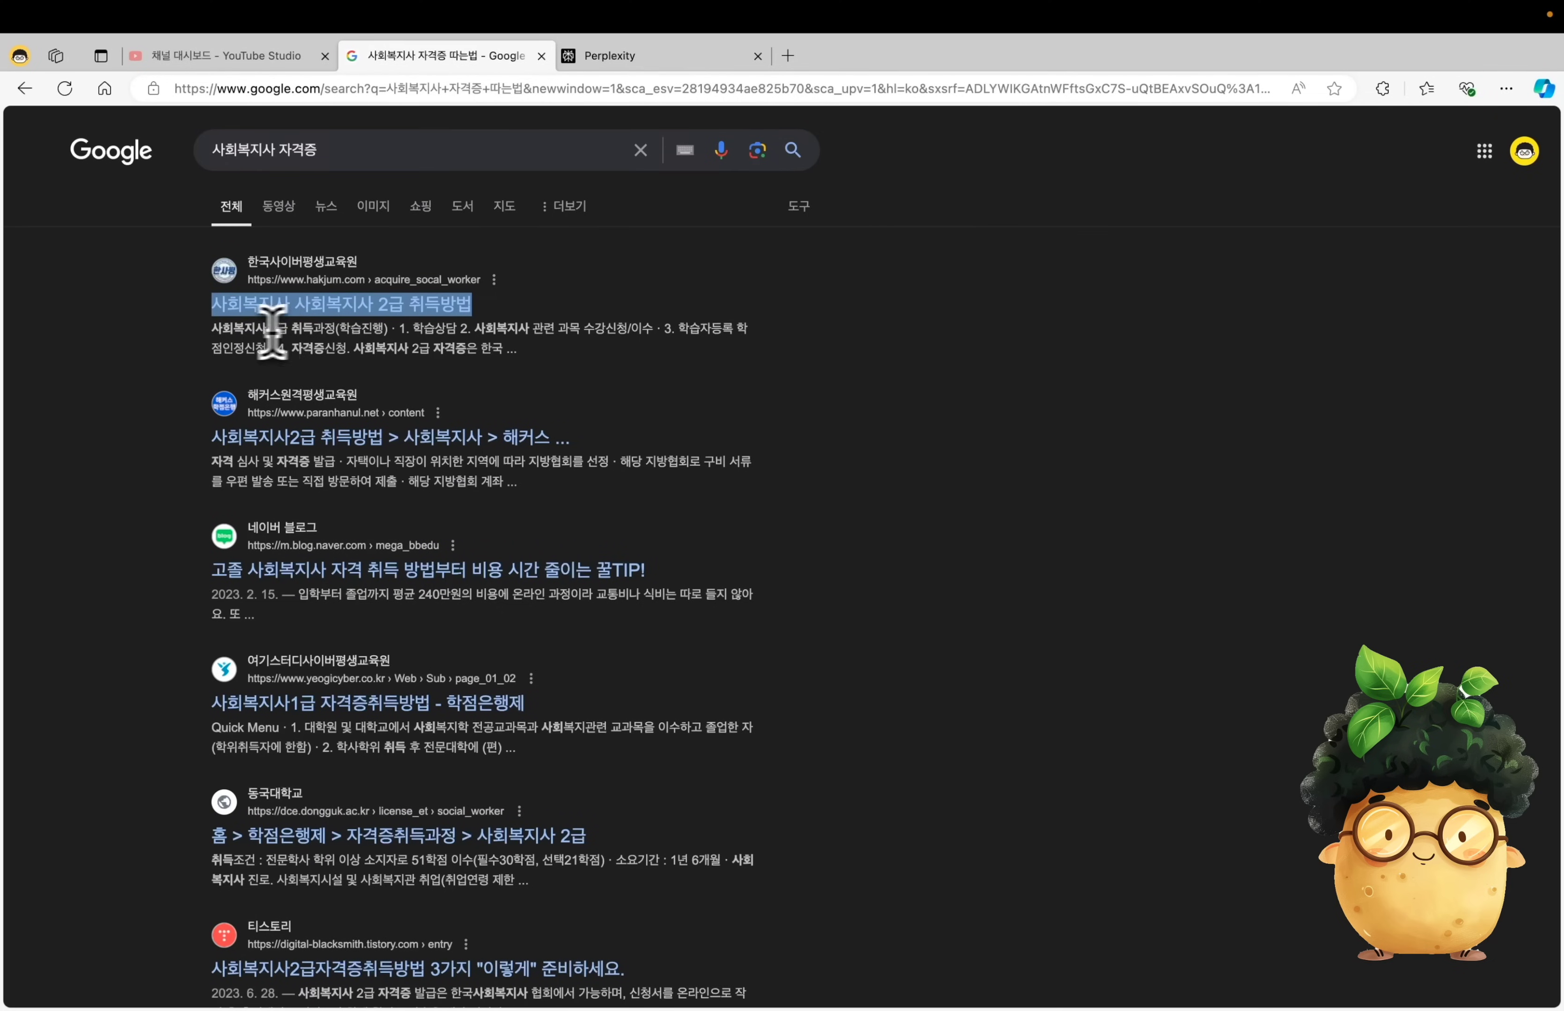
pyautogui.moveTo(212, 328); pyautogui.dragTo(494, 349)
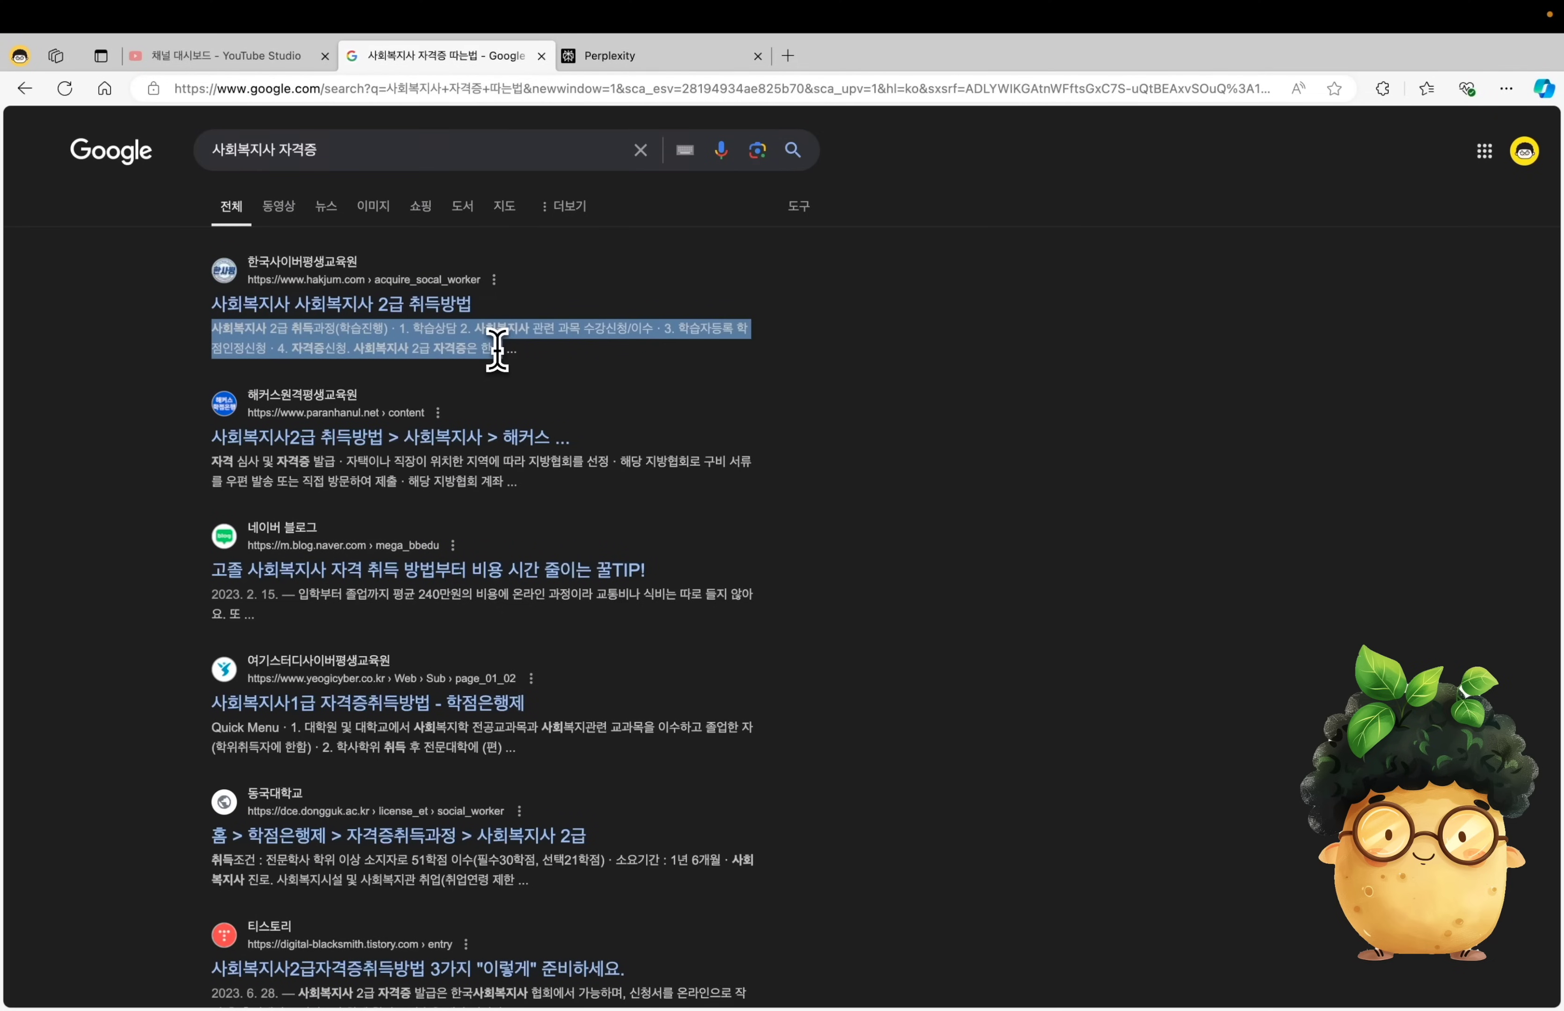
pyautogui.moveTo(211, 437); pyautogui.dragTo(519, 436)
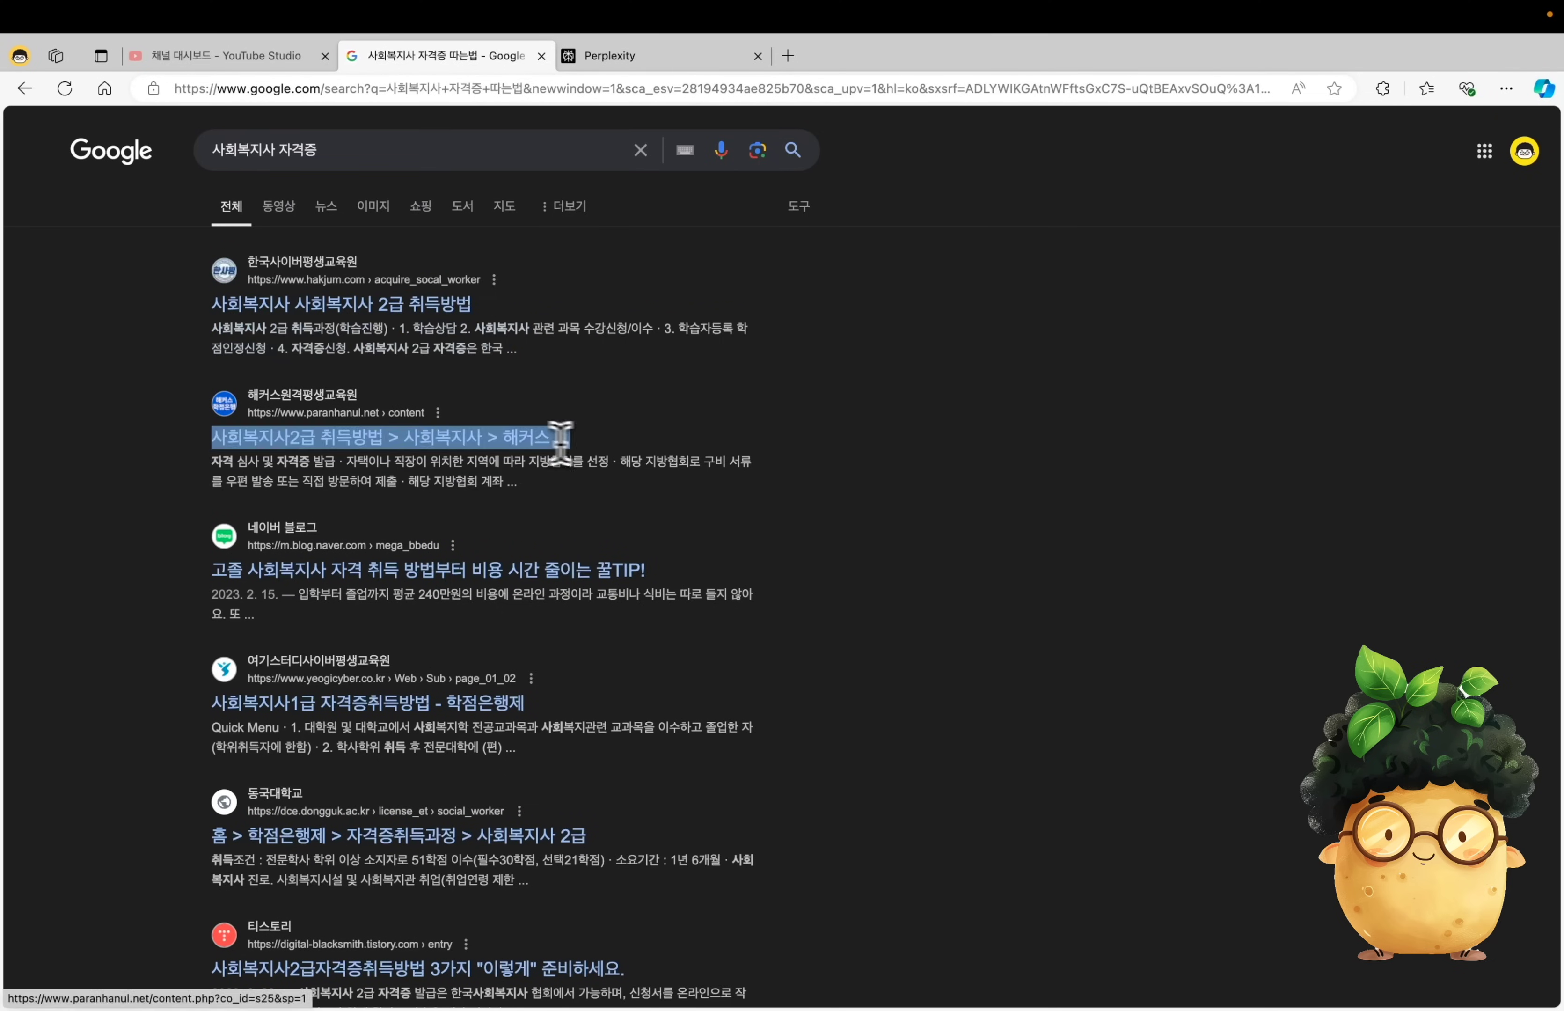
pyautogui.moveTo(212, 461); pyautogui.dragTo(499, 481)
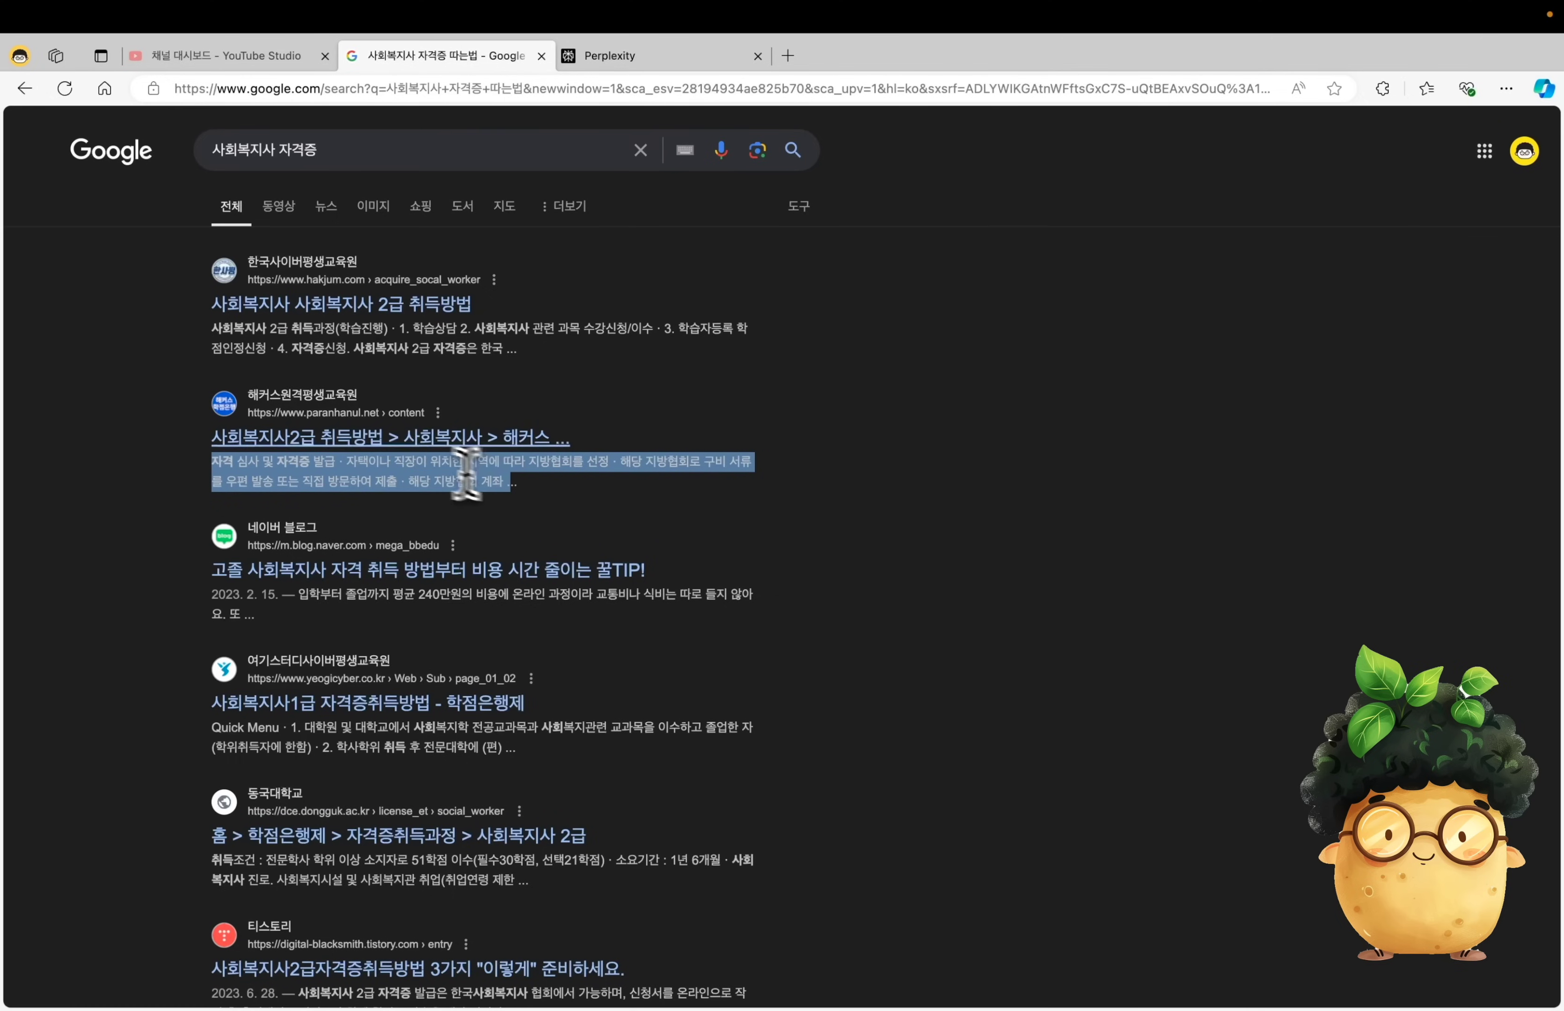
pyautogui.click(306, 502)
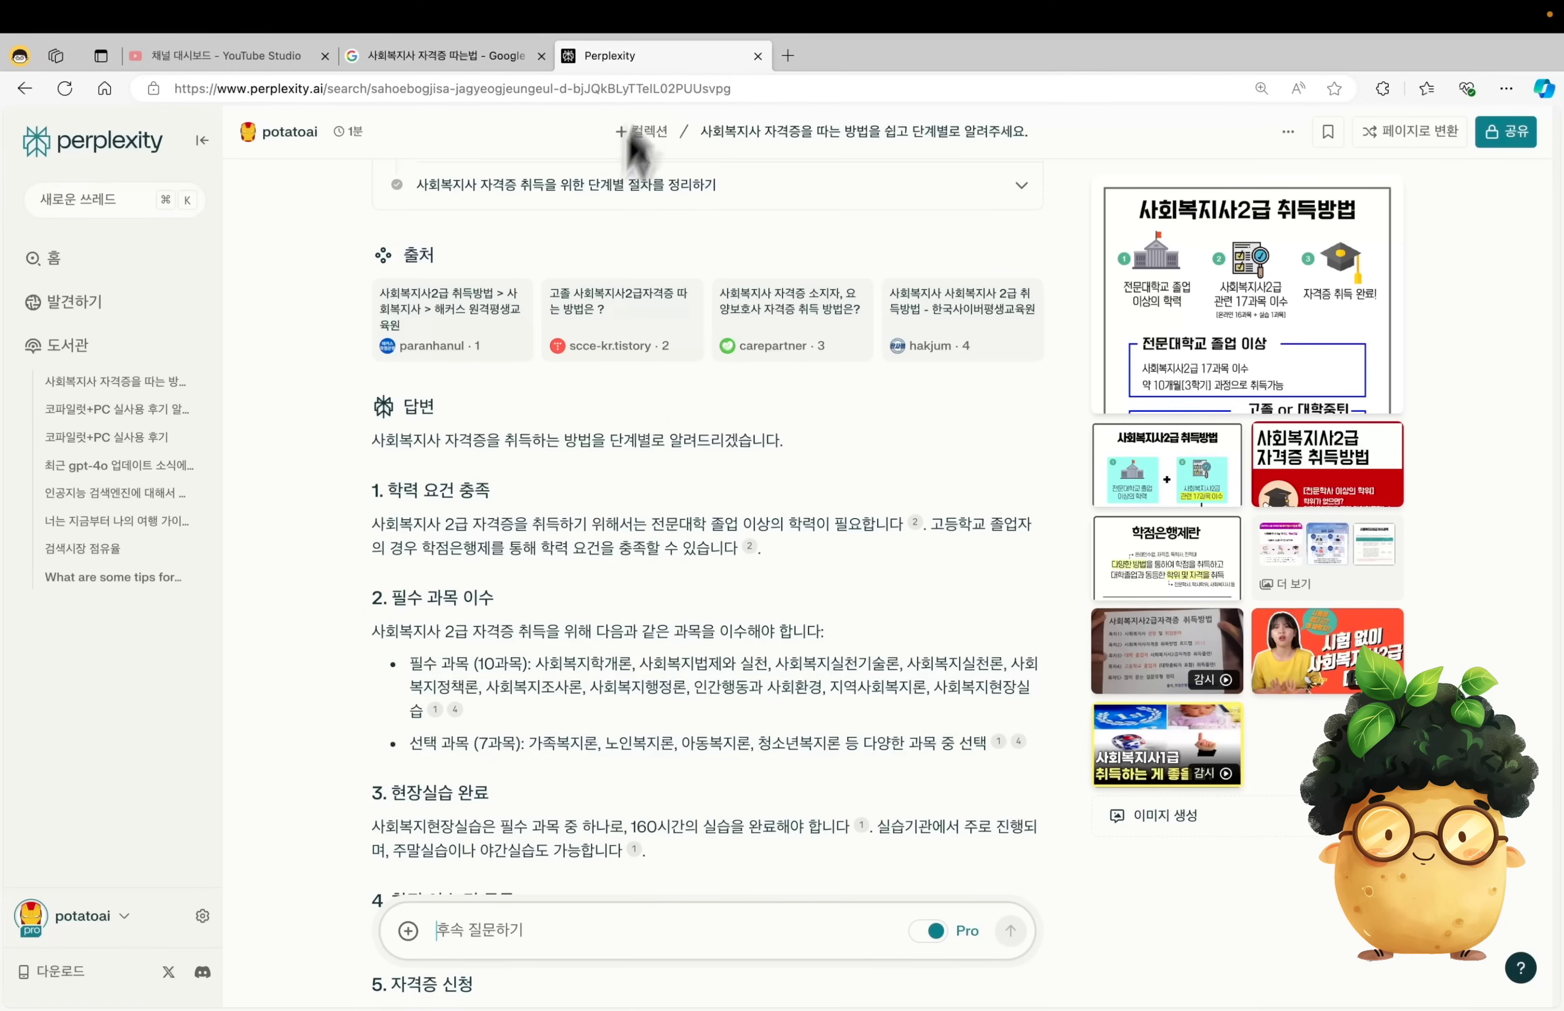
pyautogui.scroll(-2, 342, 461)
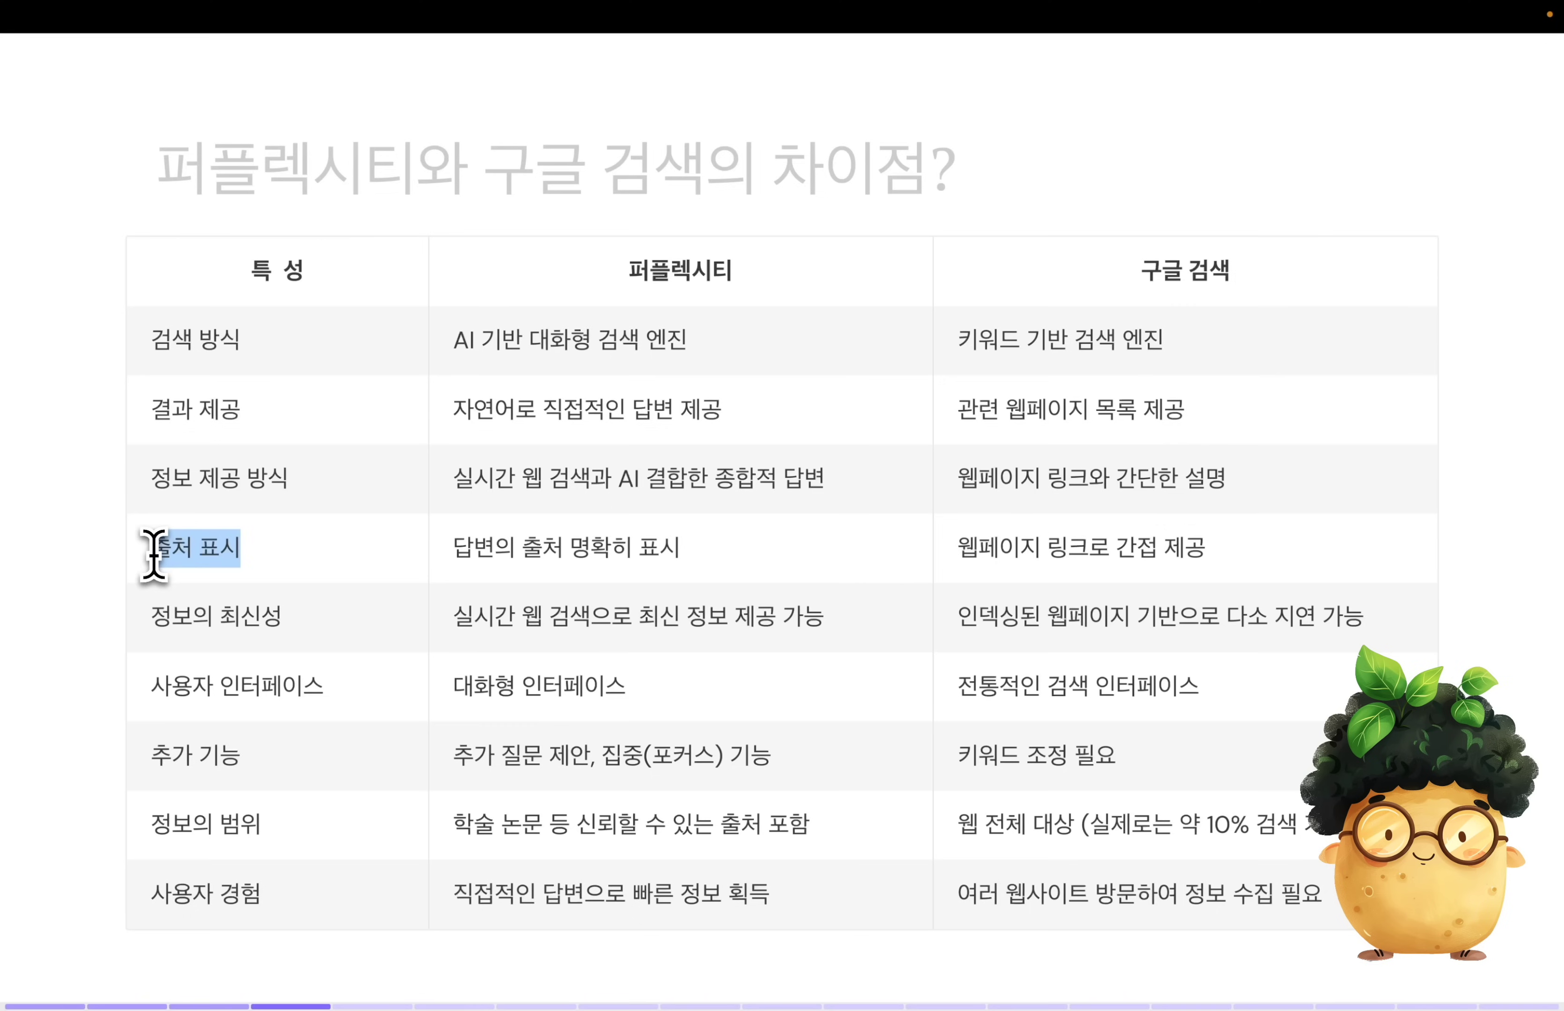
pyautogui.tripleClick(1150, 547)
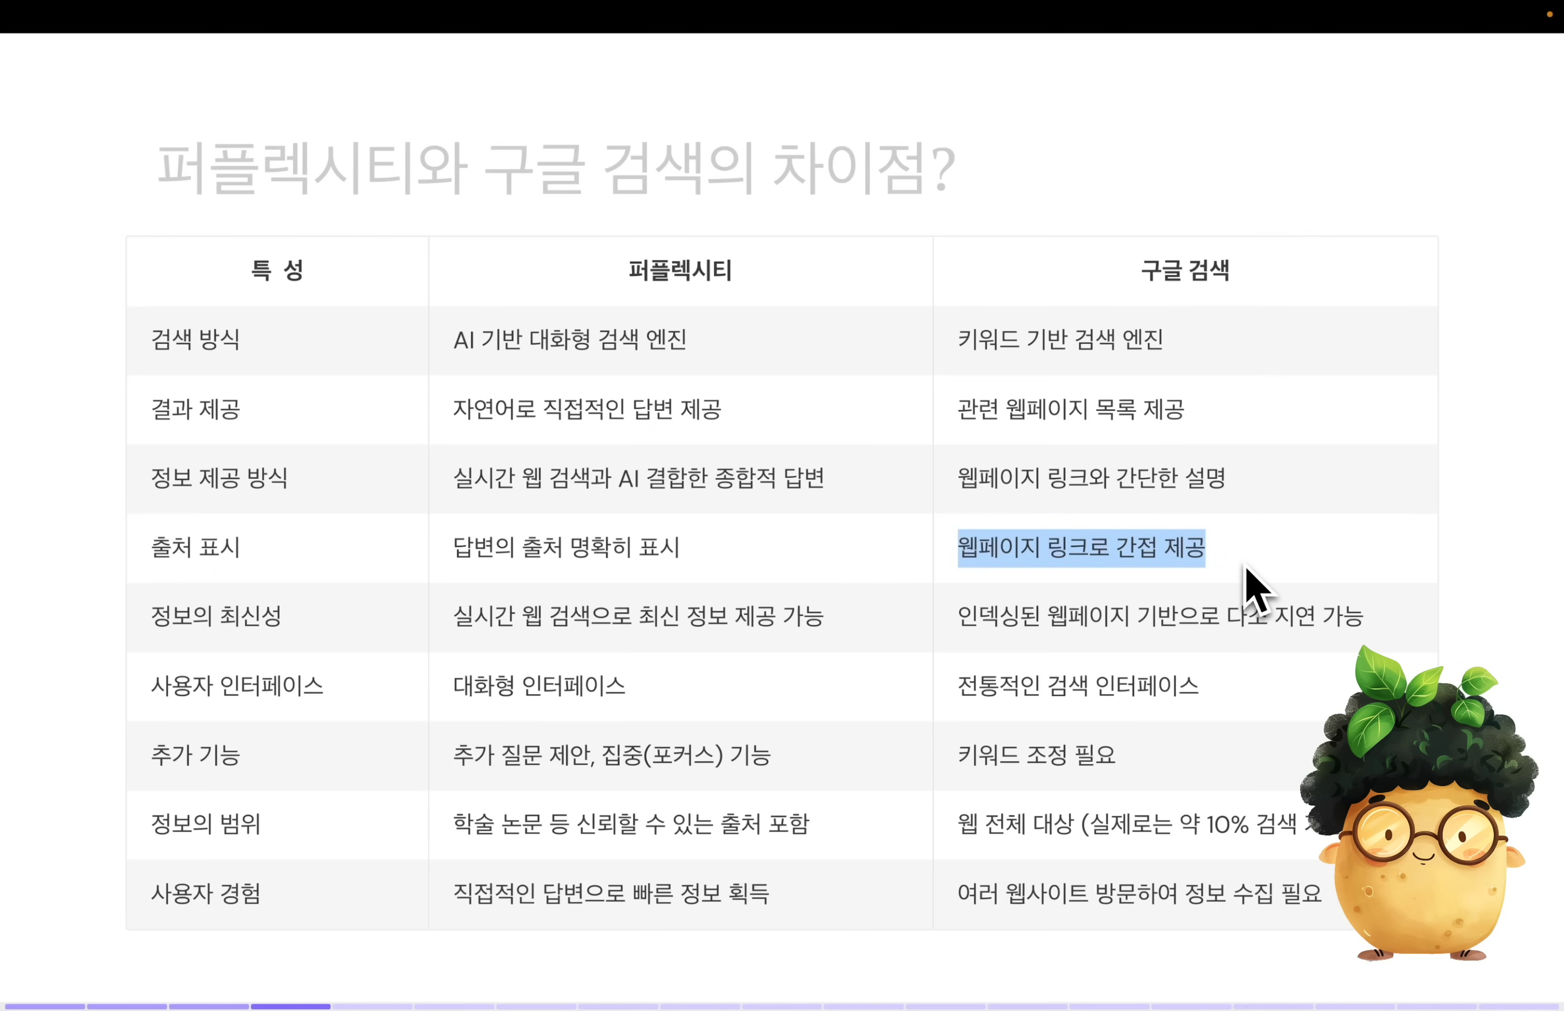
pyautogui.tripleClick(706, 571)
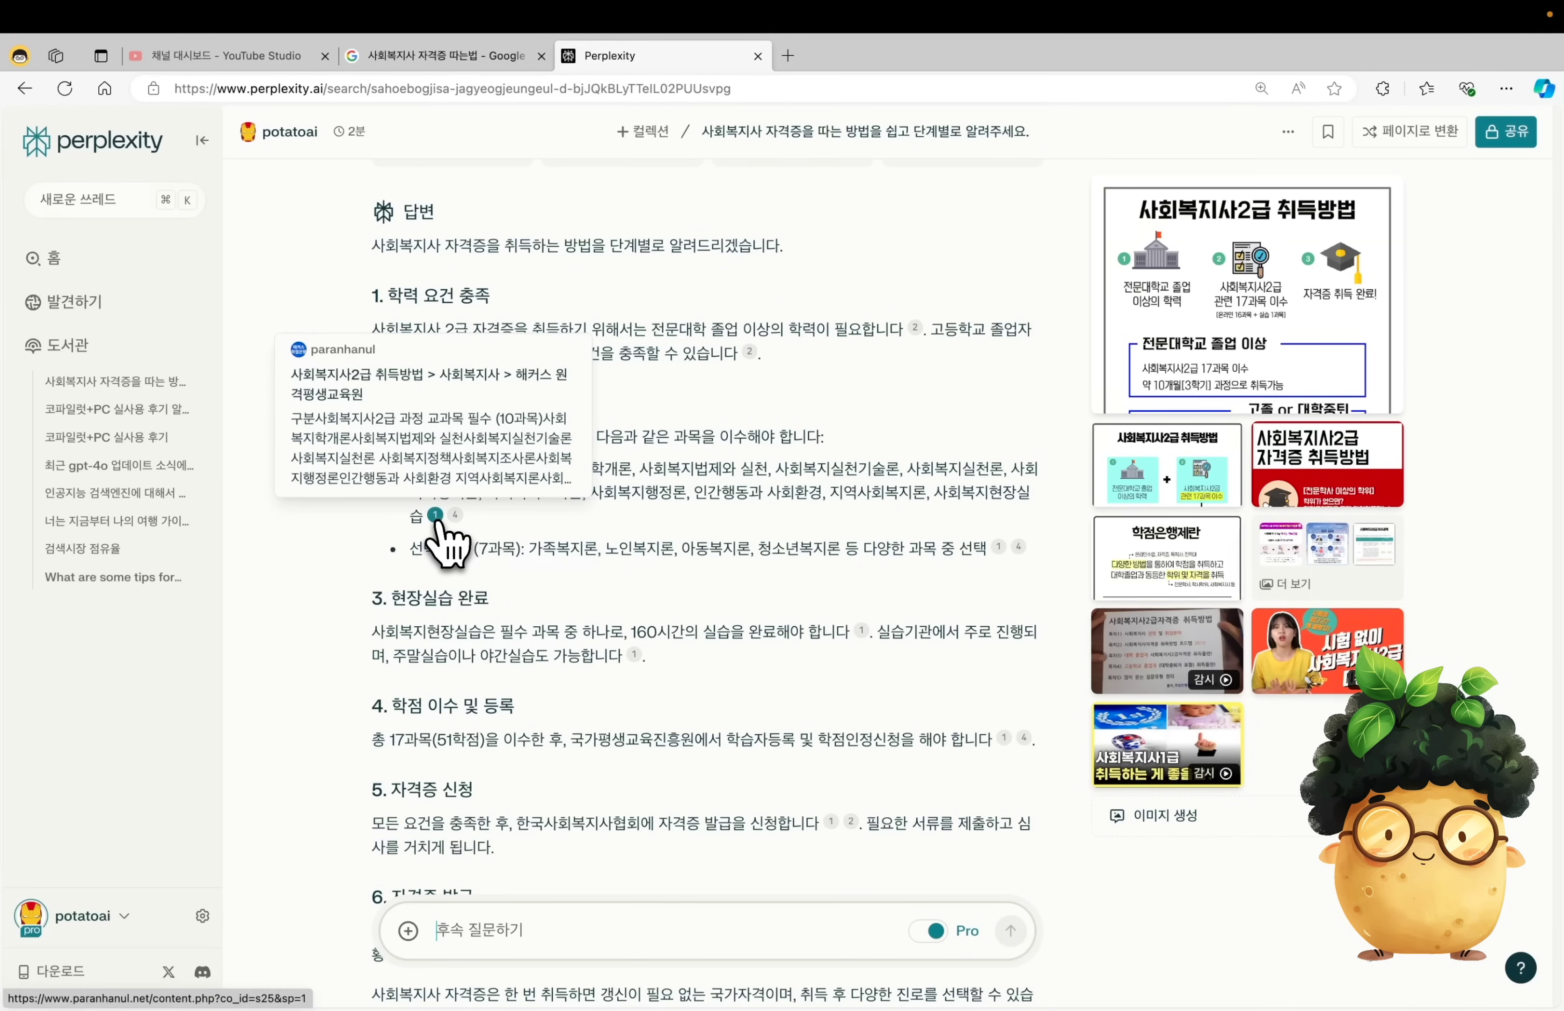
# - Open the first source cited for the required subjects in the Perplexity answer, skim its page, and return to the thread
pyautogui.moveTo(455, 517)
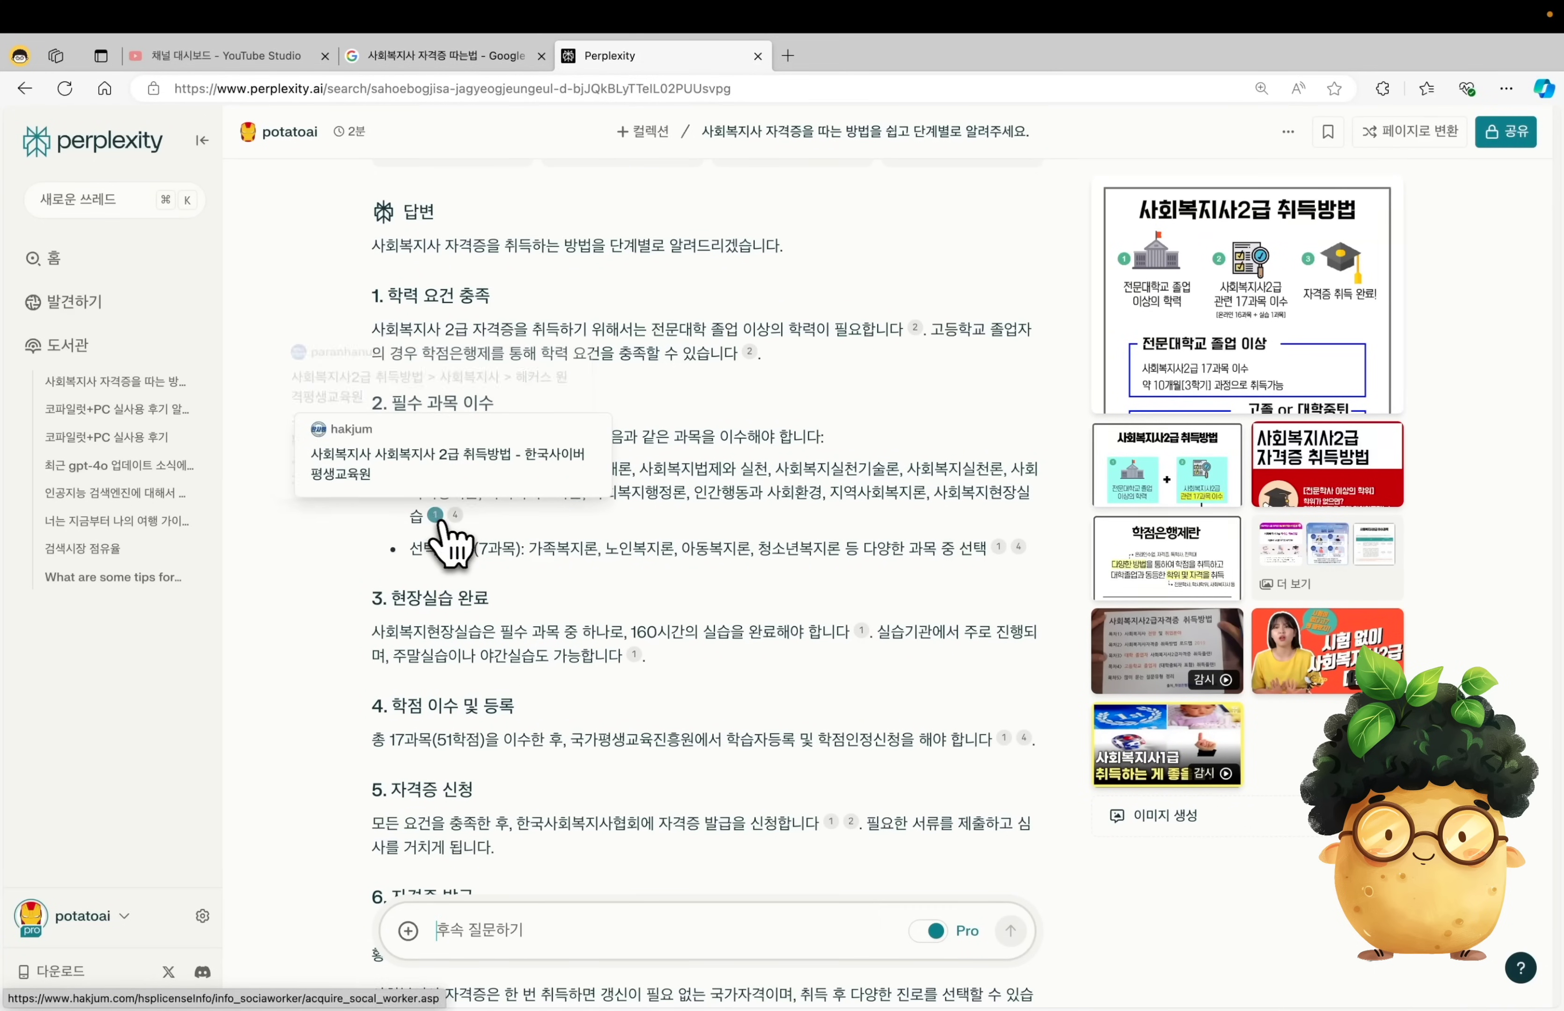
pyautogui.click(436, 517)
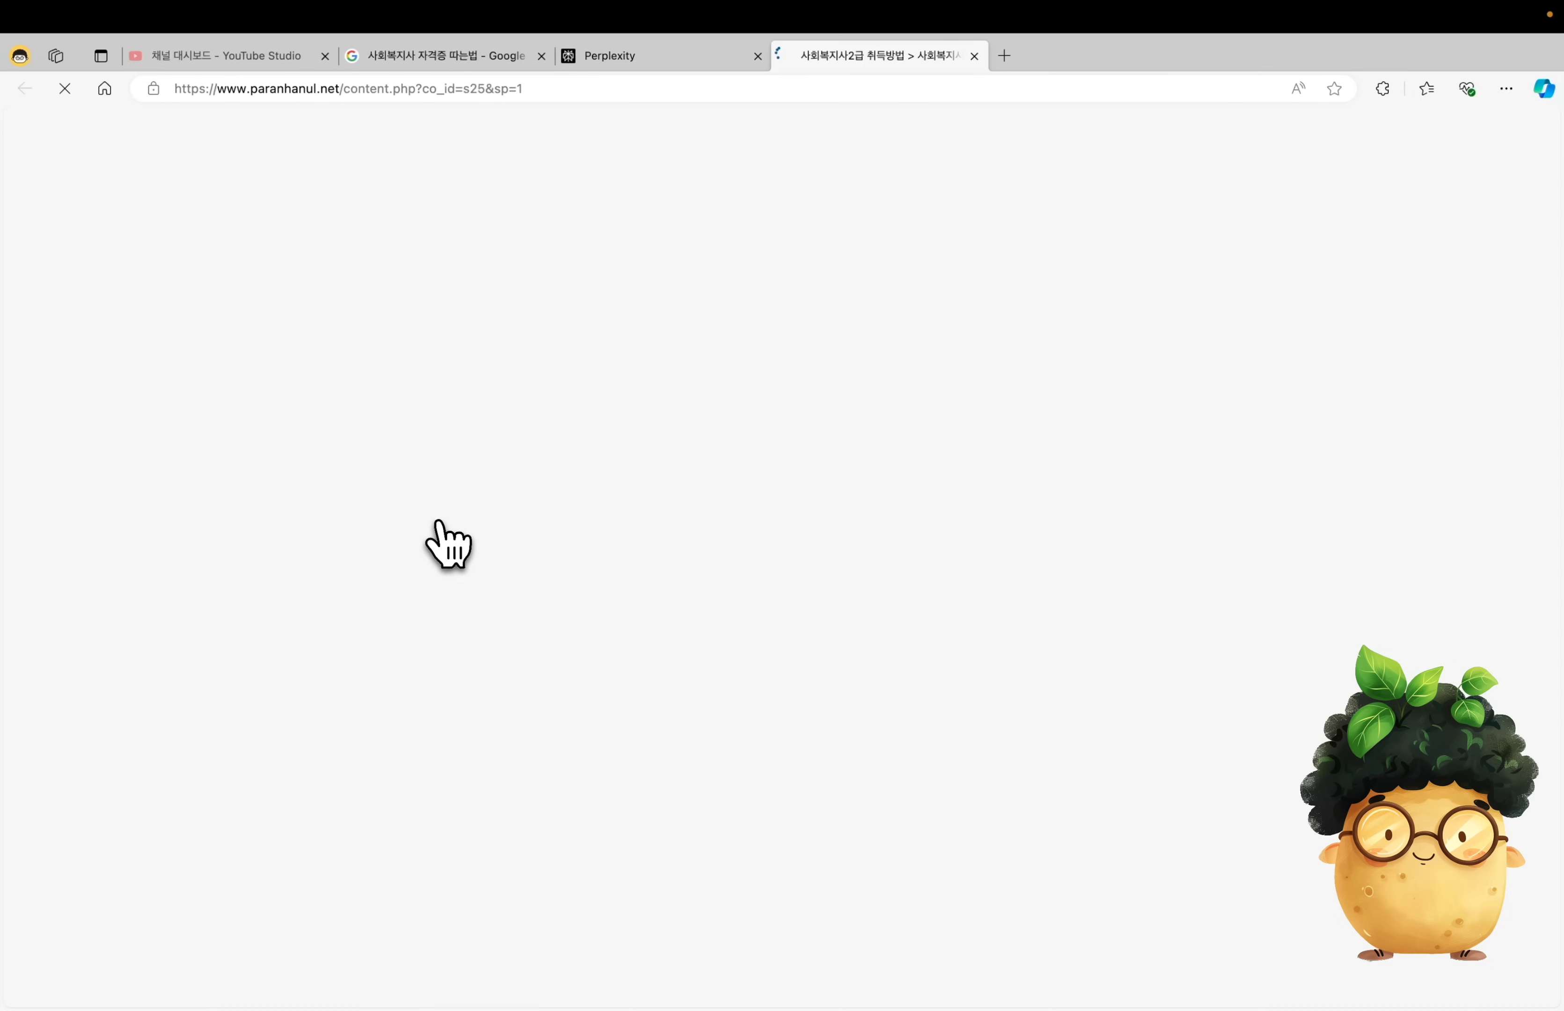
pyautogui.scroll(-10, 658, 605)
pyautogui.scroll(-10, 713, 611)
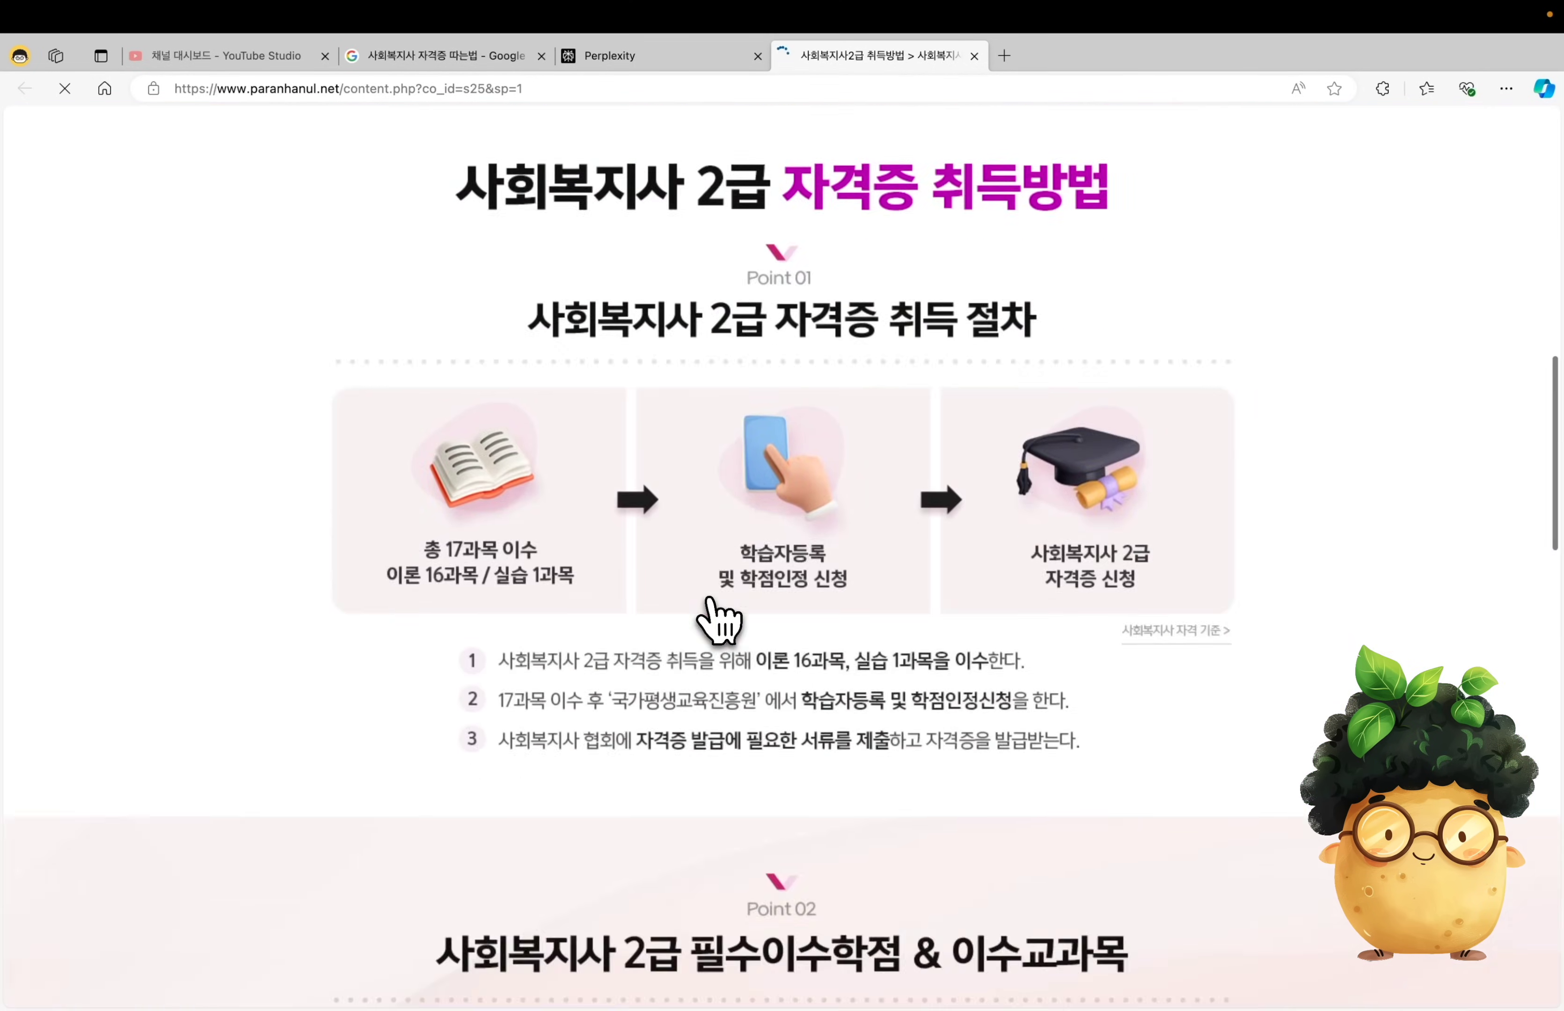
pyautogui.hotkey('ctrl', 'shift', 'Tab')
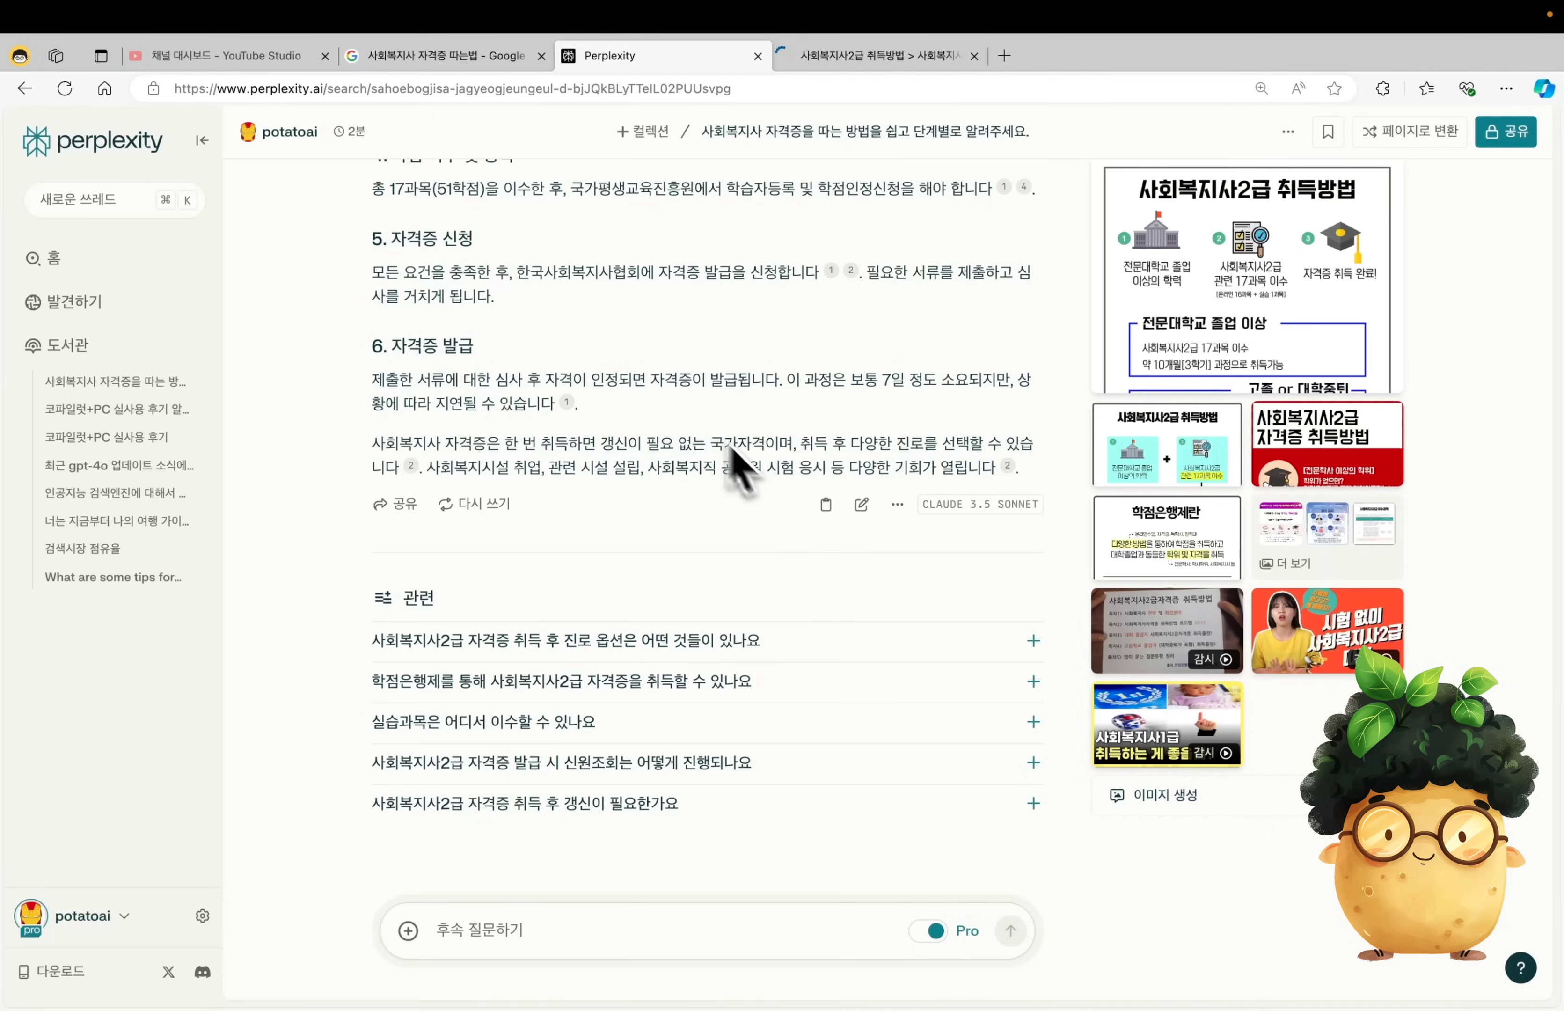
# - Copy the whole Perplexity answer and paste it into the text document in the other app
pyautogui.click(826, 505)
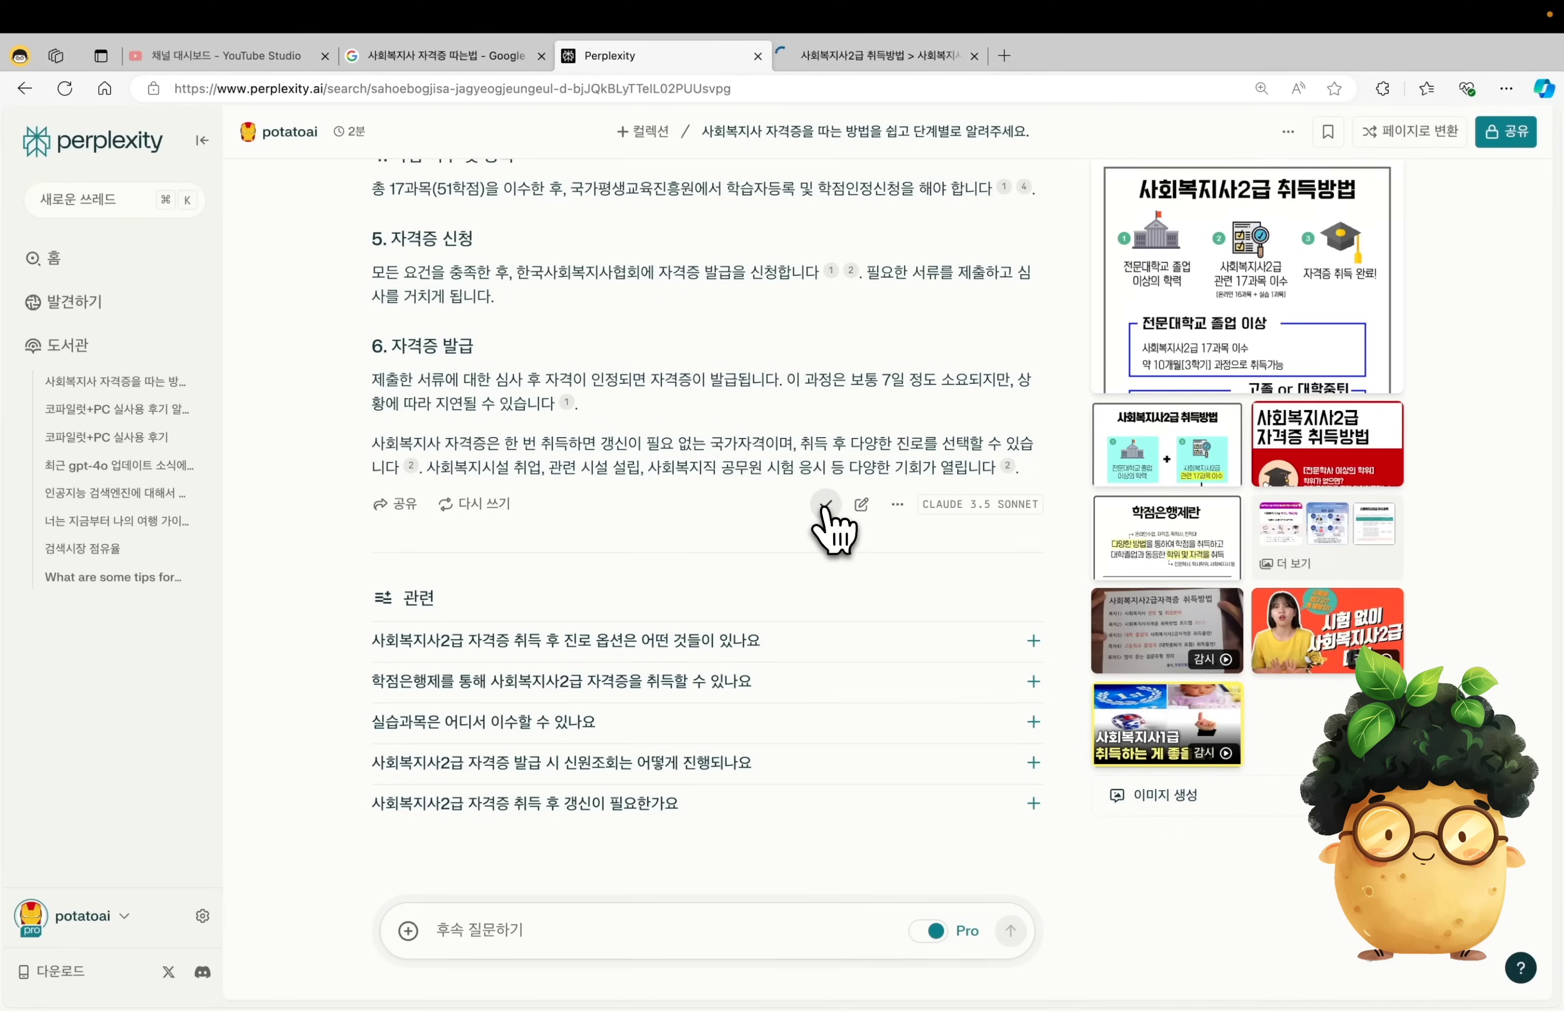
pyautogui.press('super+Tab')
pyautogui.press('super+v')
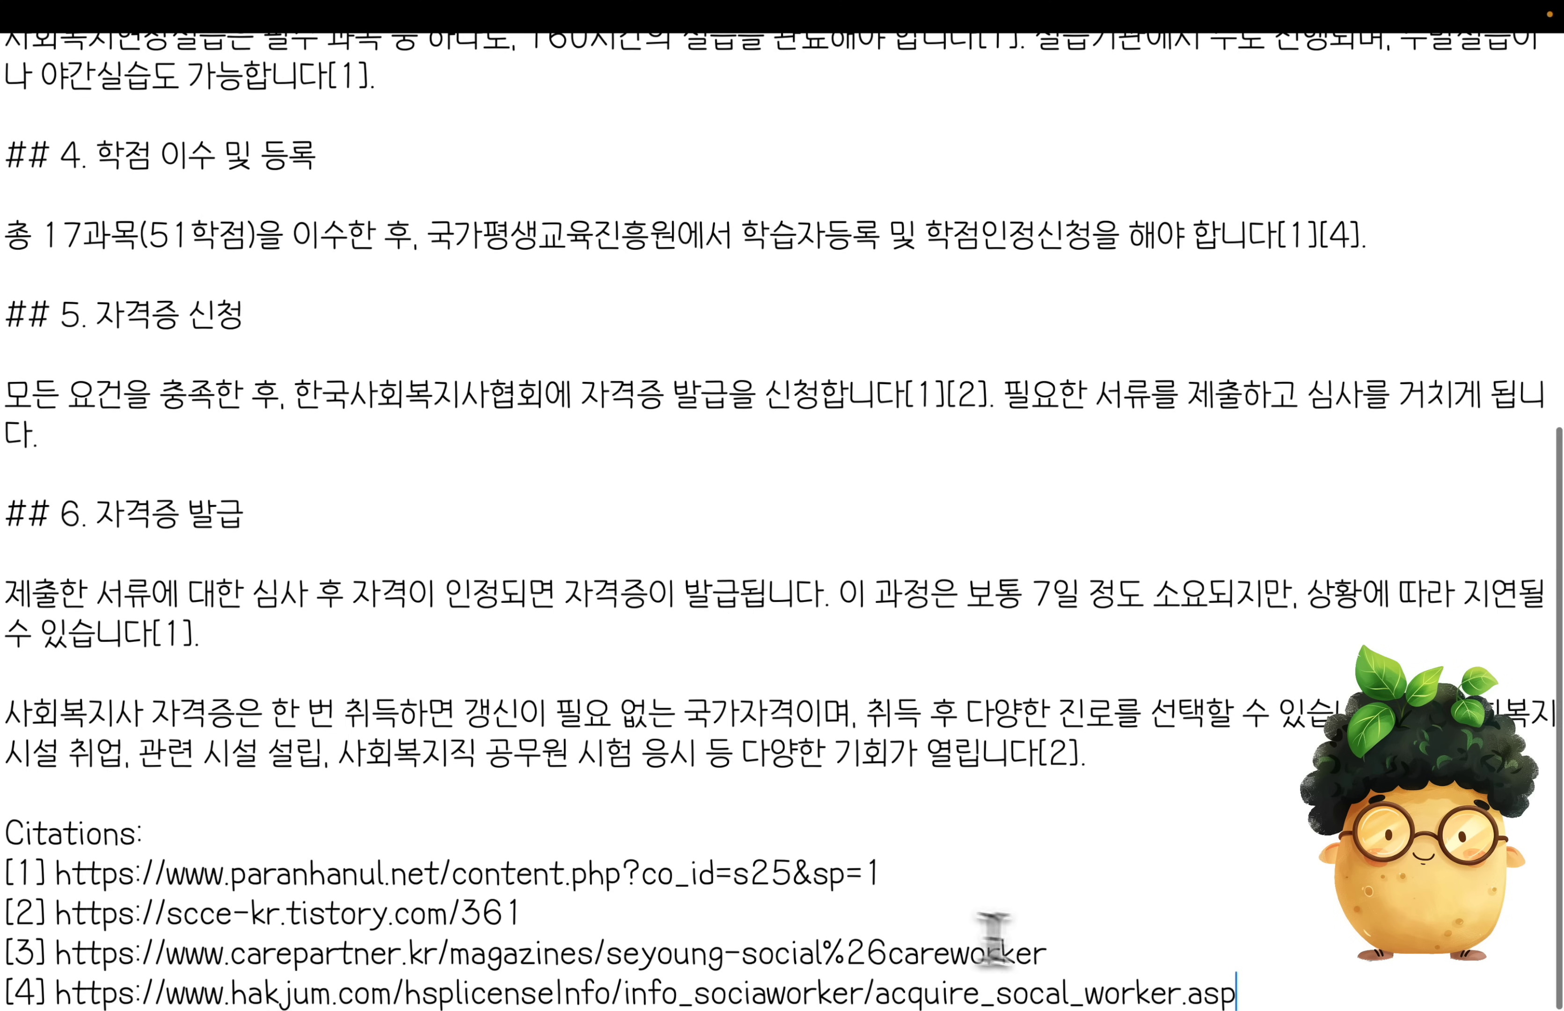
# - Examine the source links under Citations in the pasted text and the [1][2] reference markers in section 5
pyautogui.moveTo(1236, 993); pyautogui.dragTo(10, 854)
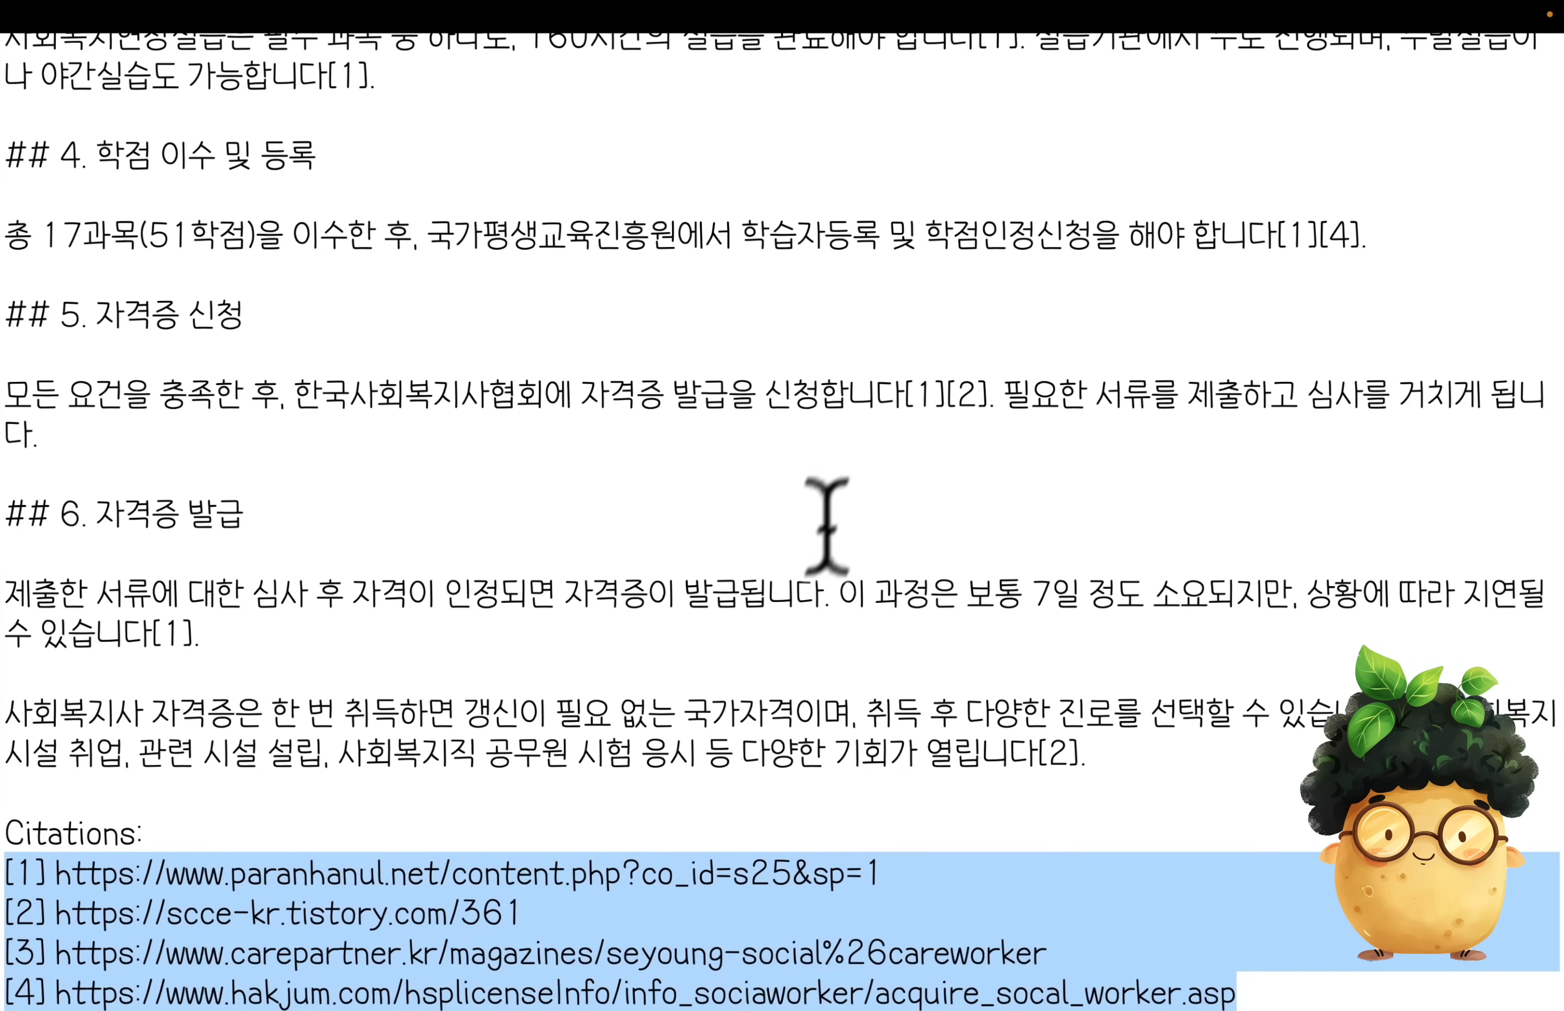
pyautogui.moveTo(907, 394); pyautogui.dragTo(996, 403)
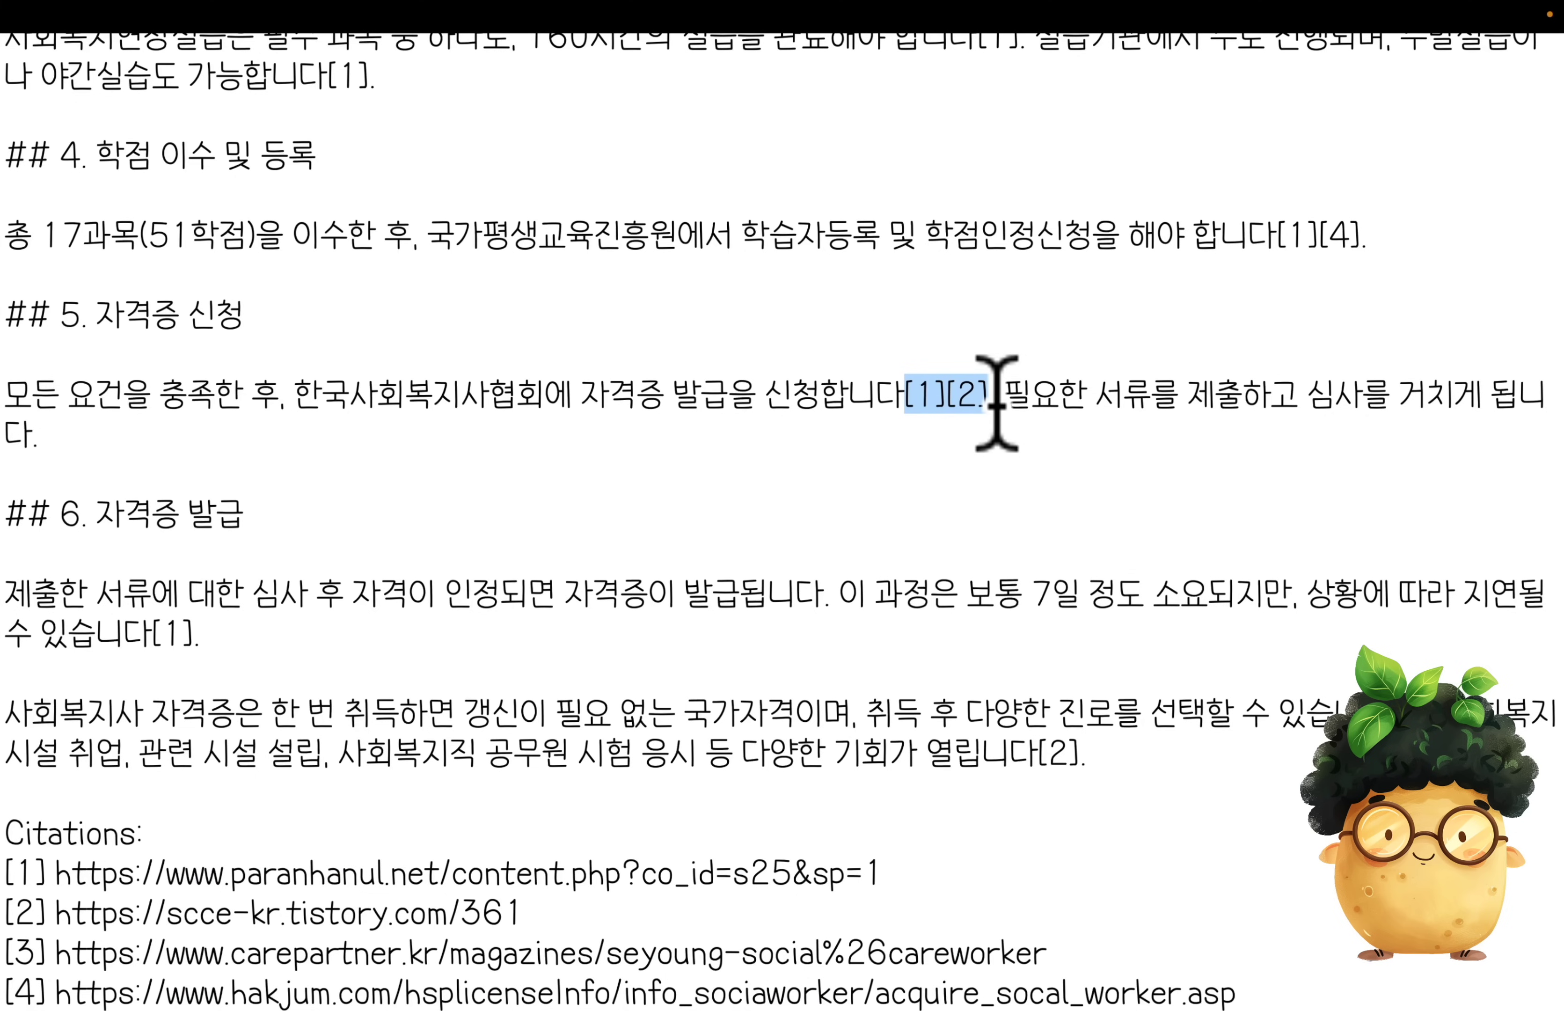
pyautogui.moveTo(525, 913); pyautogui.dragTo(9, 868)
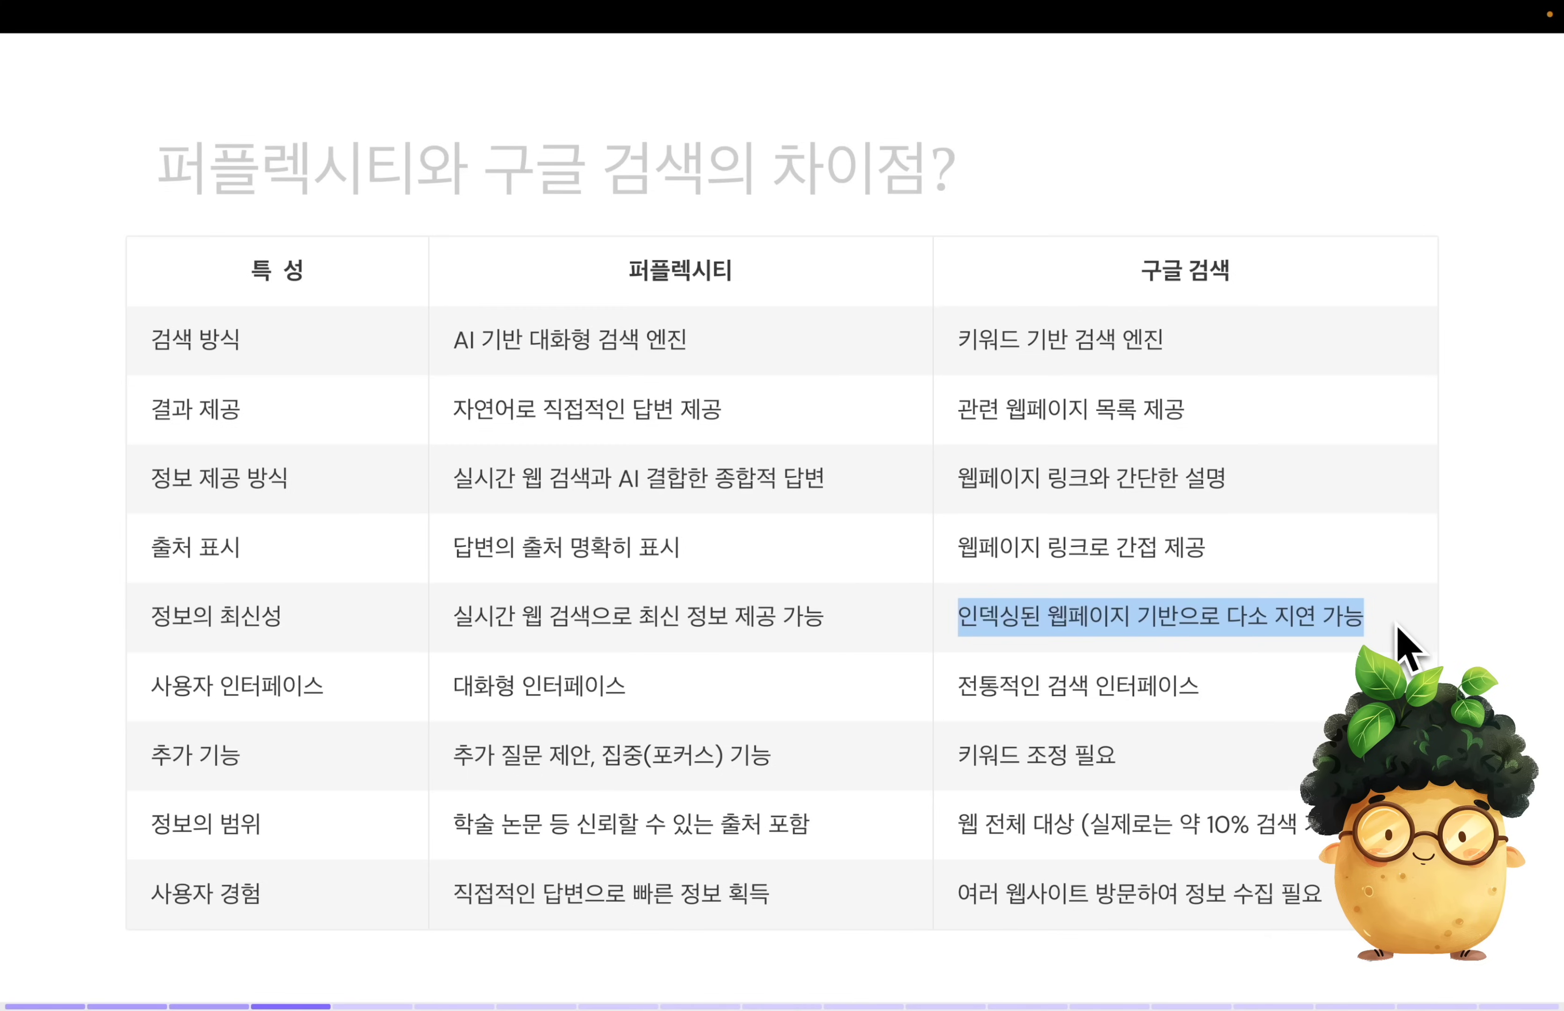
pyautogui.moveTo(826, 621); pyautogui.dragTo(489, 621)
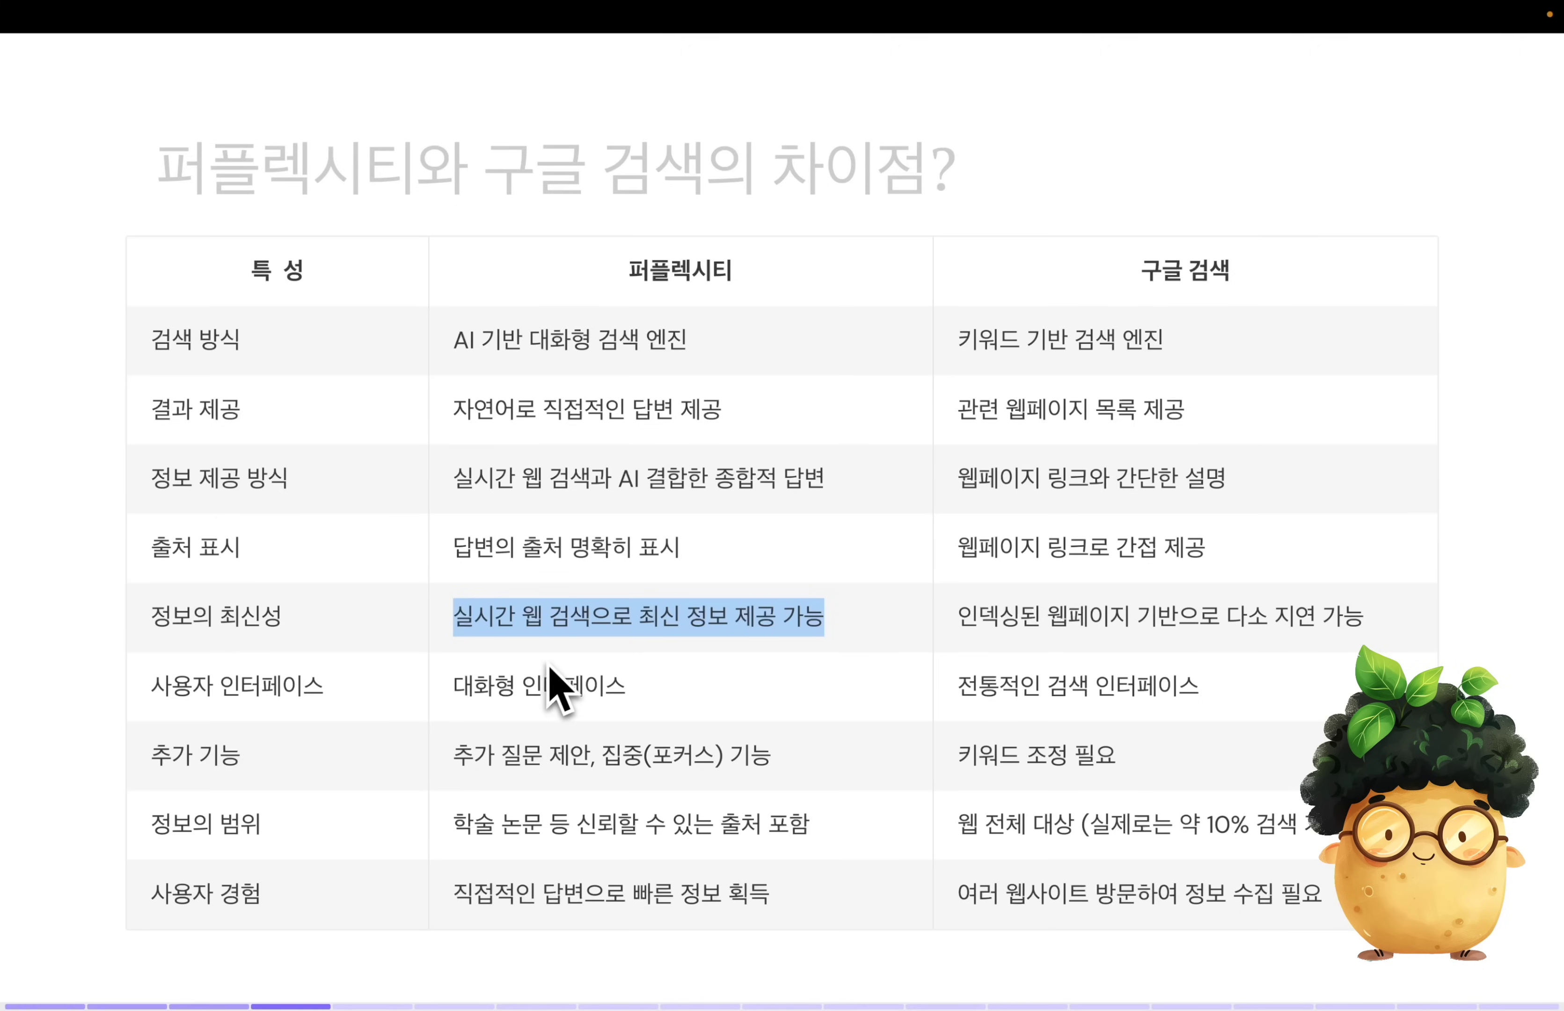
pyautogui.moveTo(325, 687); pyautogui.dragTo(163, 688)
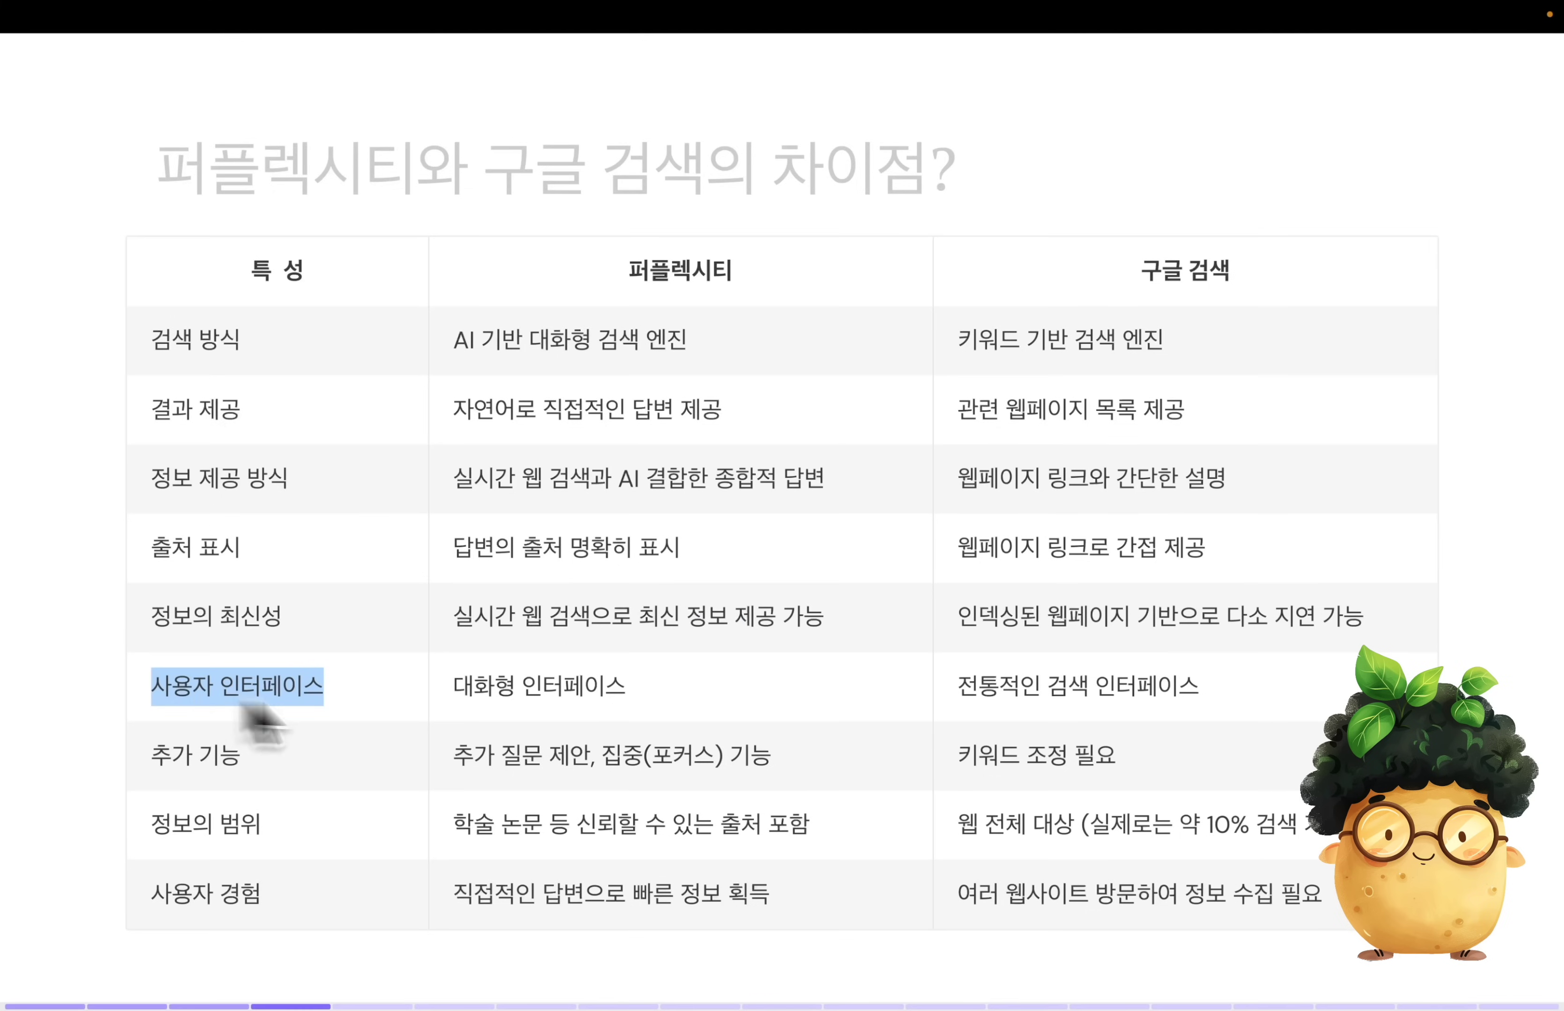
pyautogui.moveTo(958, 687); pyautogui.dragTo(1307, 720)
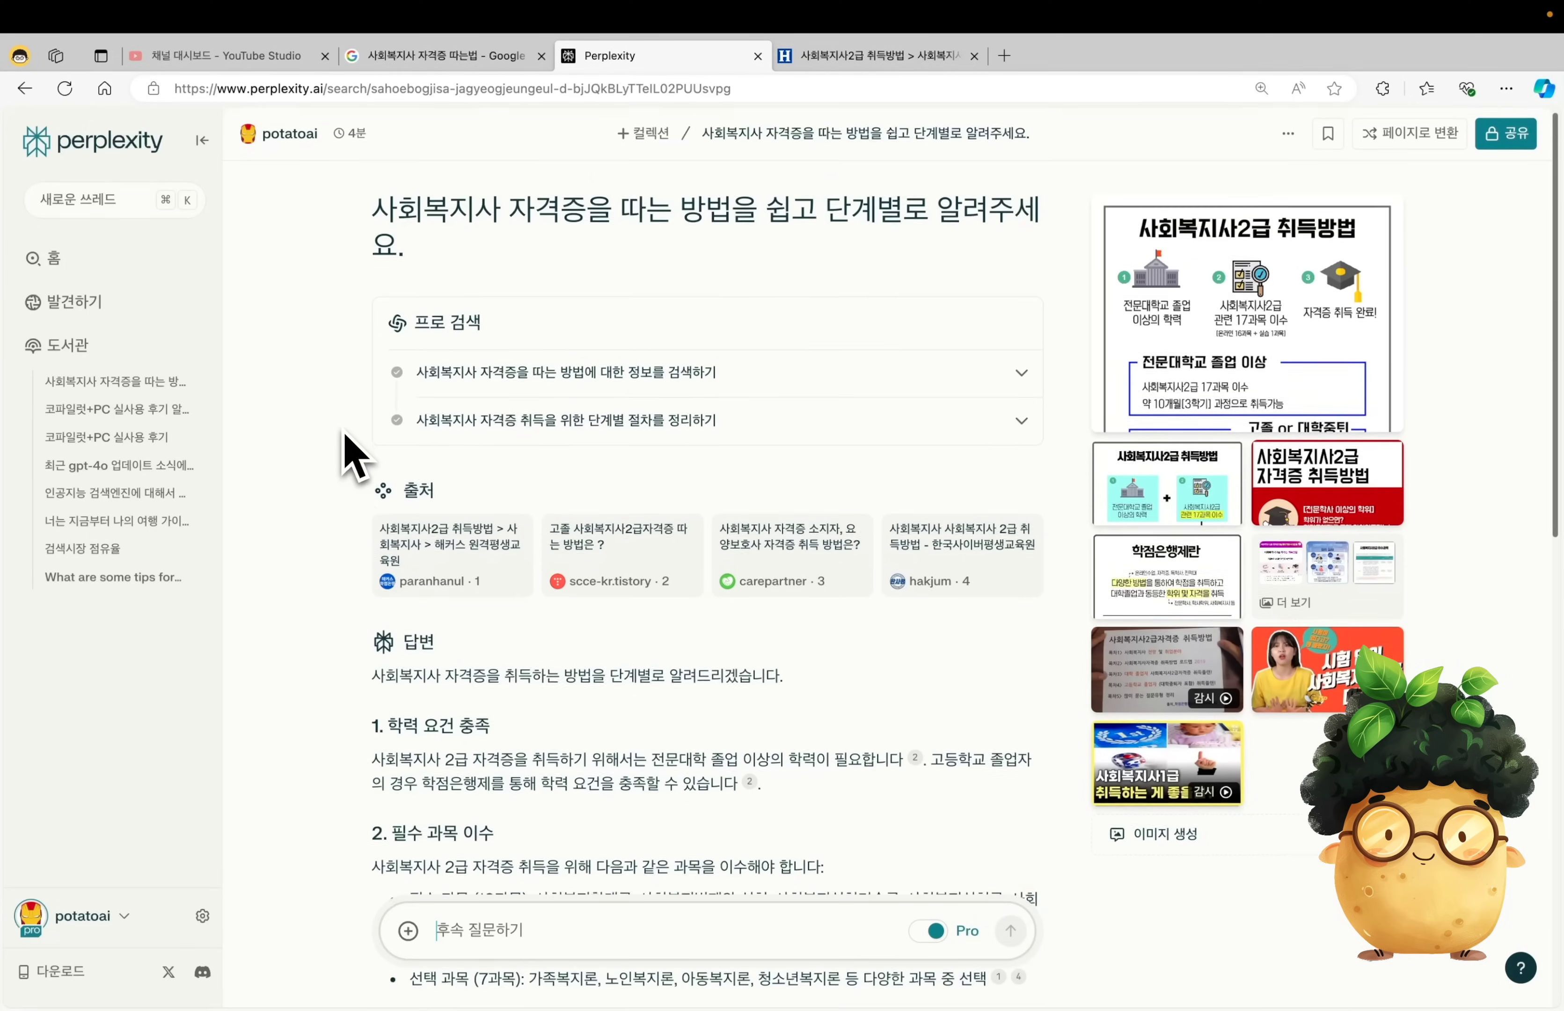
# - Read through the 사회복지사 자격증 answer in Perplexity and submit the follow-up request "표로 만들어줘"
pyautogui.scroll(-3, 345, 450)
pyautogui.scroll(-8, 354, 453)
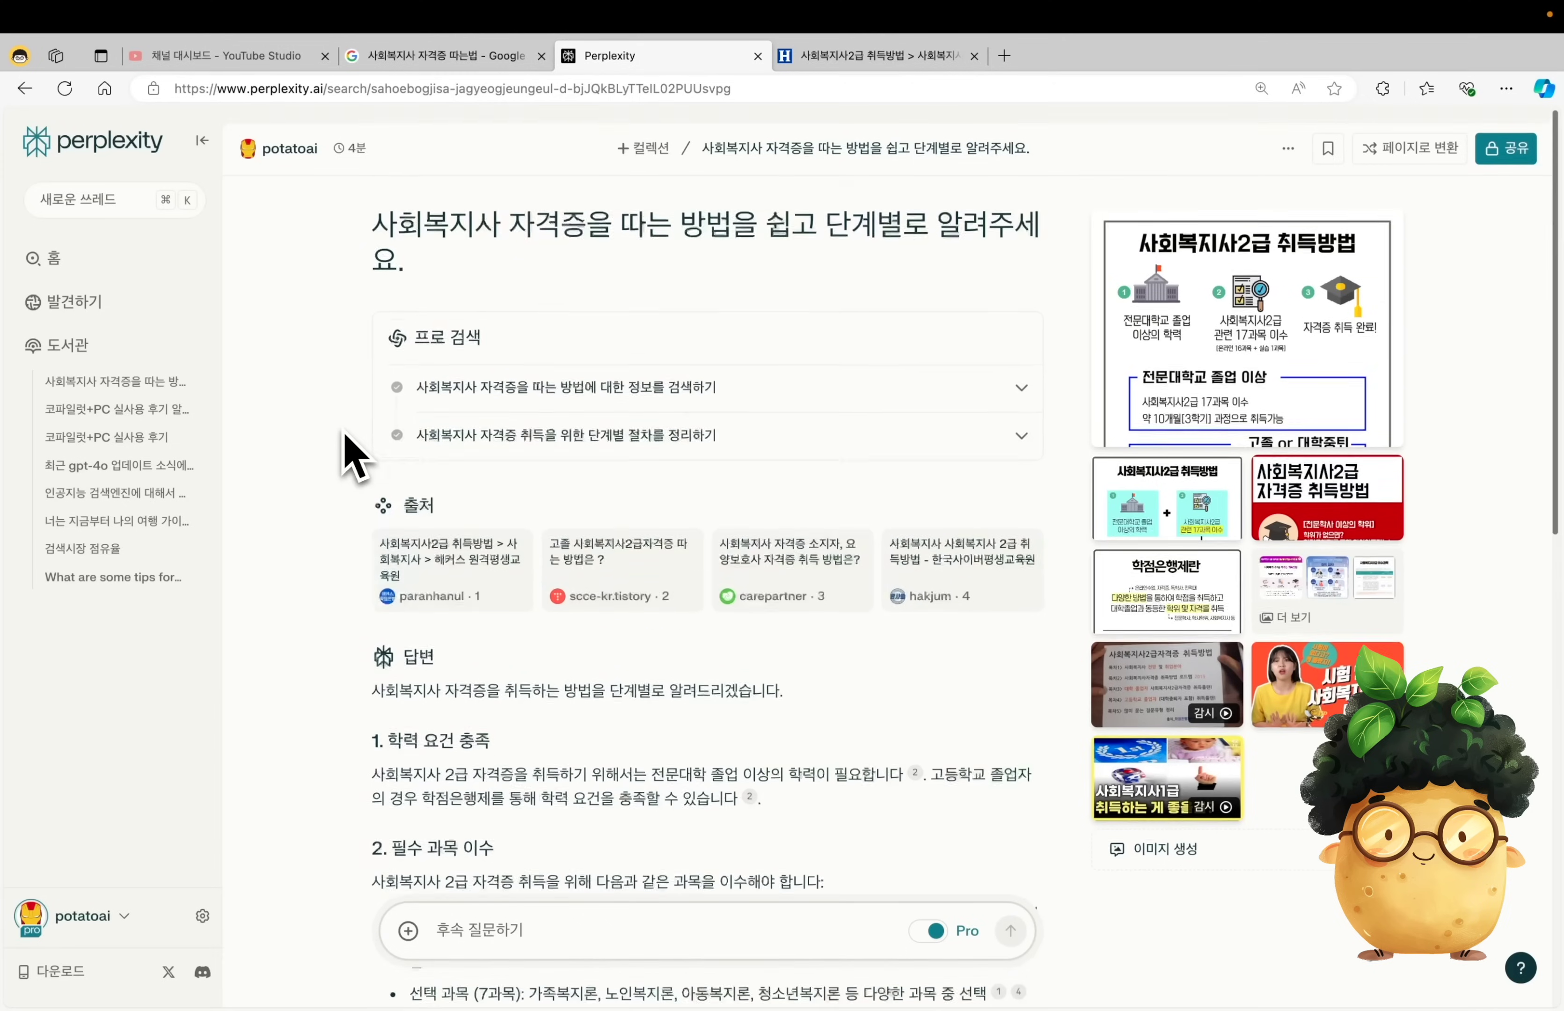
pyautogui.scroll(-1, 345, 450)
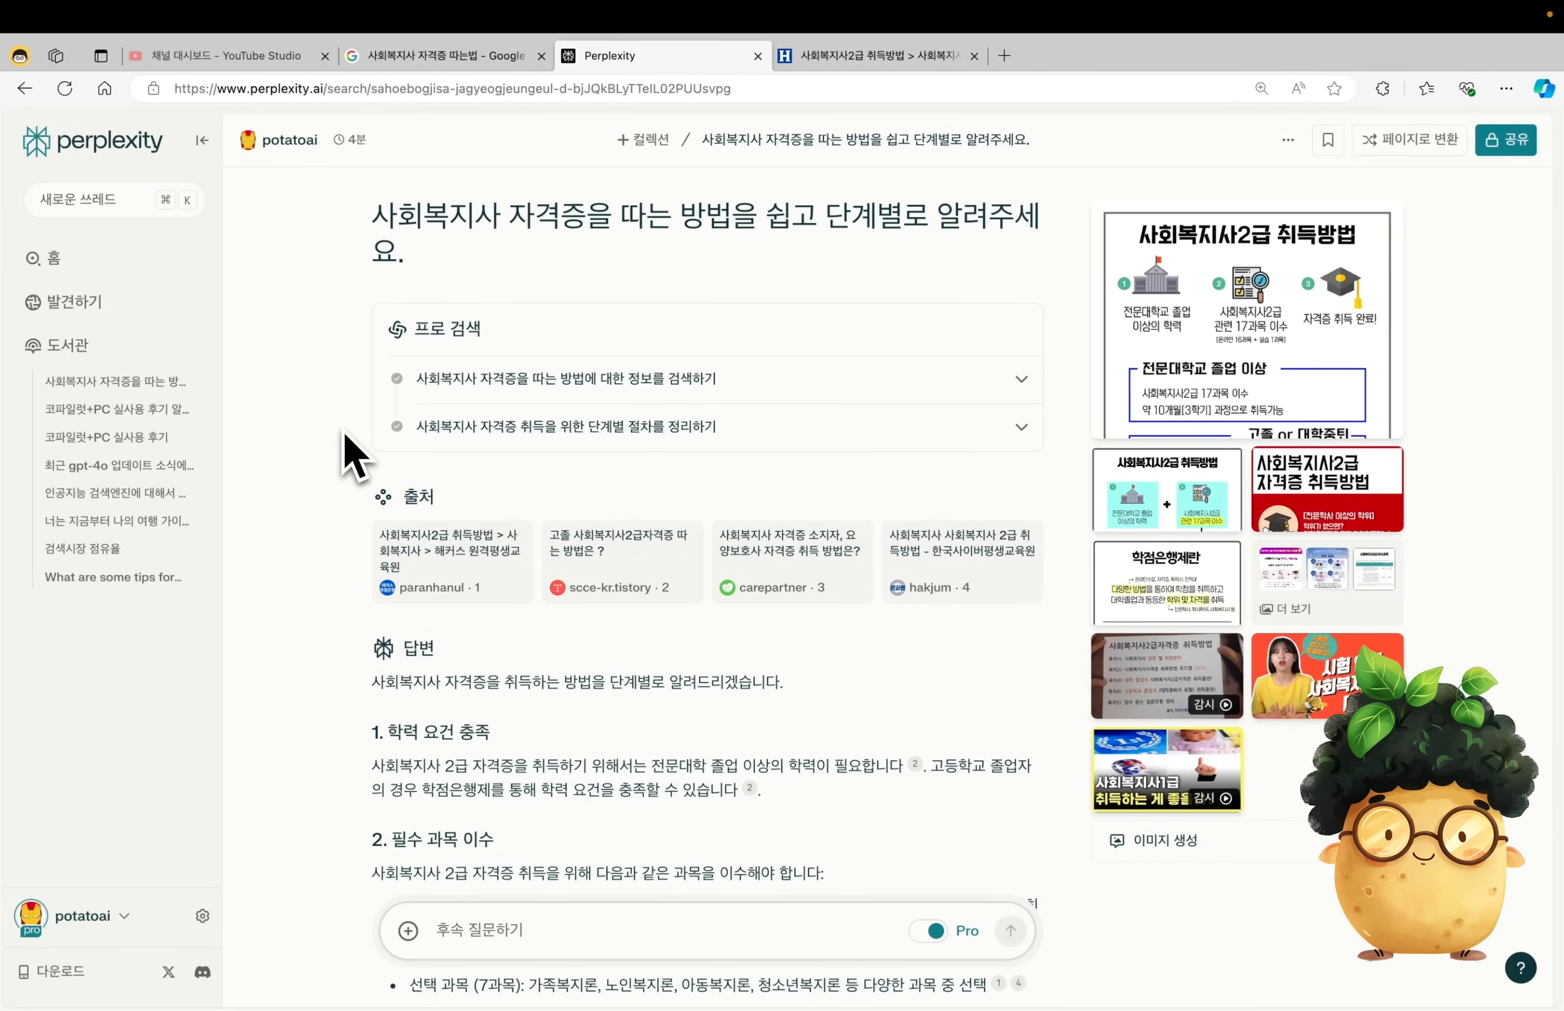
pyautogui.scroll(-10, 348, 454)
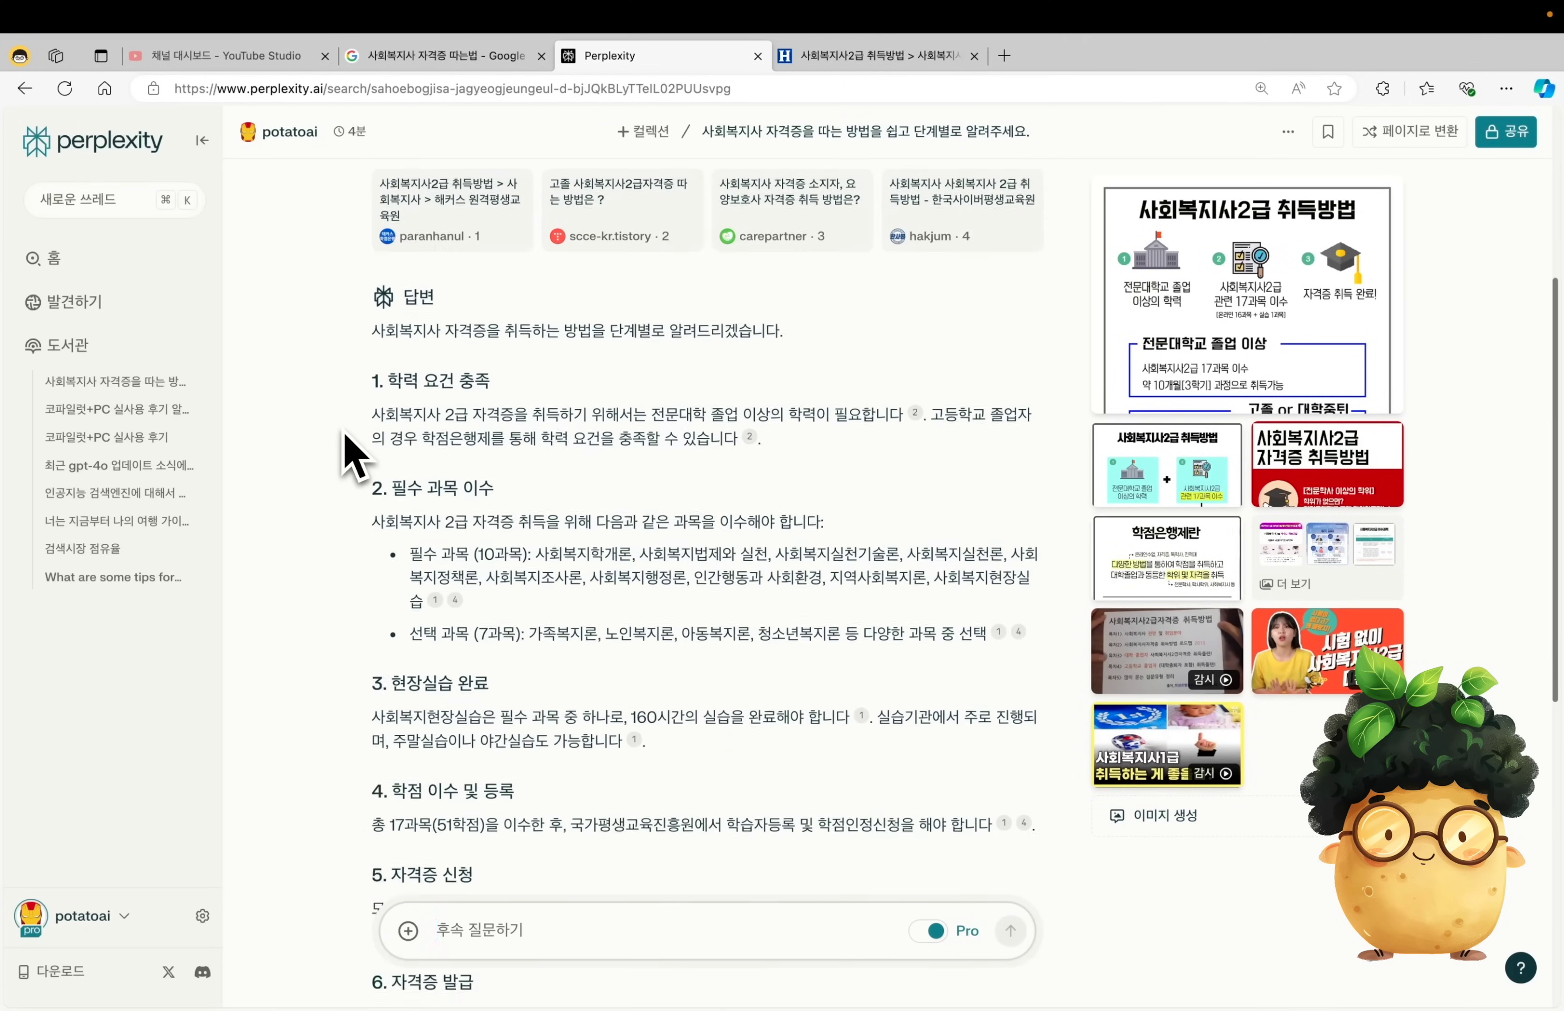
pyautogui.scroll(-1, 355, 453)
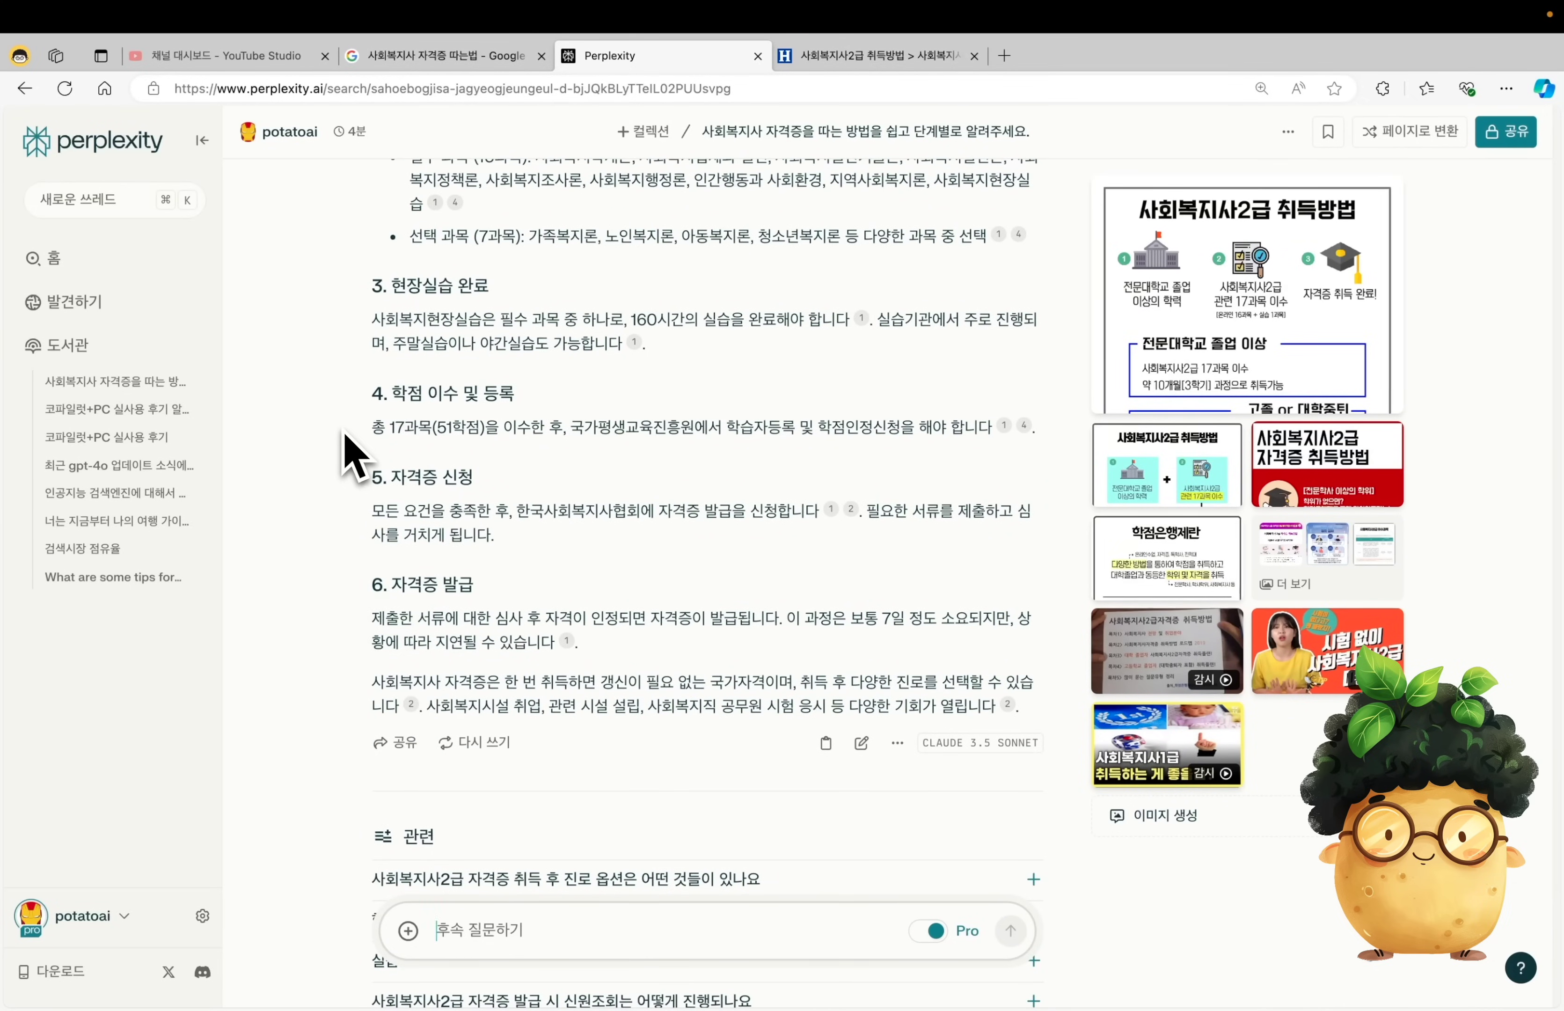
pyautogui.write('표로 만들어줘')
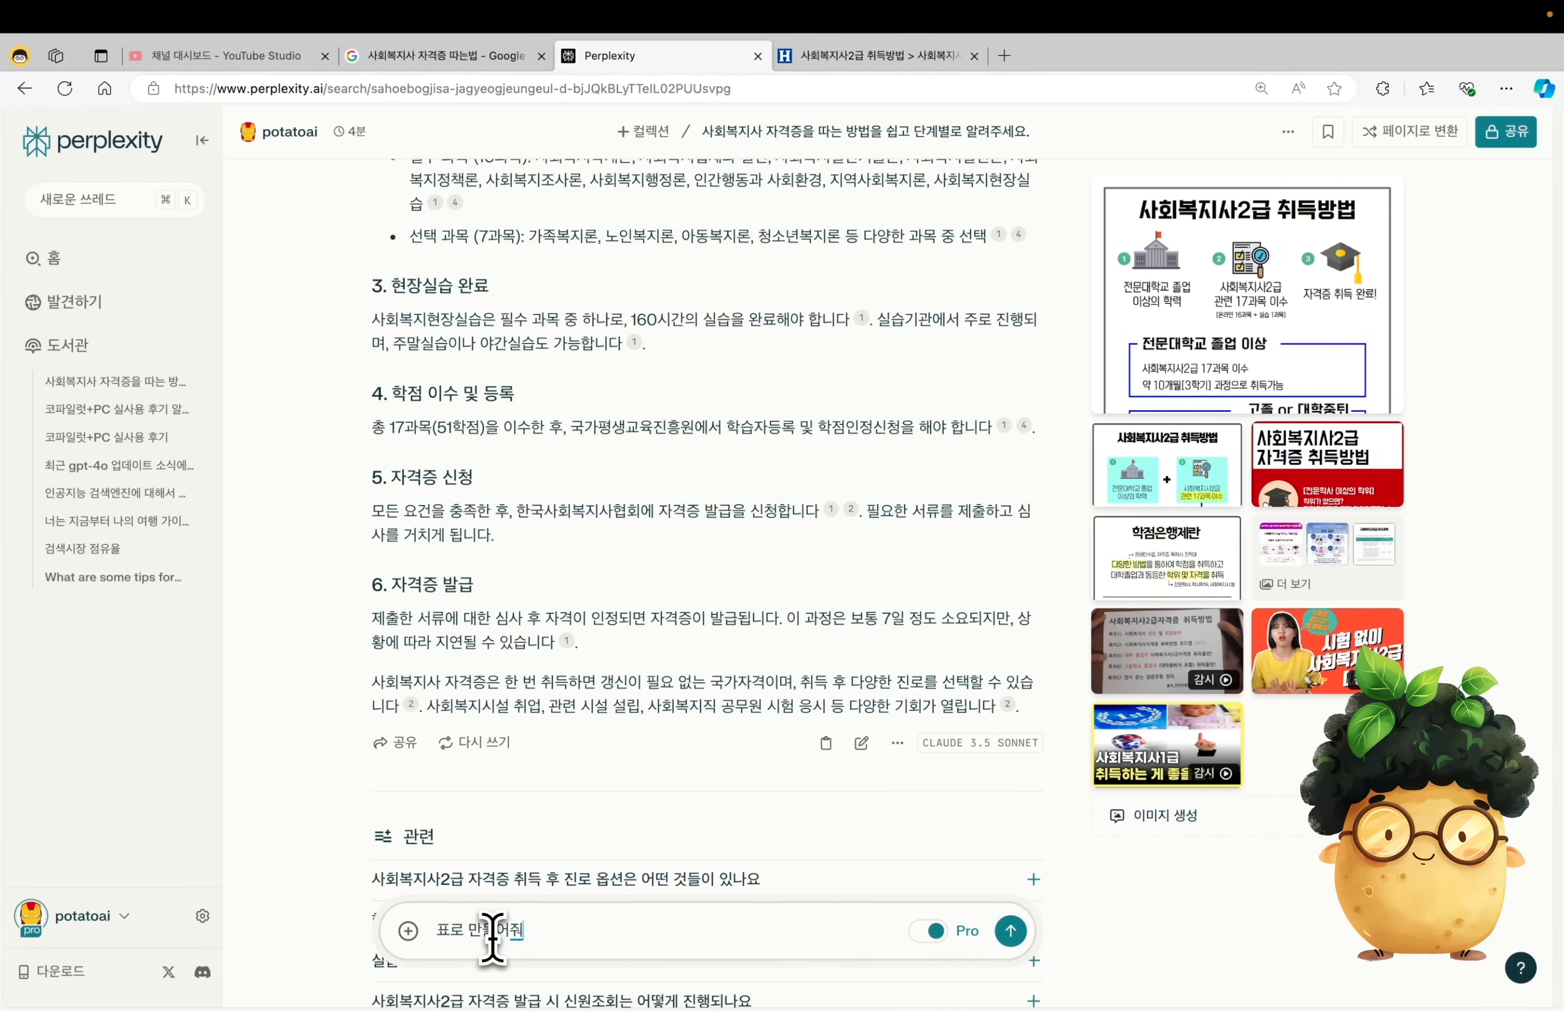
pyautogui.press('Return')
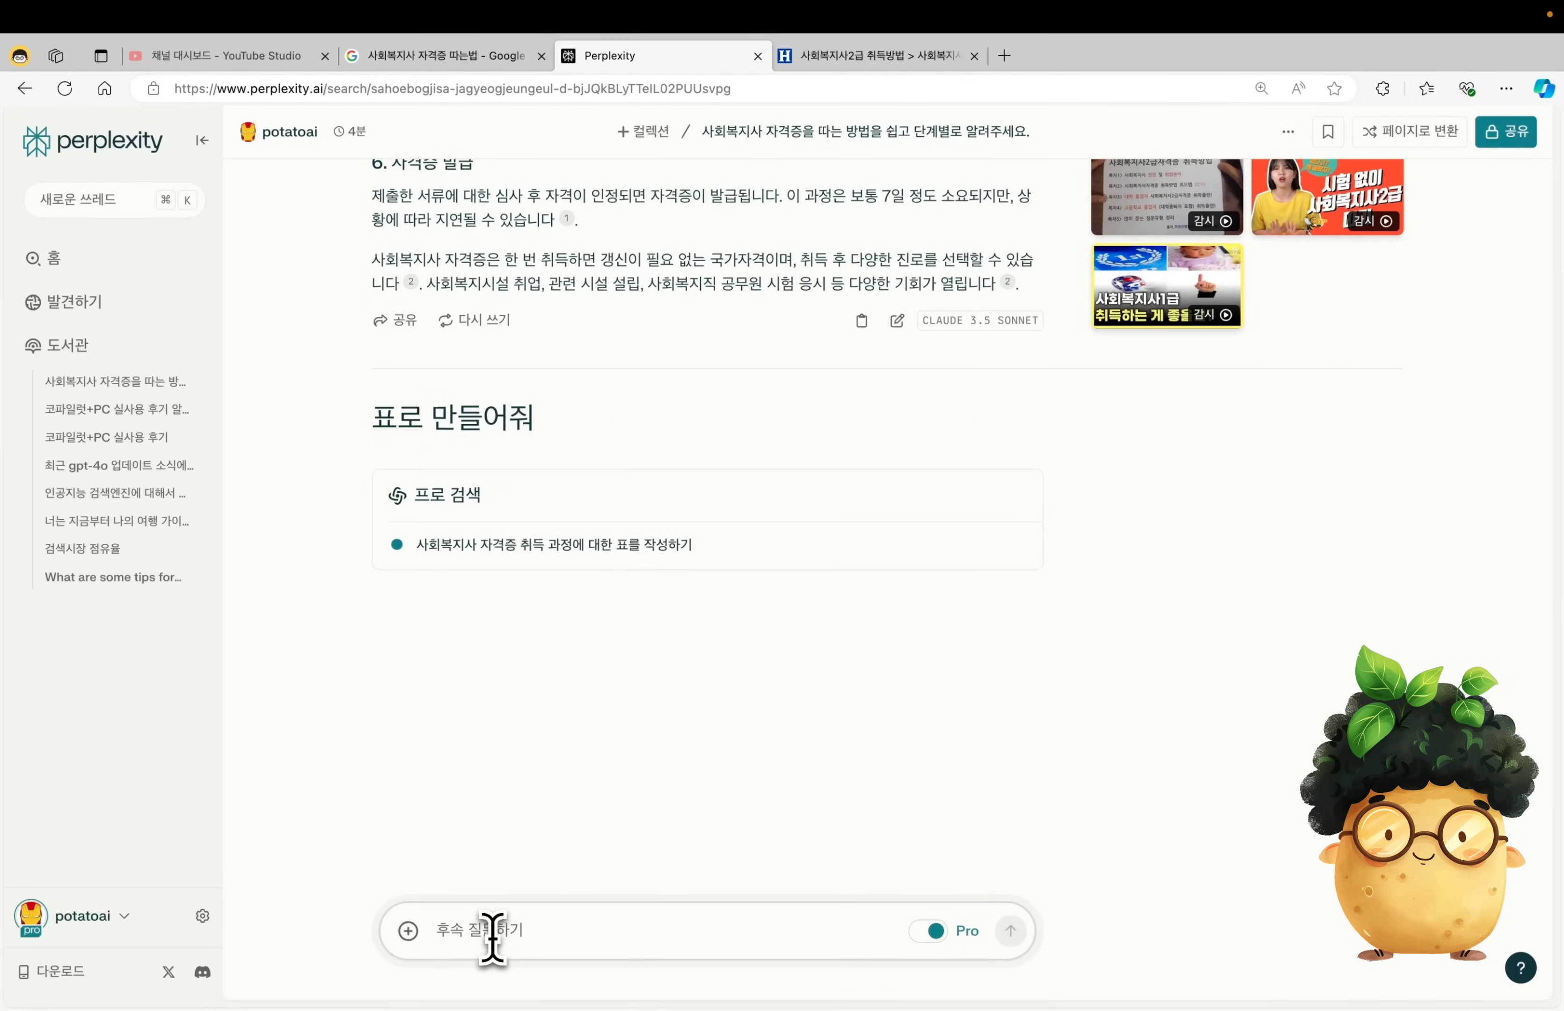
# - Submit the follow-up request "카드뉴스 형식으로 만들어줘" and read through the generated cards
pyautogui.scroll(-4, 674, 762)
pyautogui.write('카드뉴스 형식으로 만들어줘')
pyautogui.press('Return')
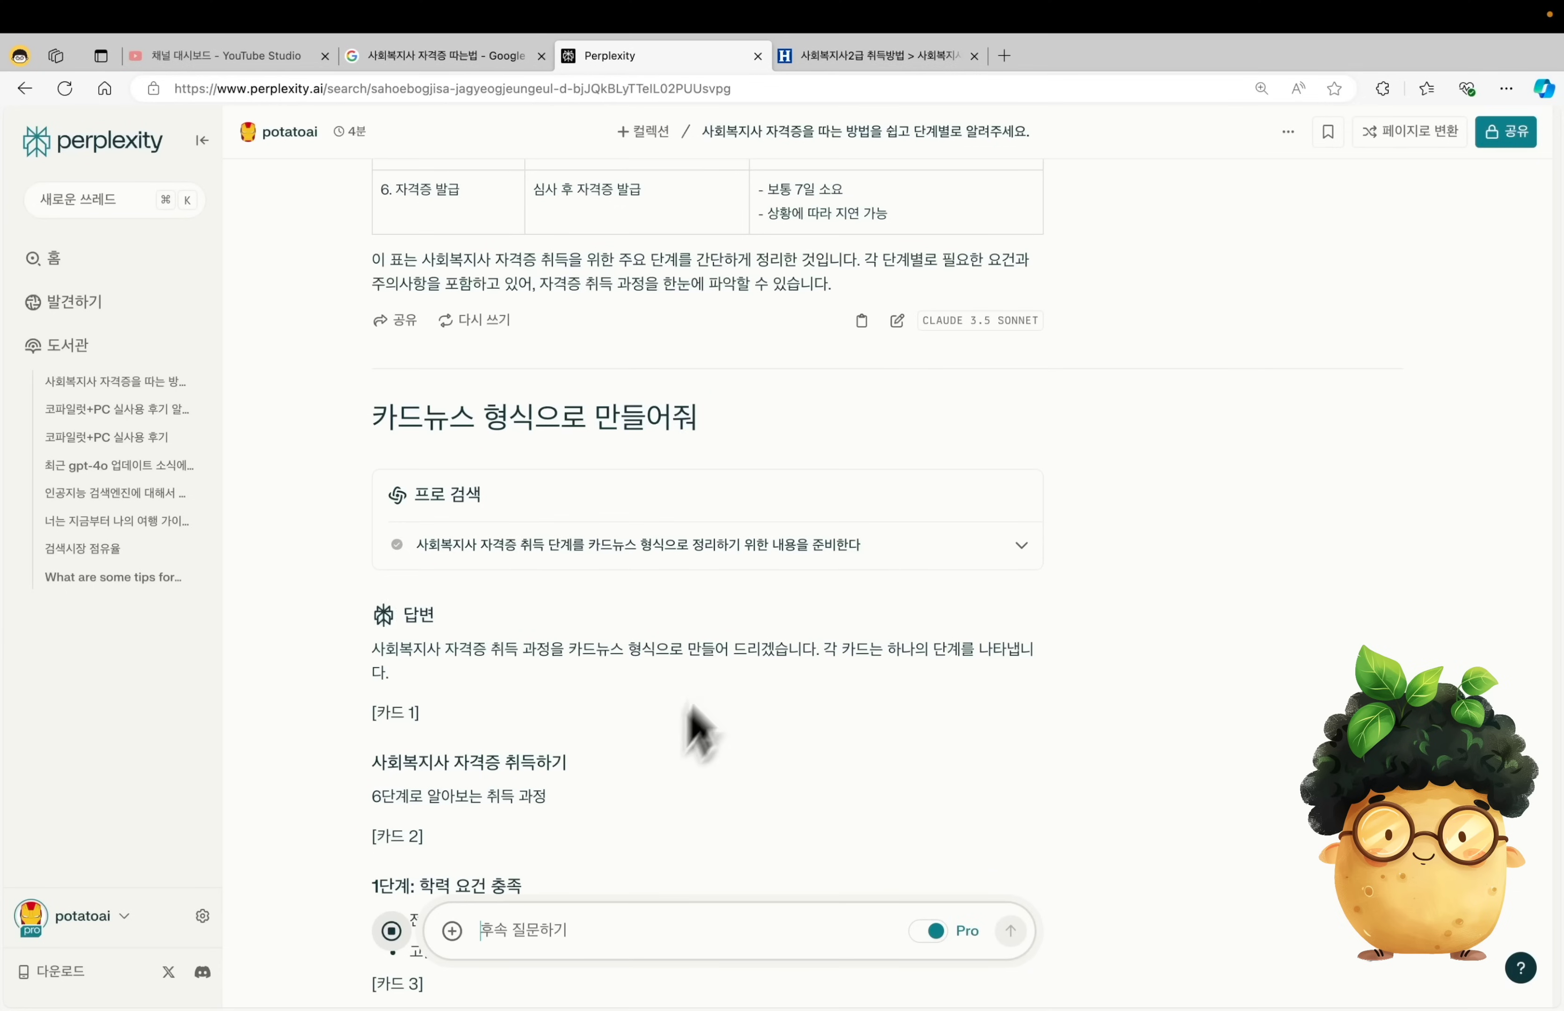
pyautogui.scroll(-5, 831, 510)
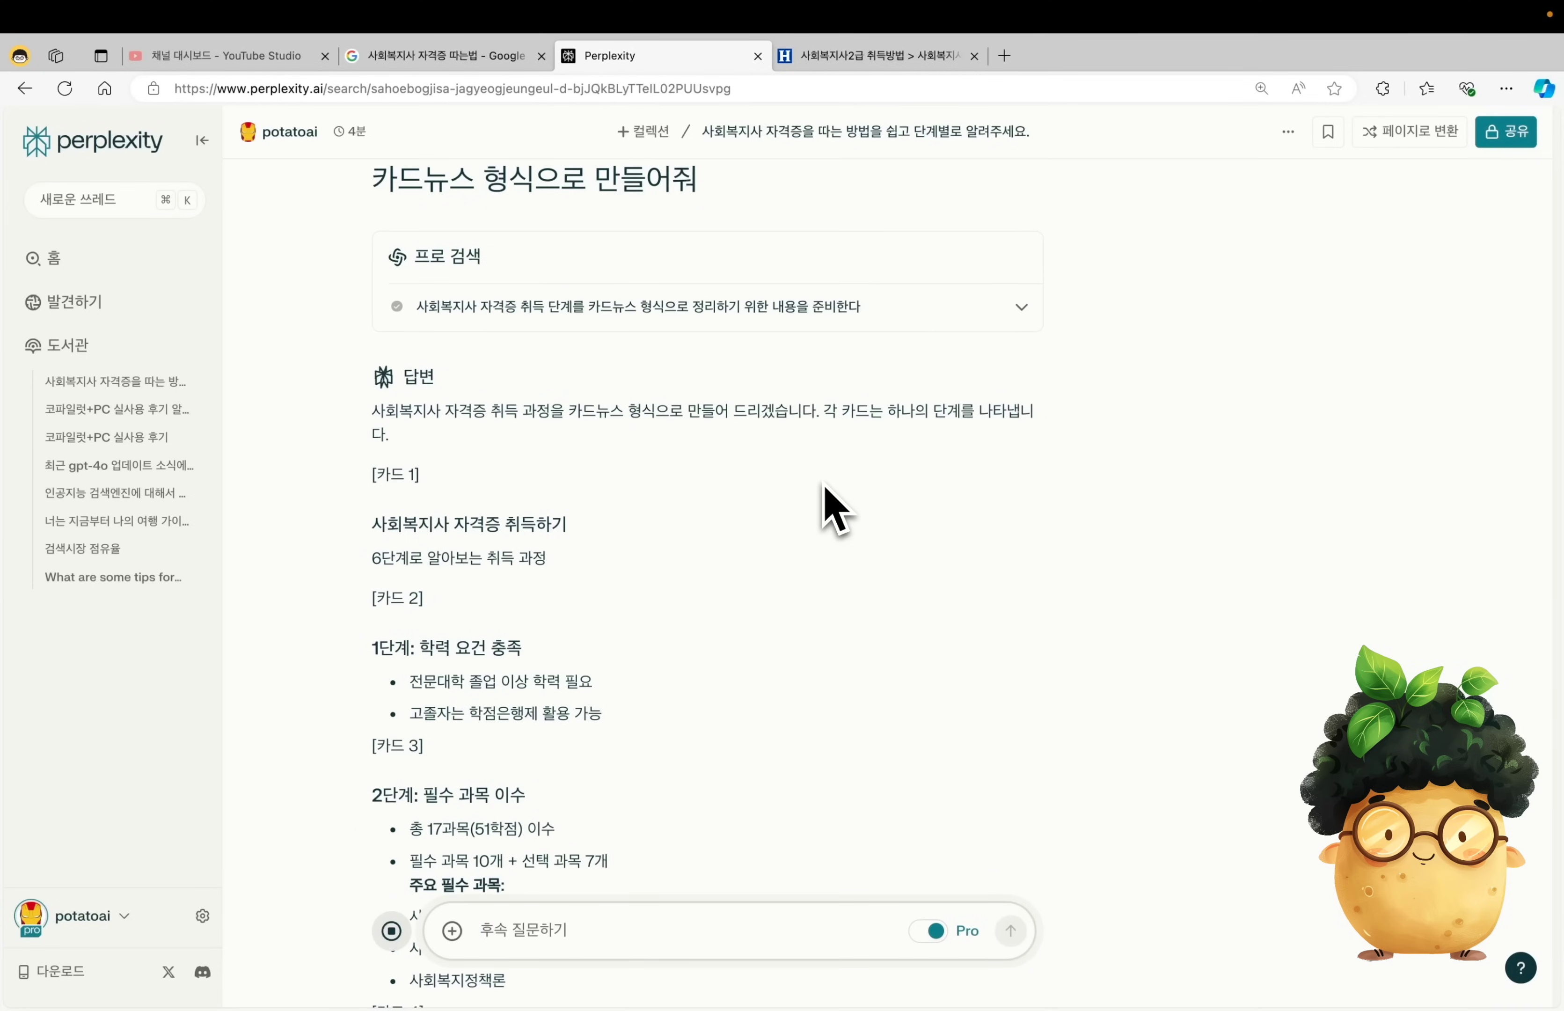
pyautogui.scroll(-5, 832, 510)
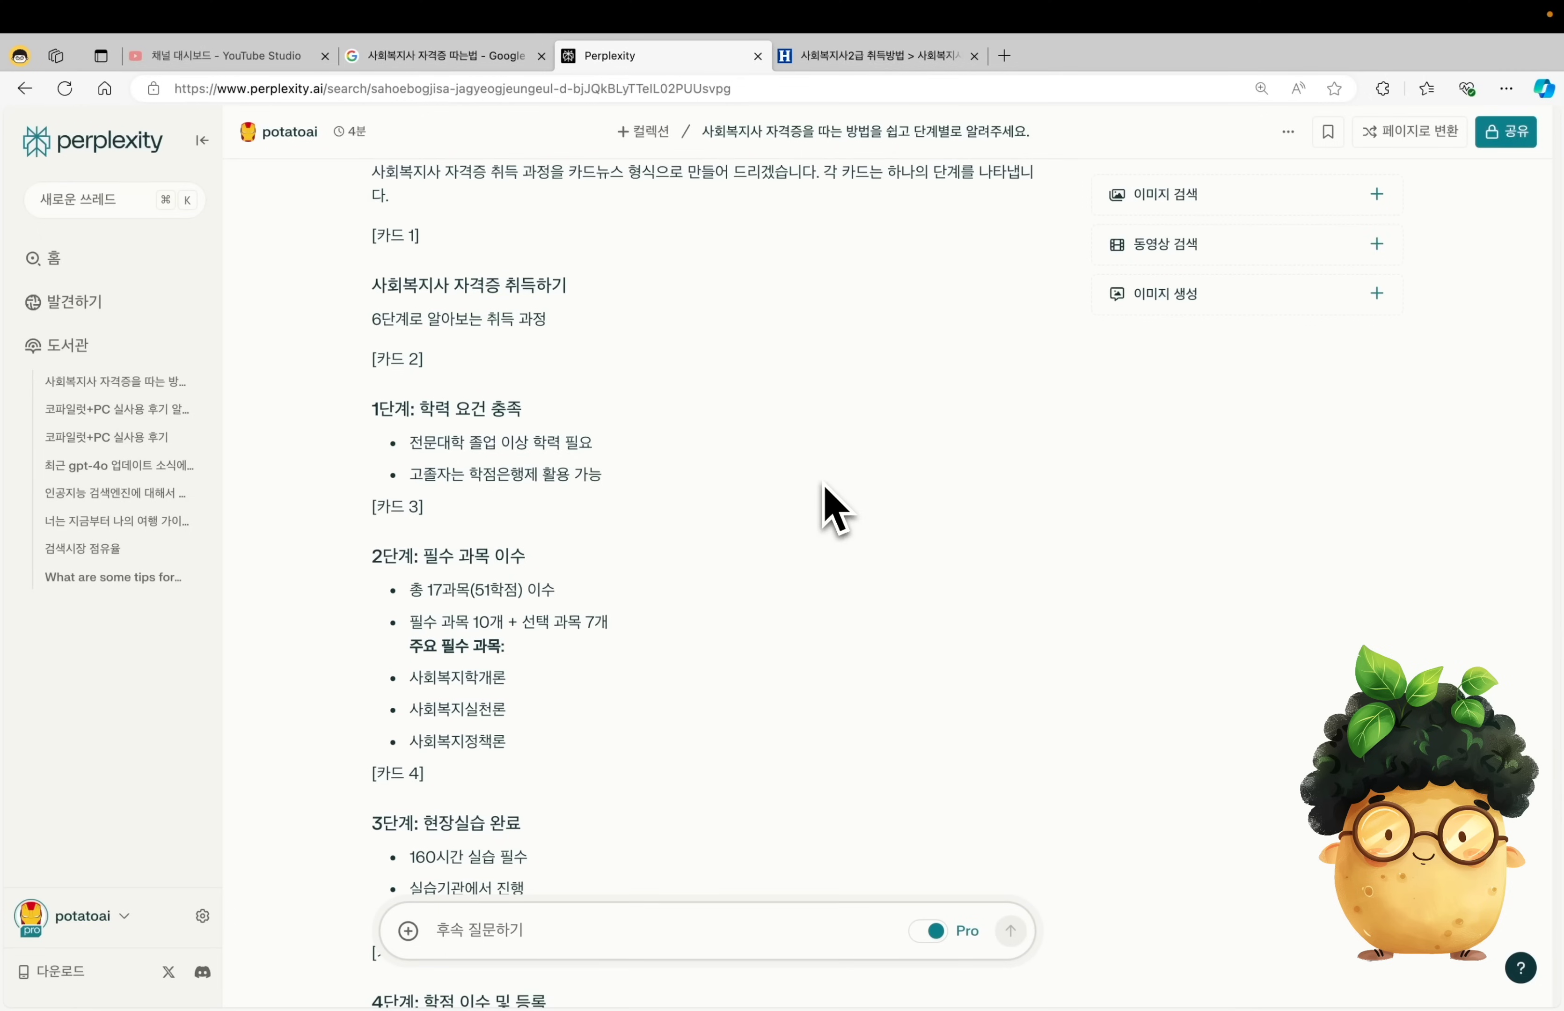
pyautogui.scroll(-4, 831, 510)
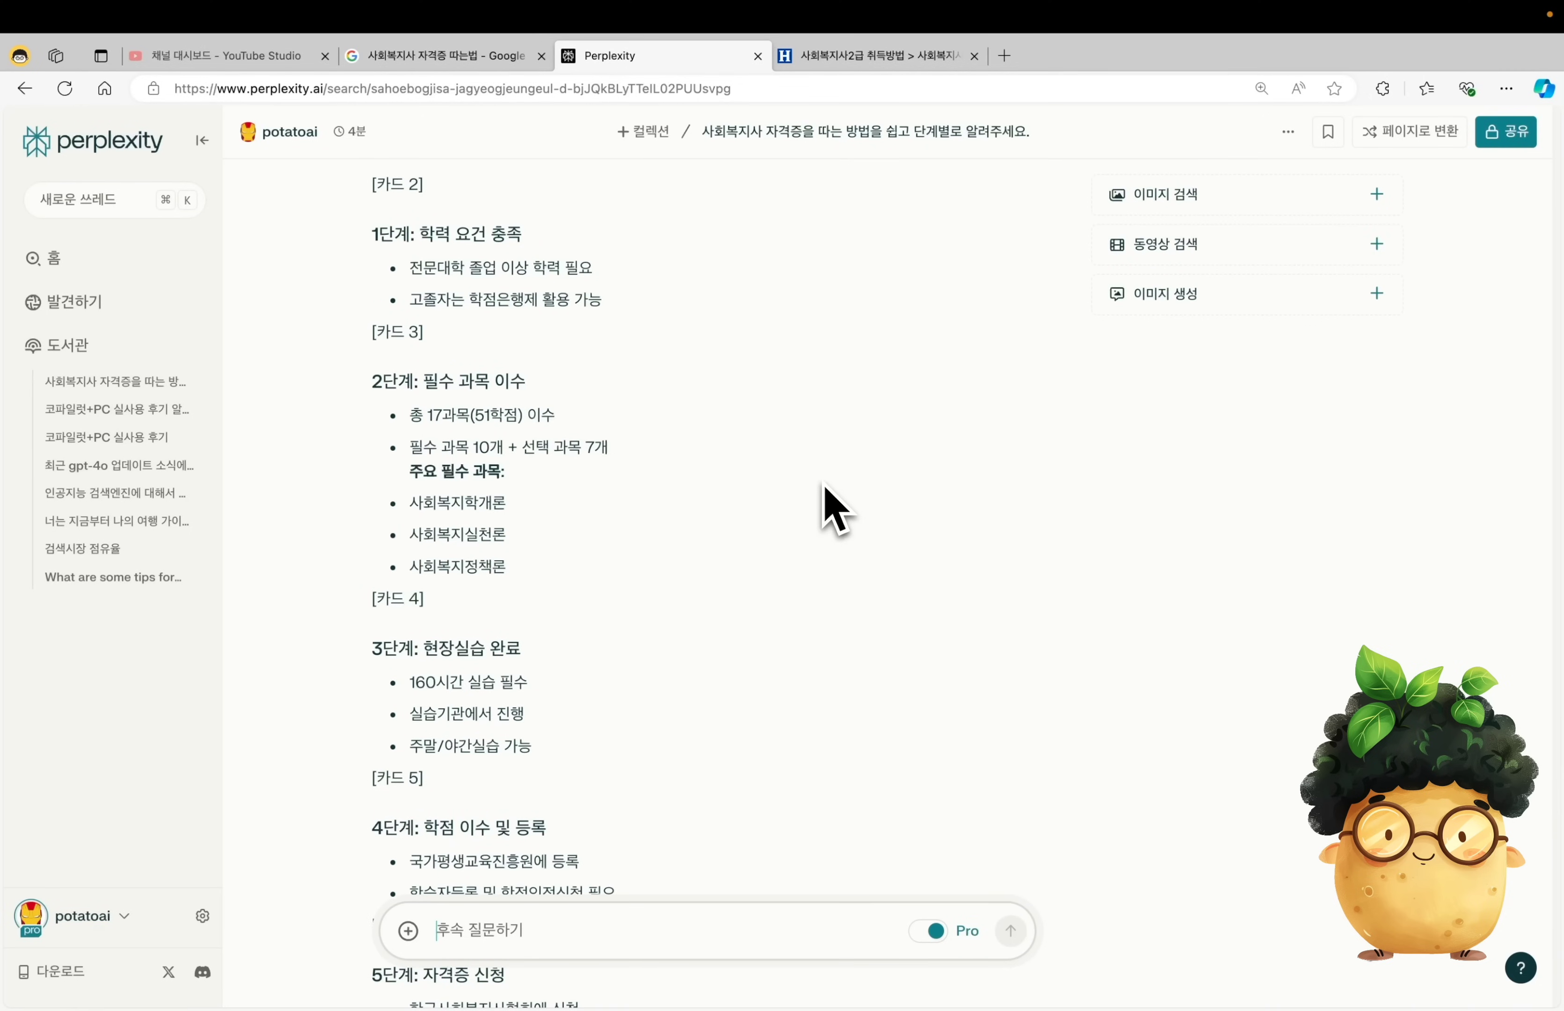
# - Open the saved 코파일럿+PC 실사용 후기 thread that asks for a table and look through its answer
pyautogui.click(117, 409)
pyautogui.scroll(-15, 293, 349)
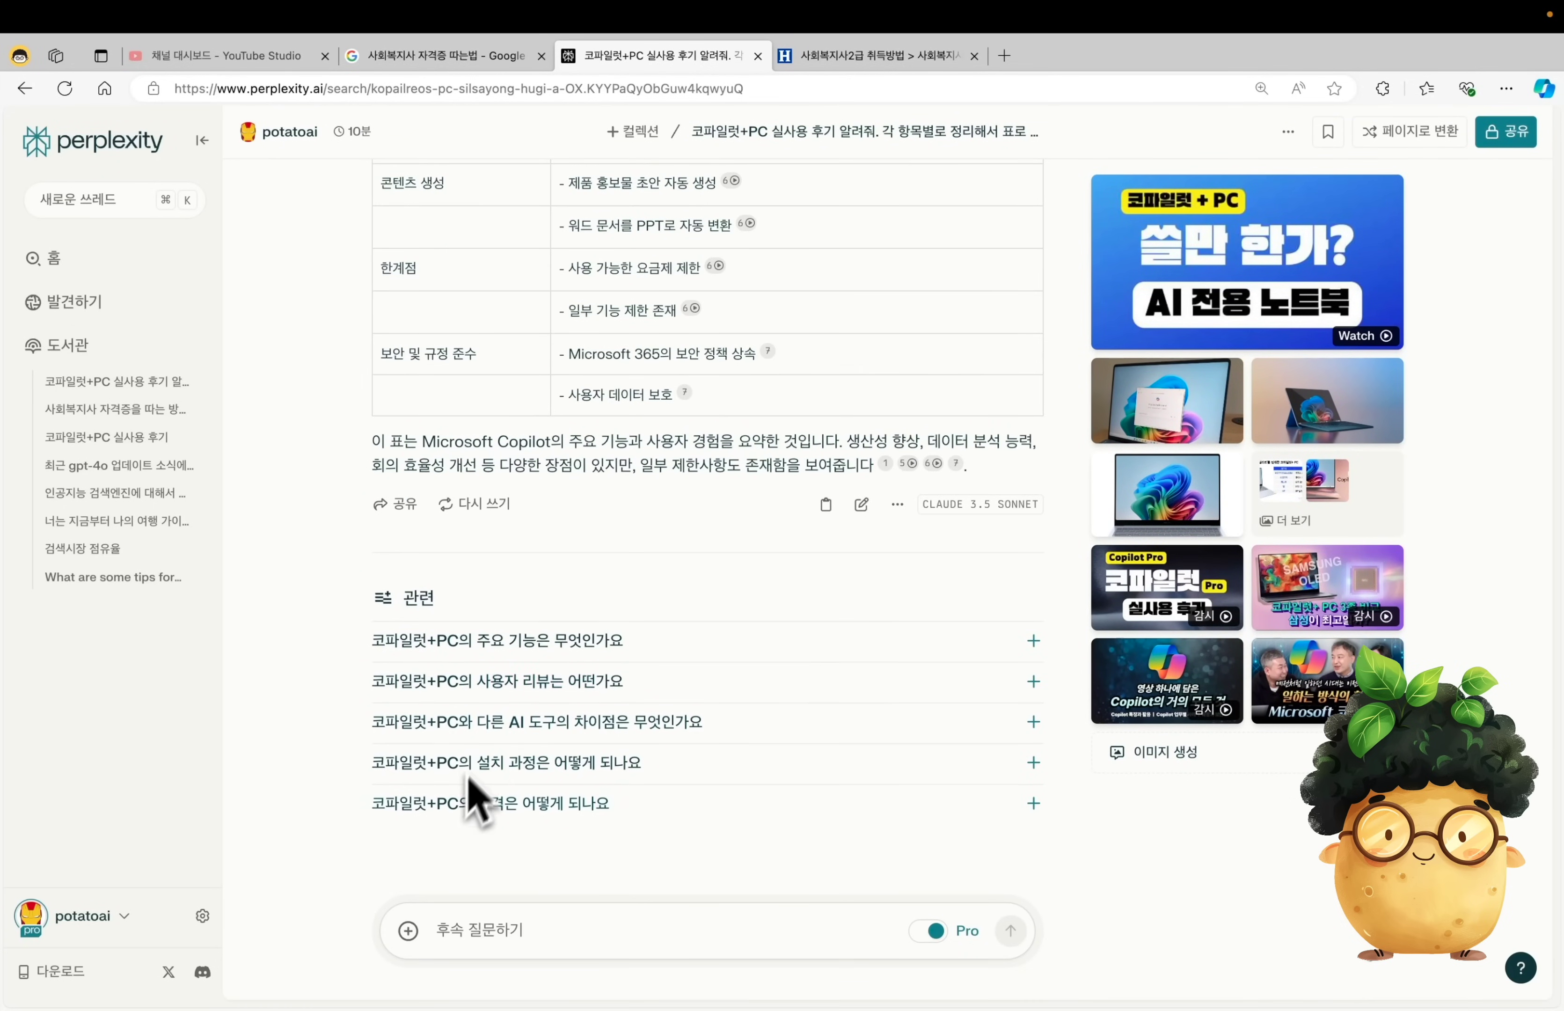
pyautogui.scroll(15, 497, 664)
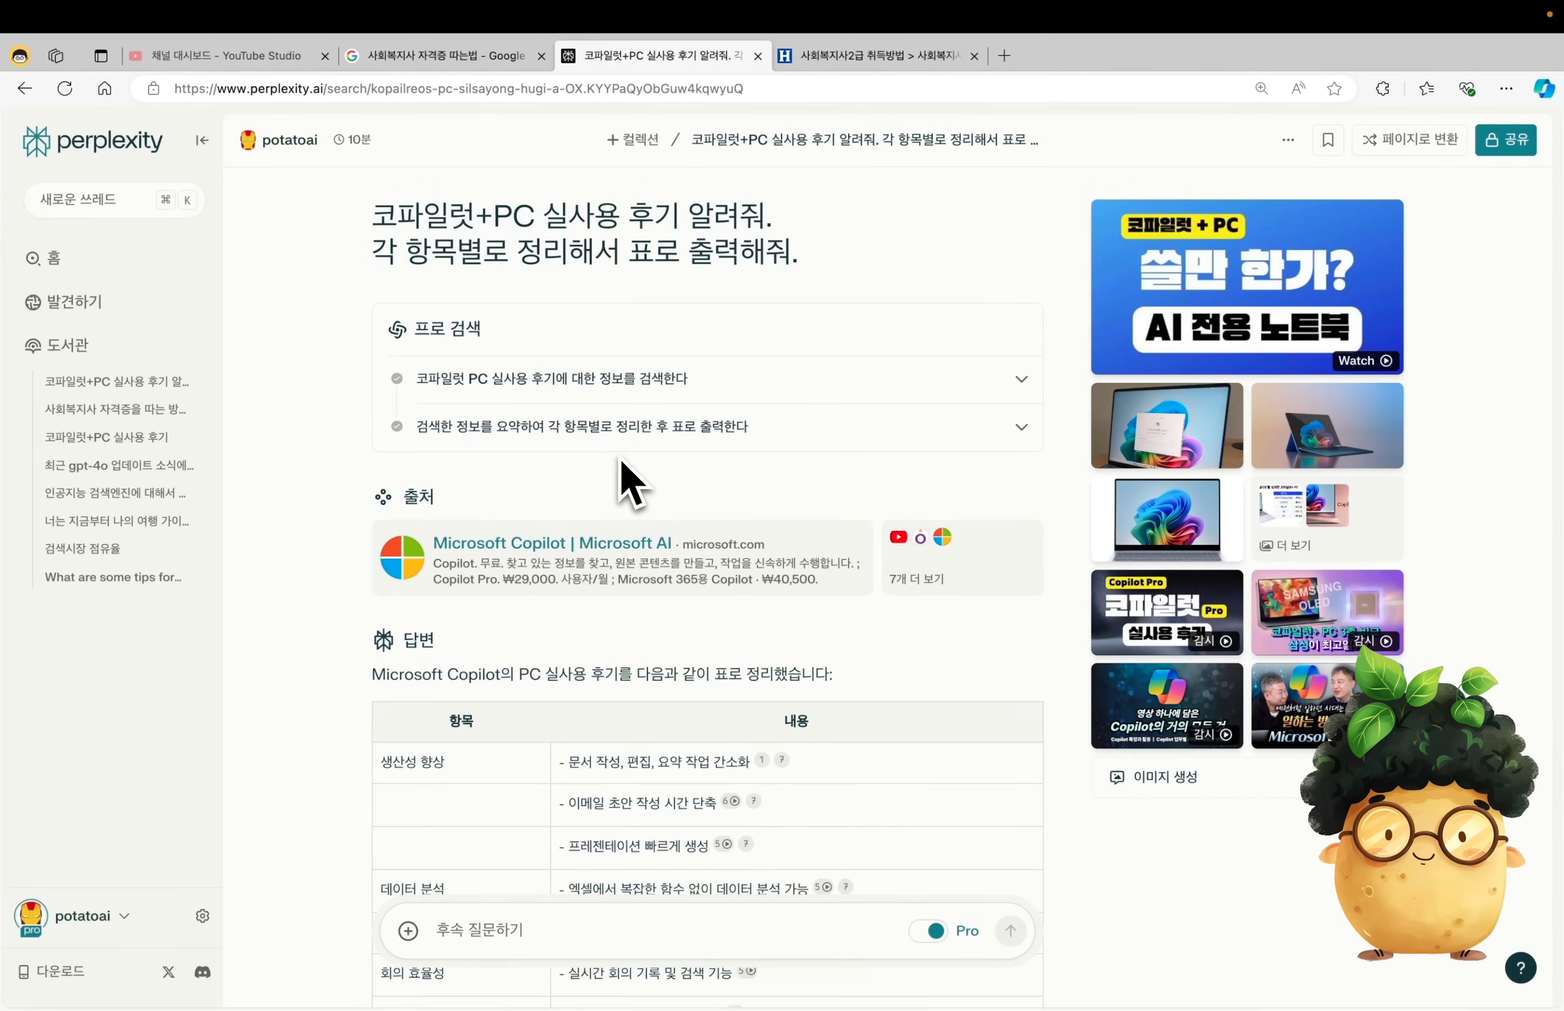
# - Ask the related question "코파일럿+PC의 사용자 리뷰는 어떤가요" and request a follow-up on the "앱 호환성 문제" drawback in its answer
pyautogui.scroll(-15, 631, 483)
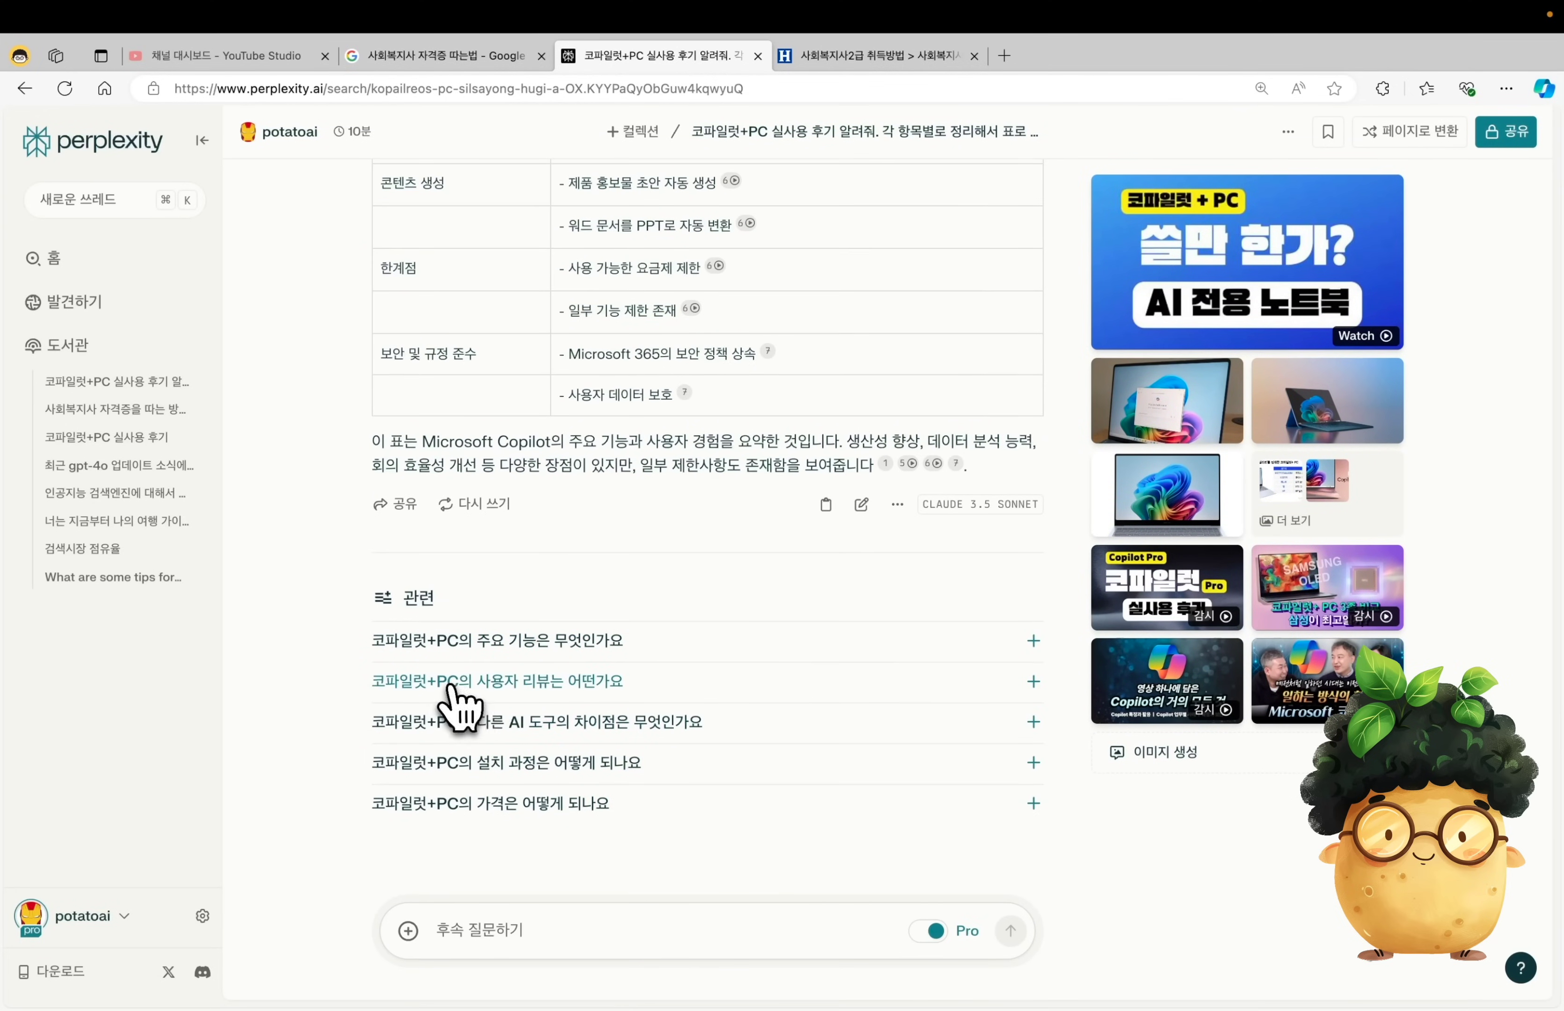
pyautogui.click(544, 690)
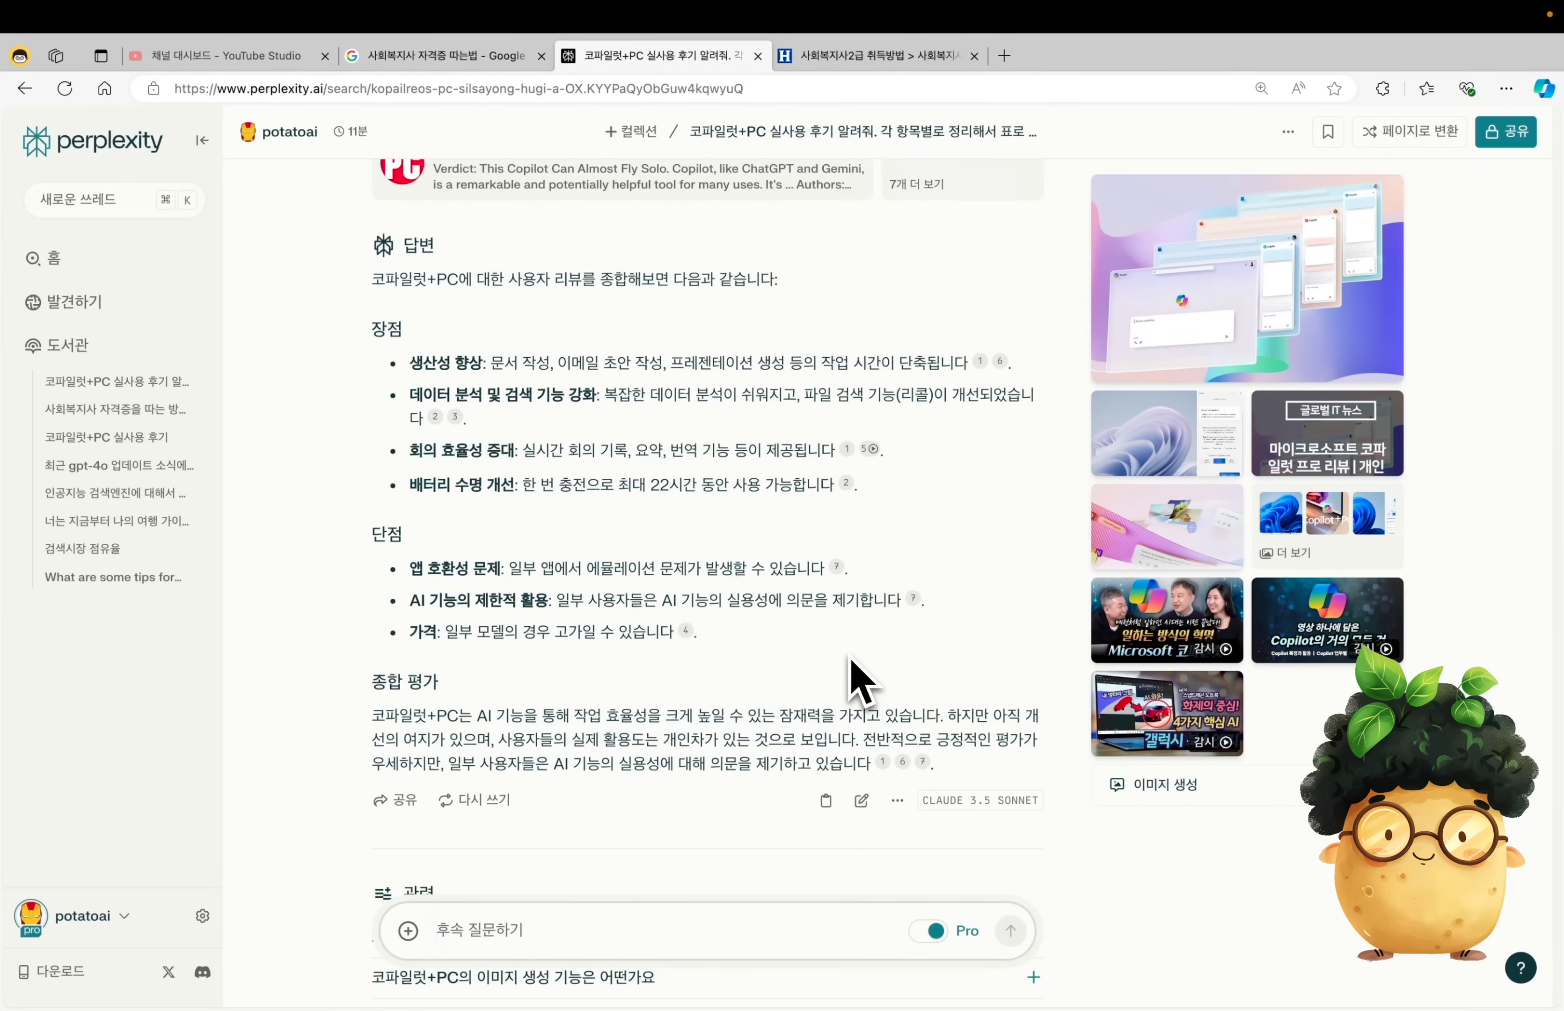
pyautogui.moveTo(410, 568); pyautogui.dragTo(499, 569)
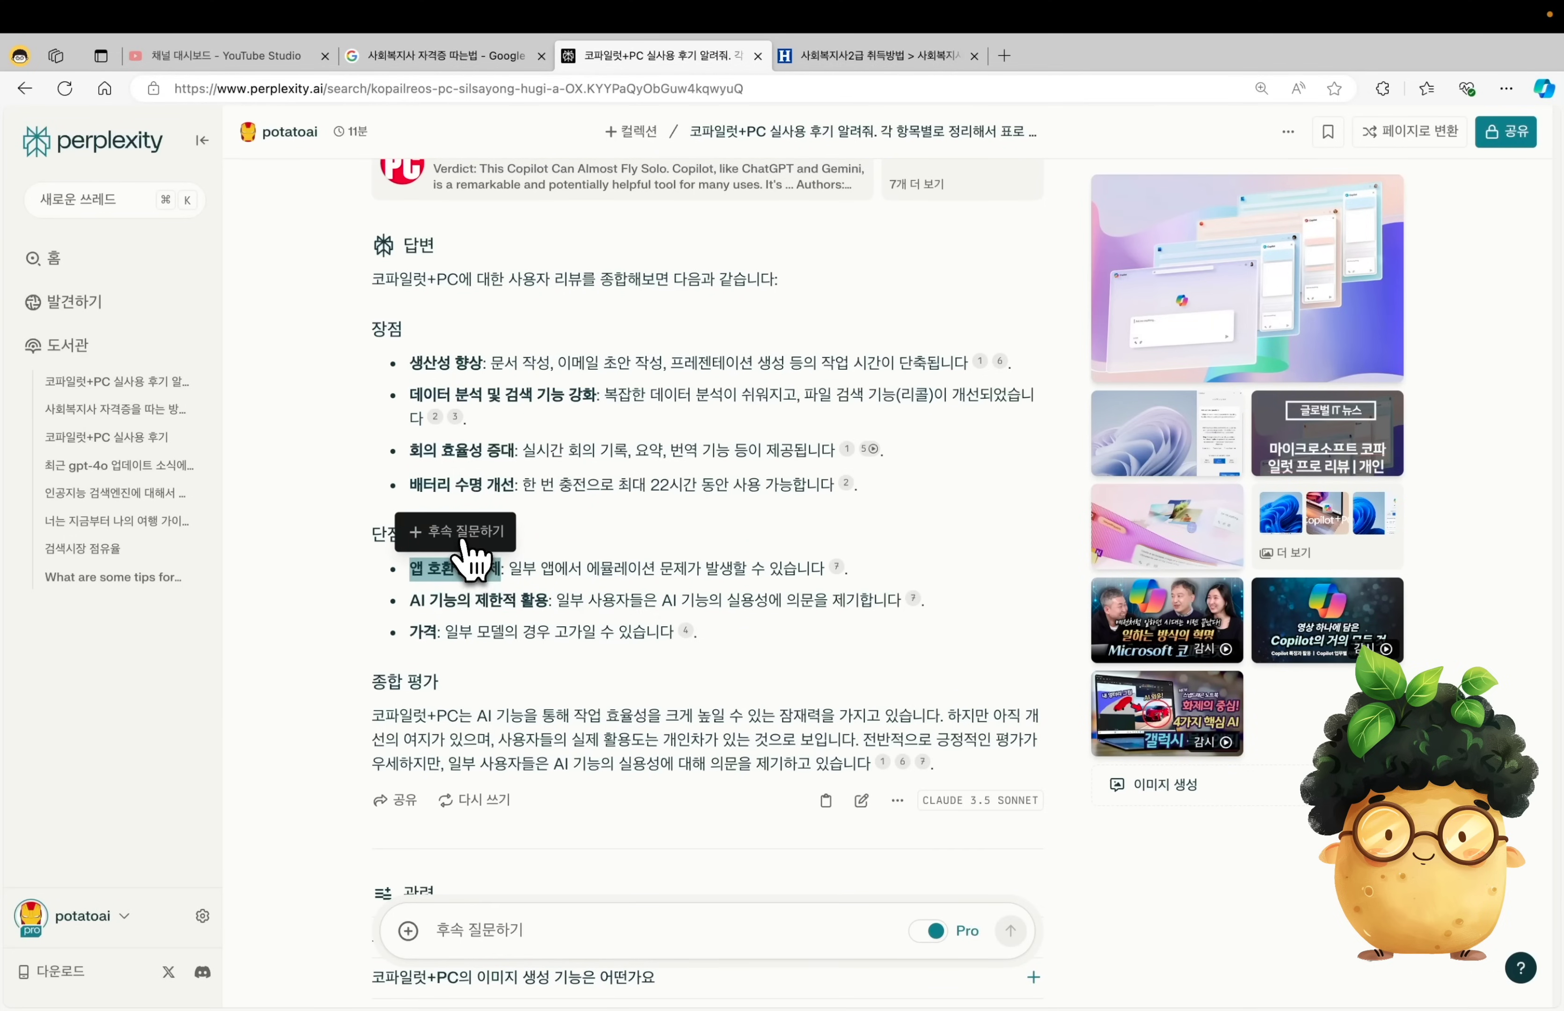
pyautogui.click(464, 543)
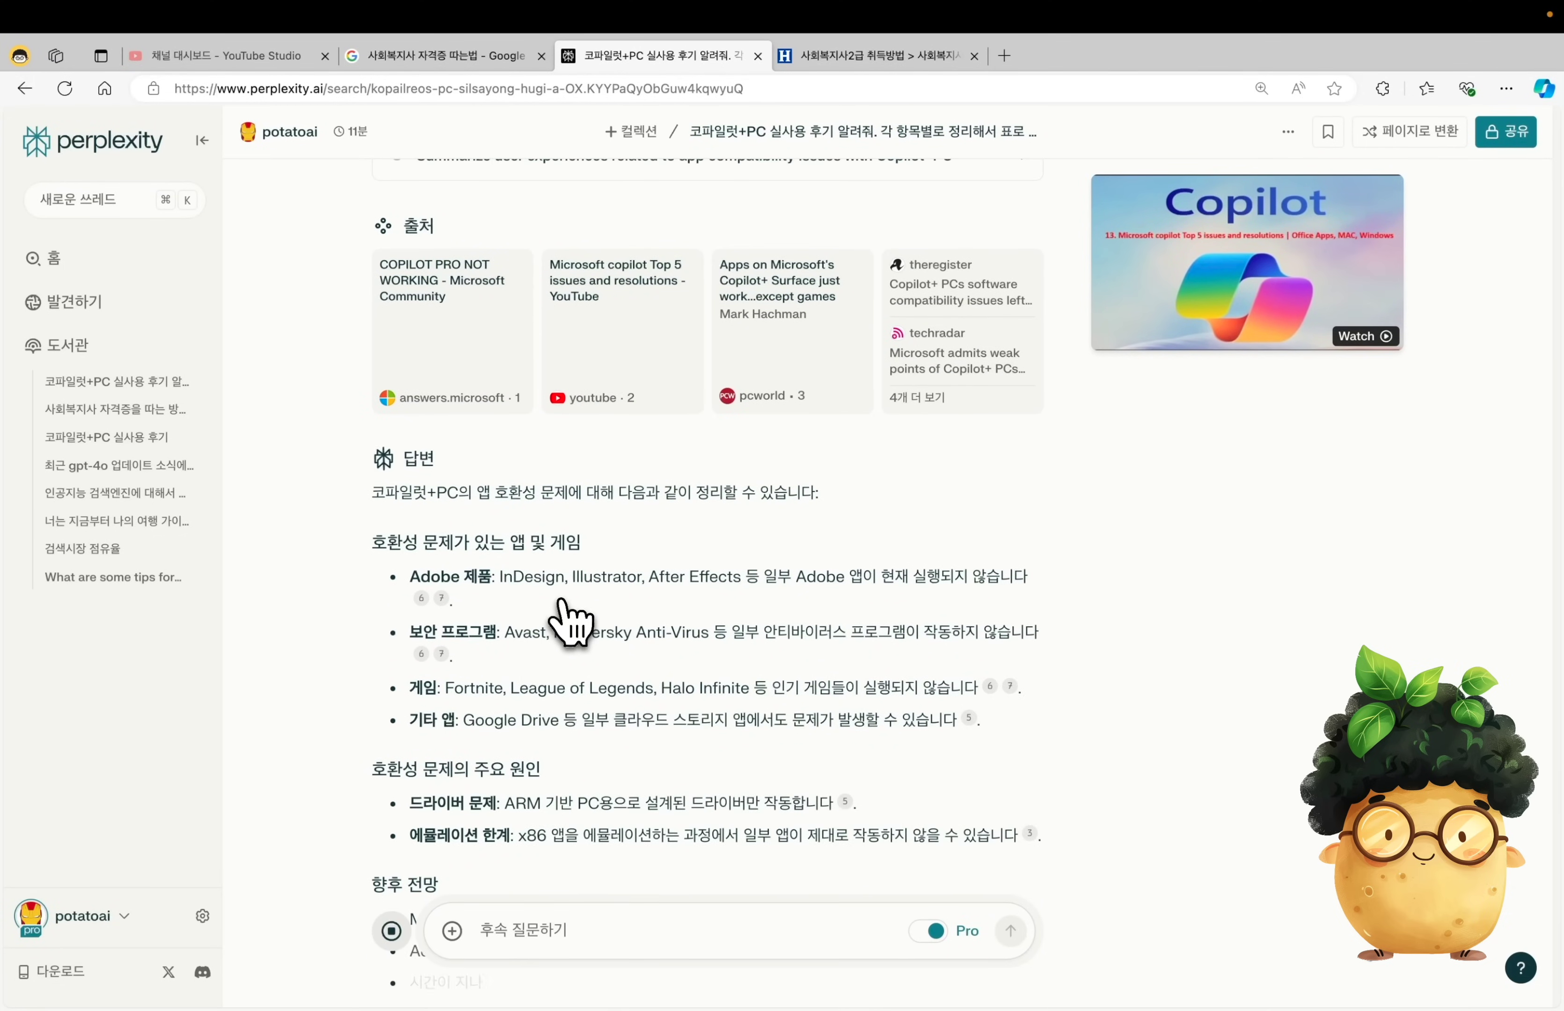
pyautogui.hotkey('ctrl', 'shift', 'Tab')
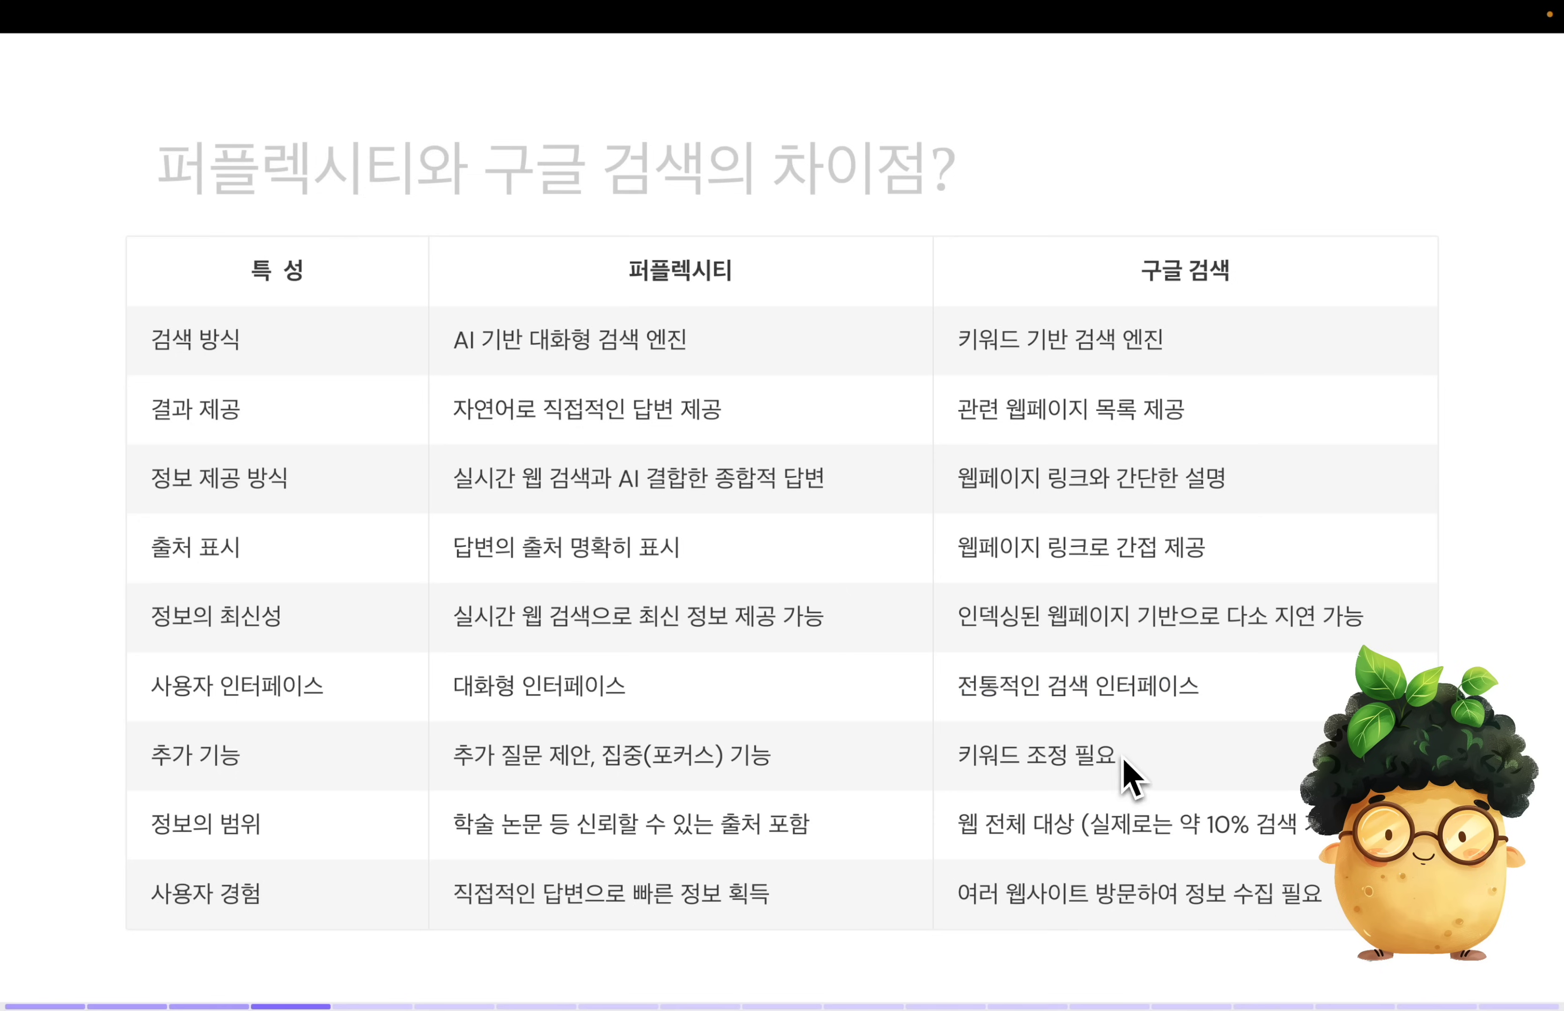
pyautogui.moveTo(1124, 771); pyautogui.dragTo(964, 761)
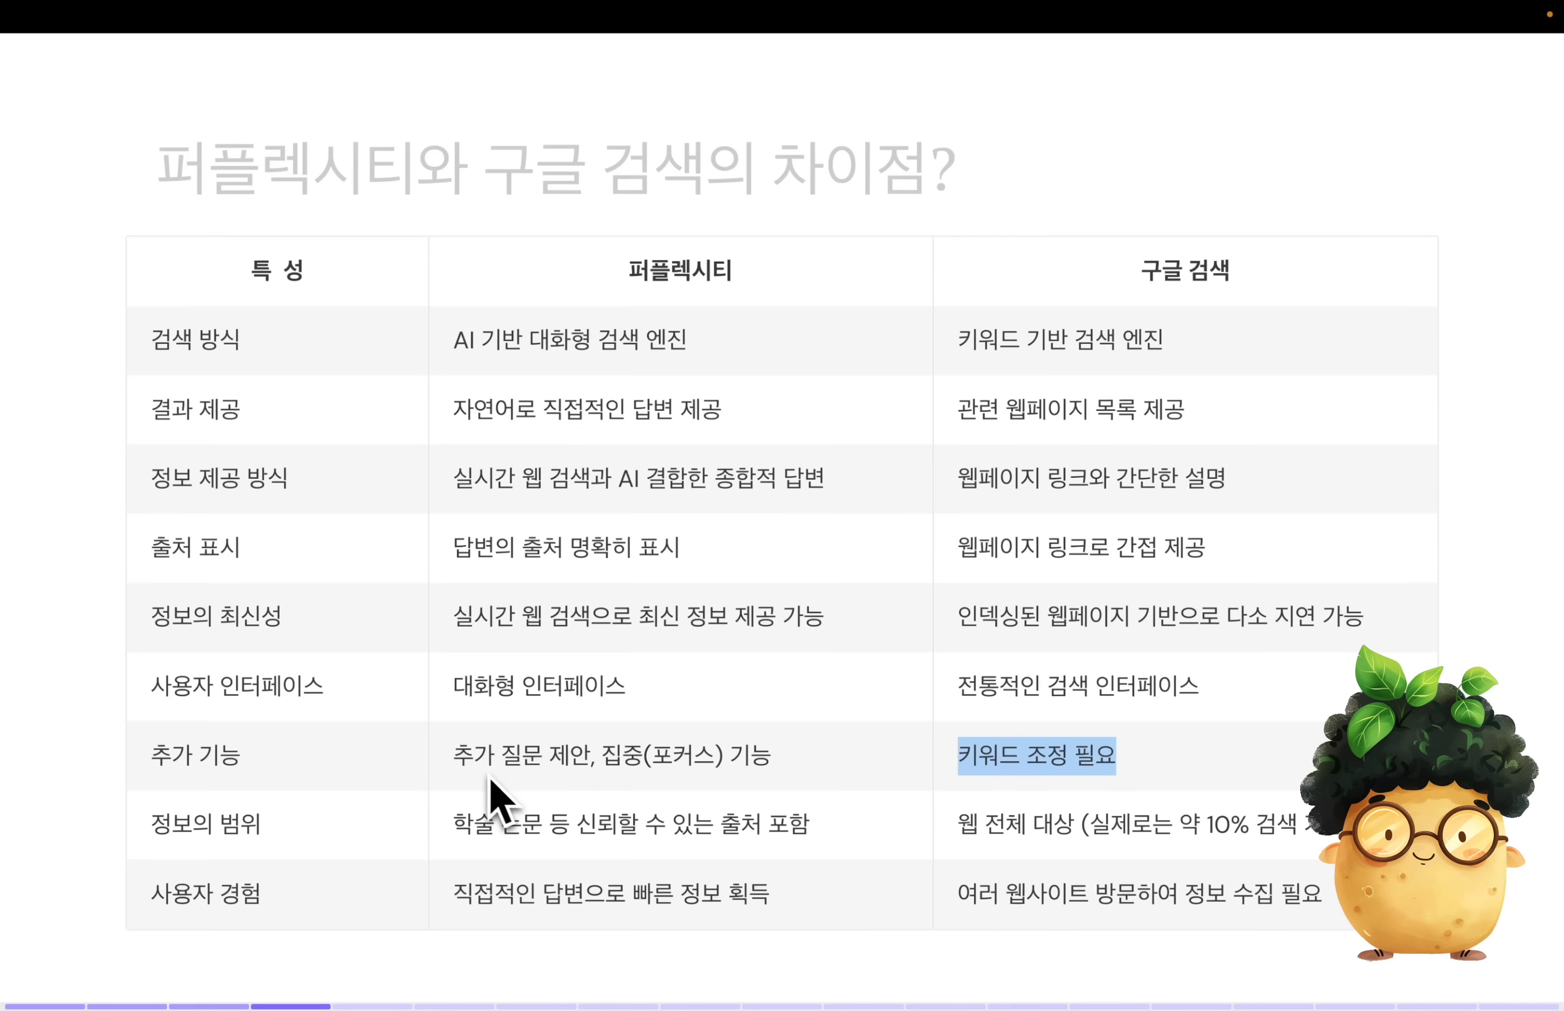
pyautogui.moveTo(455, 759); pyautogui.dragTo(772, 763)
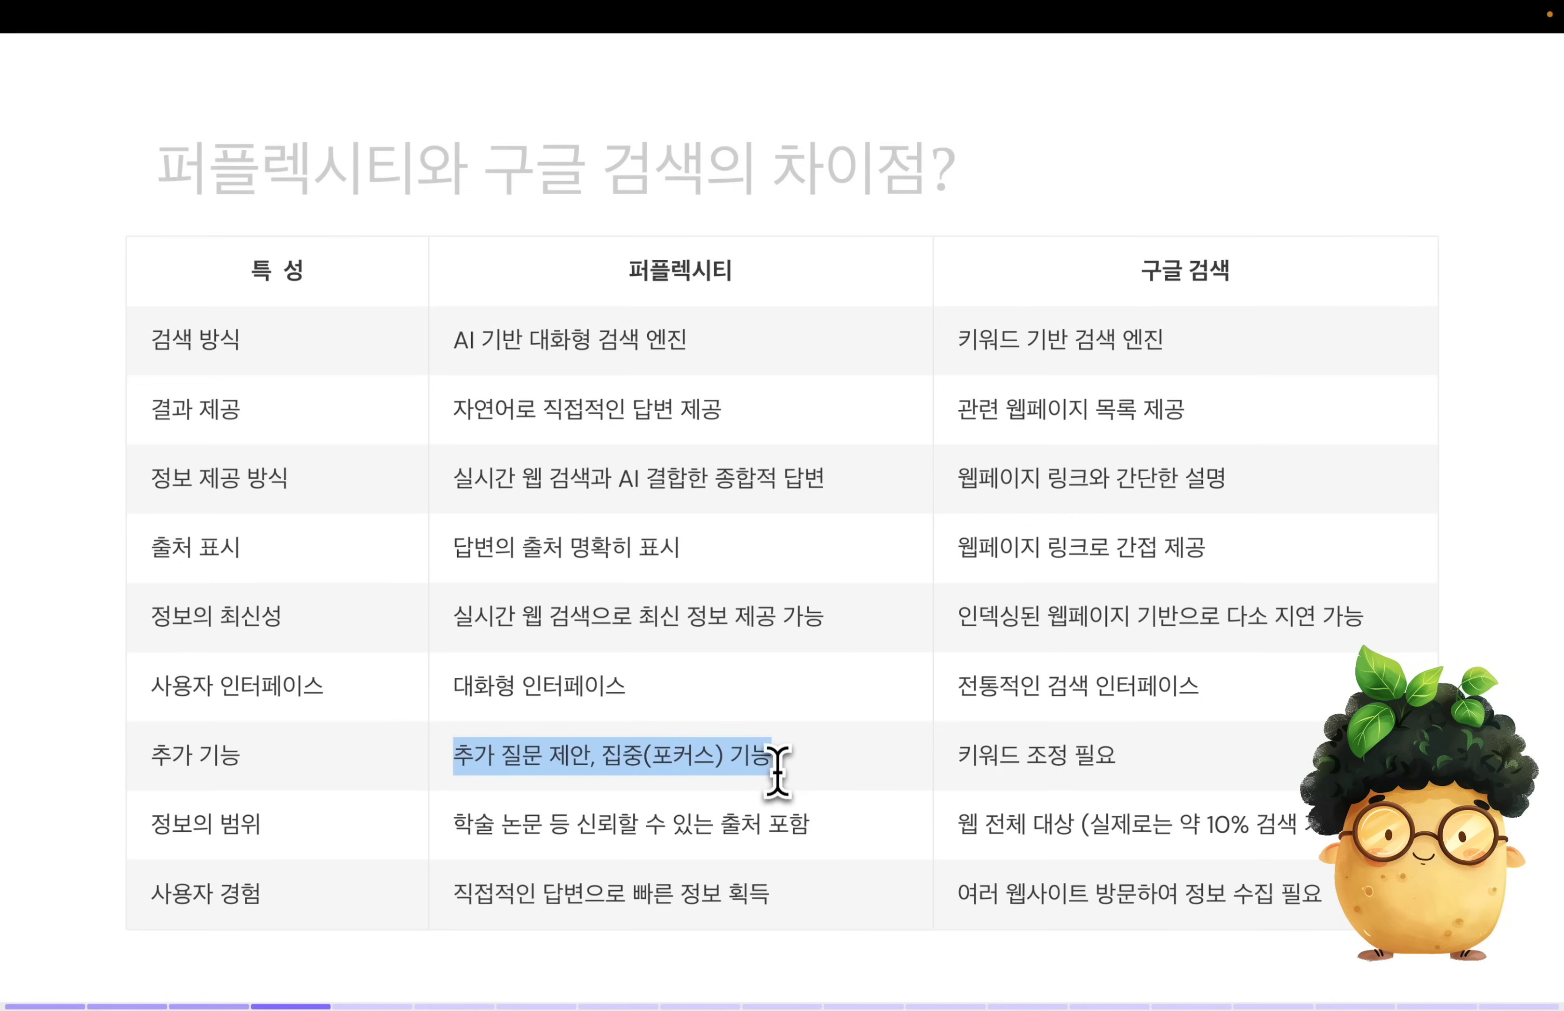
pyautogui.moveTo(304, 826); pyautogui.dragTo(149, 828)
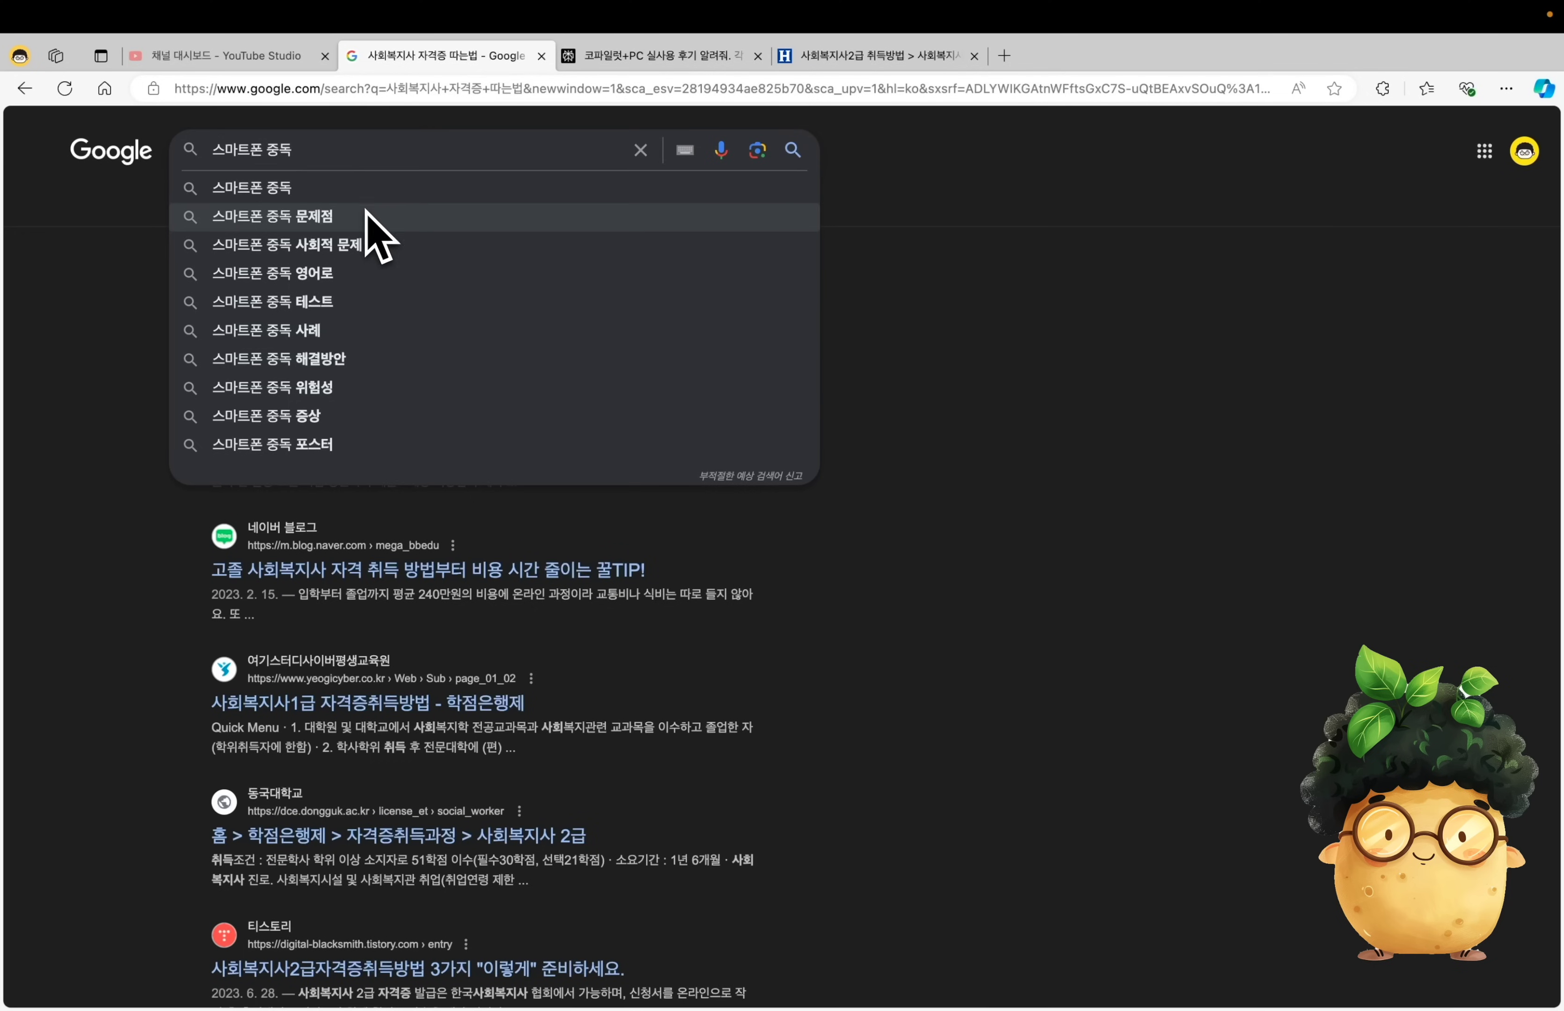
# - Search Google for "스마트폰 중독 문제점" and look through the first and tenth pages of results
pyautogui.click(366, 216)
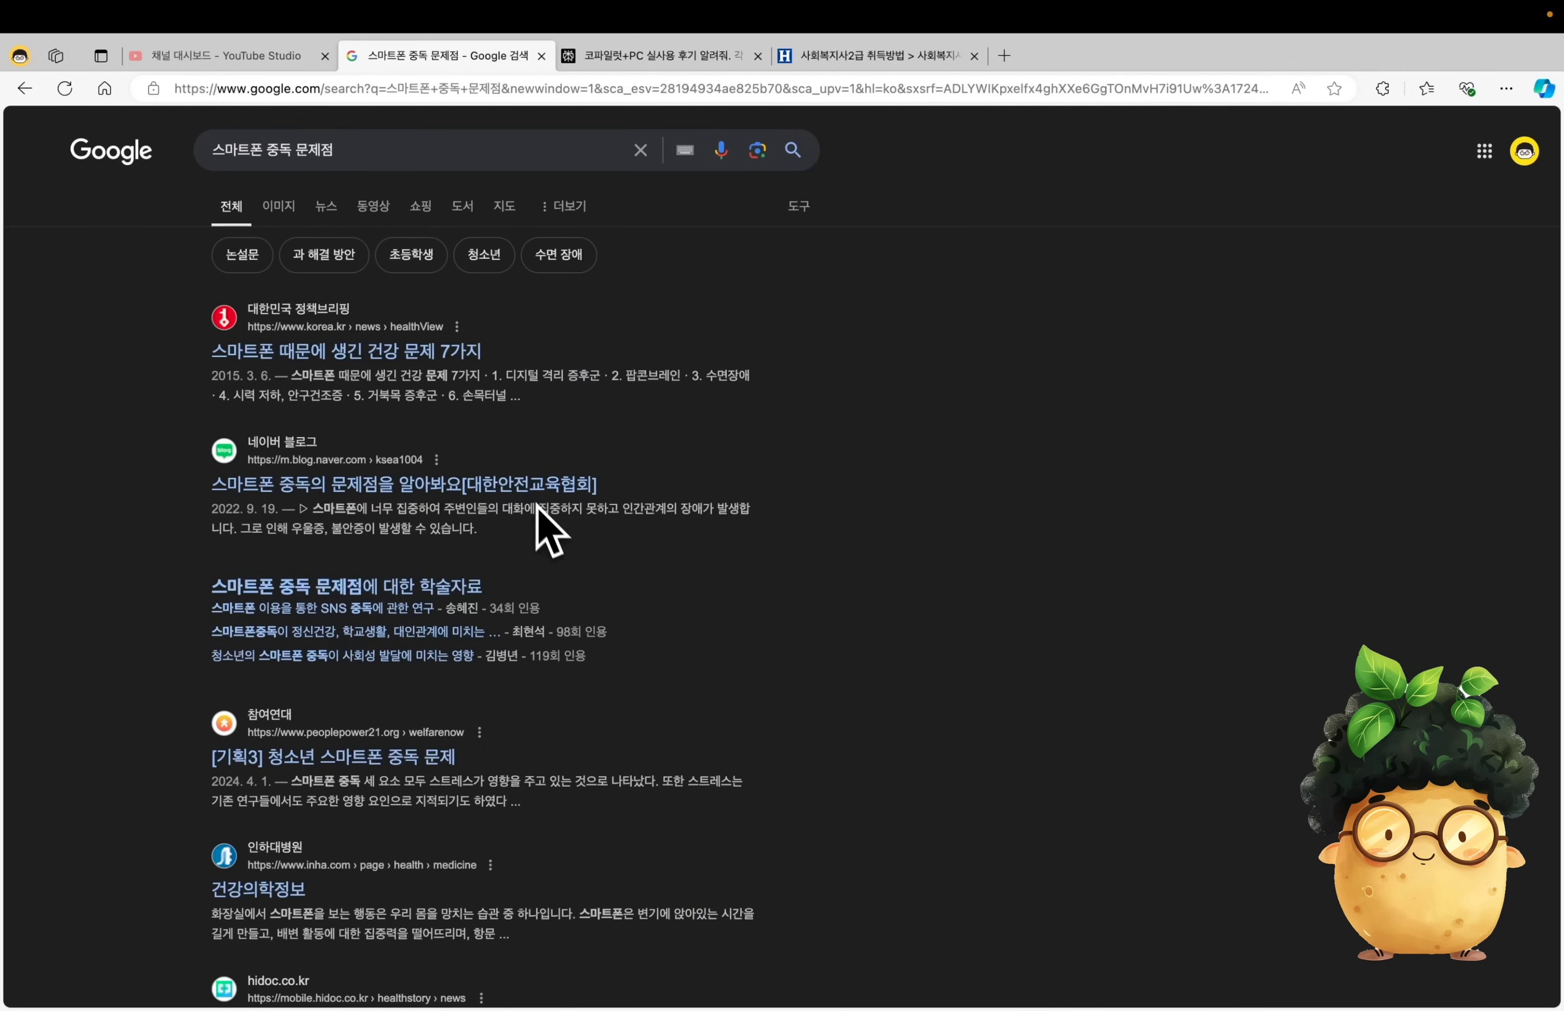
pyautogui.scroll(-7, 540, 512)
pyautogui.scroll(-11, 540, 512)
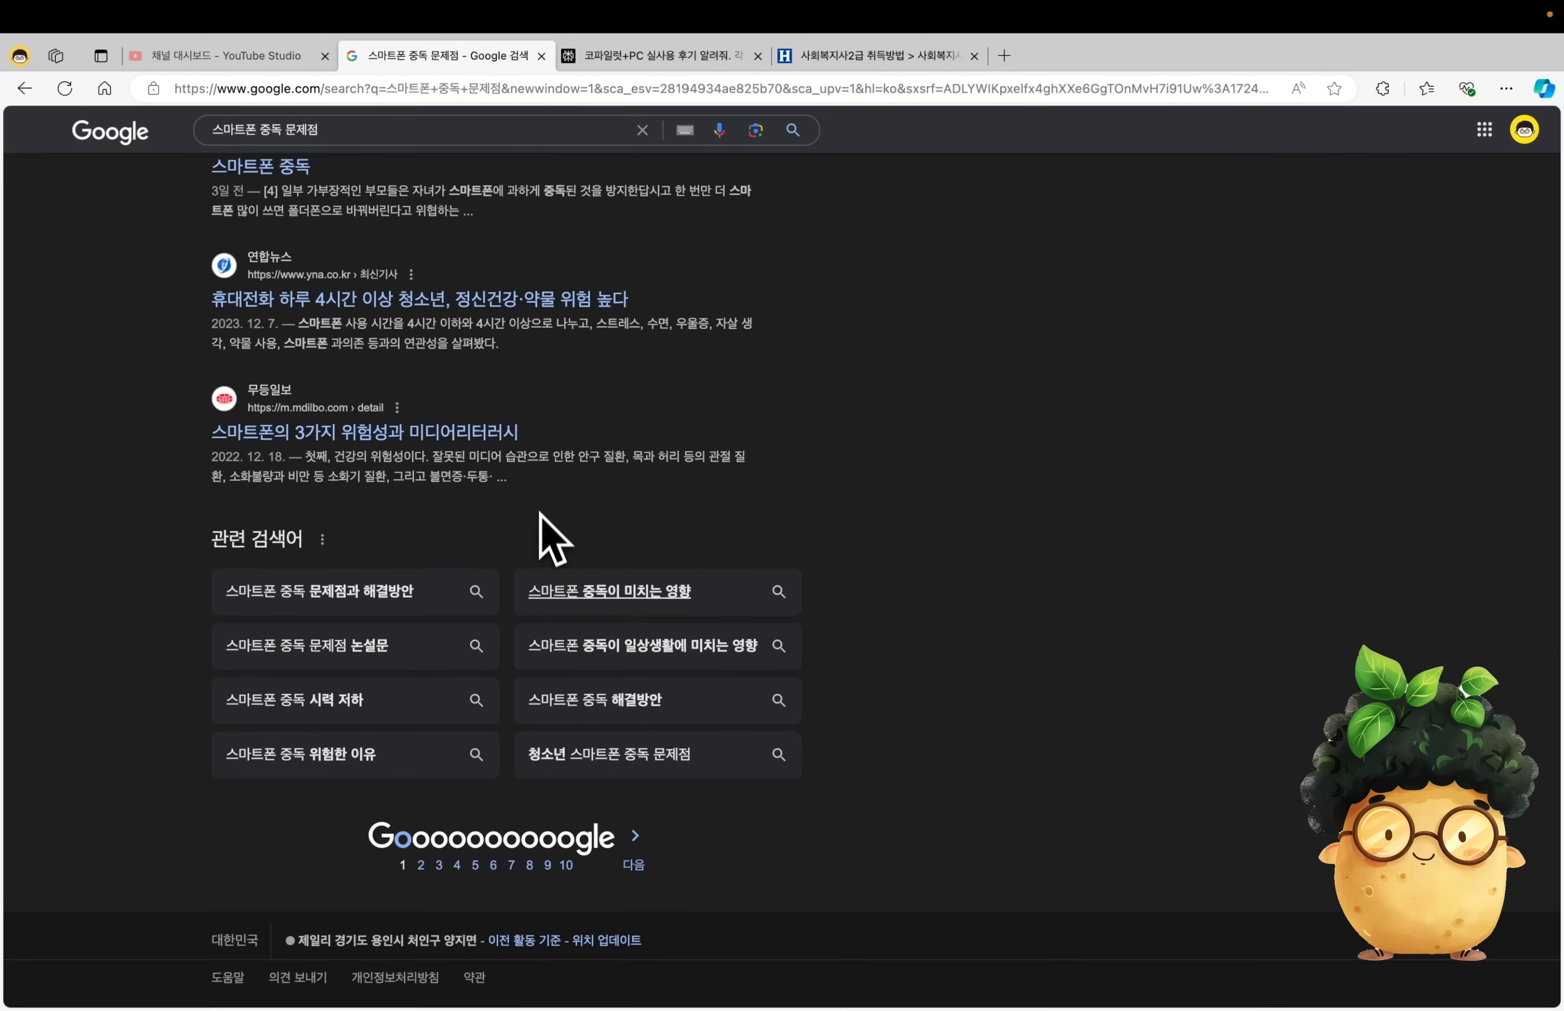
pyautogui.click(569, 866)
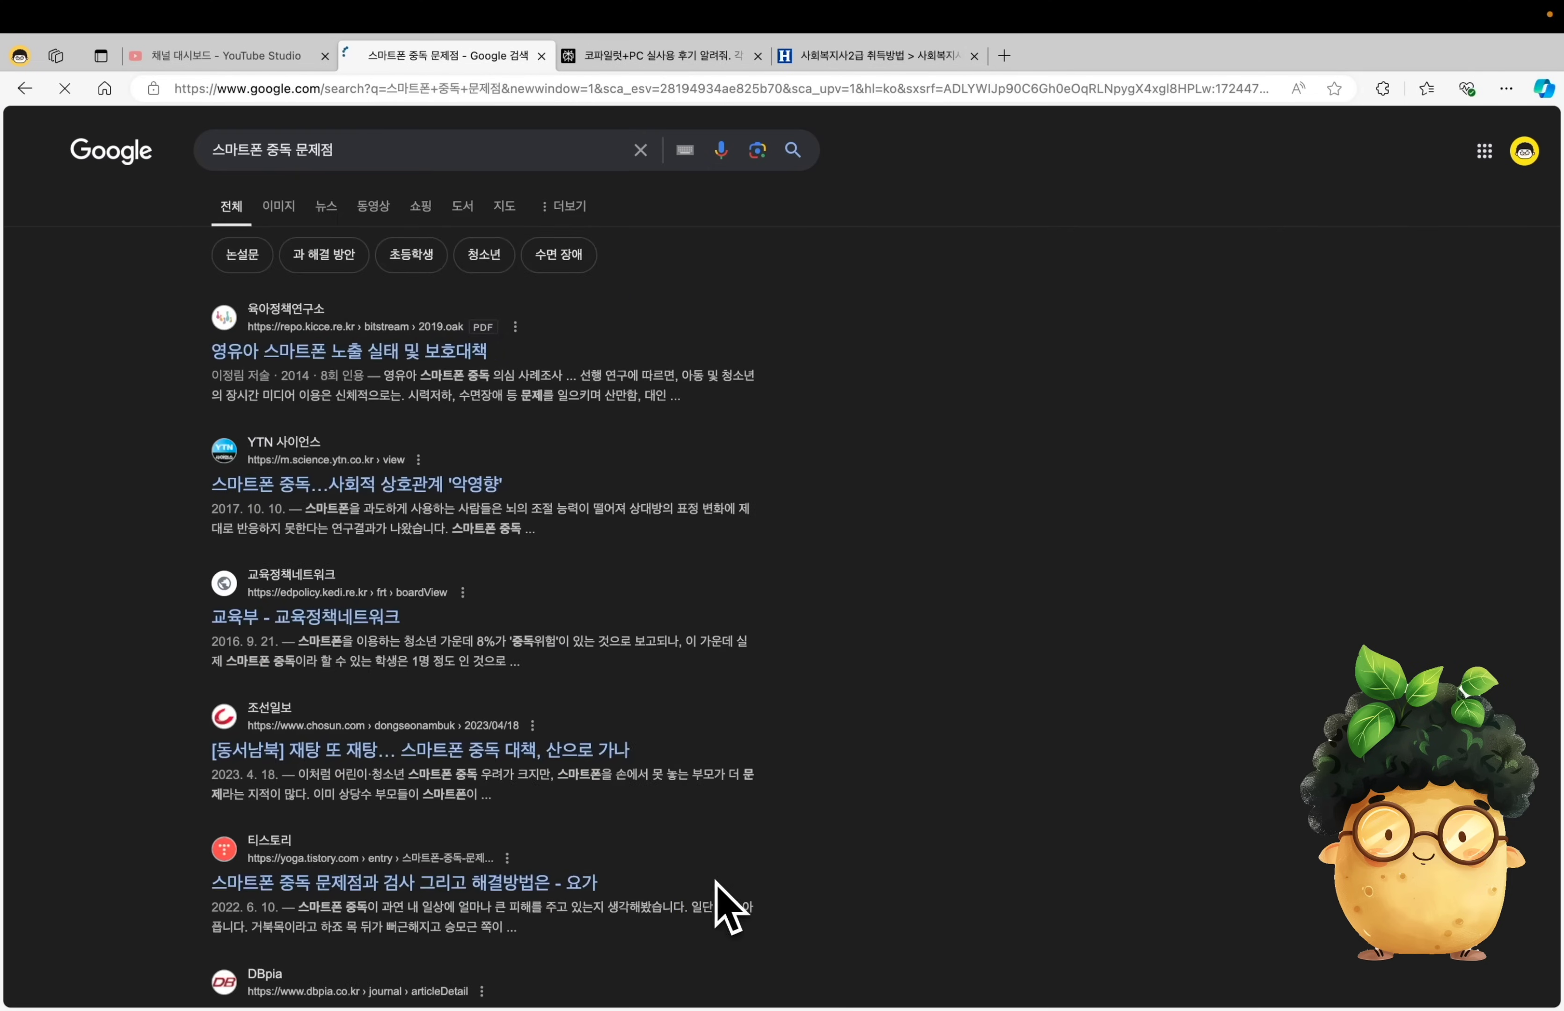
pyautogui.scroll(-15, 723, 907)
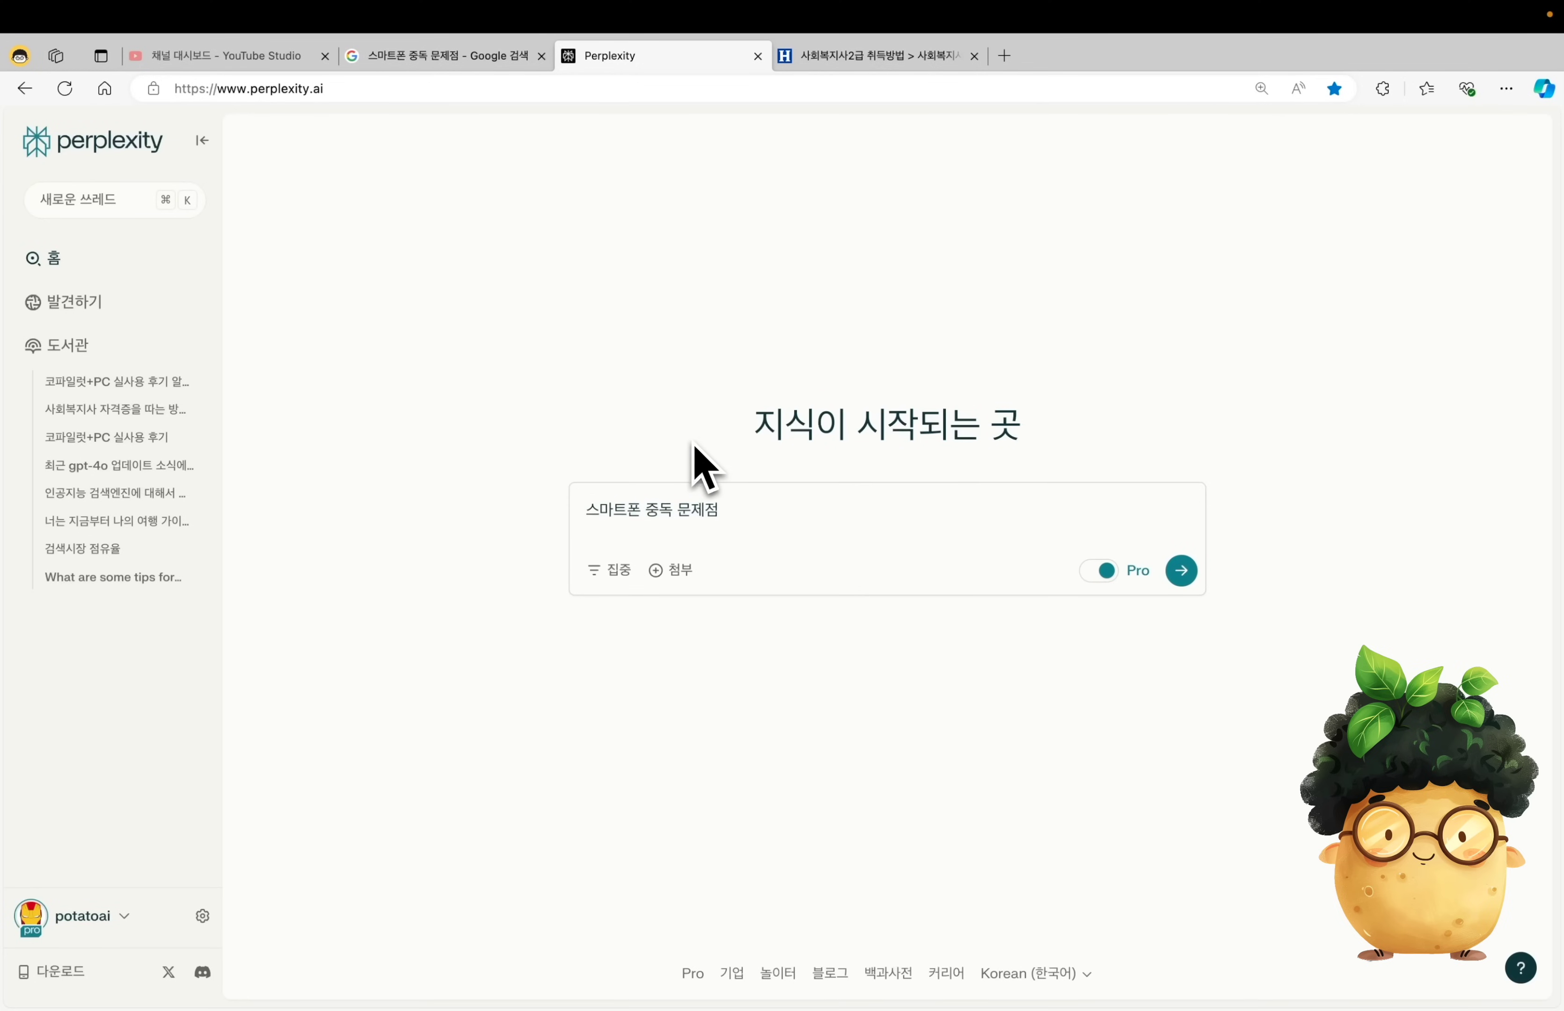
# - Set the search focus to 학문적인 and submit the Perplexity query "스마트폰 중독 문제점"
pyautogui.click(616, 577)
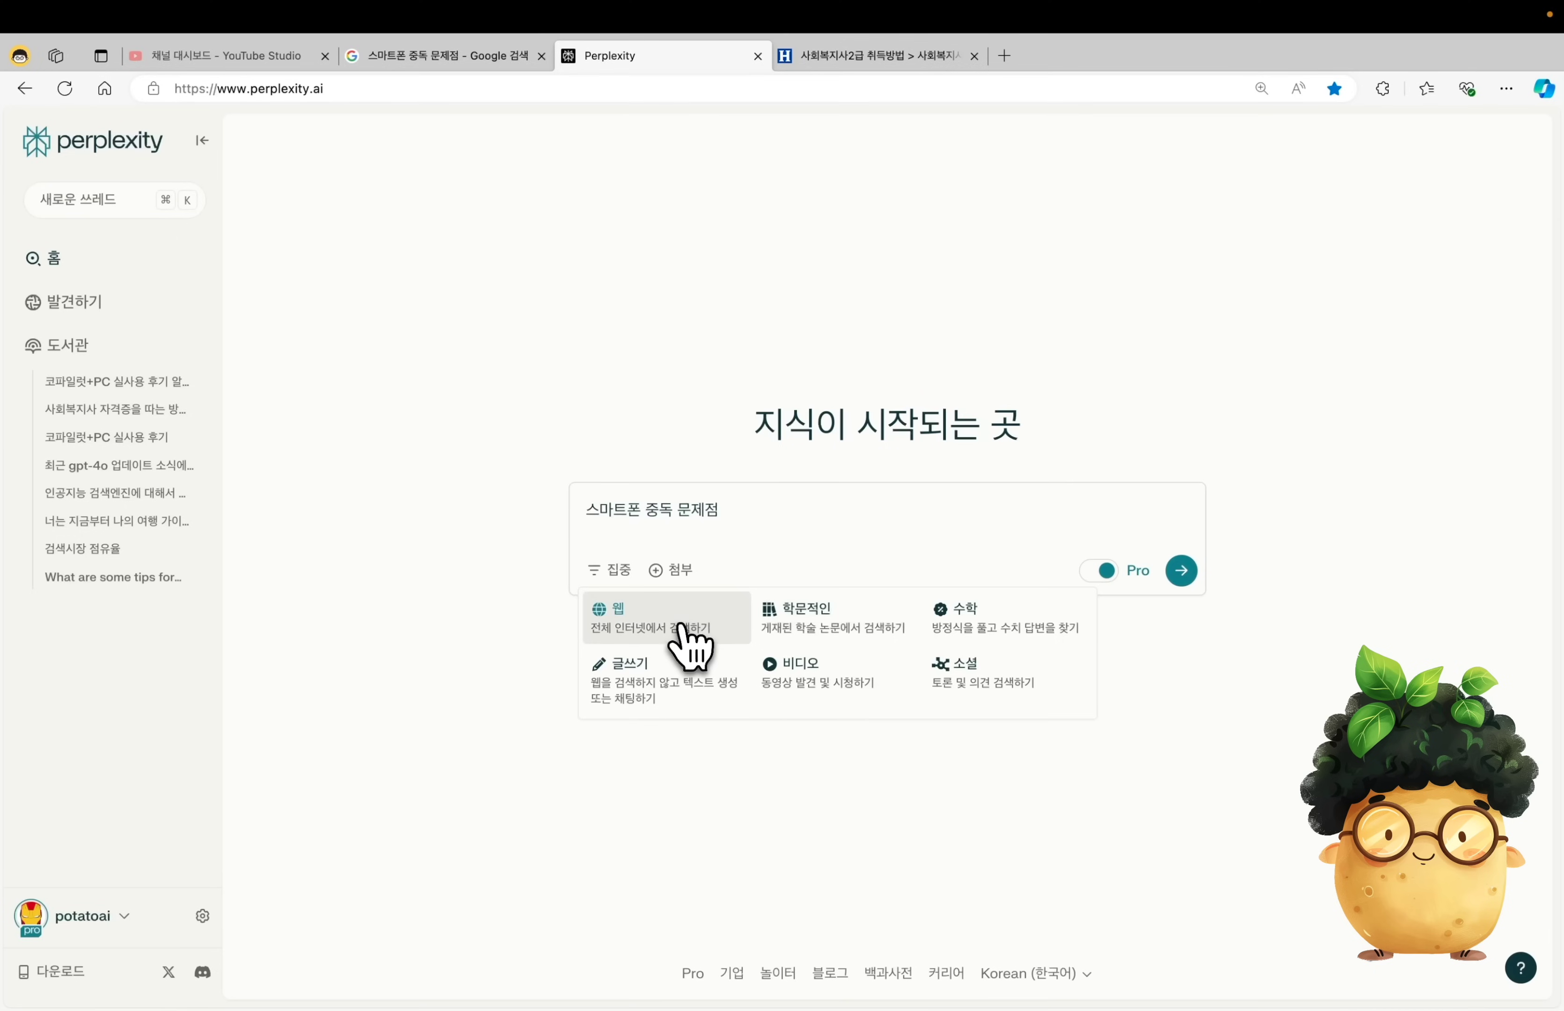
pyautogui.click(834, 631)
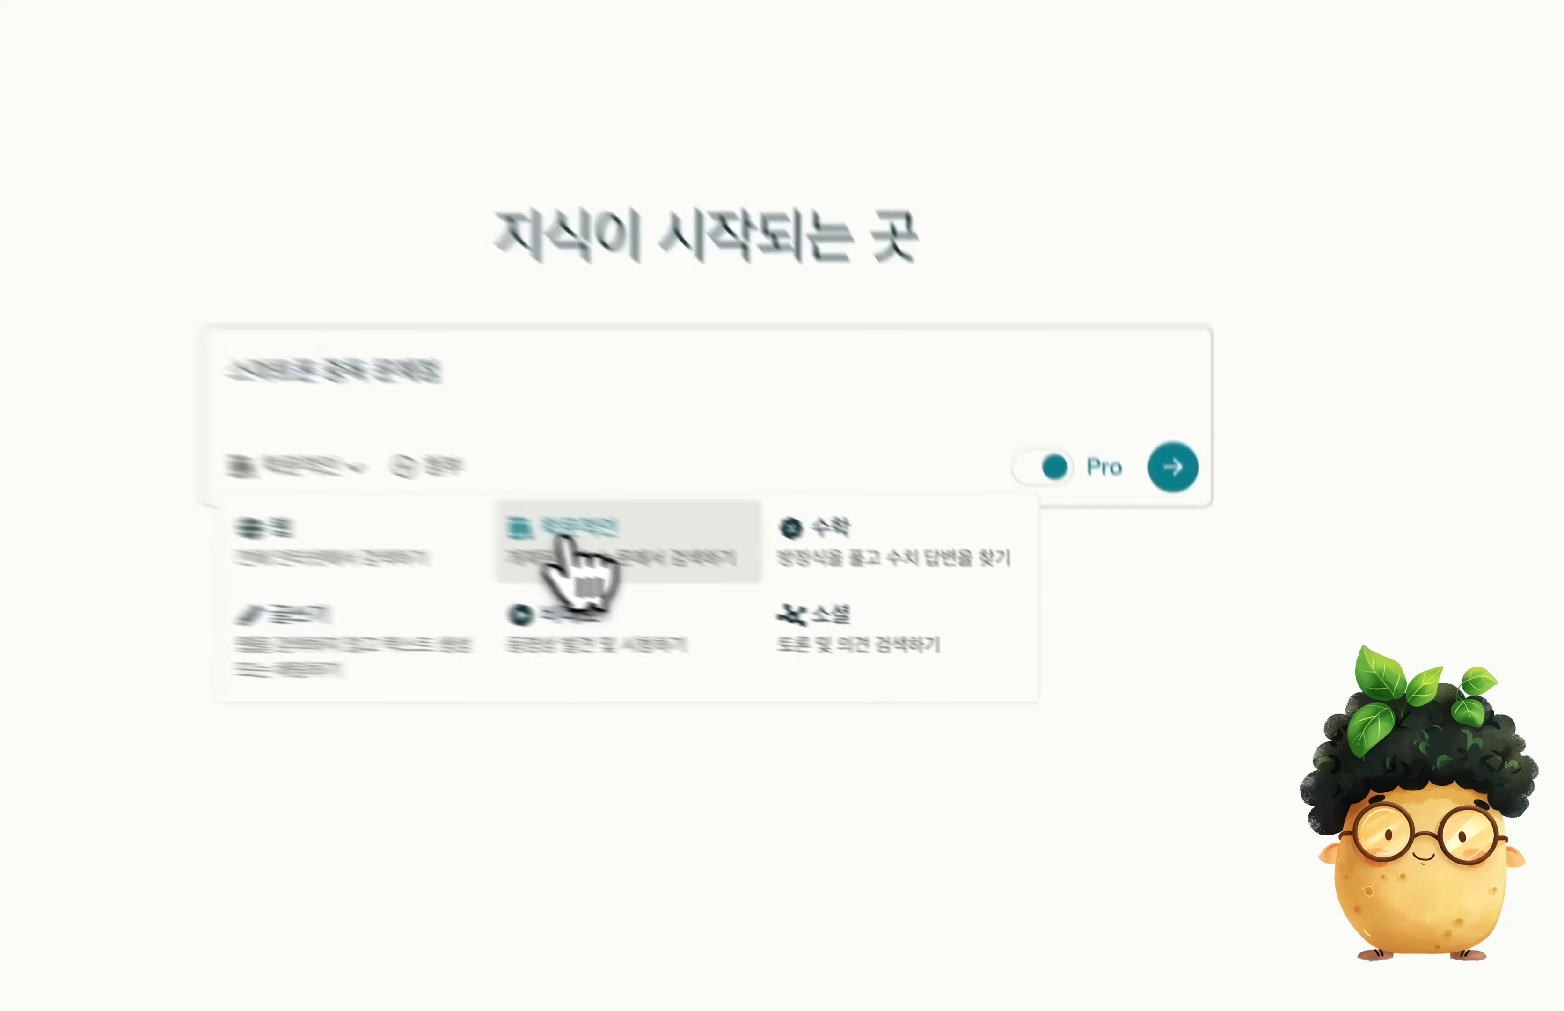
pyautogui.click(1167, 393)
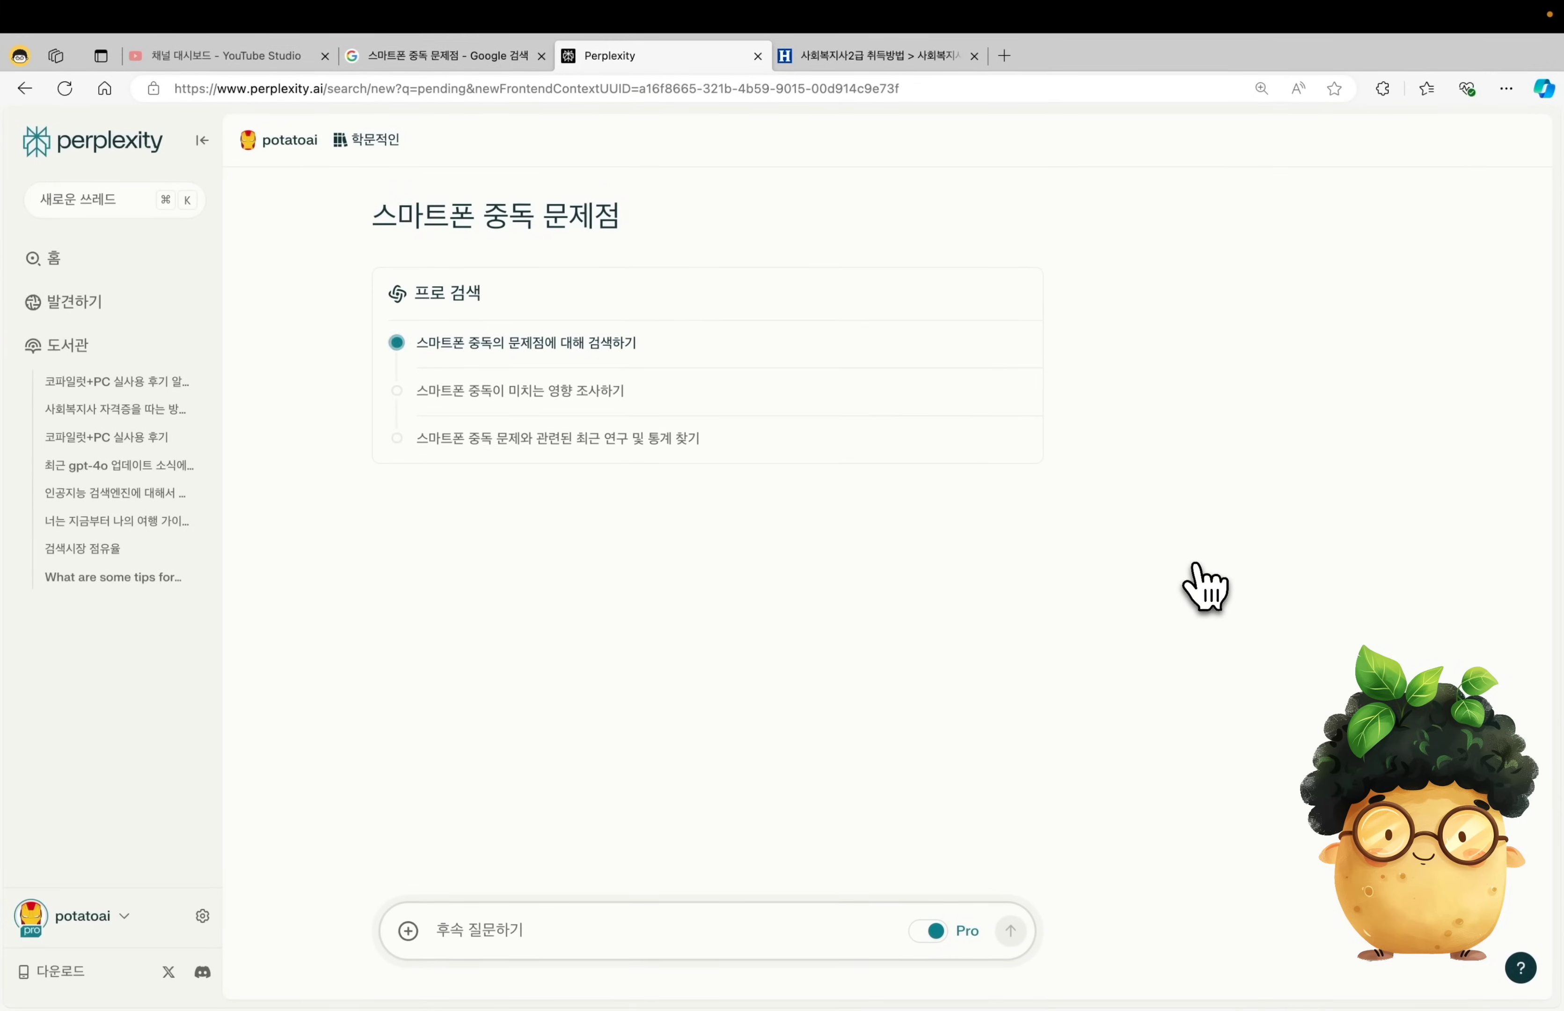
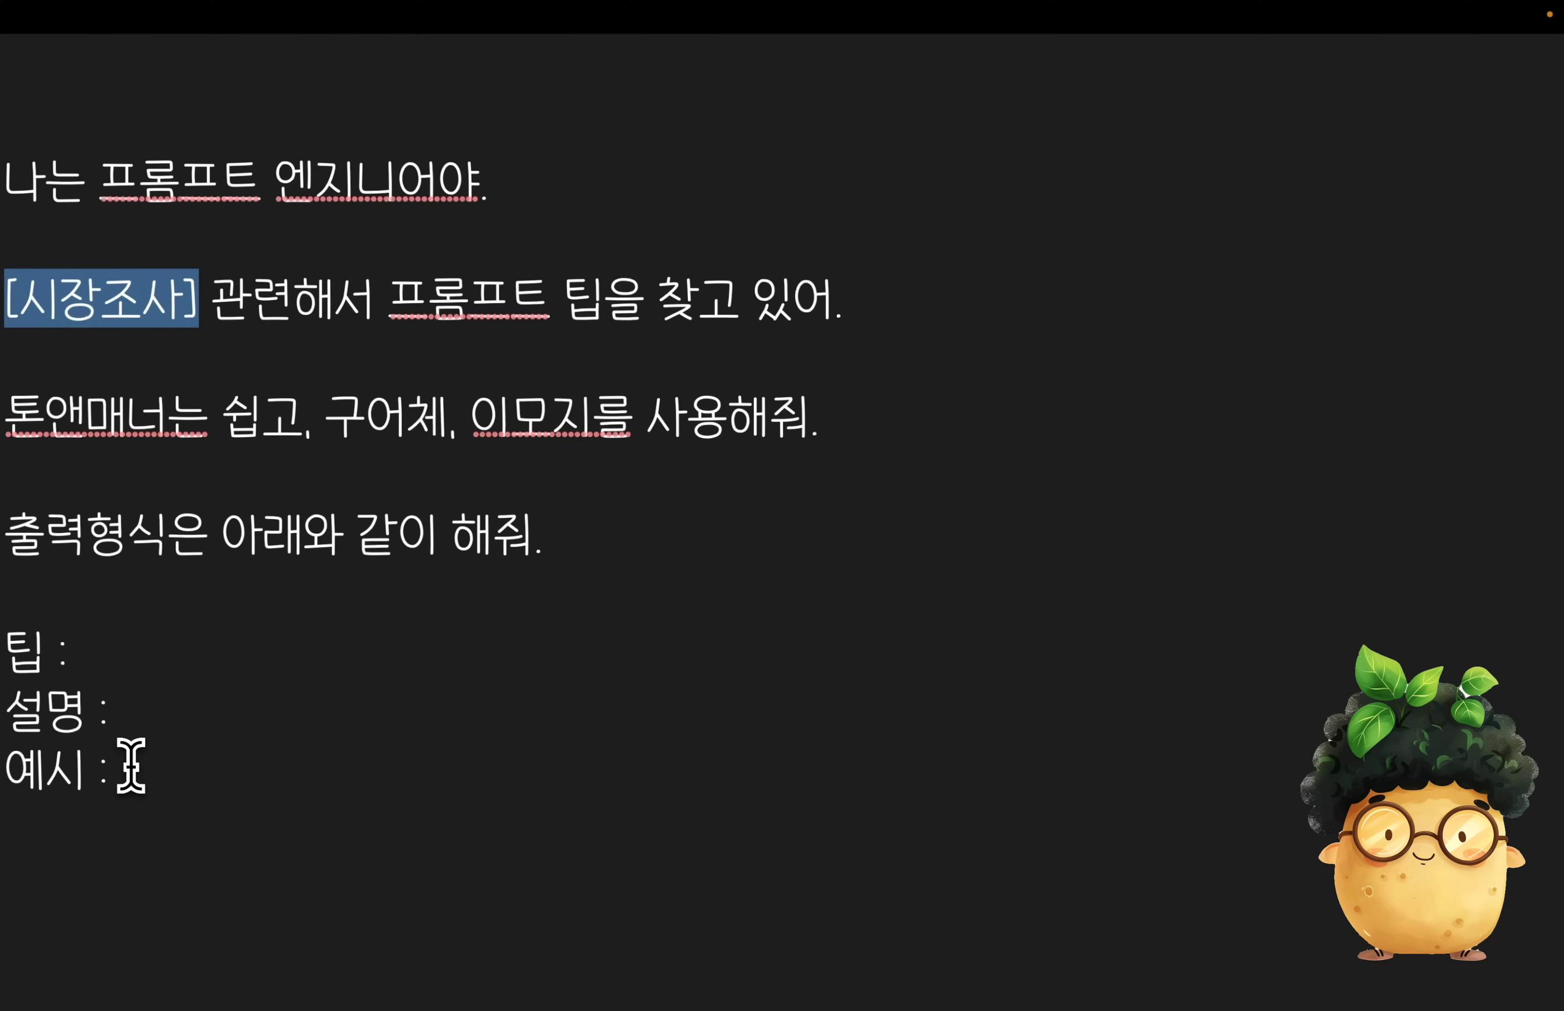
# - Copy the whole [시장조사] prompt template from the text document, submit it in Perplexity, and read through the generated tips
pyautogui.moveTo(131, 766); pyautogui.dragTo(8, 190)
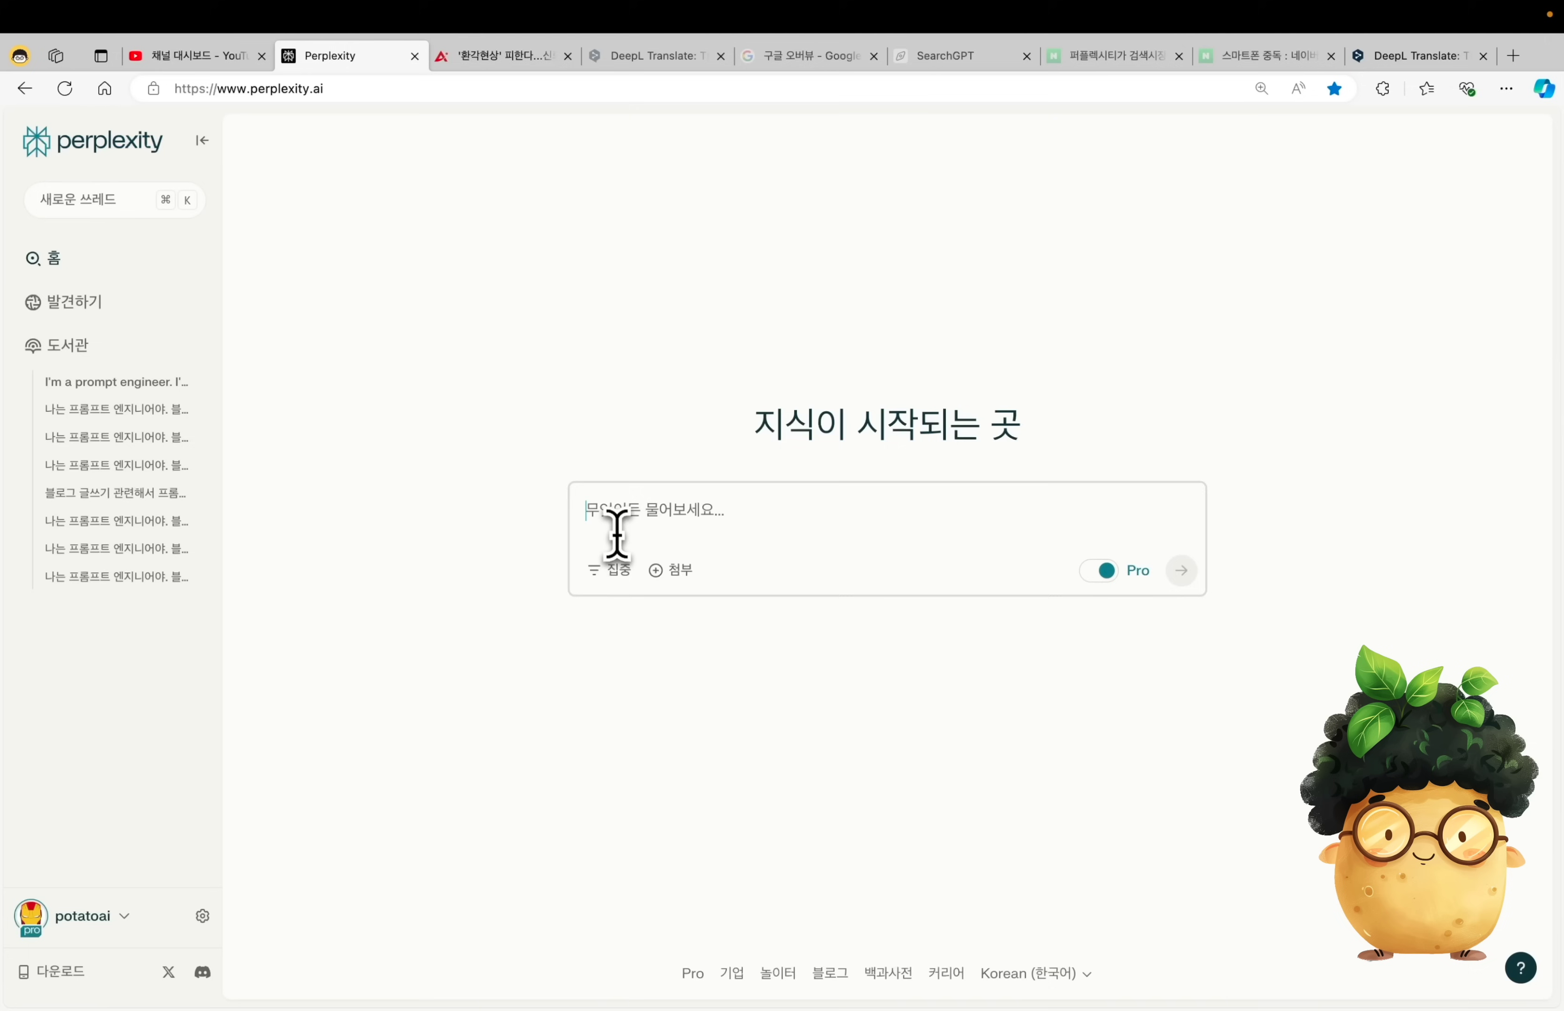
pyautogui.write('나는 프롬프트 엔지니어야.  [시장조사] 관련해서 프롬프트 팁을 찾고 있어.  톤앤매너는 쉽고, 구어체, 이모지를 사용해줘.  출력형식은 아래와 같이 해줘.  팁 : 설명 : 예시 :')
pyautogui.press('Return')
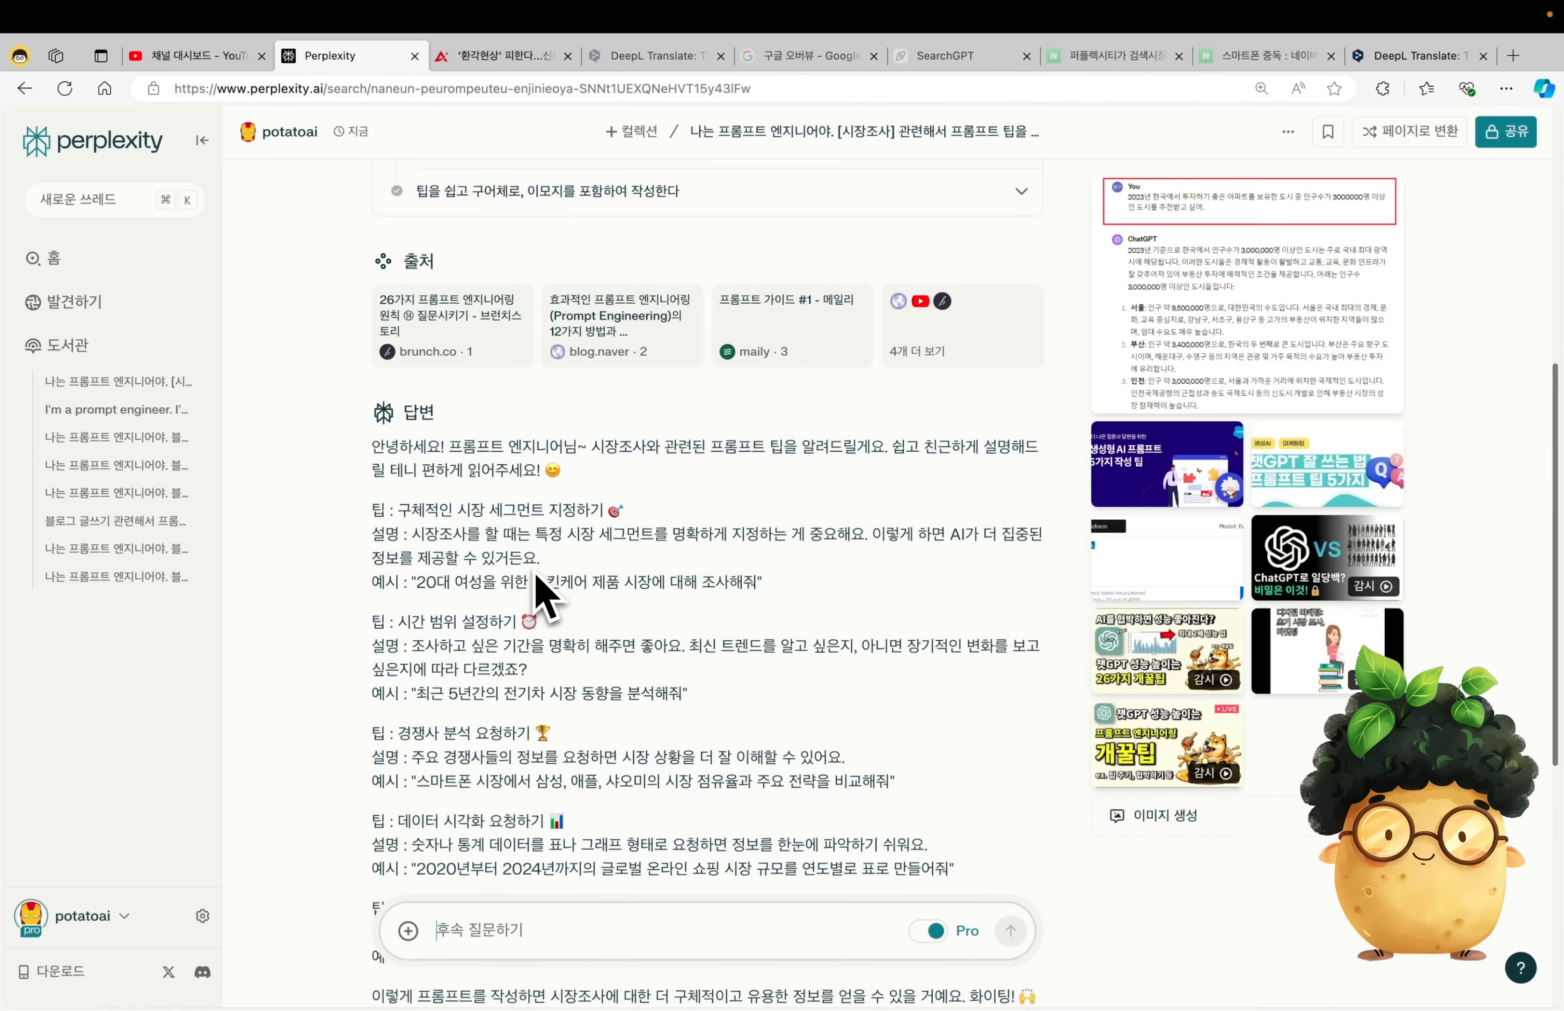
pyautogui.scroll(-5, 538, 585)
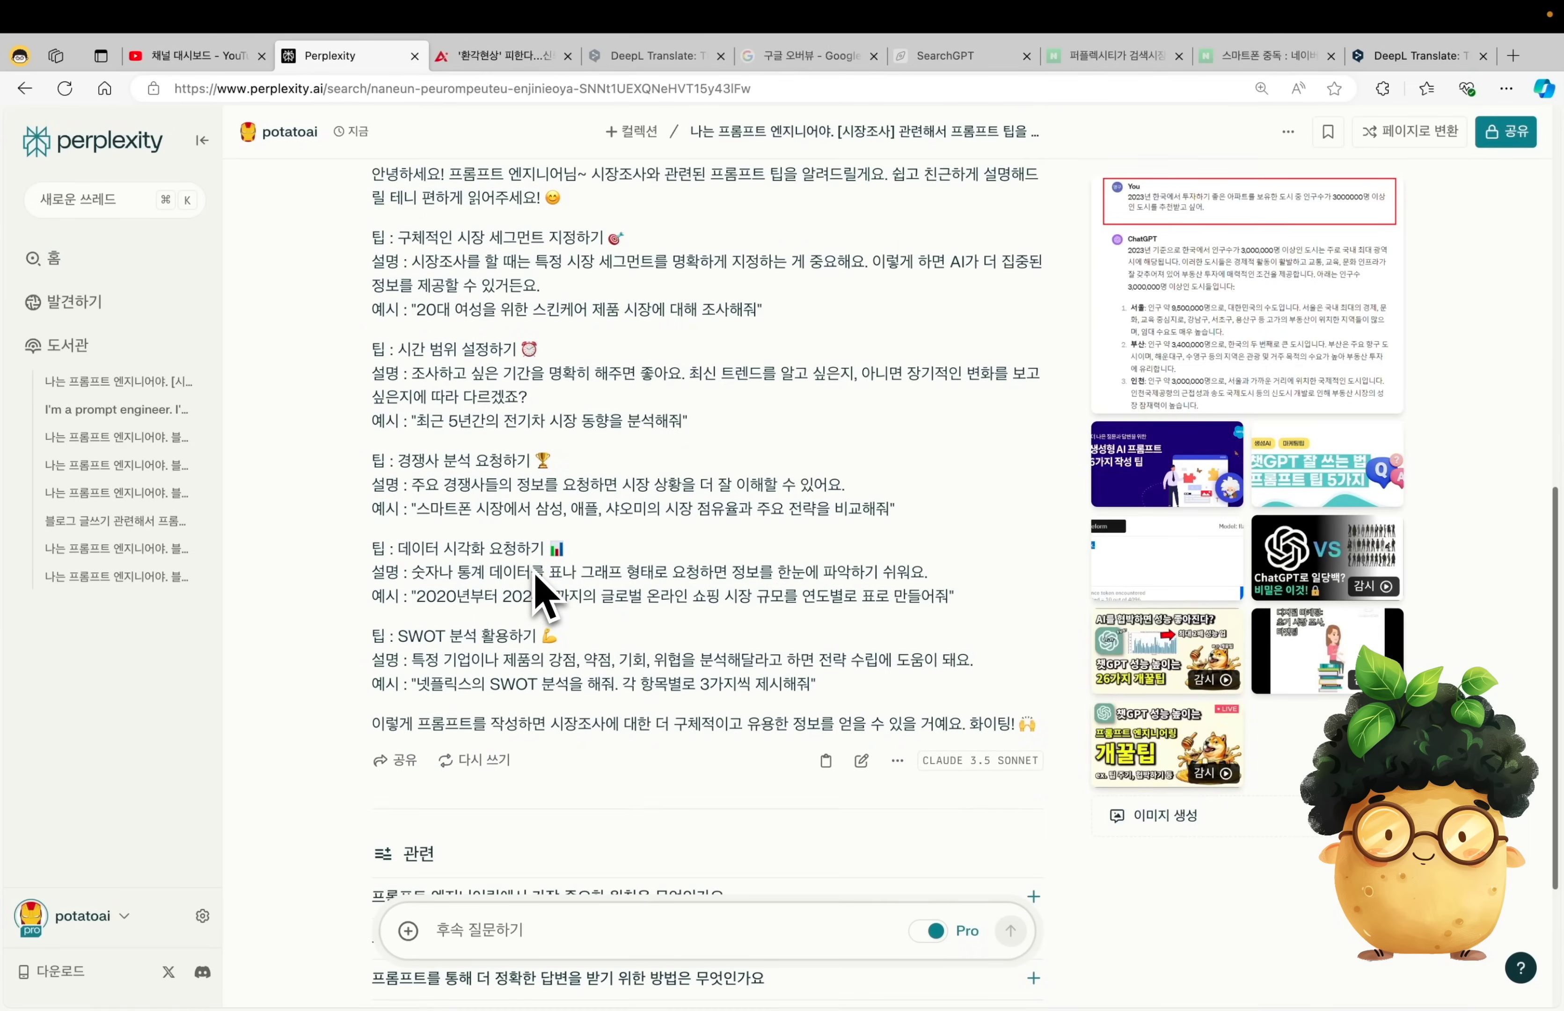
pyautogui.scroll(2, 539, 585)
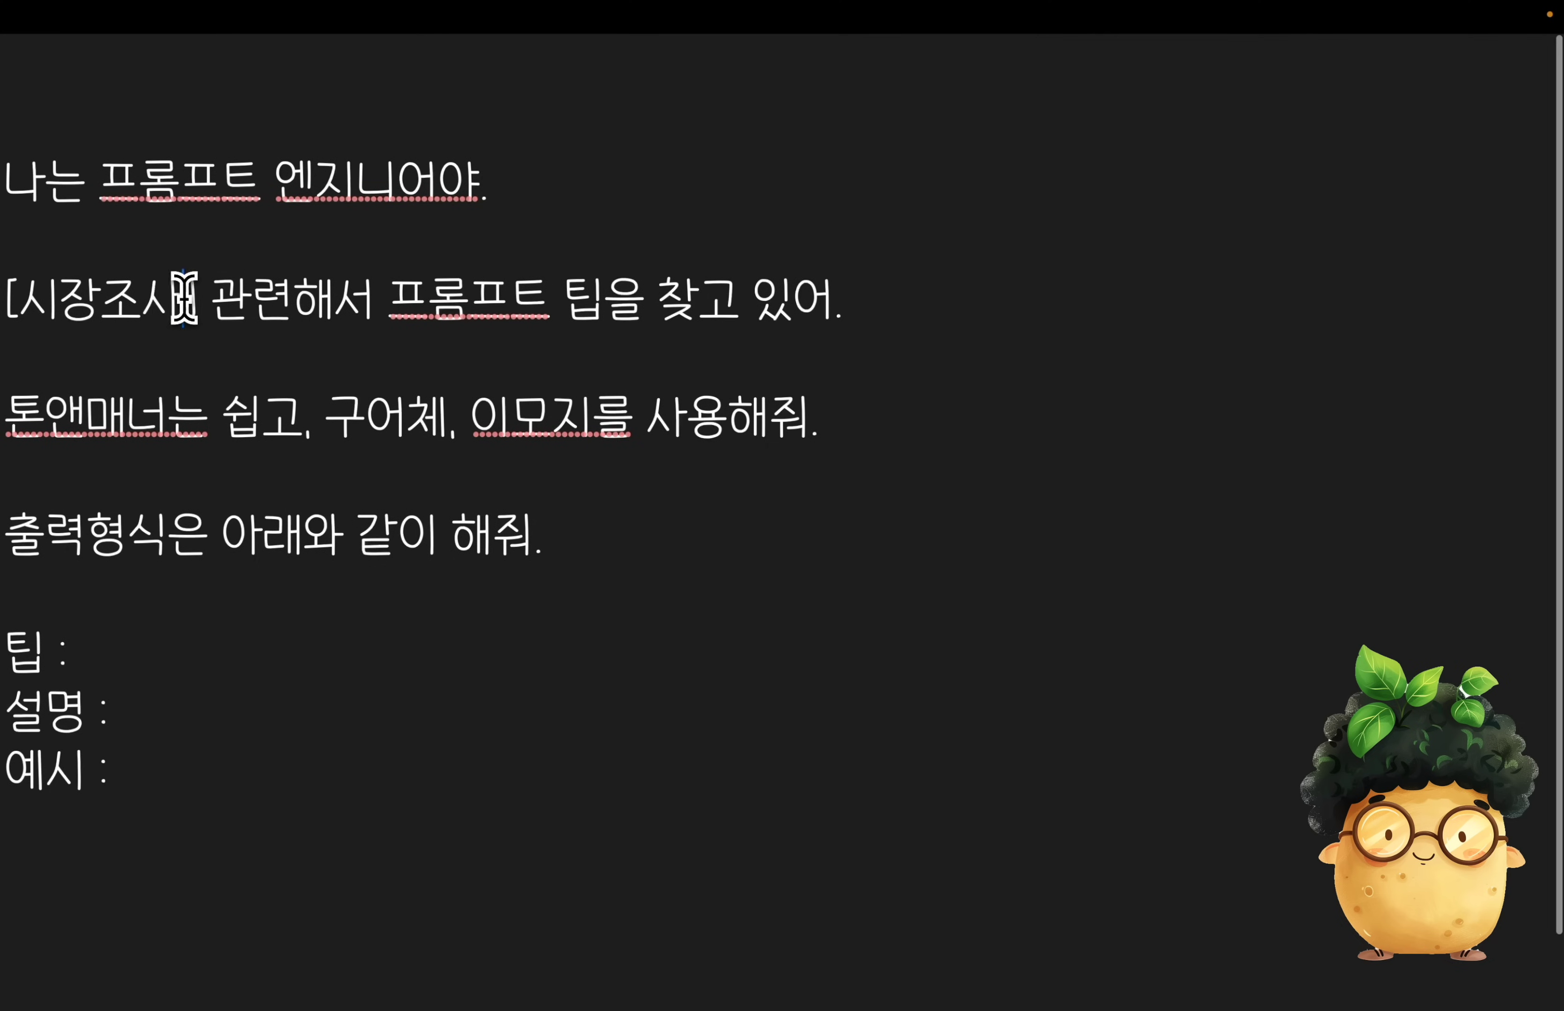
# - Change the bracketed topic in the prompt template to 데이터분석, submit the full prompt in Perplexity, and read the answer
pyautogui.moveTo(184, 299); pyautogui.dragTo(28, 297)
pyautogui.write('데이터분석')
pyautogui.click(157, 761)
pyautogui.moveTo(158, 761); pyautogui.dragTo(22, 181)
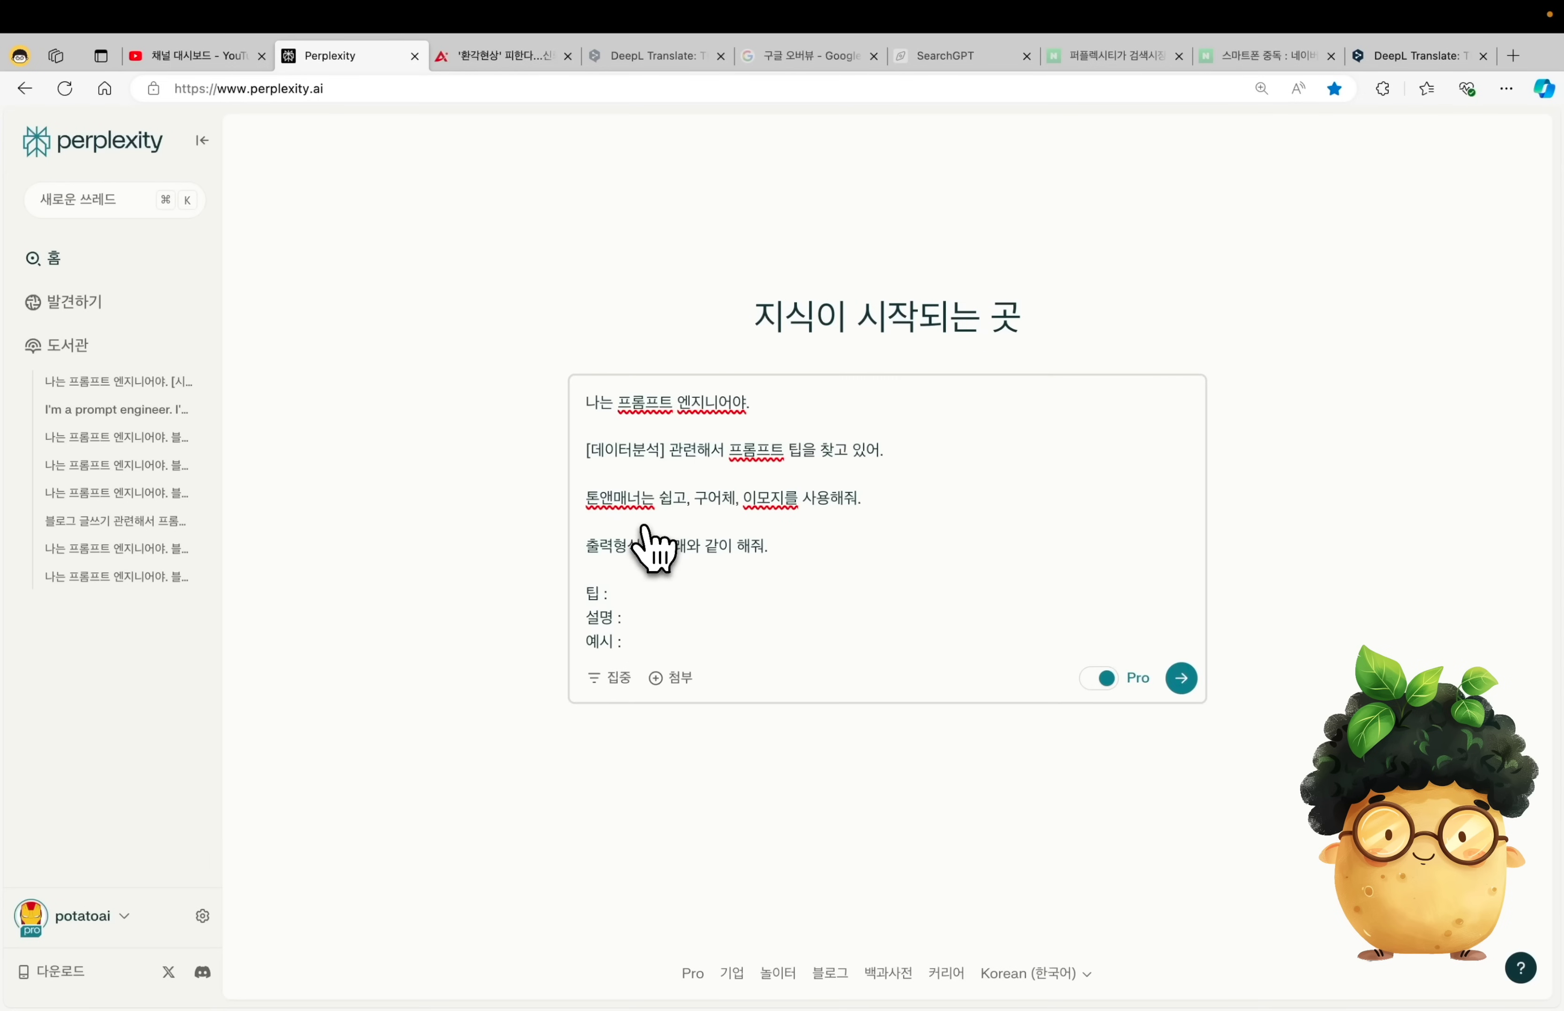
pyautogui.press('Return')
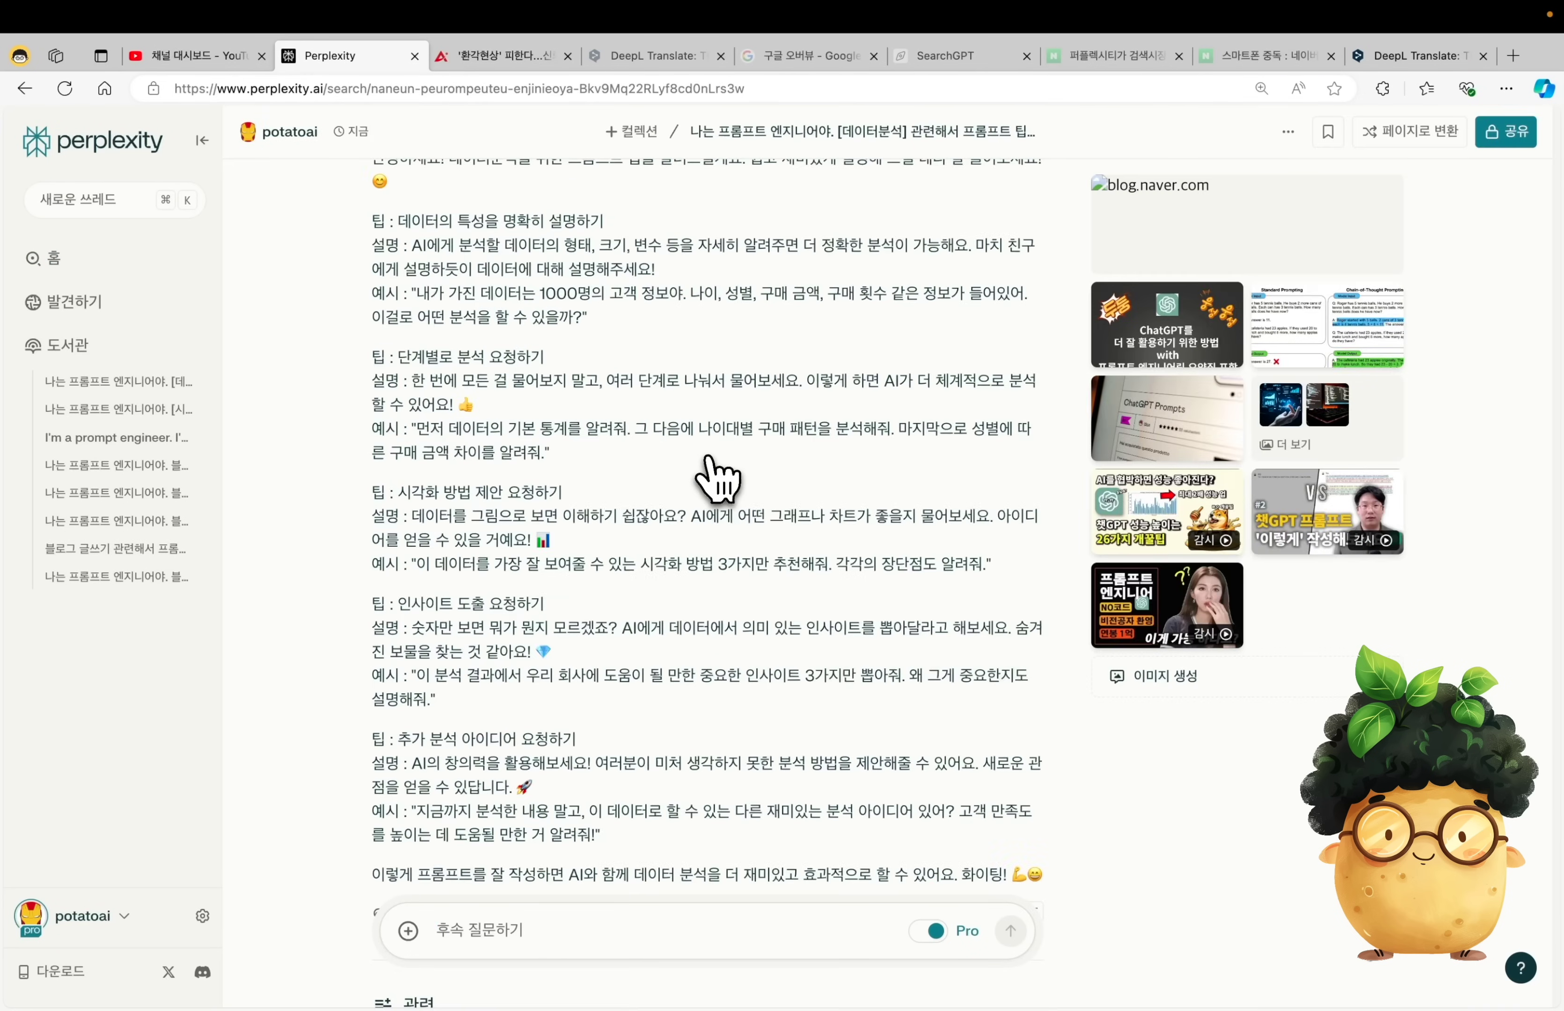
pyautogui.scroll(-2, 713, 470)
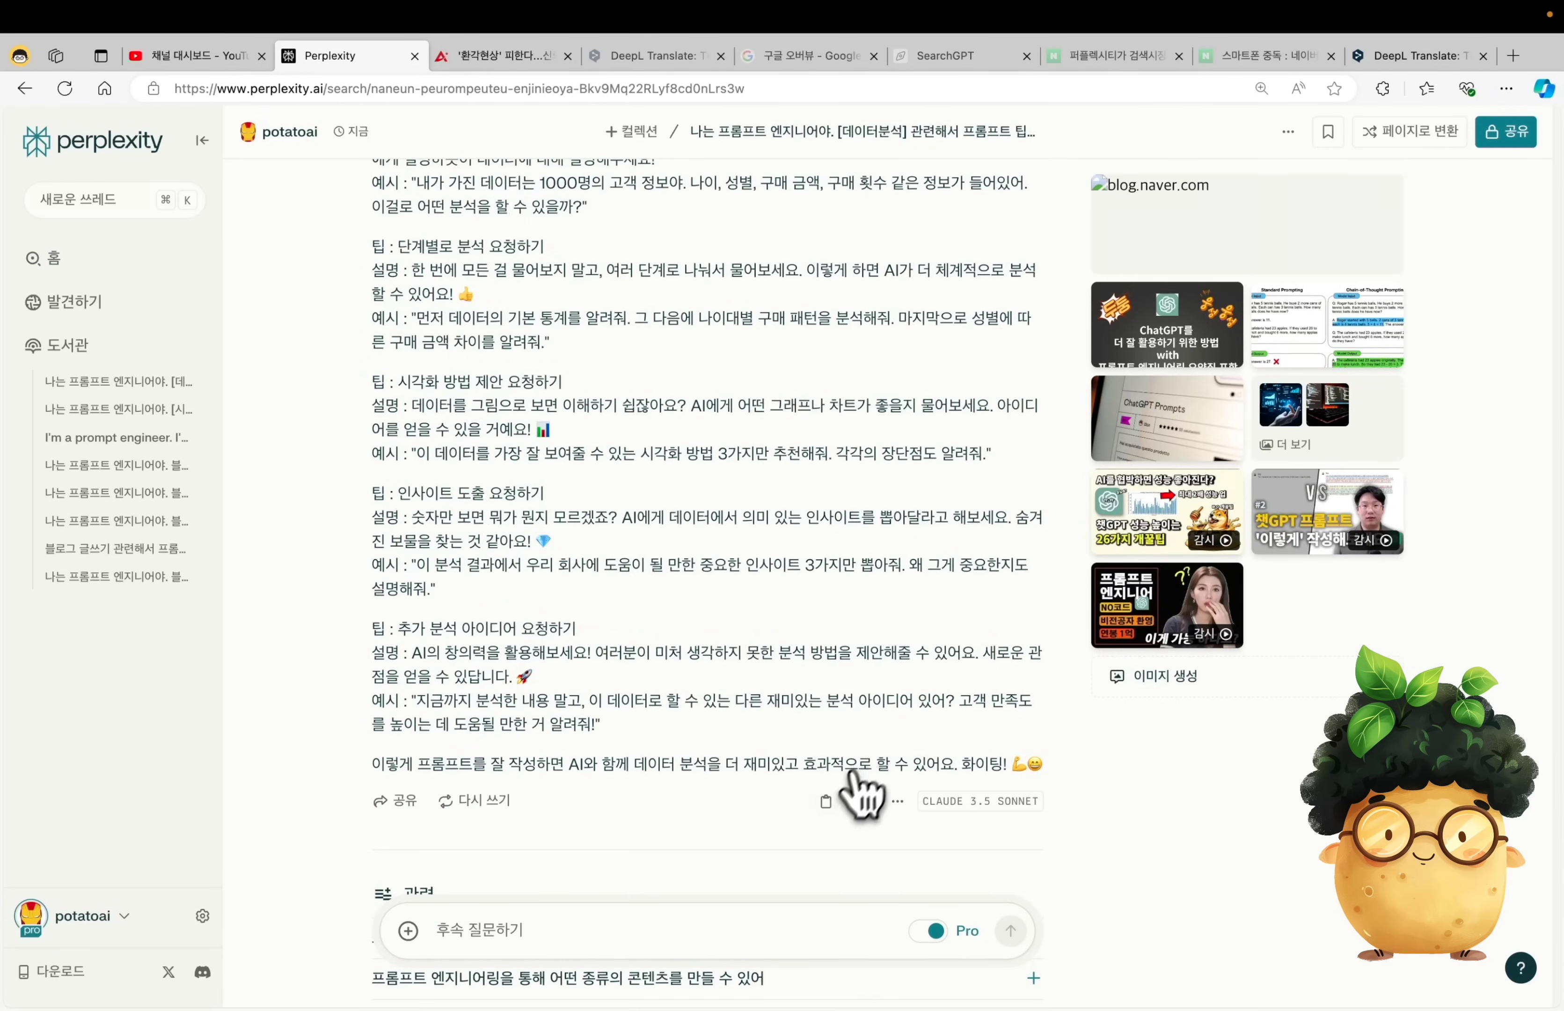
# - Copy the 데이터분석 answer into the 무제 2.txt document and select the Citations block at its end
pyautogui.click(826, 801)
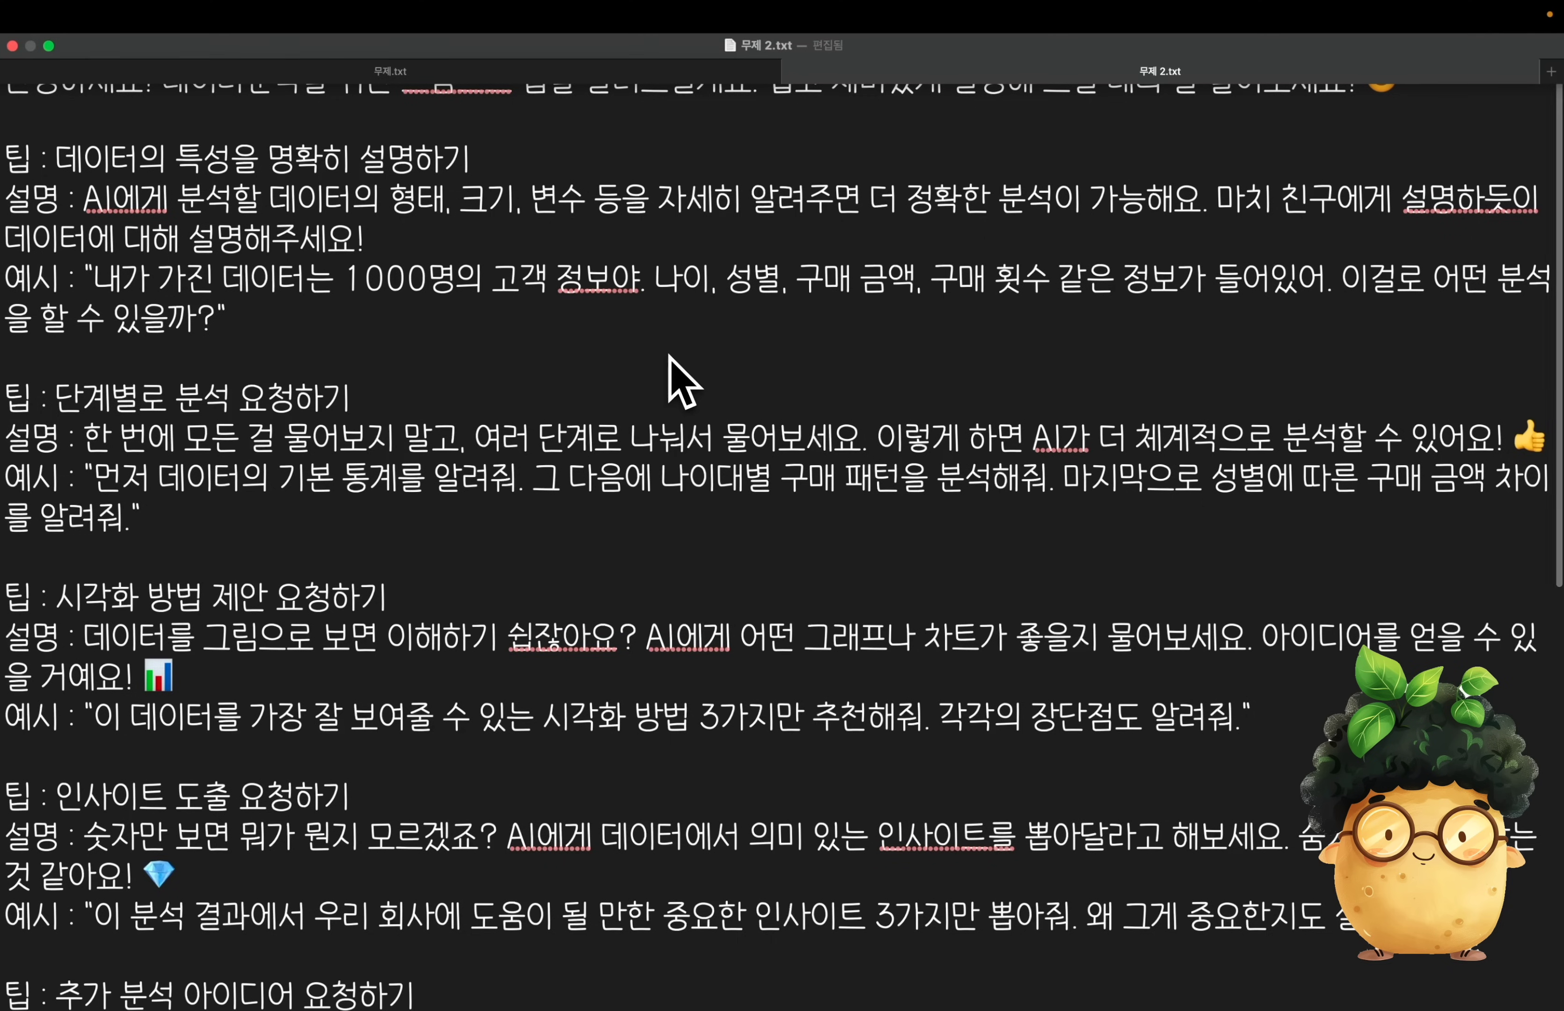
pyautogui.scroll(-5, 681, 377)
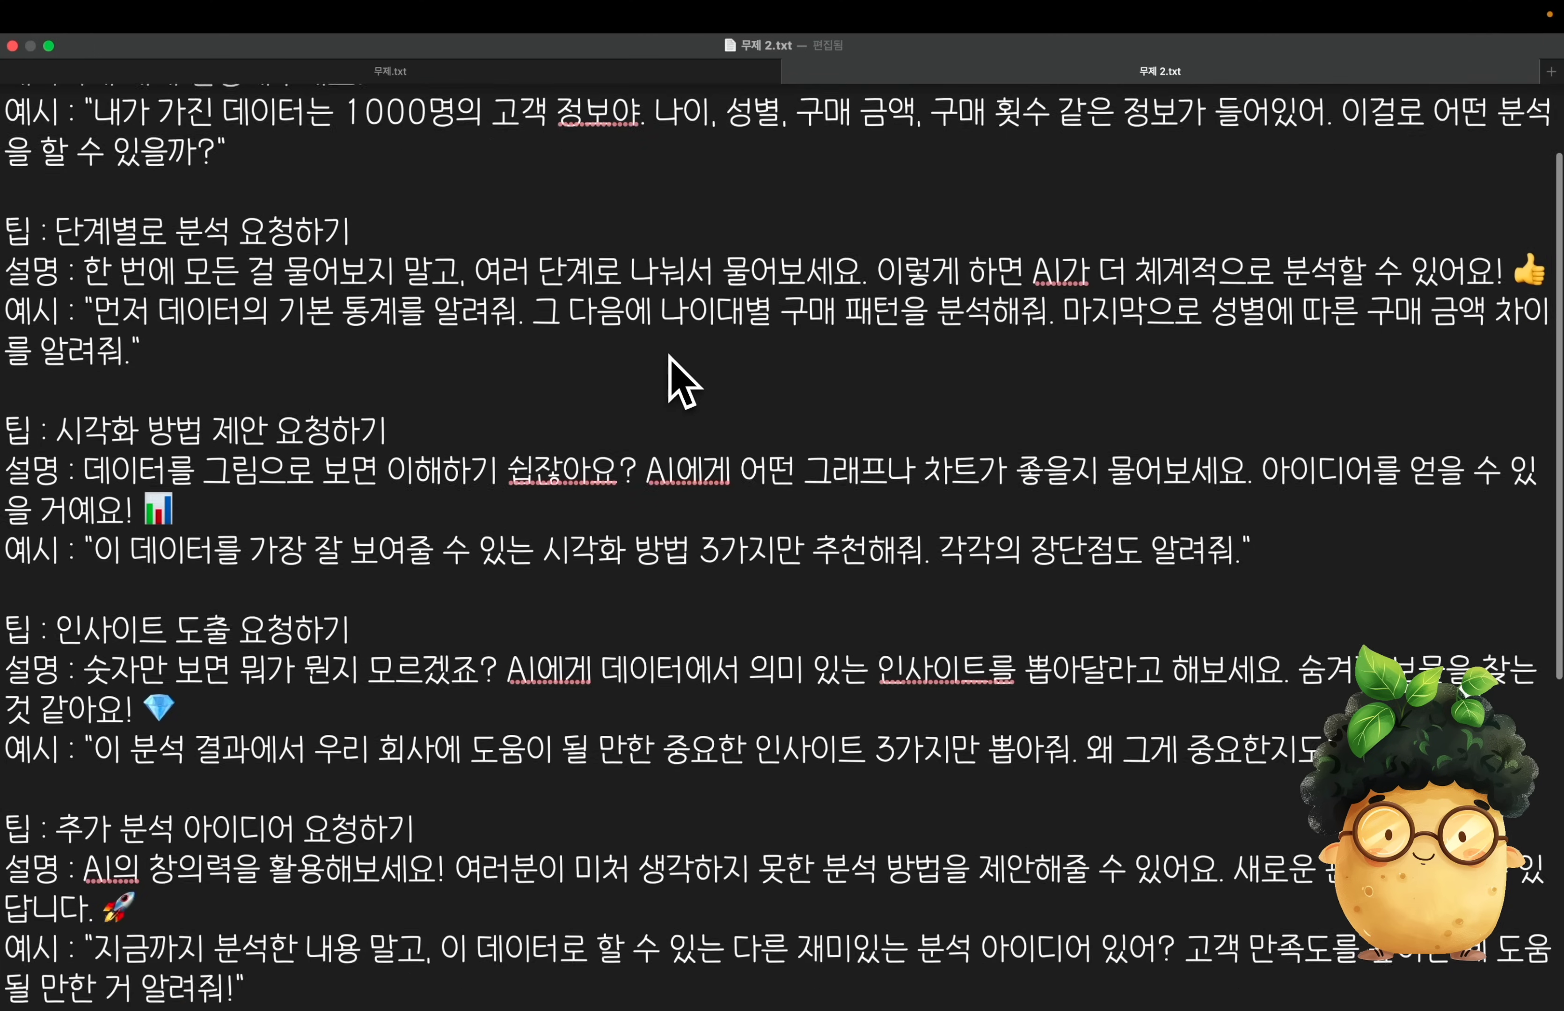
pyautogui.scroll(-8, 669, 357)
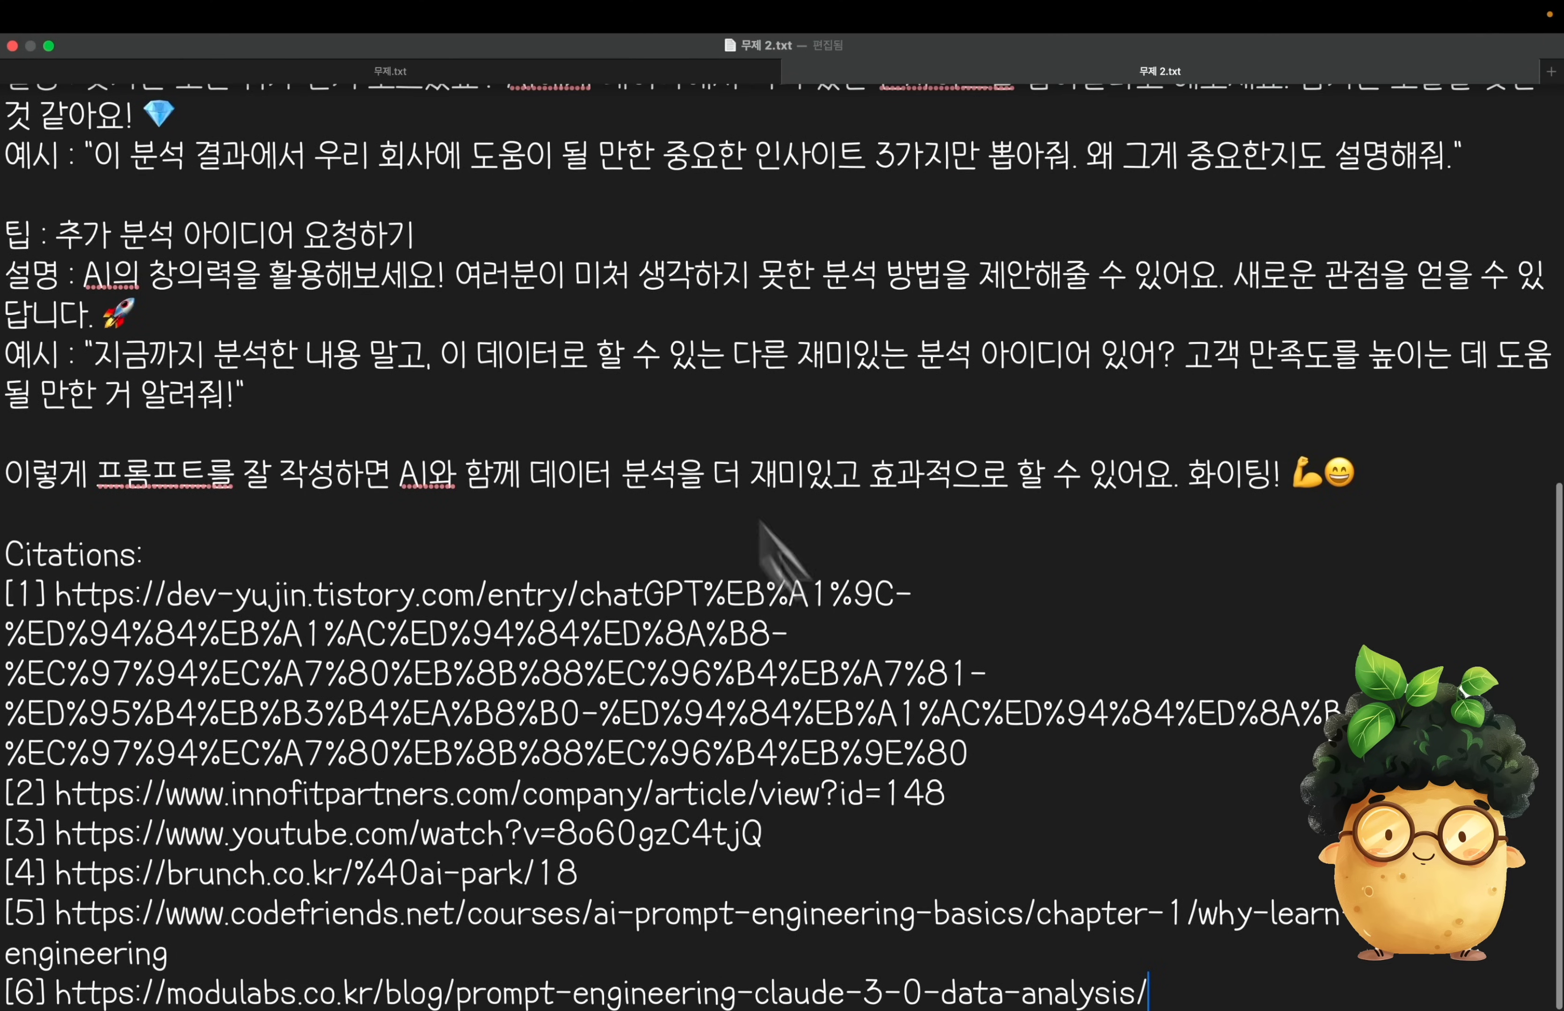
pyautogui.keyDown('shift'); pyautogui.click(3, 516); pyautogui.keyUp('shift')
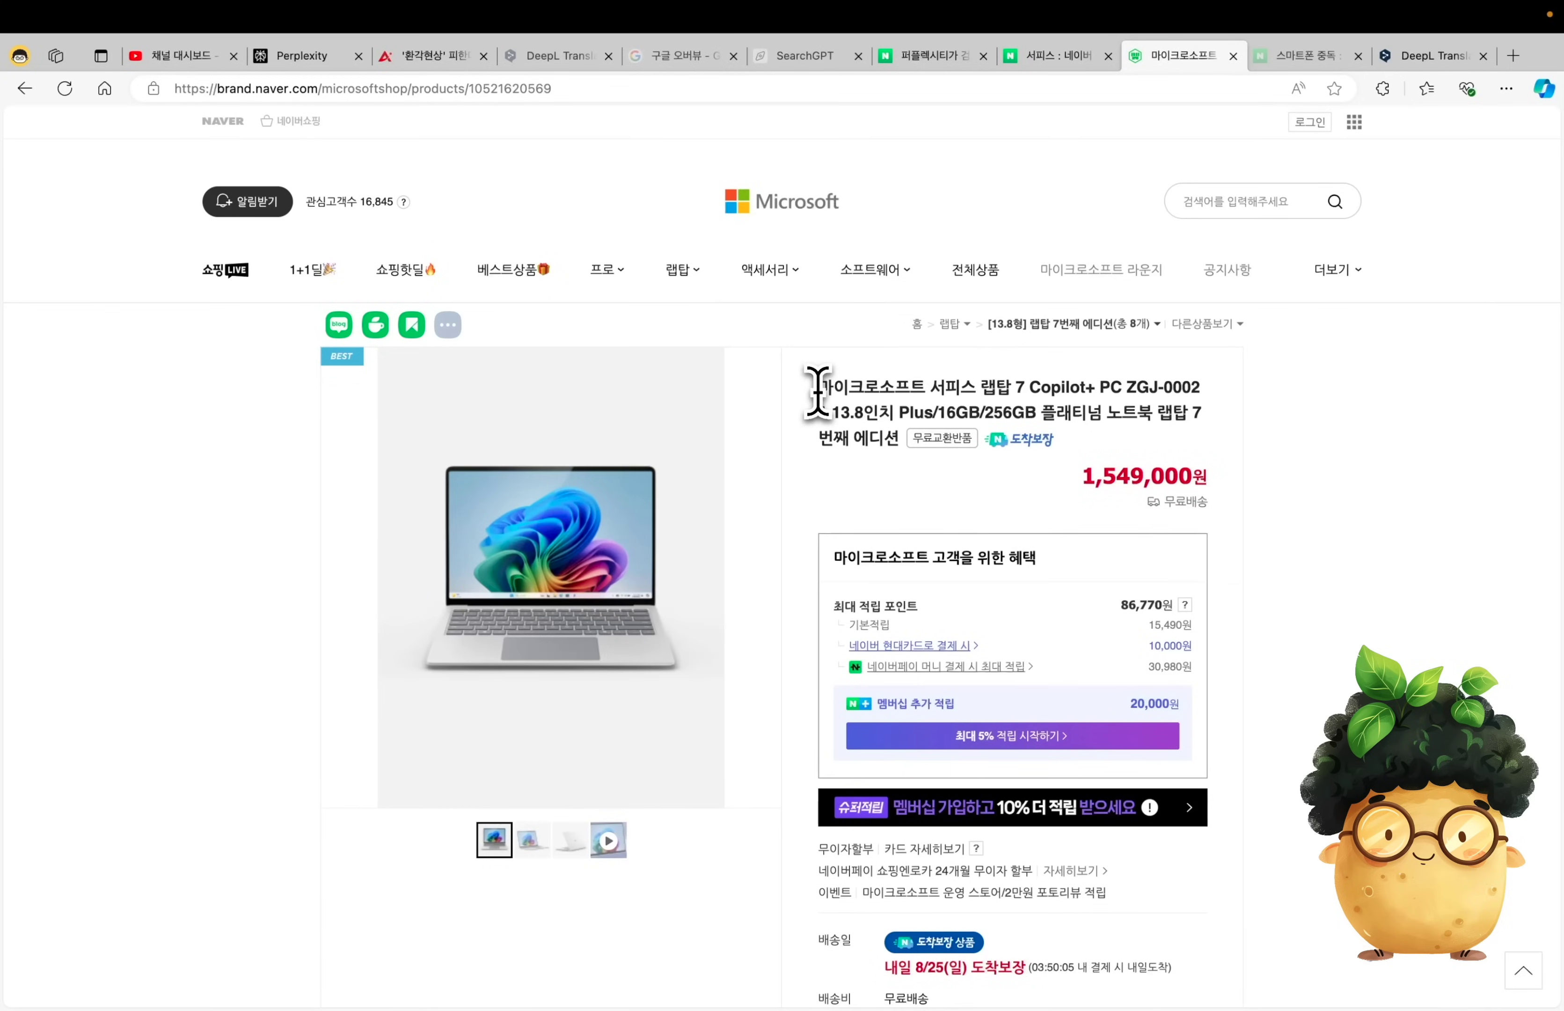
# - Copy the laptop's name from the Microsoft product page and submit "마이크로소프트 서피스 랩탑 7 Copilot+ PC ZGJ-00021 13.8인치 Plus"의 사용자 실사용 후기를 알려줘 in Perplexity
pyautogui.moveTo(818, 388); pyautogui.dragTo(933, 415)
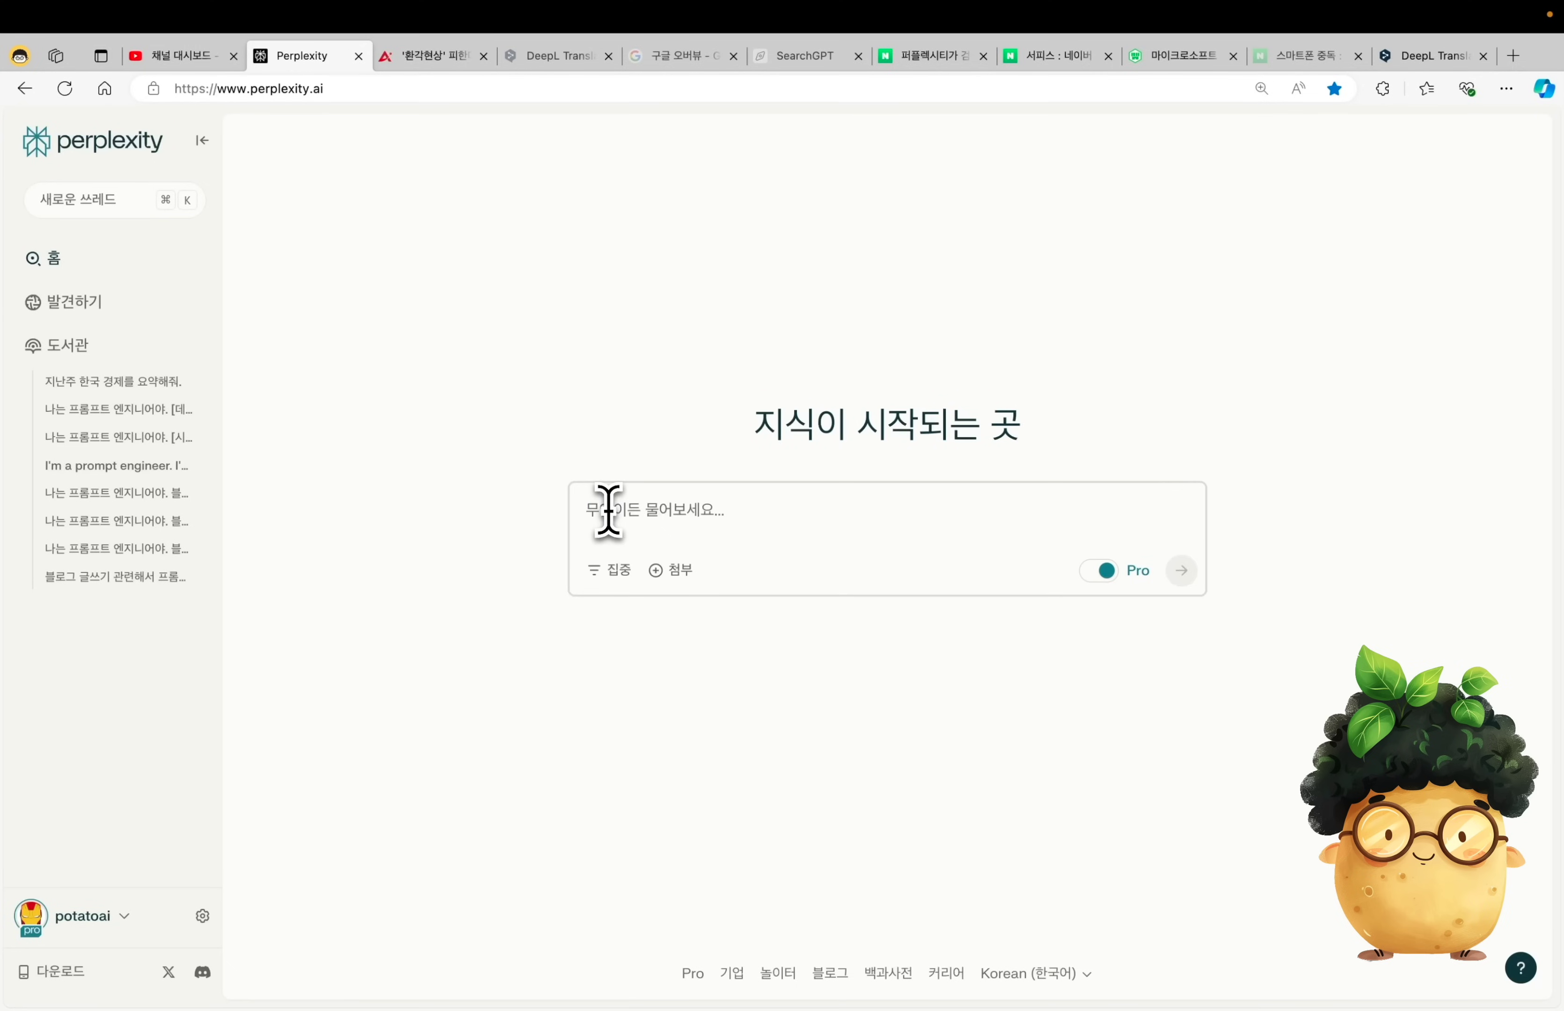
pyautogui.press('super+v')
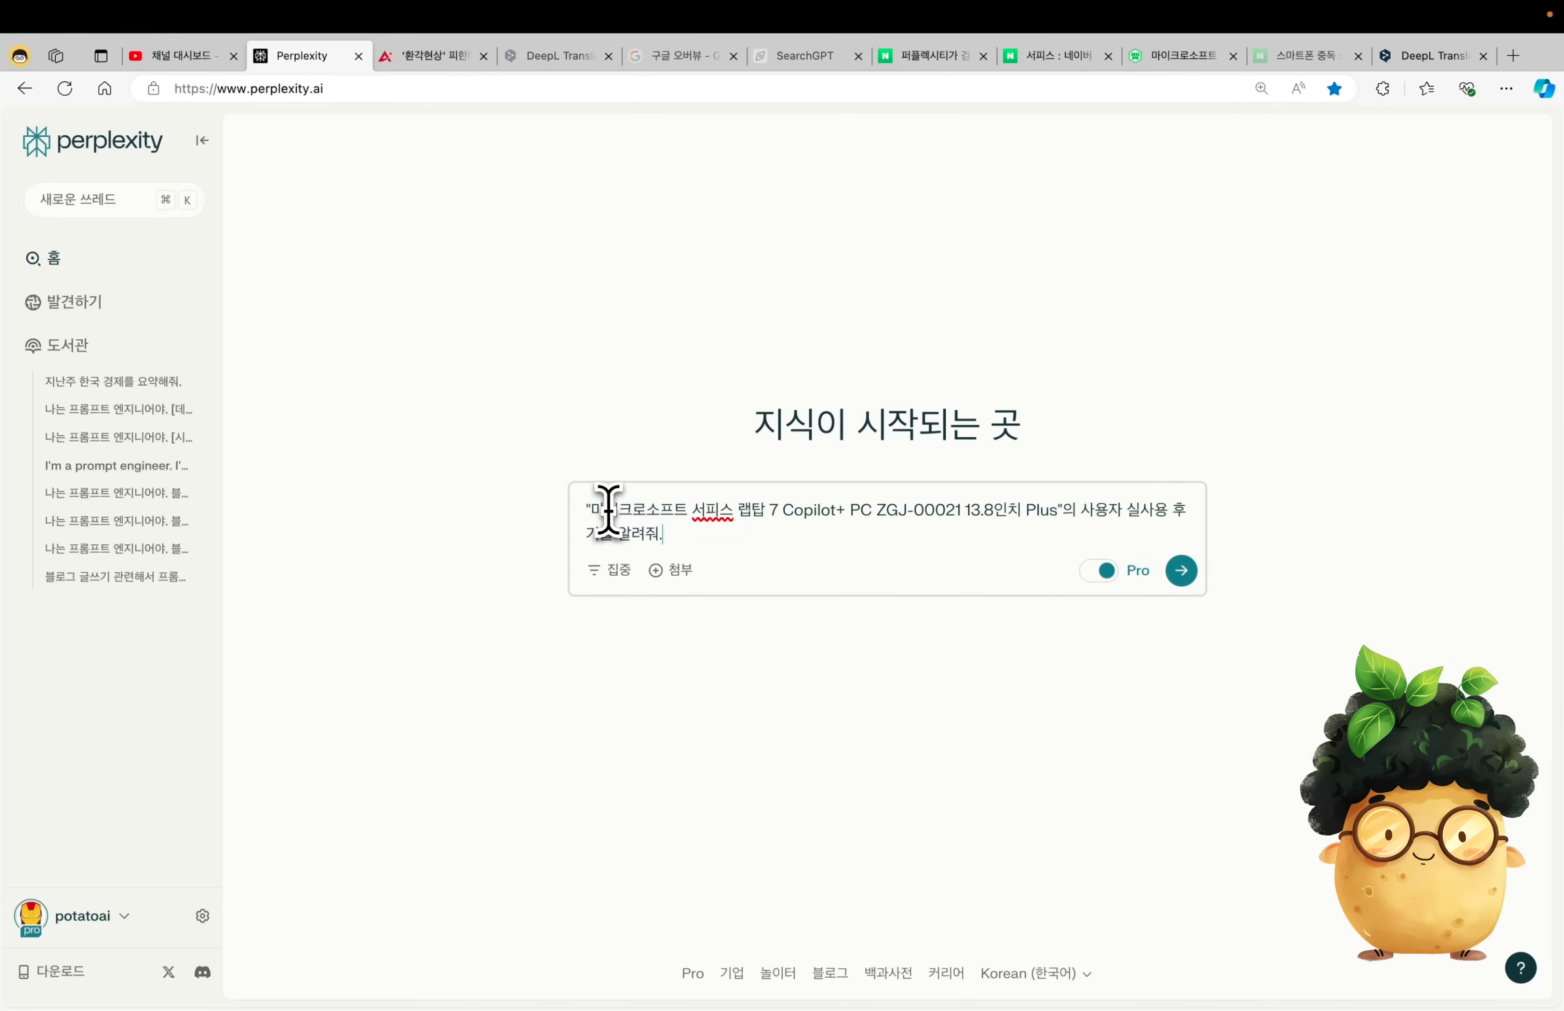
pyautogui.press('Return')
# - Examine the source previews behind the citation markers in the 디자인 및 휴대성 and 디스플레이 sections and read through the review summary
pyautogui.moveTo(979, 387)
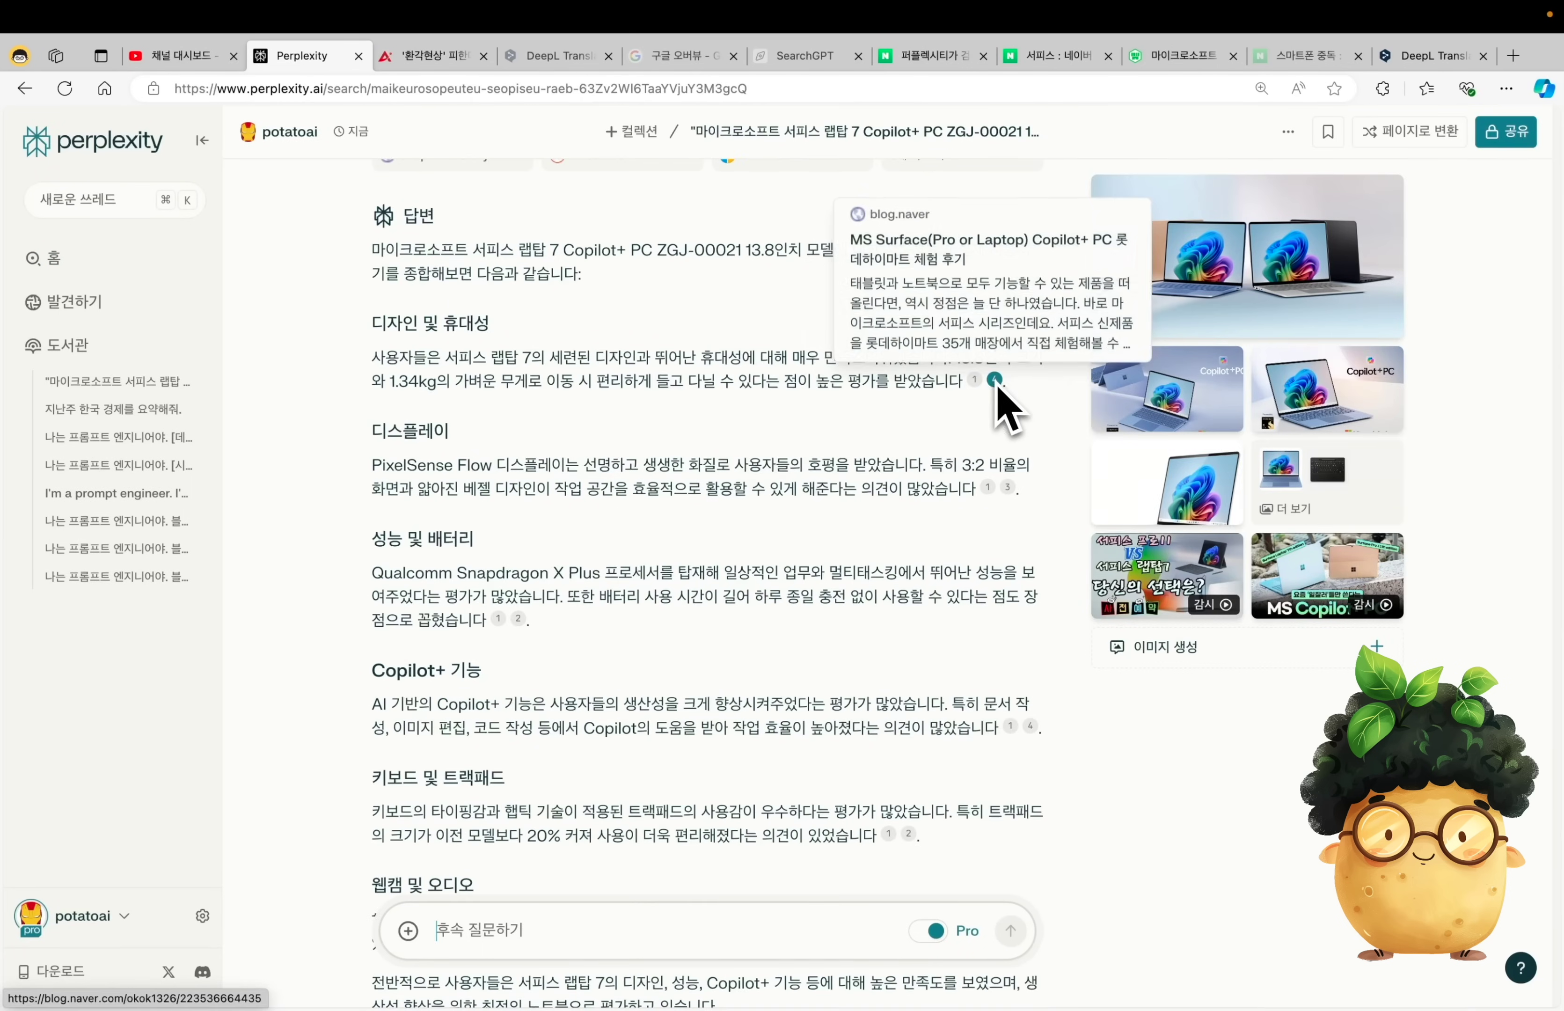
pyautogui.moveTo(1009, 490)
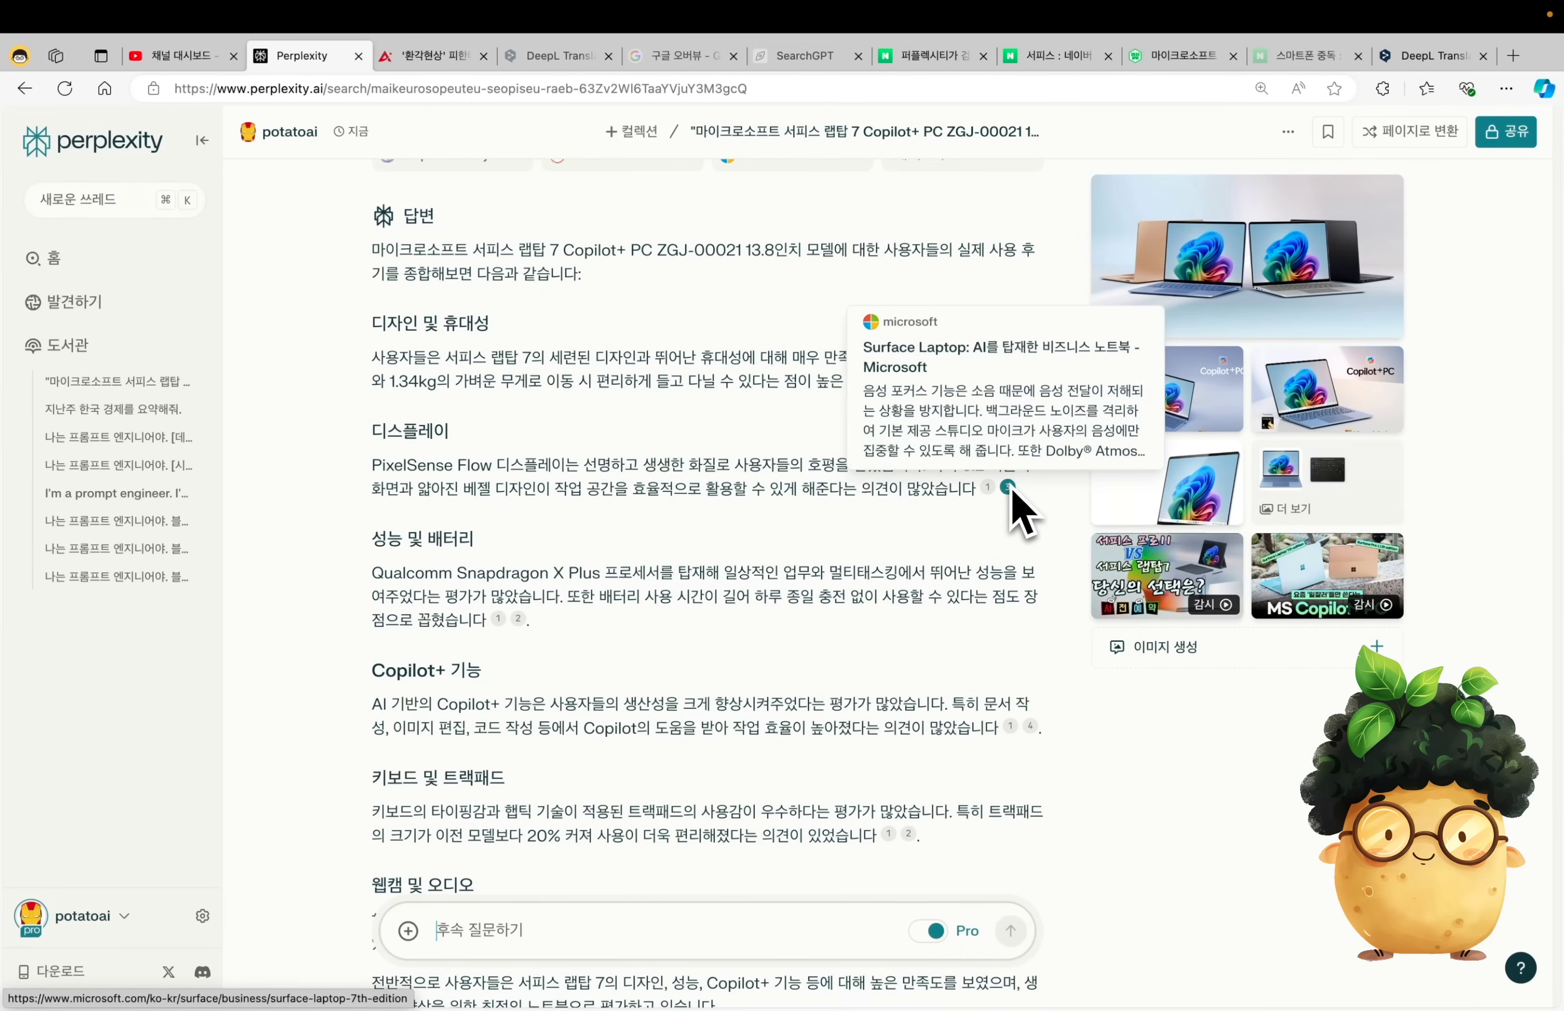
pyautogui.scroll(-4, 647, 499)
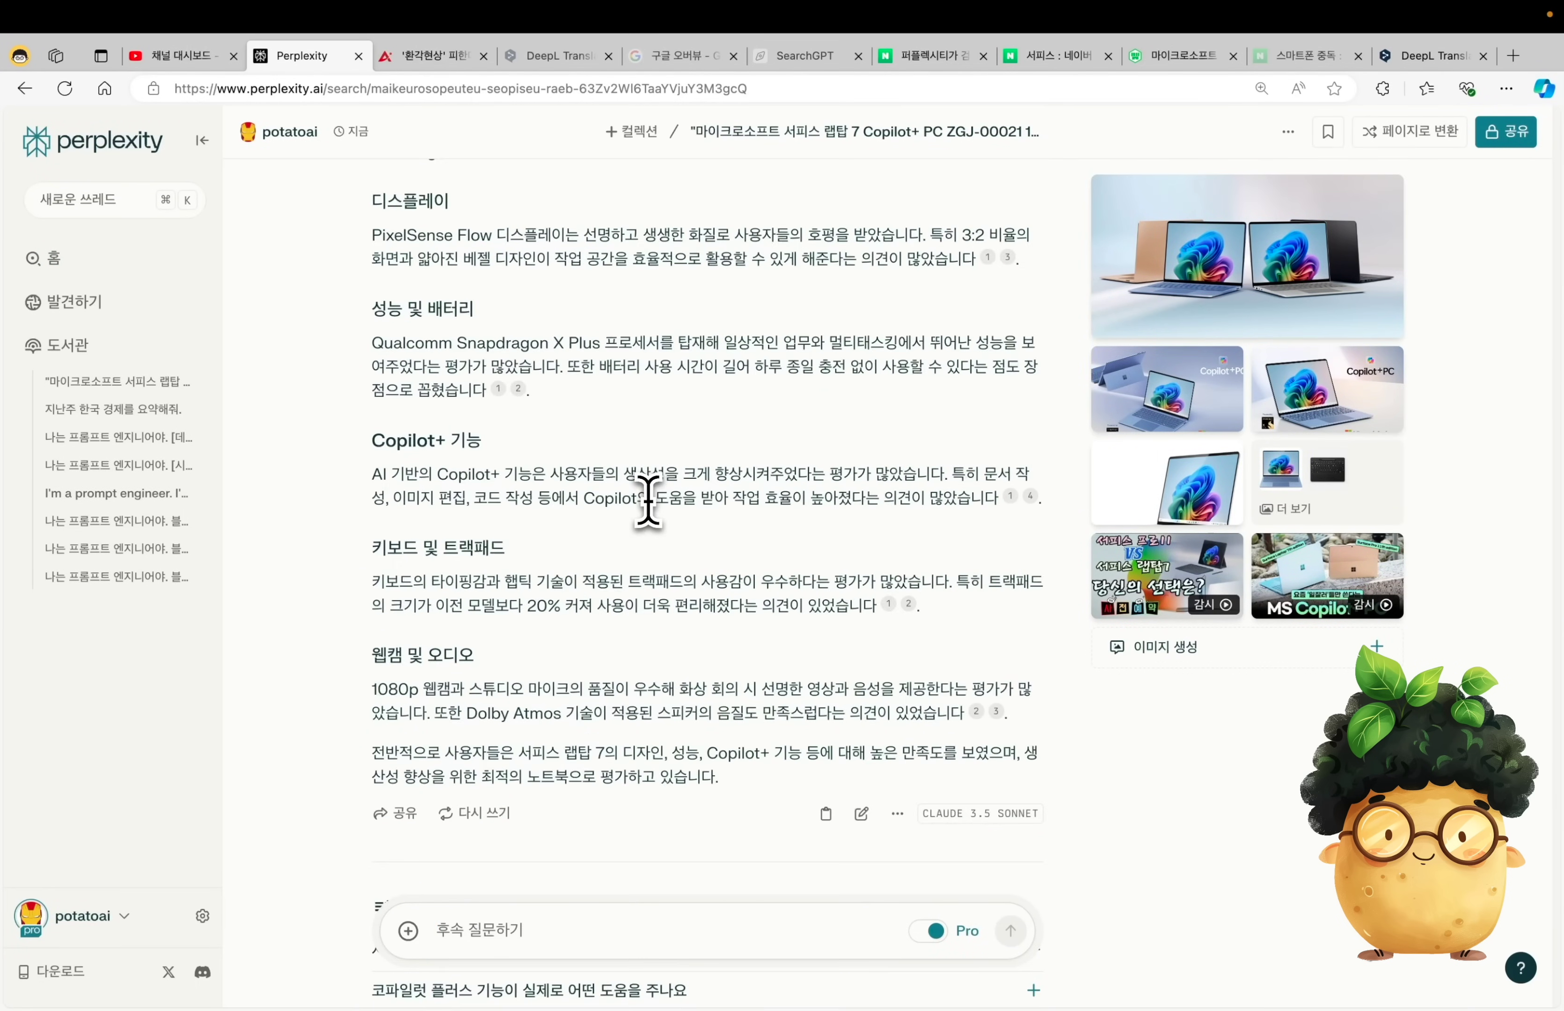
pyautogui.scroll(3, 648, 500)
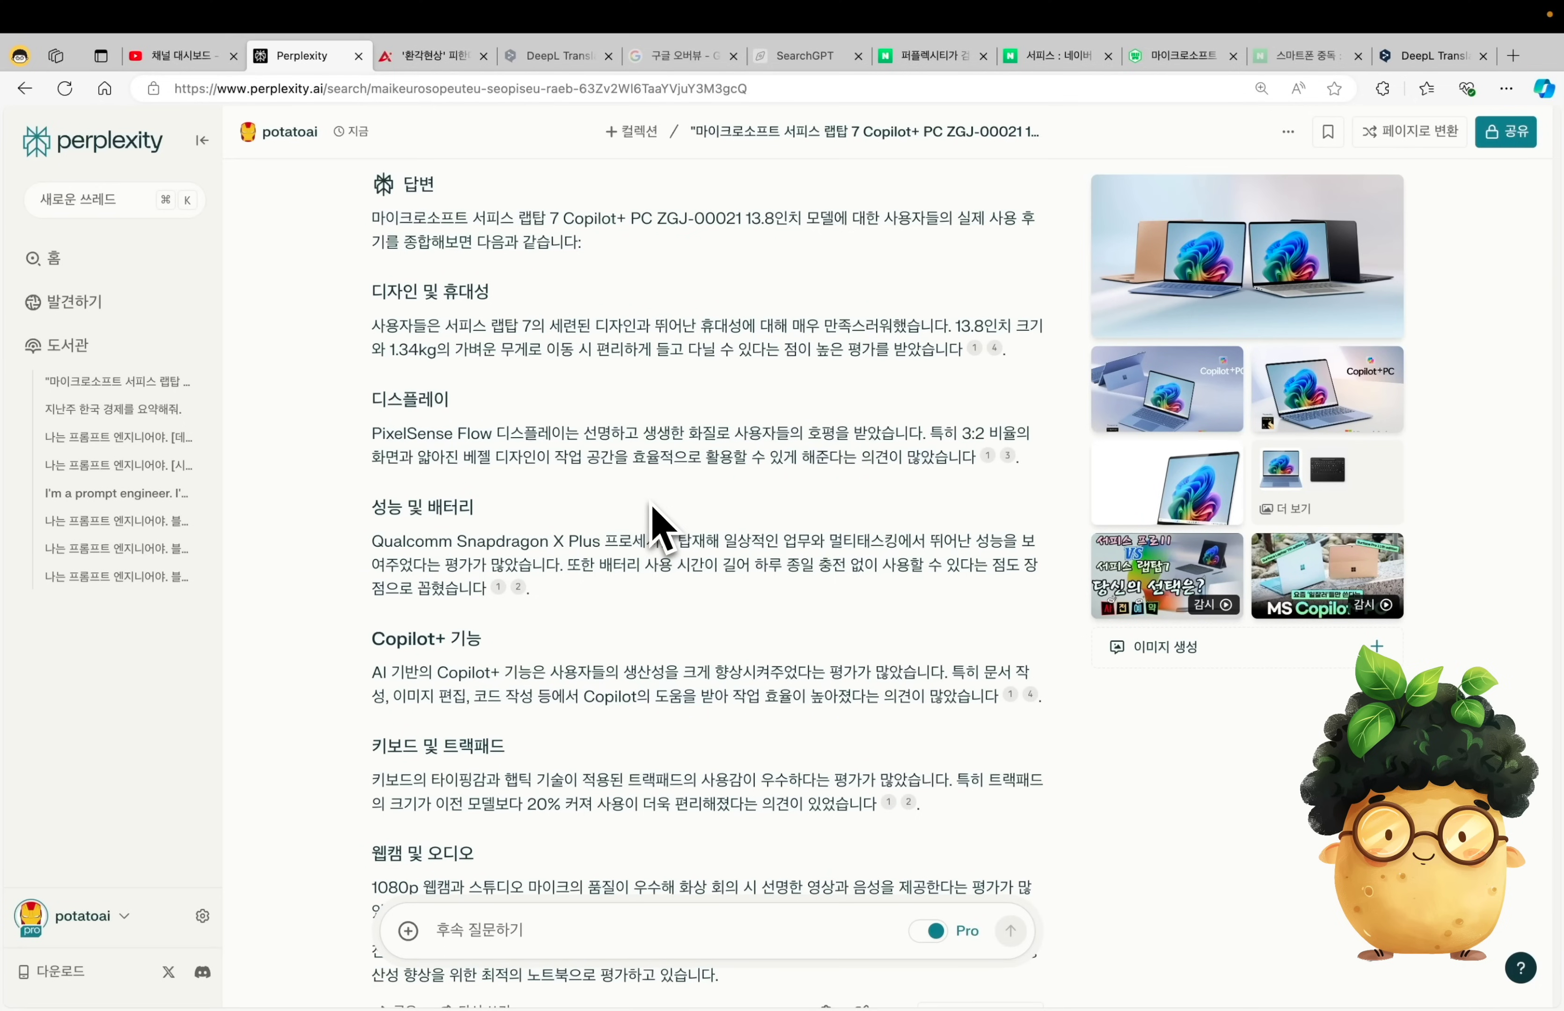
pyautogui.moveTo(995, 348)
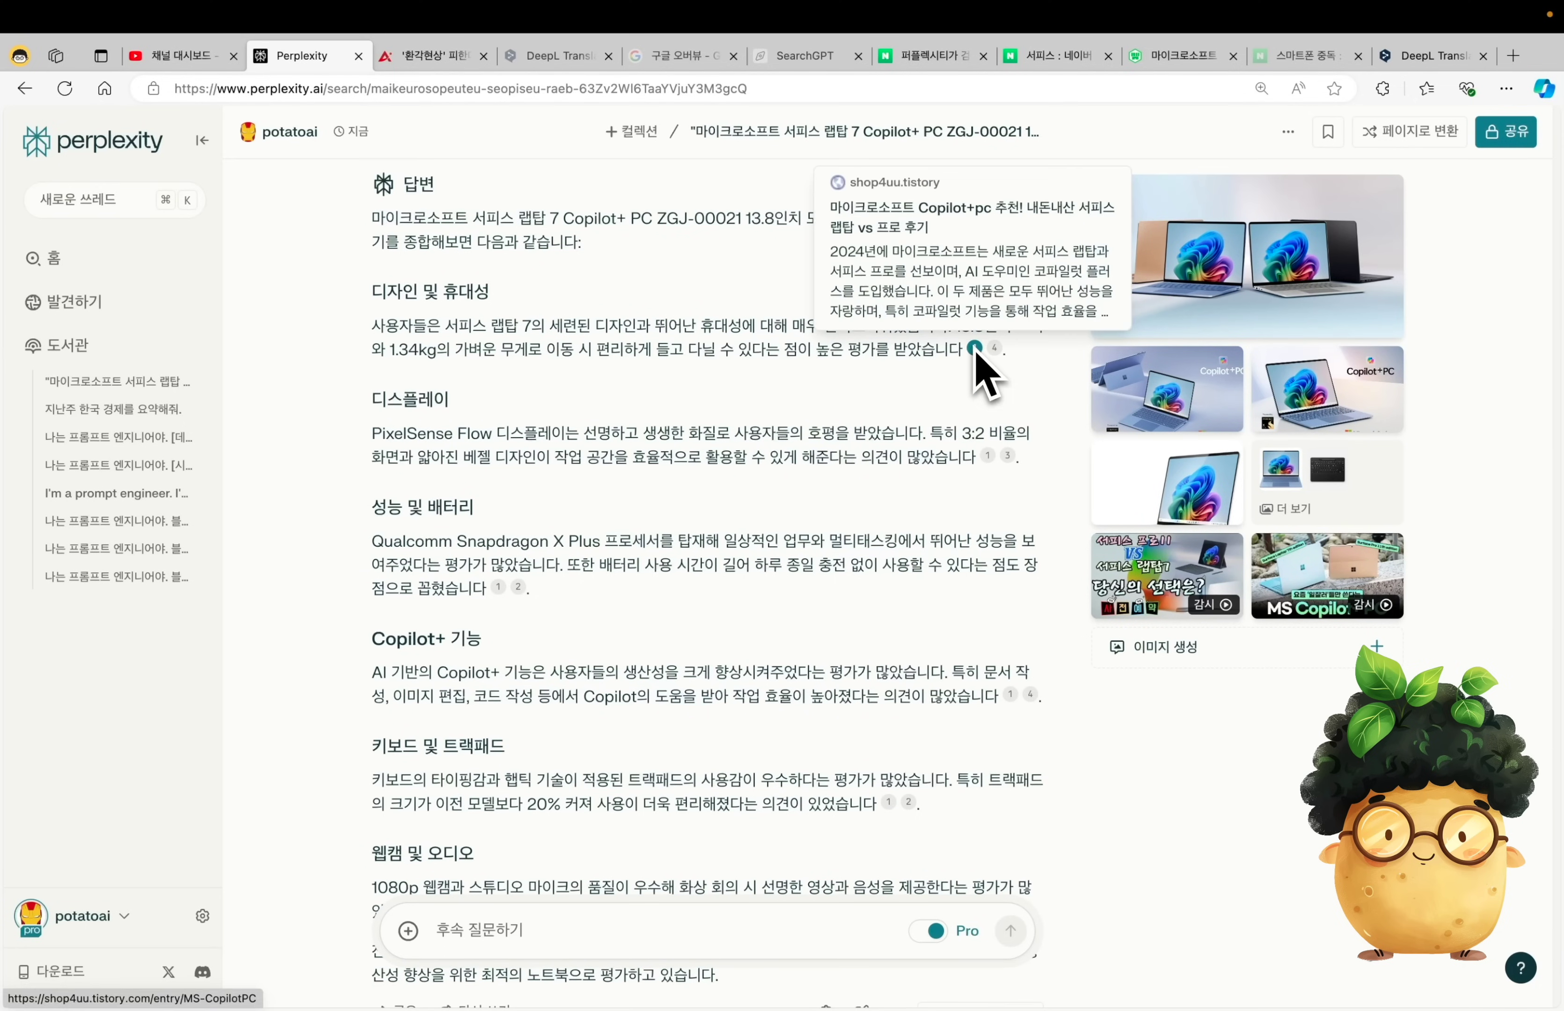
pyautogui.moveTo(1007, 455)
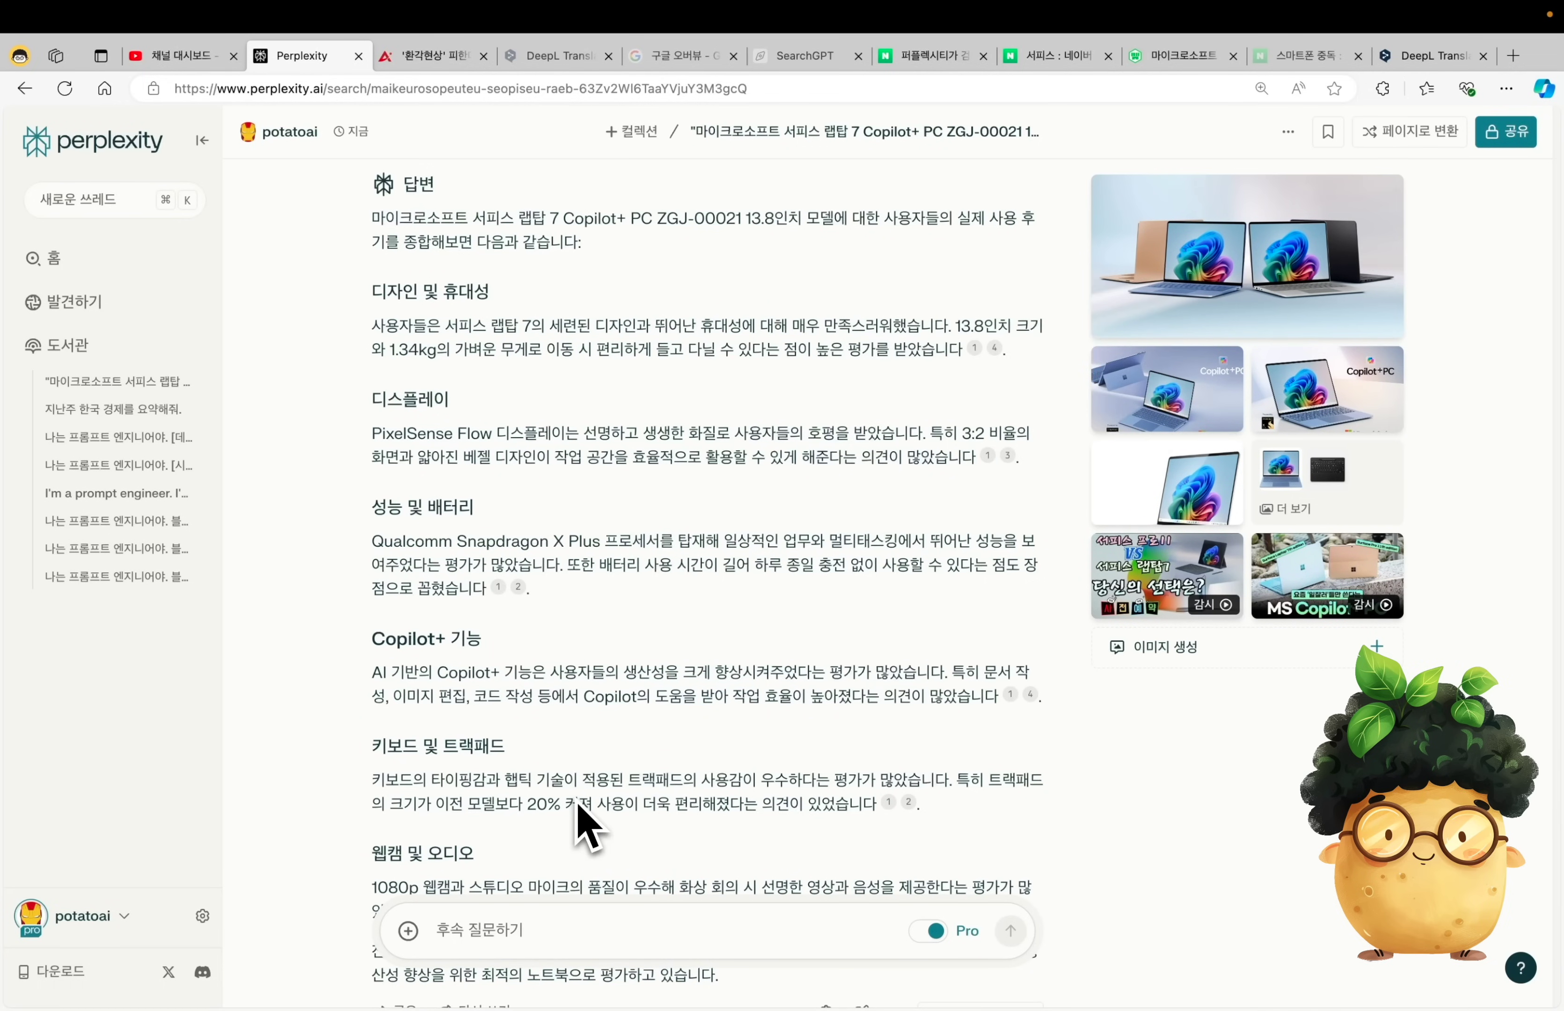
# - Read through the laptop review answer, highlighting the paragraphs under 디자인 및 휴대성 and 디스플레이
pyautogui.scroll(-3, 667, 717)
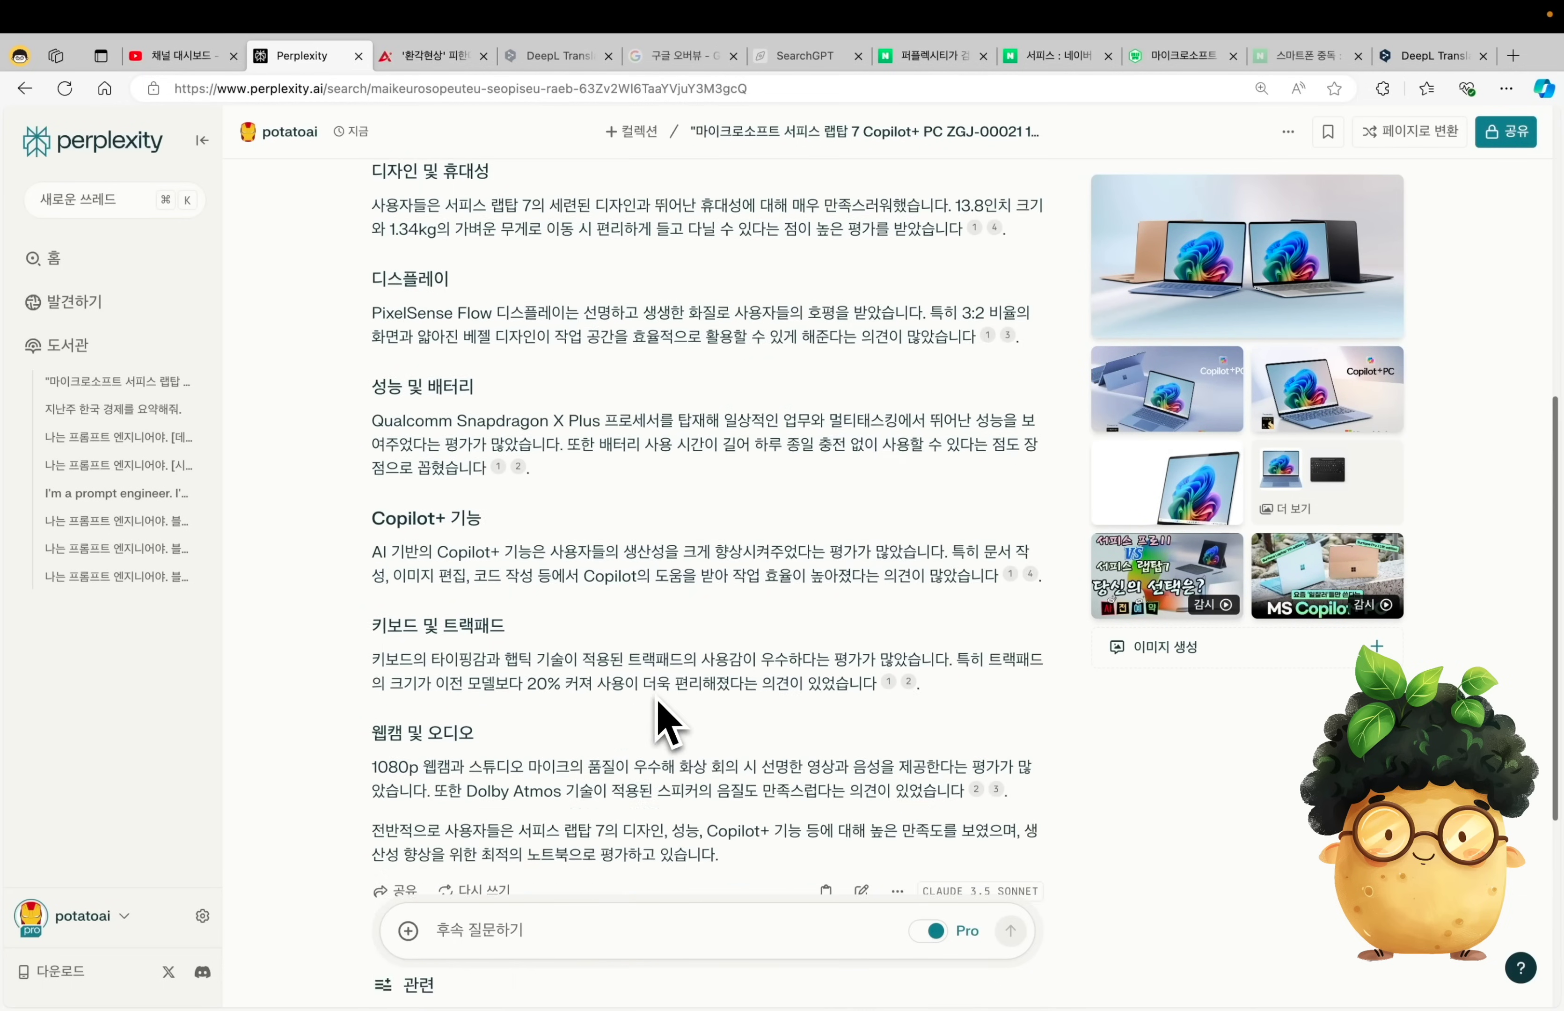
pyautogui.scroll(3, 663, 716)
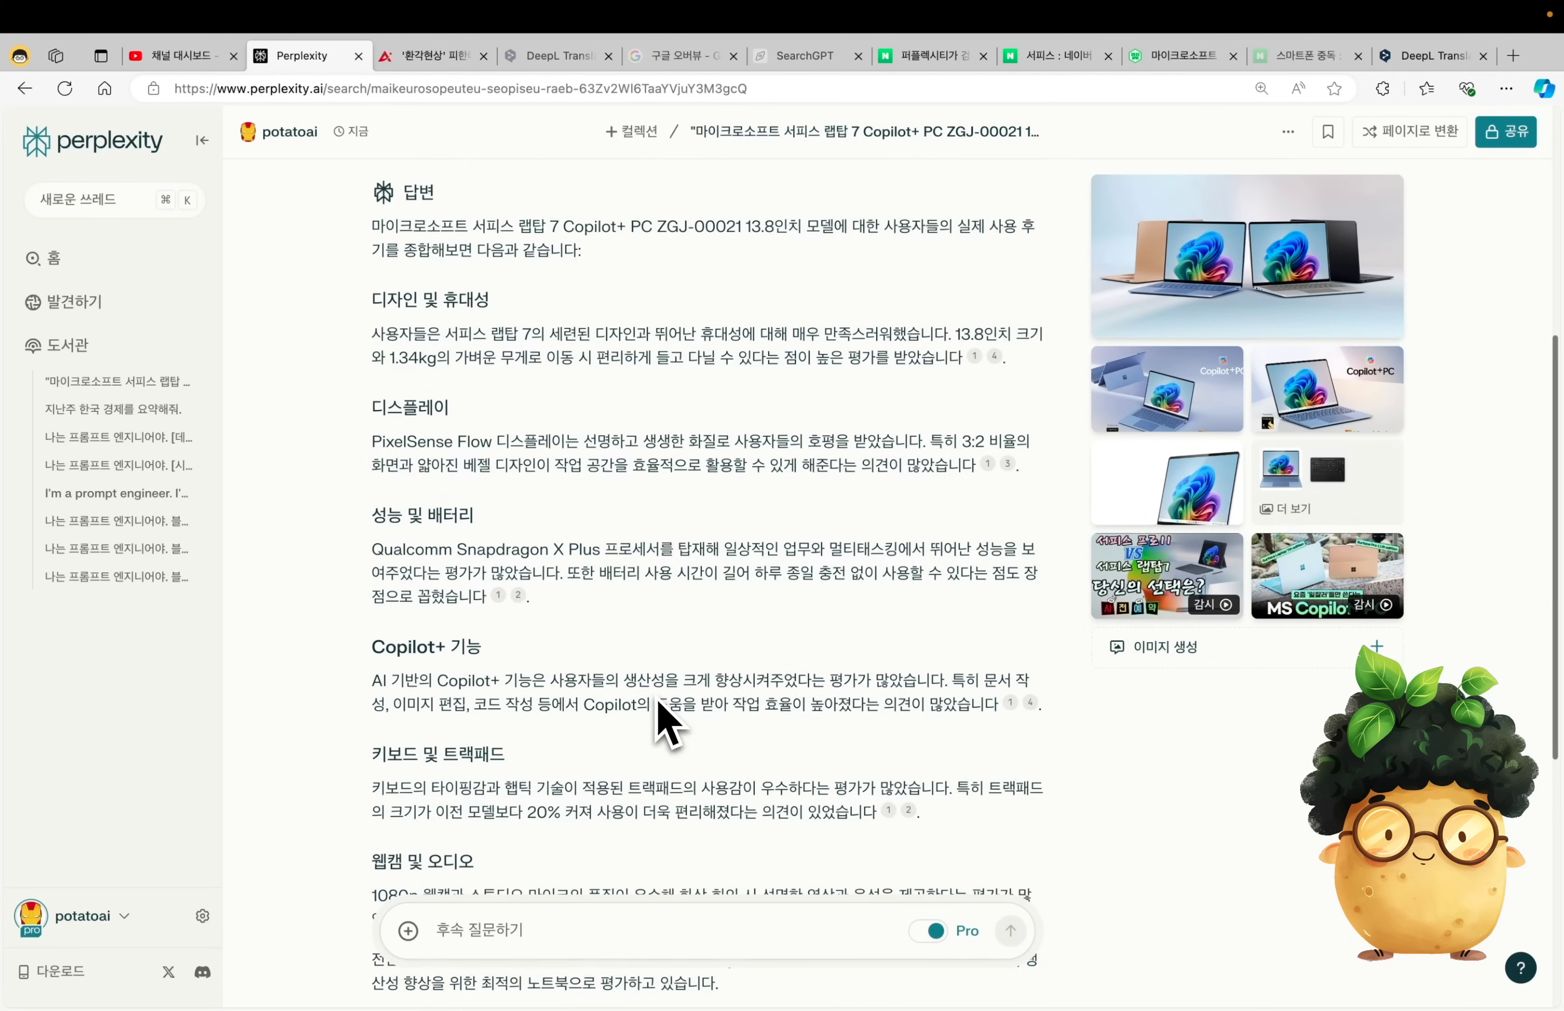
pyautogui.moveTo(373, 335); pyautogui.dragTo(943, 349)
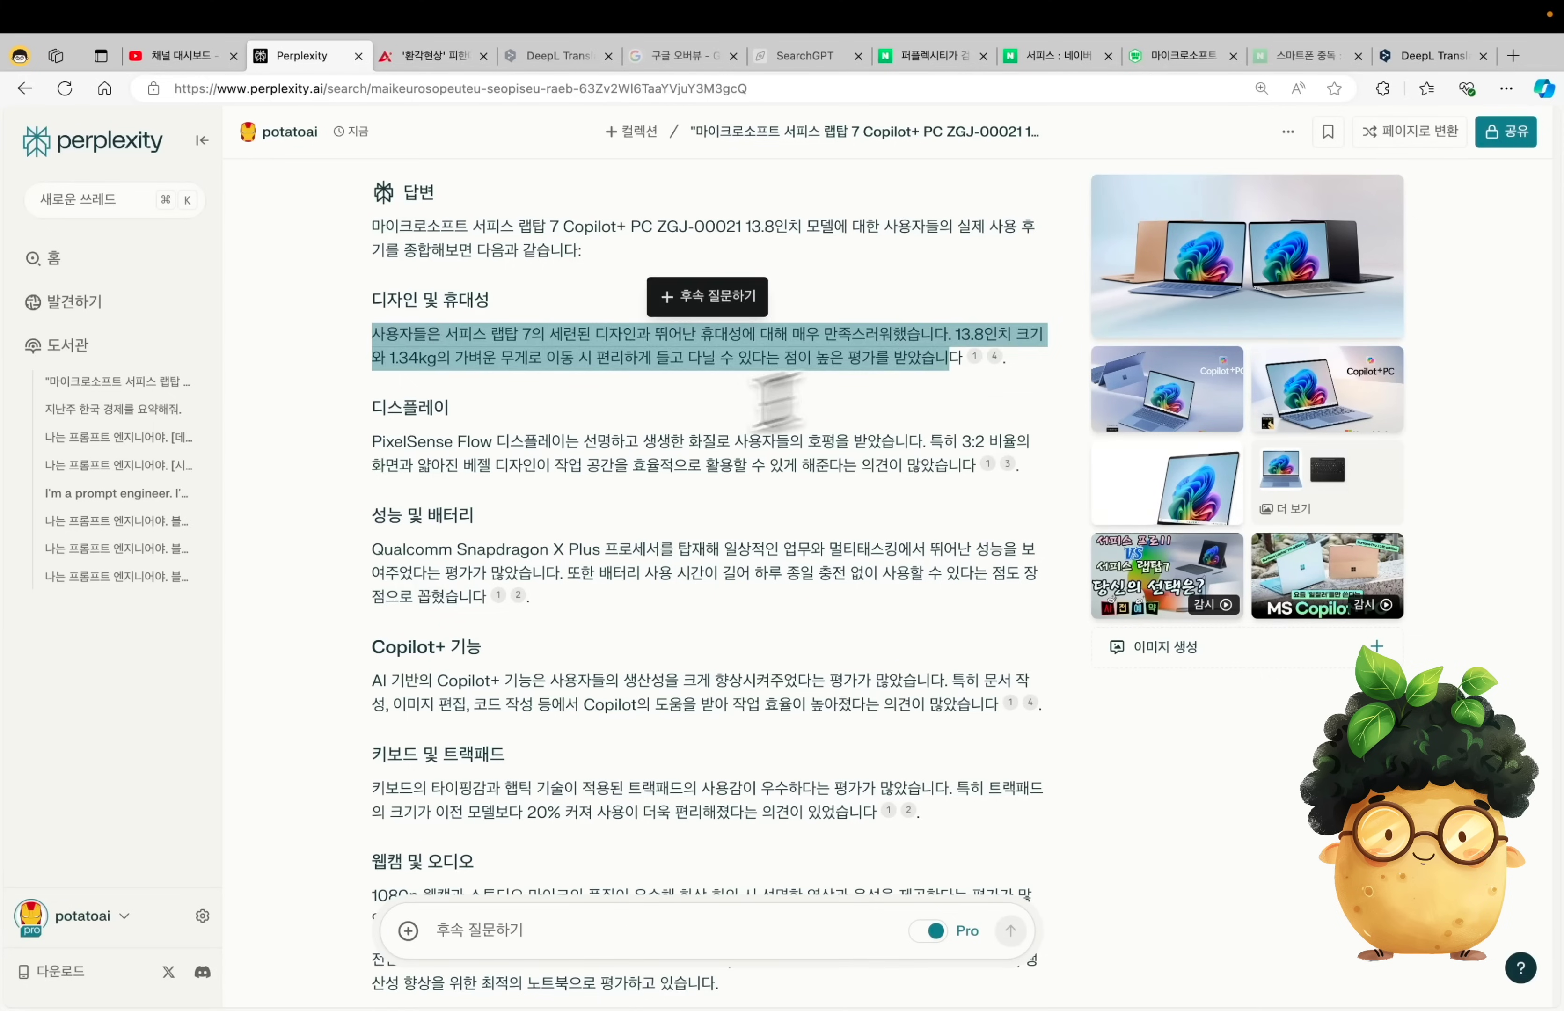
pyautogui.click(376, 442)
pyautogui.moveTo(376, 441); pyautogui.dragTo(781, 467)
pyautogui.click(775, 519)
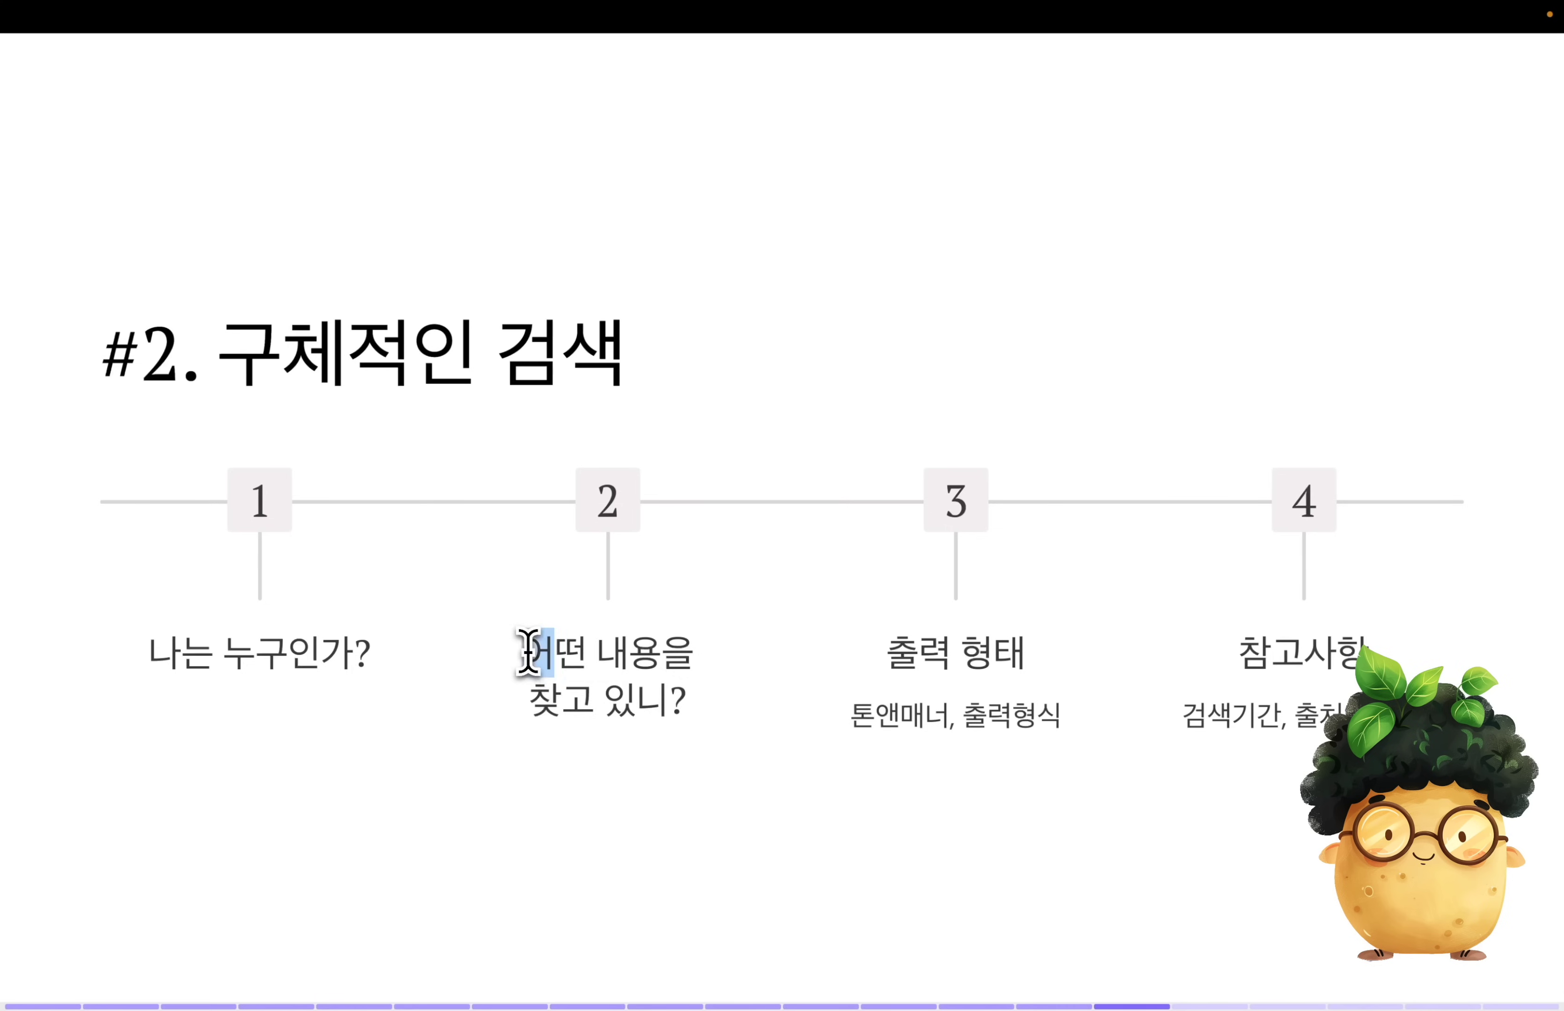
pyautogui.moveTo(531, 648); pyautogui.dragTo(688, 701)
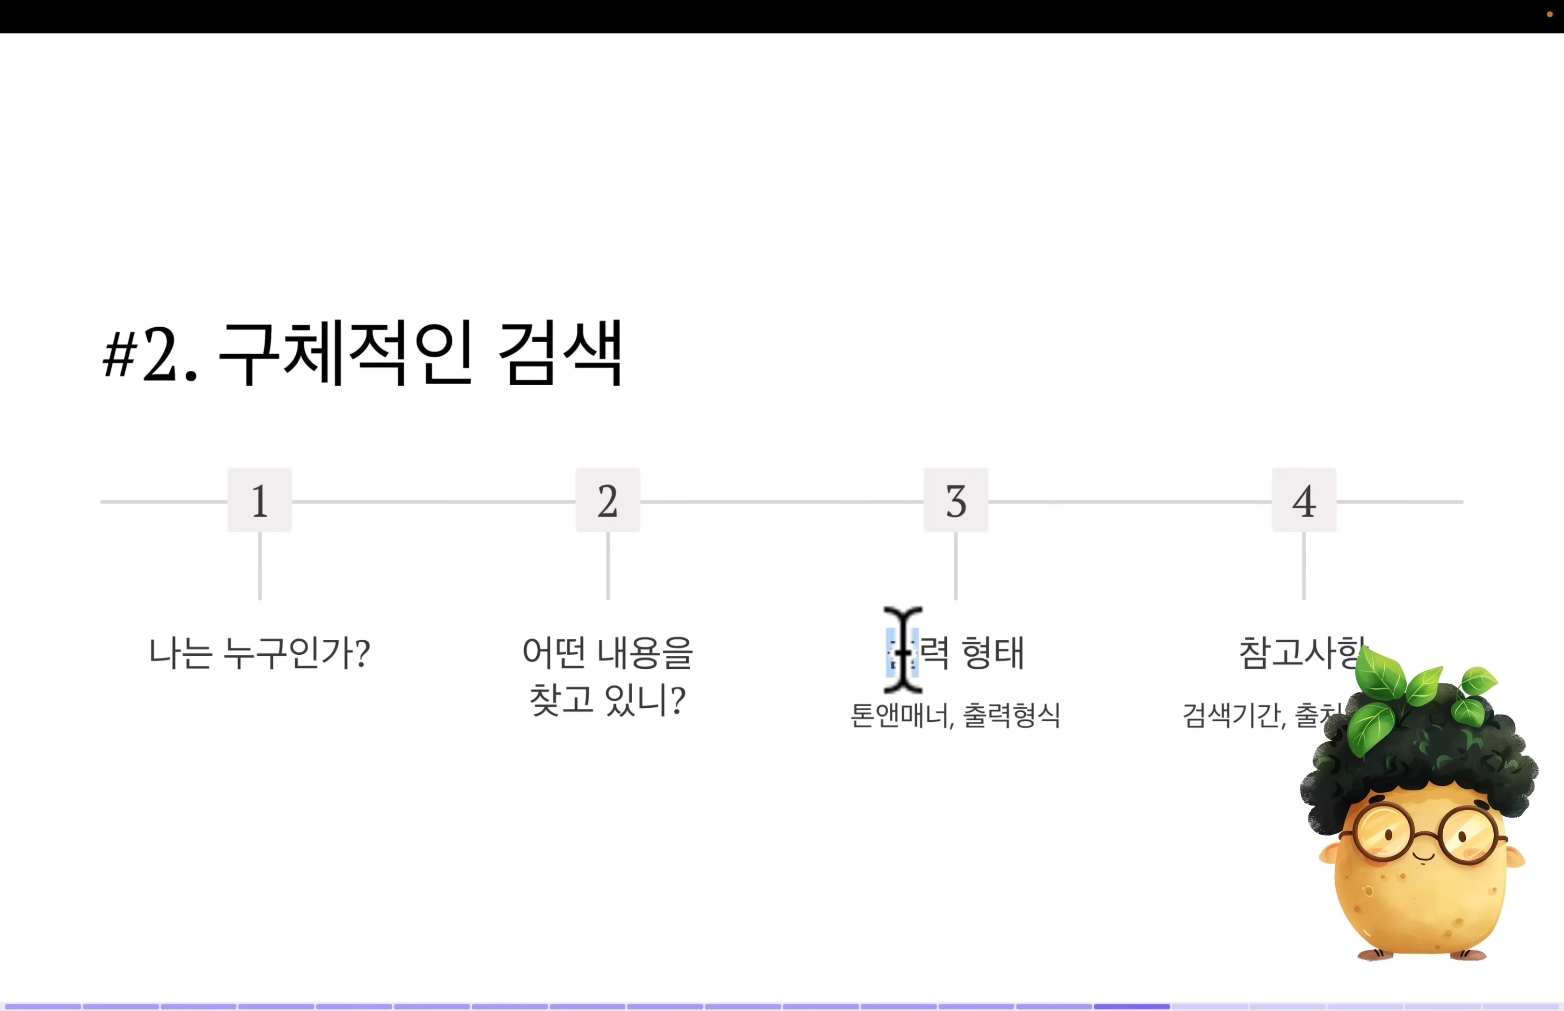
pyautogui.moveTo(887, 651); pyautogui.dragTo(1019, 651)
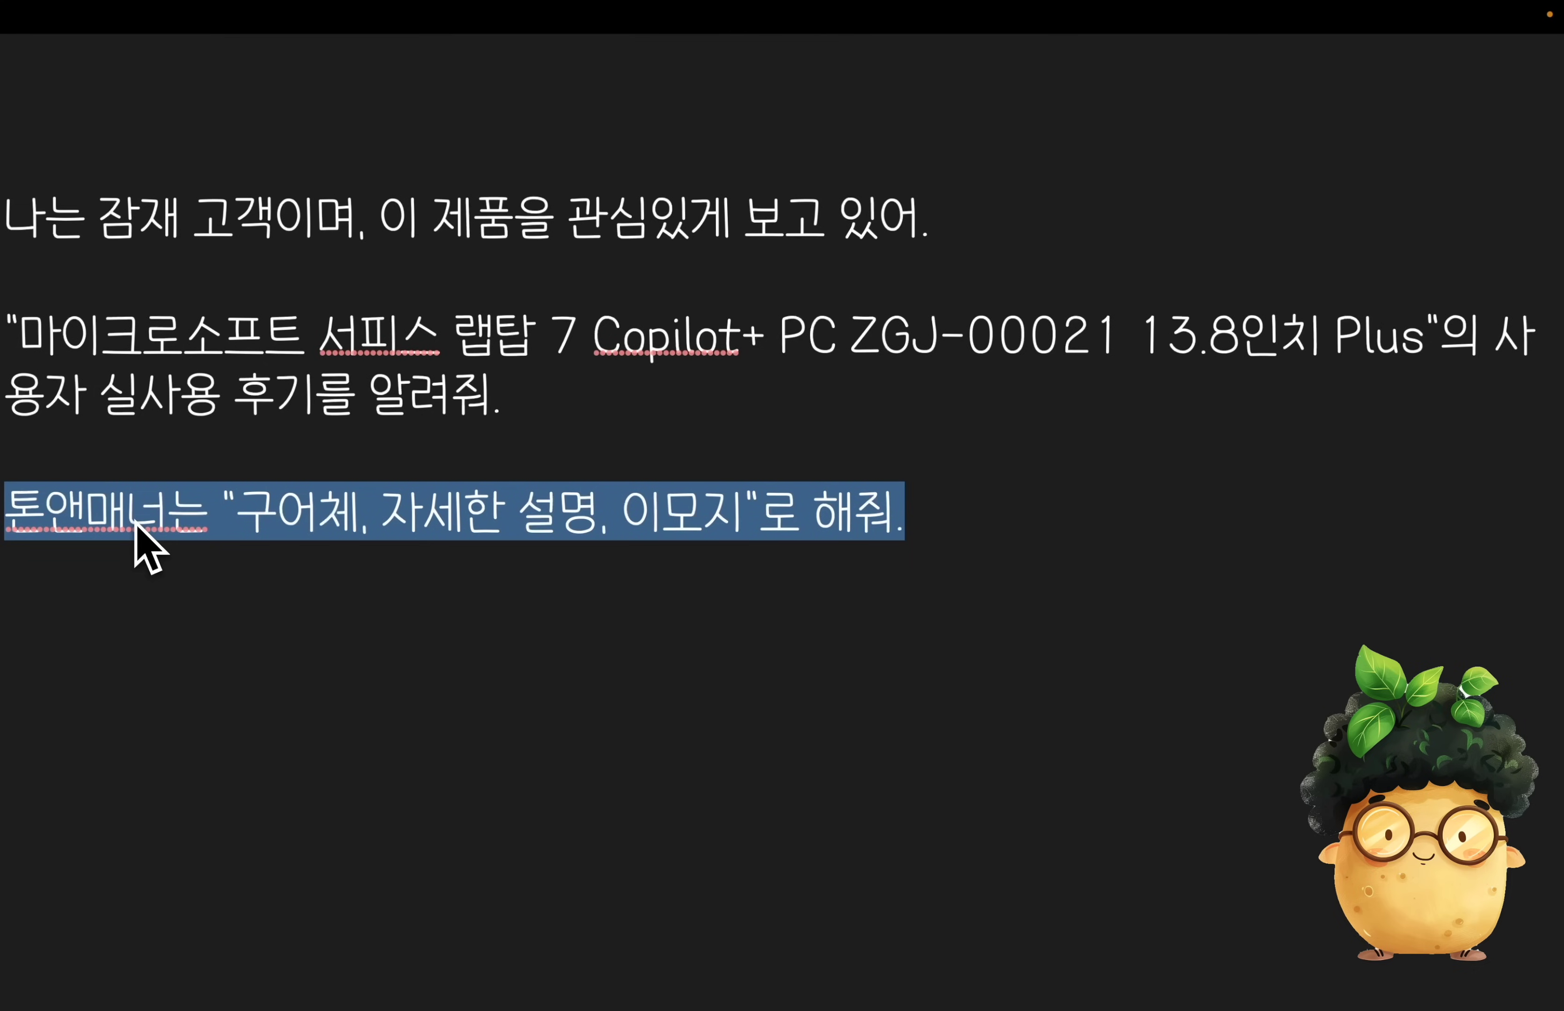
# - Add "출력형식은 아래와 같이 해줘." to the prompt, followed by 후기제목 : and 후기내용 : fields and "사용자가 직접 작성한 블로그나 커뮤니티를 참고해서 작성해줘."
pyautogui.press('End')
pyautogui.press('Return')
pyautogui.press('Return')
pyautogui.write('출력형식은 아래와 같이 해줘.')
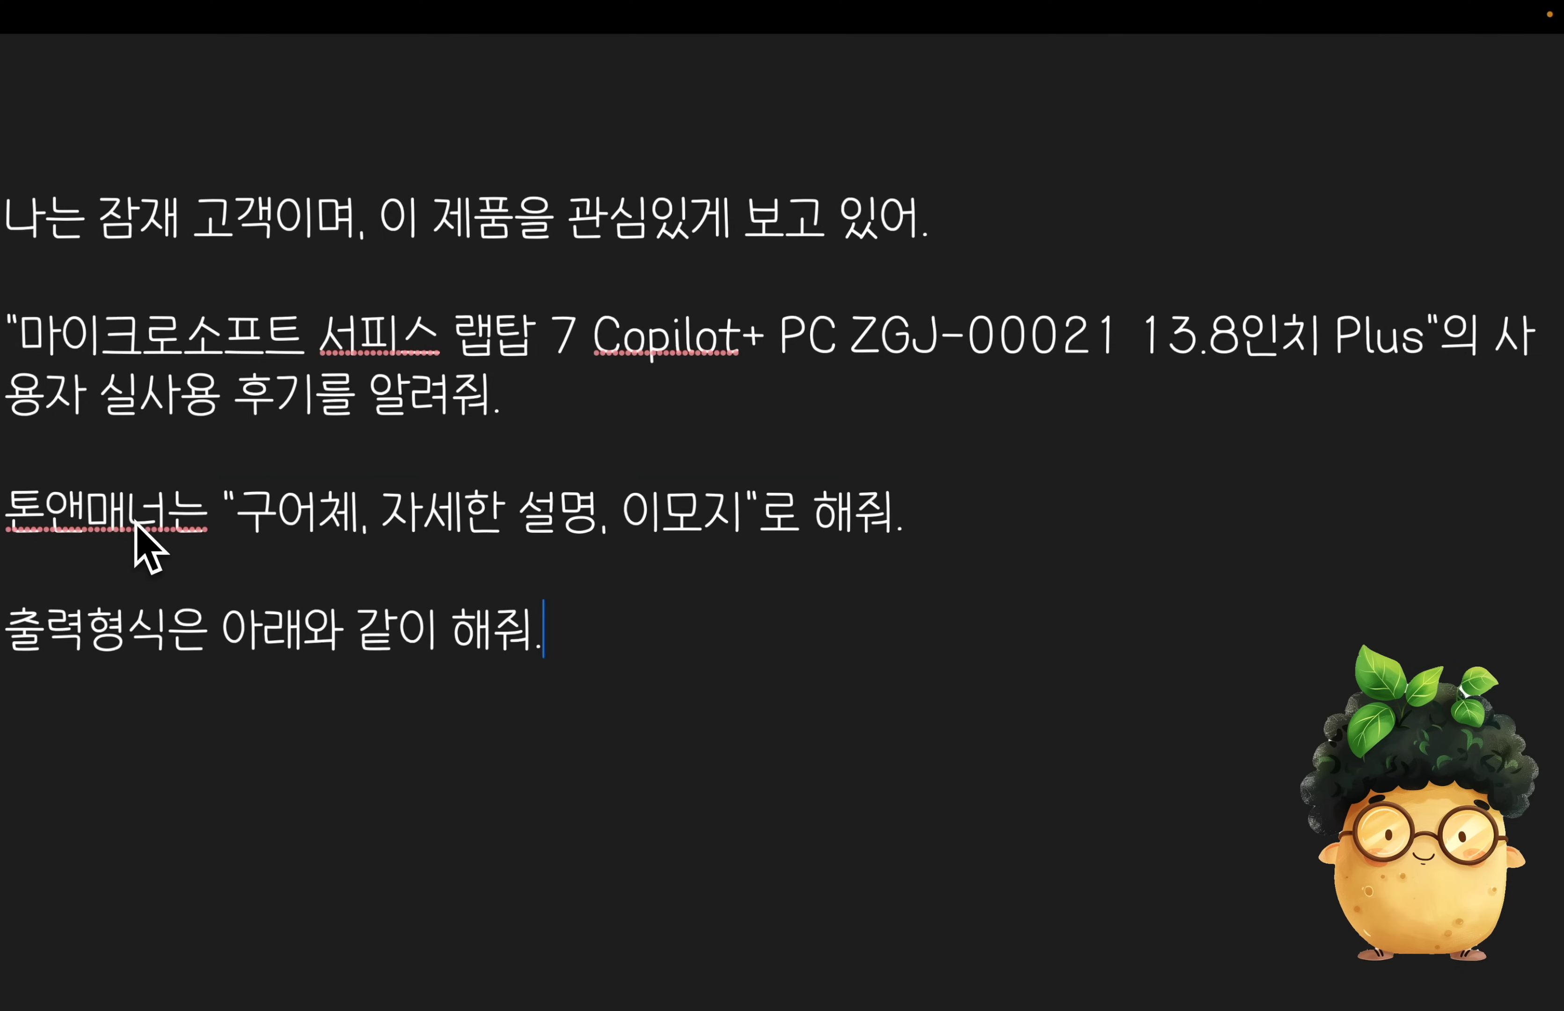
pyautogui.hotkey('ctrl', 'v')
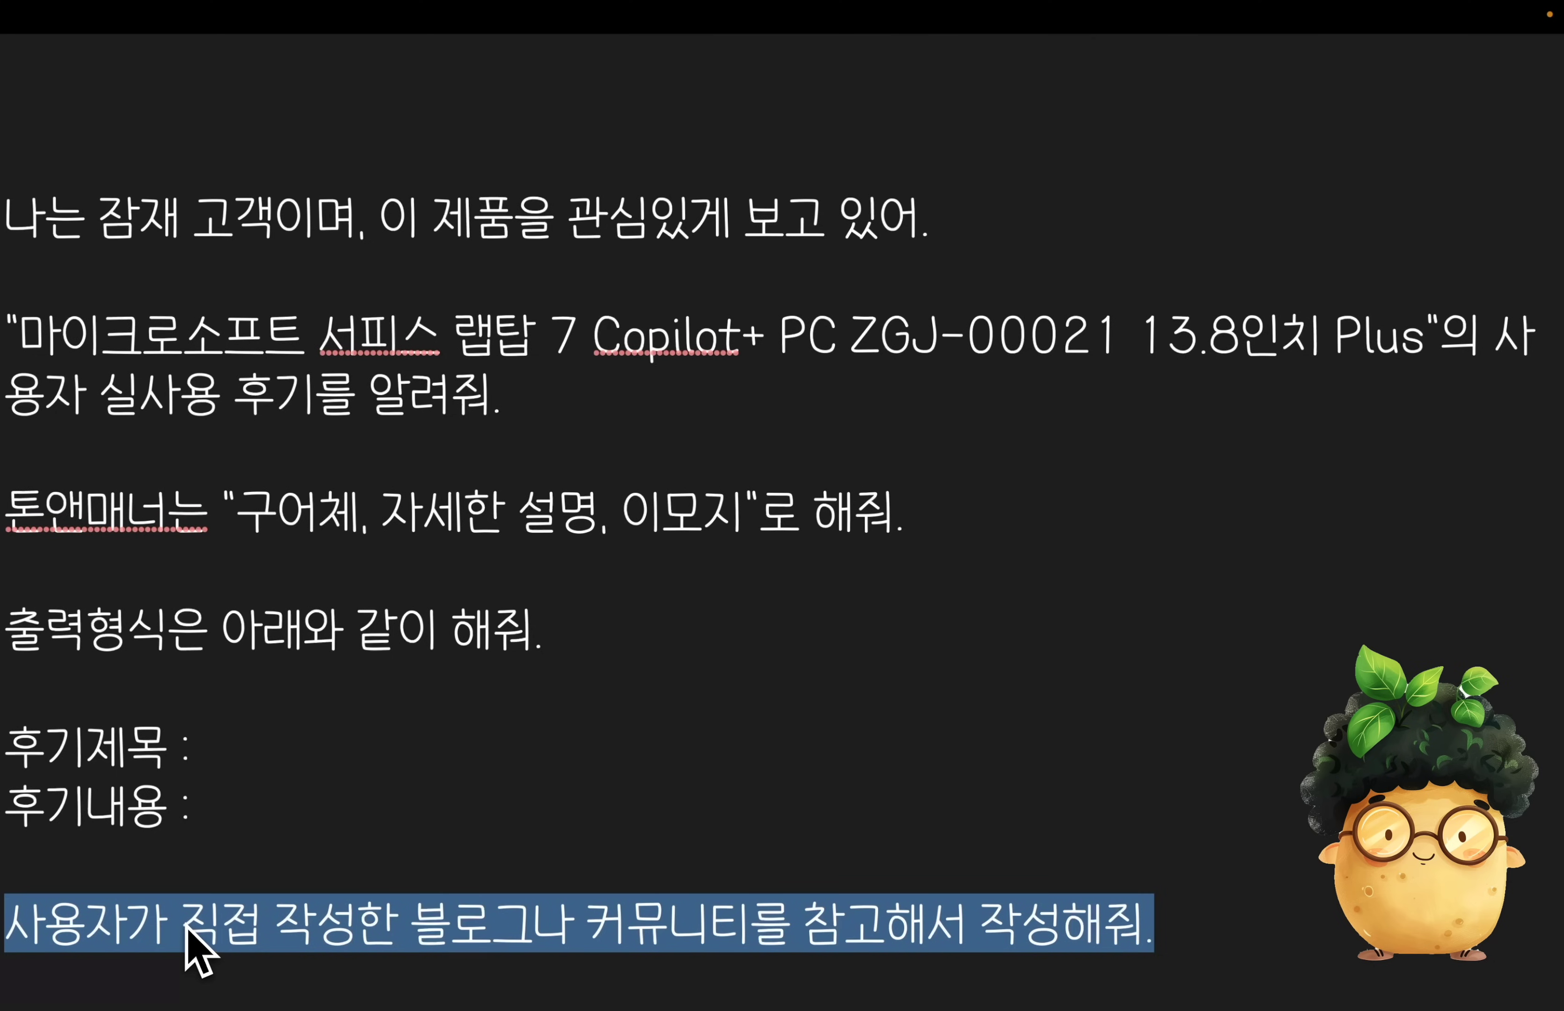
# - Submit the full Korean laptop review prompt as a new Perplexity thread and highlight the answer's opening sentence
pyautogui.keyDown('shift'); pyautogui.click(10, 233); pyautogui.keyUp('shift')
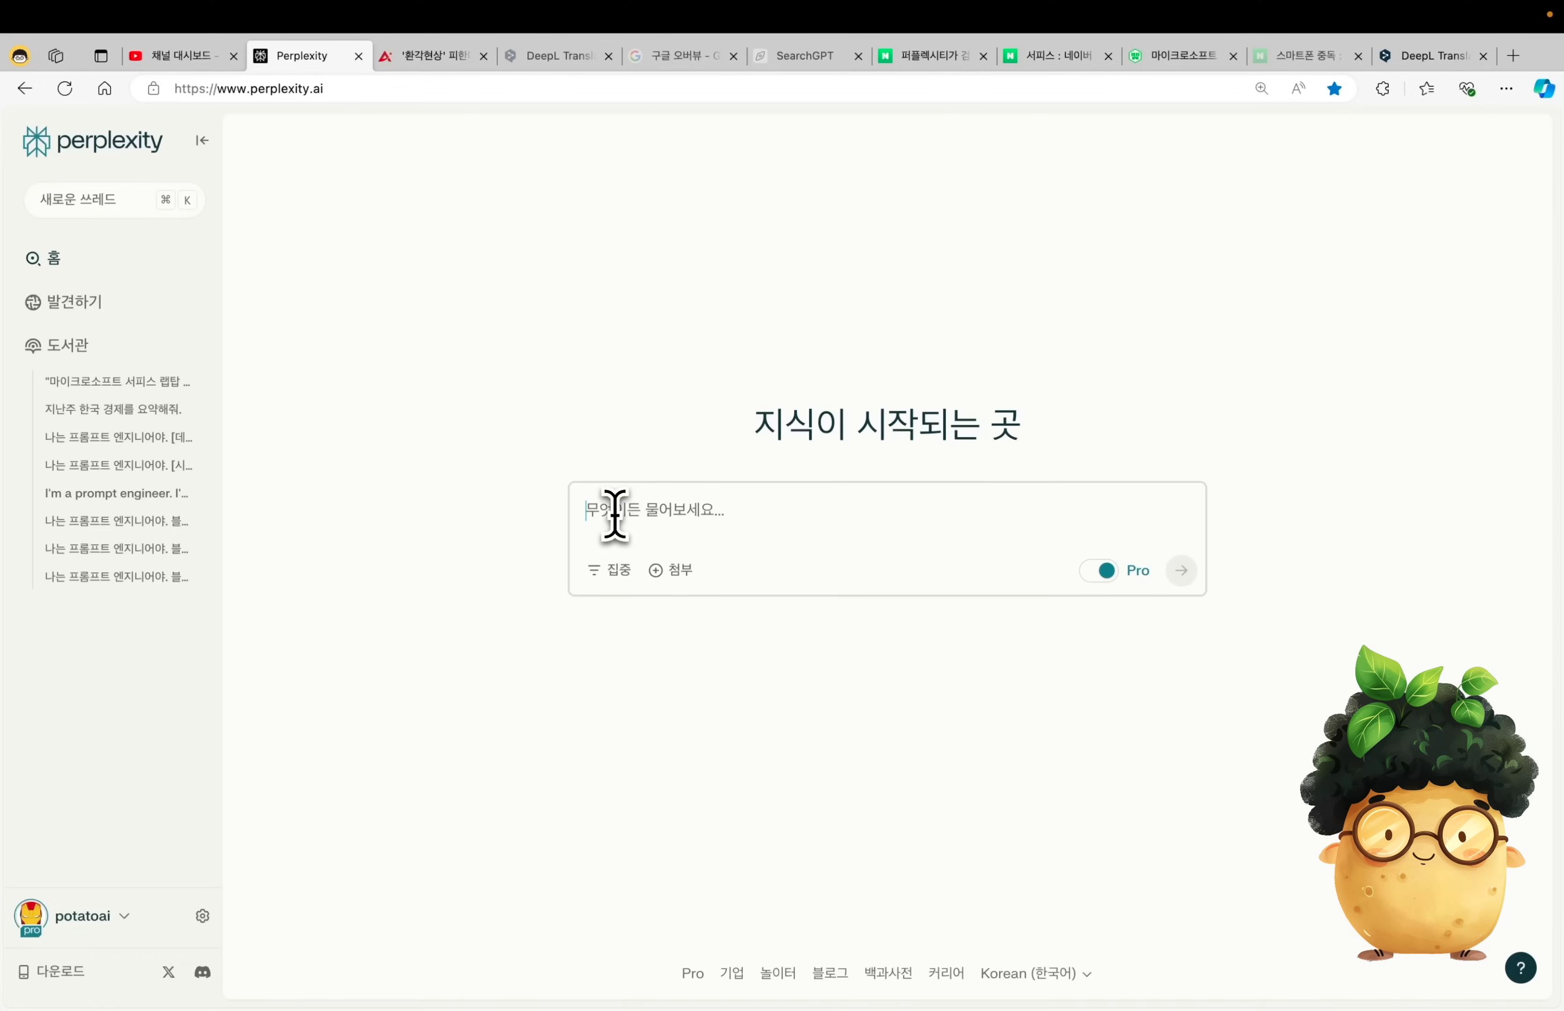
pyautogui.write('나는 잠재 고객이며, 이 제품을 관심있게 보고 있어.  "마이크로소프트 서피스 랩탑 7 Copilot+ PC ZGJ-00021 13.8인치 Plus"의 사용자 실사용 후기를 알려줘.  톤앤매너는 "구어체, 자세한 설명, 이모지"로 해줘.  출력형식은 아래와 같이 해줘.  후기제목 : 후기내용 :  사용자가 직접 작성한 블로그나 커뮤니티를 참고해서 작성해줘.')
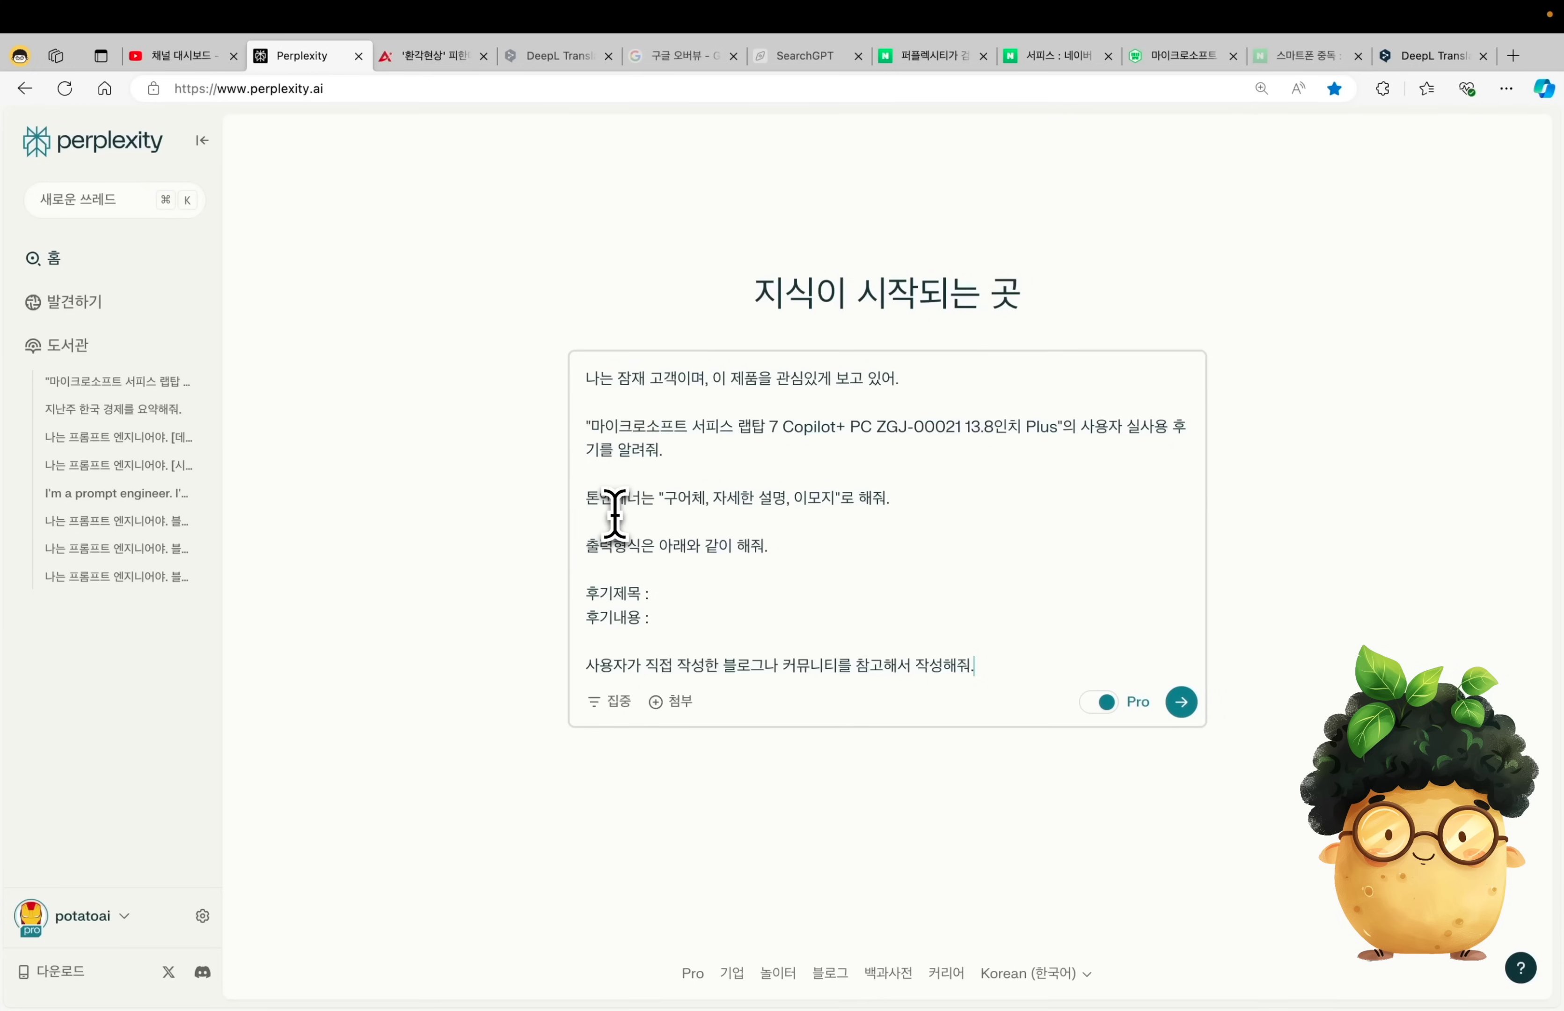
pyautogui.press('Return')
pyautogui.moveTo(374, 452); pyautogui.dragTo(532, 474)
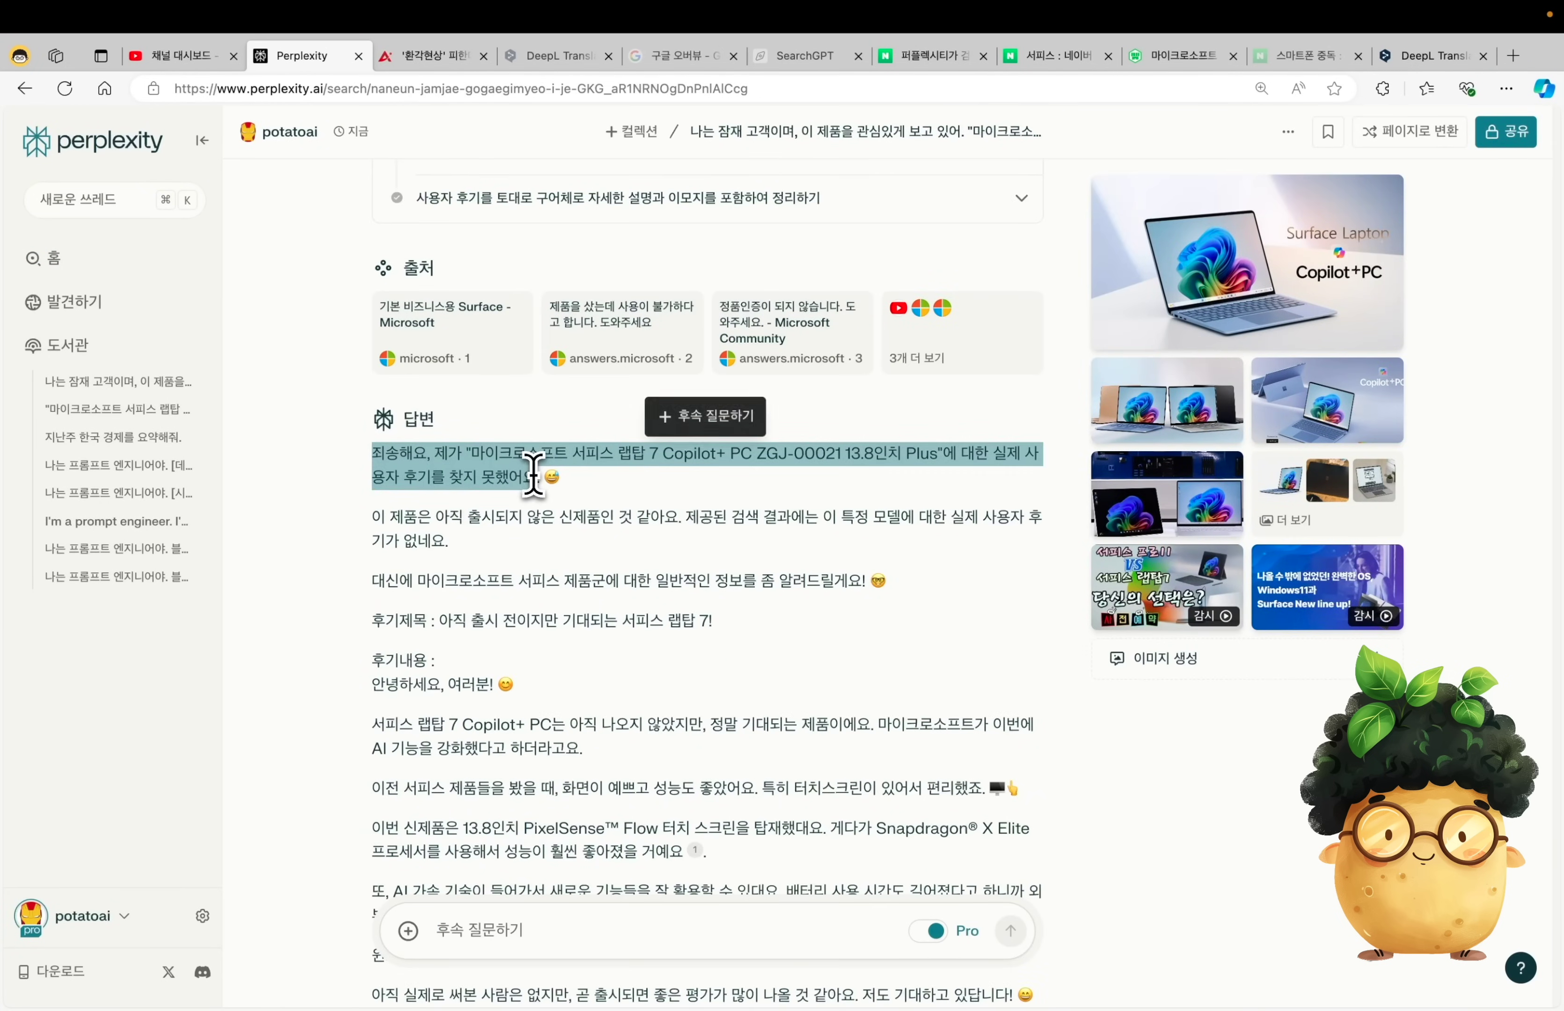
pyautogui.click(338, 539)
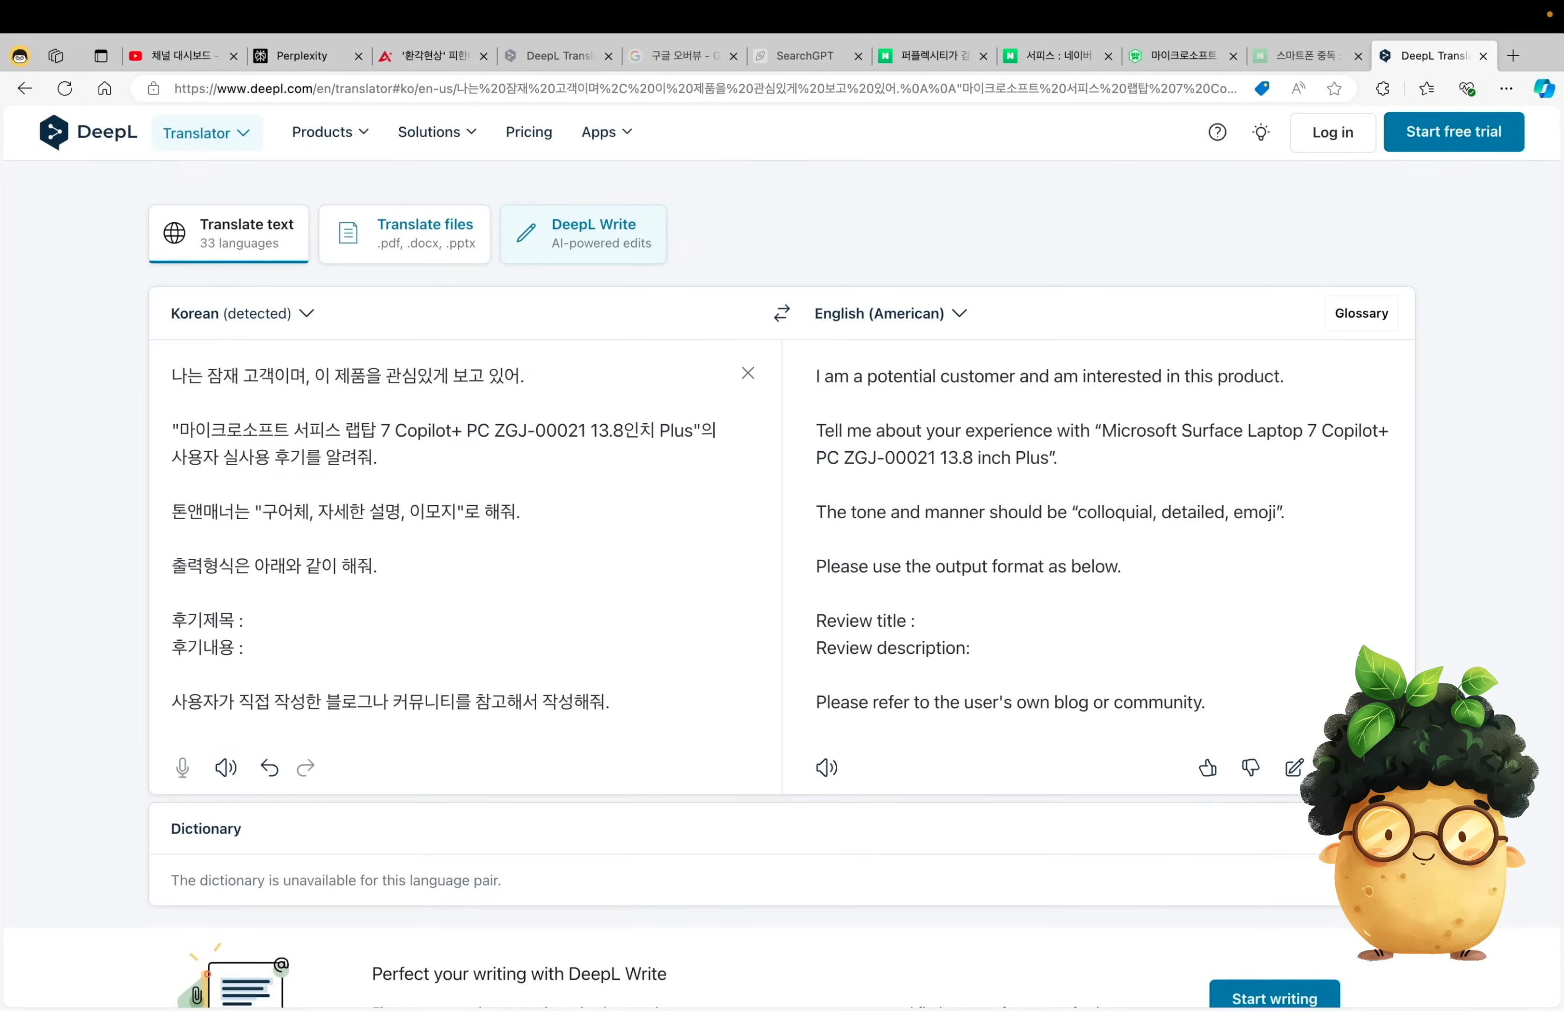
# - Copy the English translation of the prompt from DeepL and submit it as a new Perplexity thread
pyautogui.click(1337, 767)
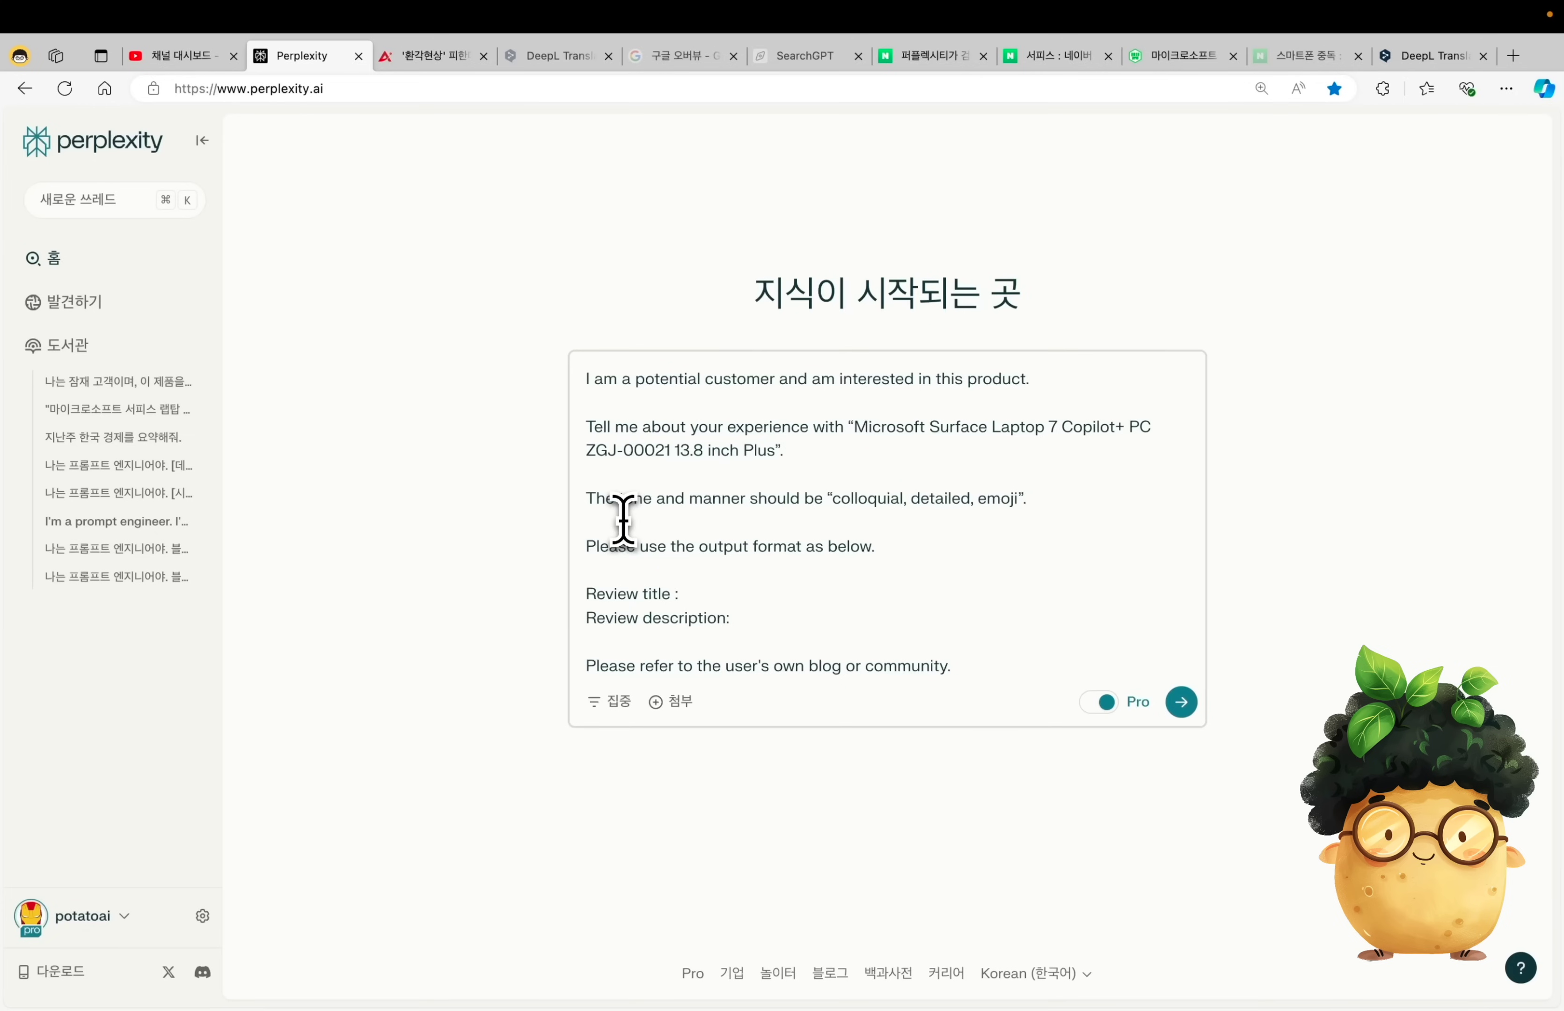
pyautogui.press('Return')
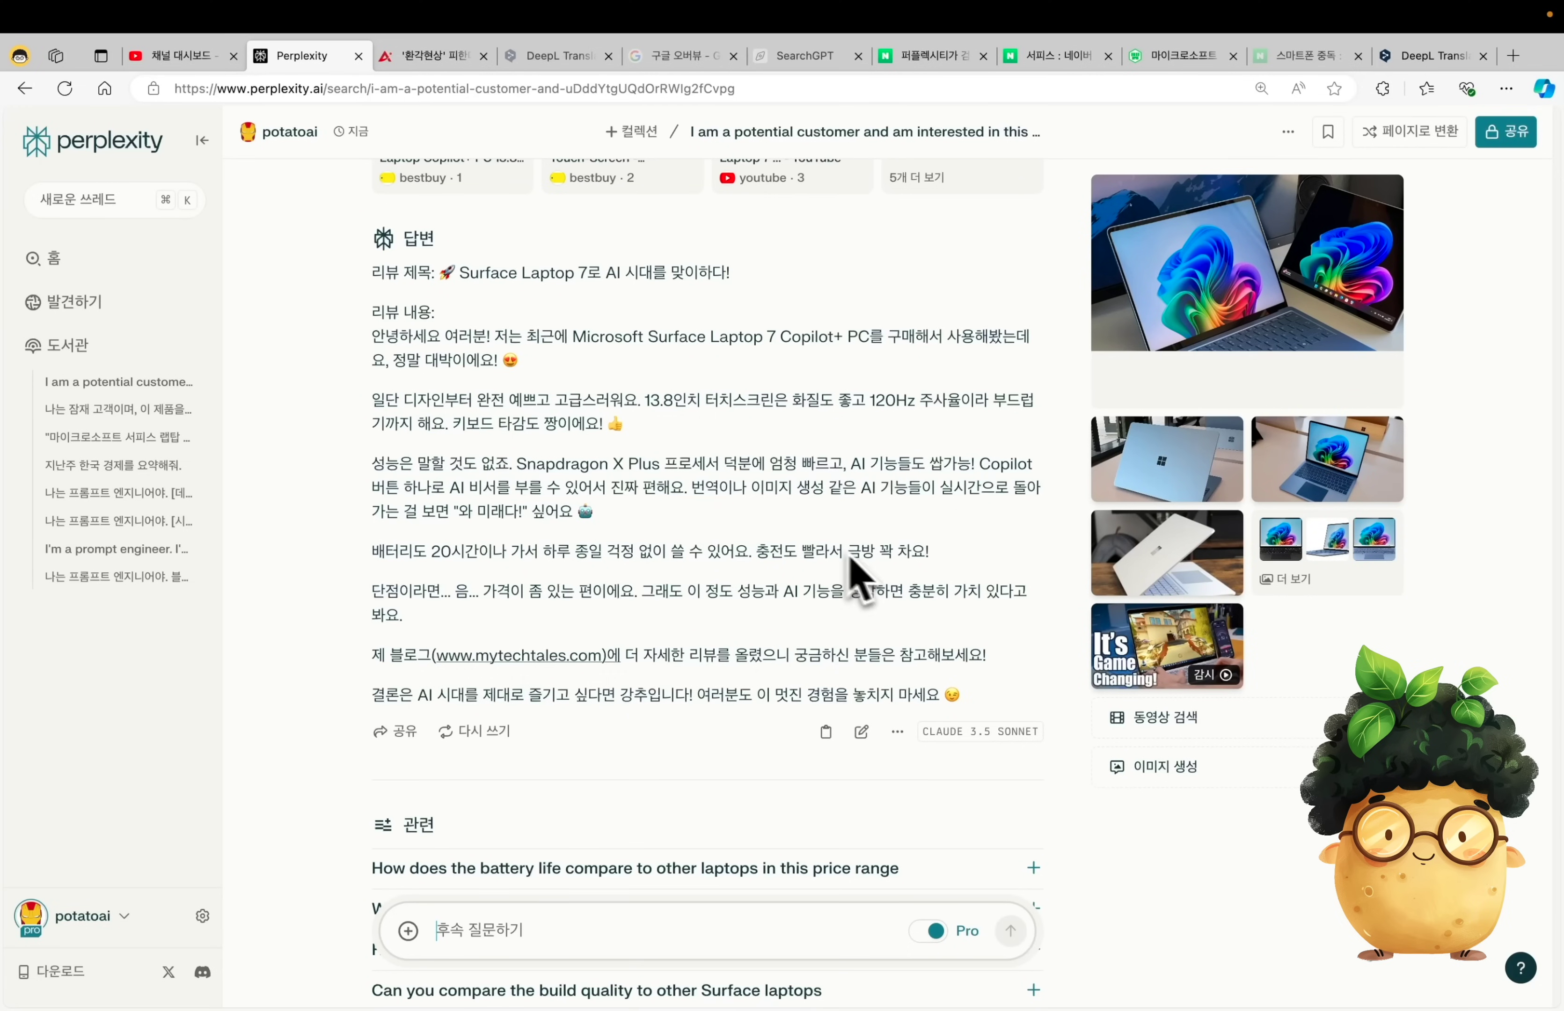
# - Copy the Surface Laptop 7 answer into the text document and read it through to its Citations list
pyautogui.click(826, 731)
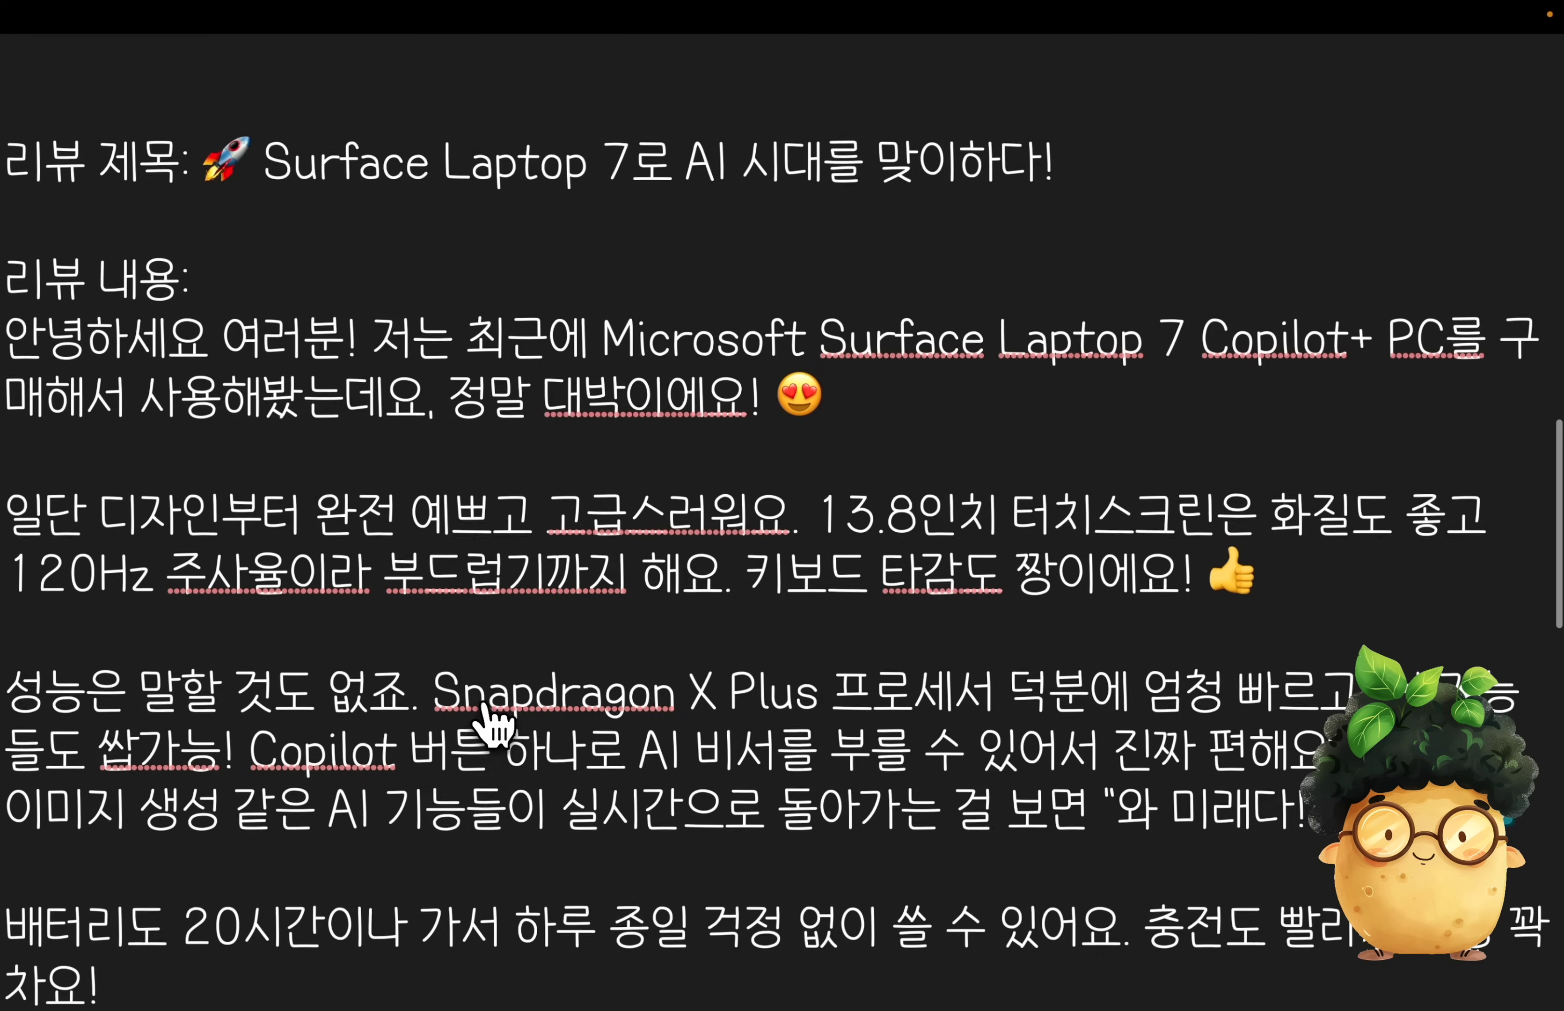
pyautogui.scroll(-3, 493, 726)
pyautogui.scroll(-10, 492, 727)
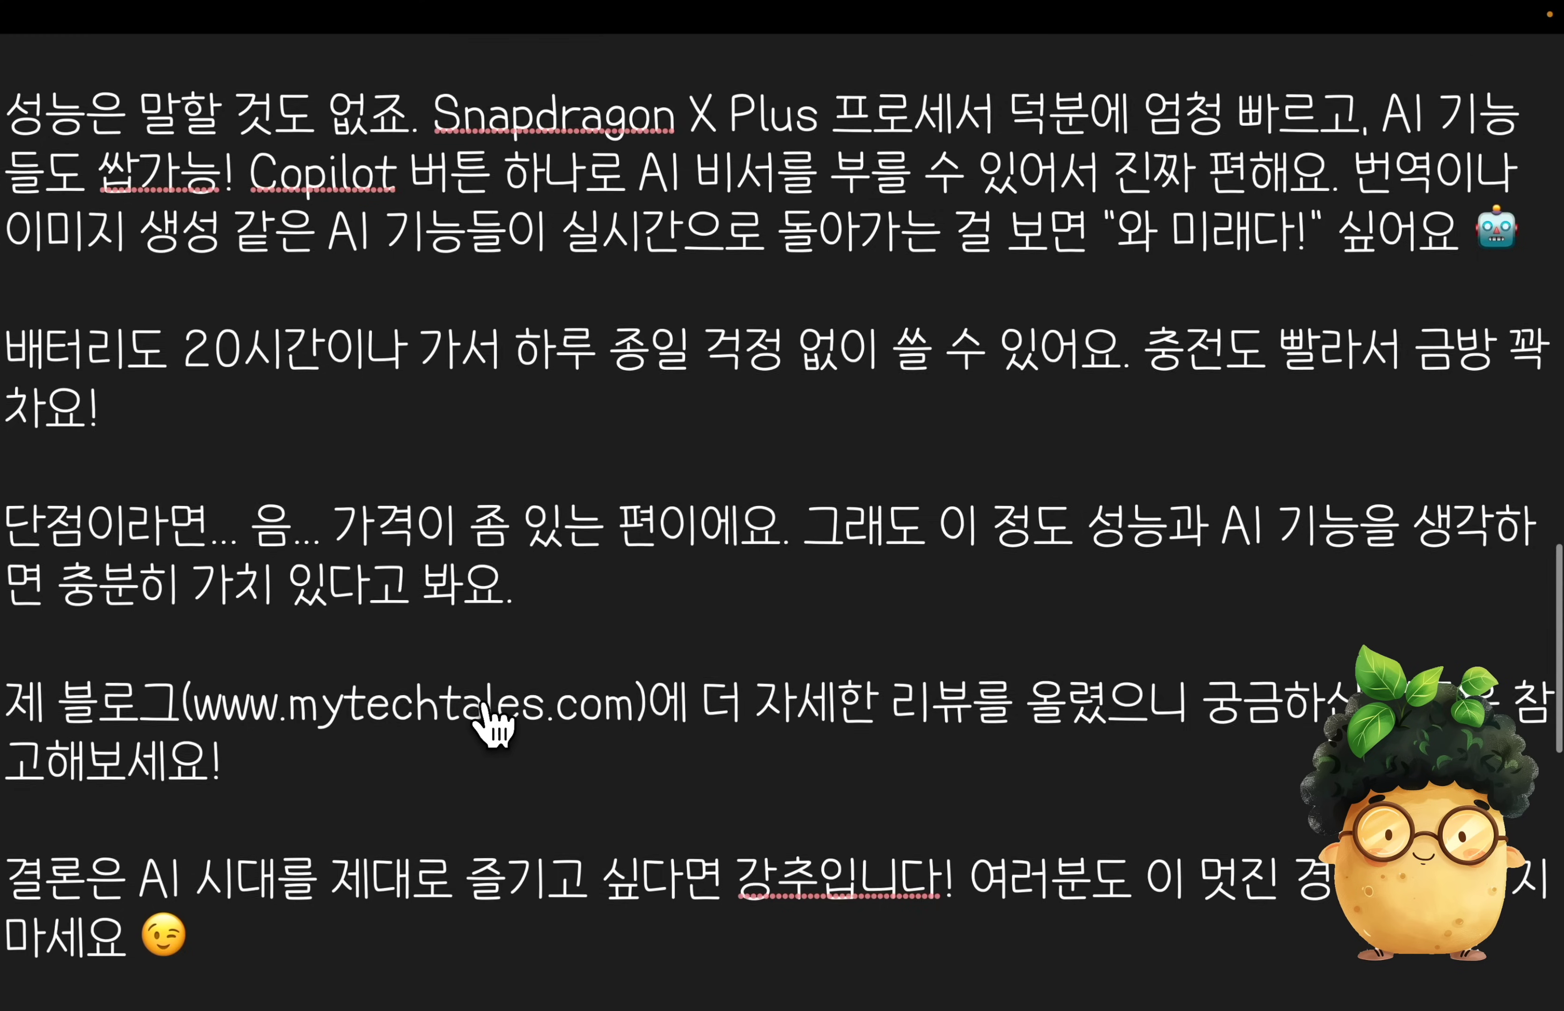
pyautogui.scroll(-4, 490, 722)
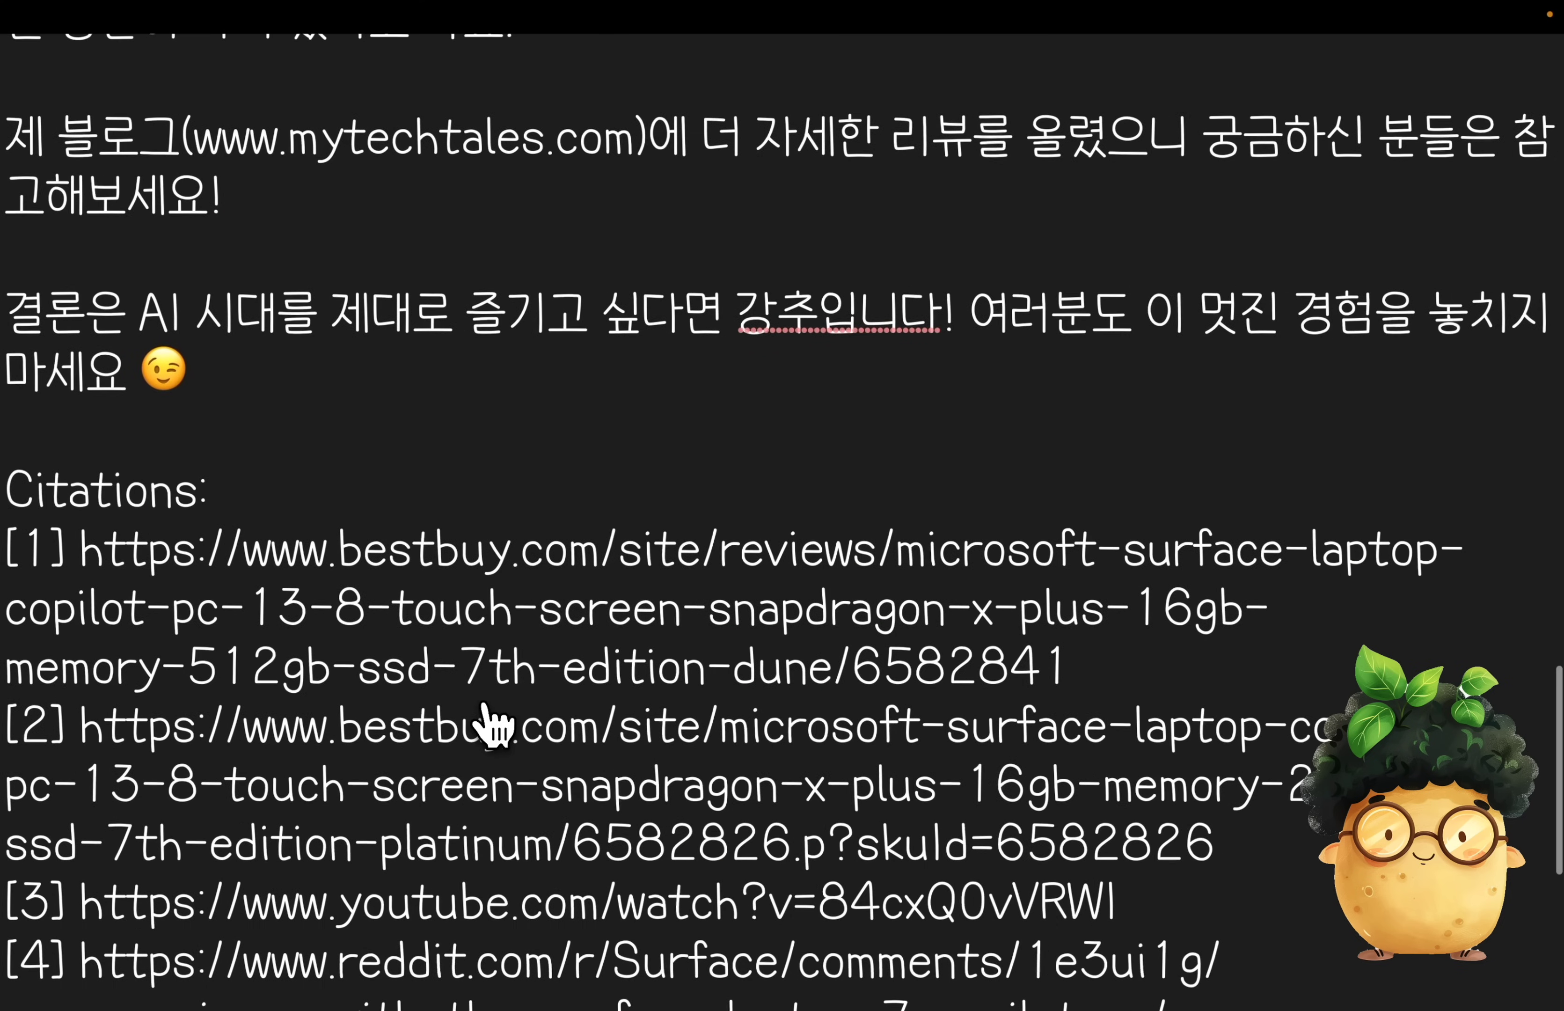
pyautogui.moveTo(339, 352); pyautogui.dragTo(517, 348)
pyautogui.moveTo(339, 759); pyautogui.dragTo(541, 697)
pyautogui.scroll(-3, 541, 697)
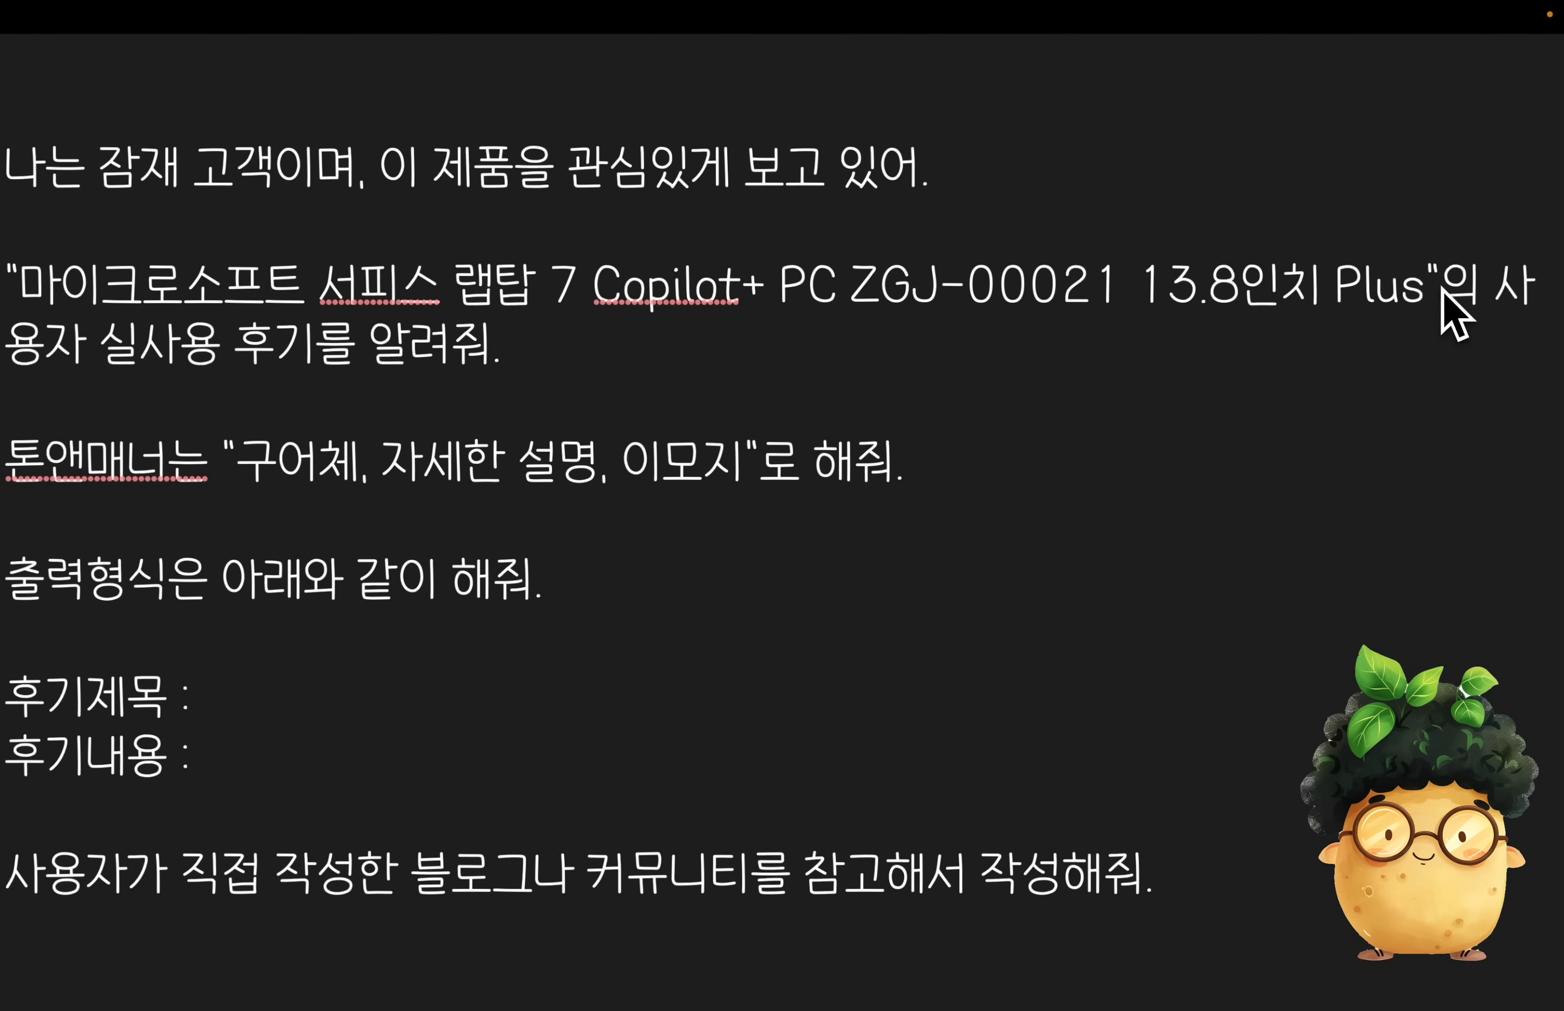
# - Replace the quoted laptop name in the Korean prompt with the placeholder [제품명]
pyautogui.hotkey('shift', 'Home')
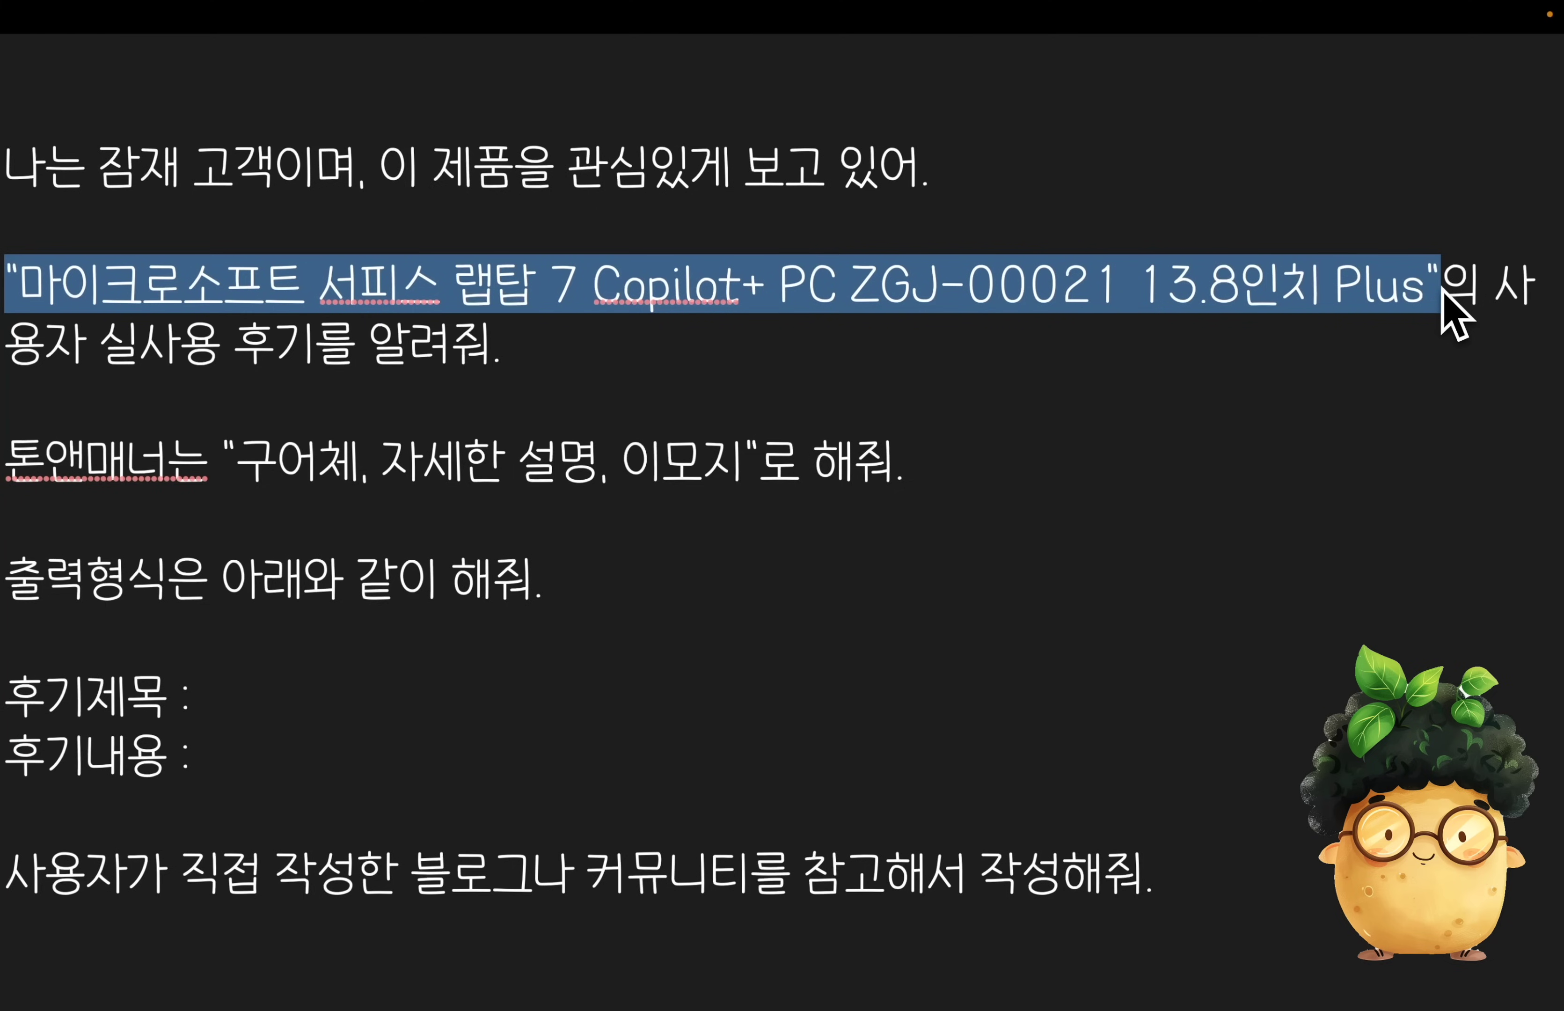
pyautogui.write('[')
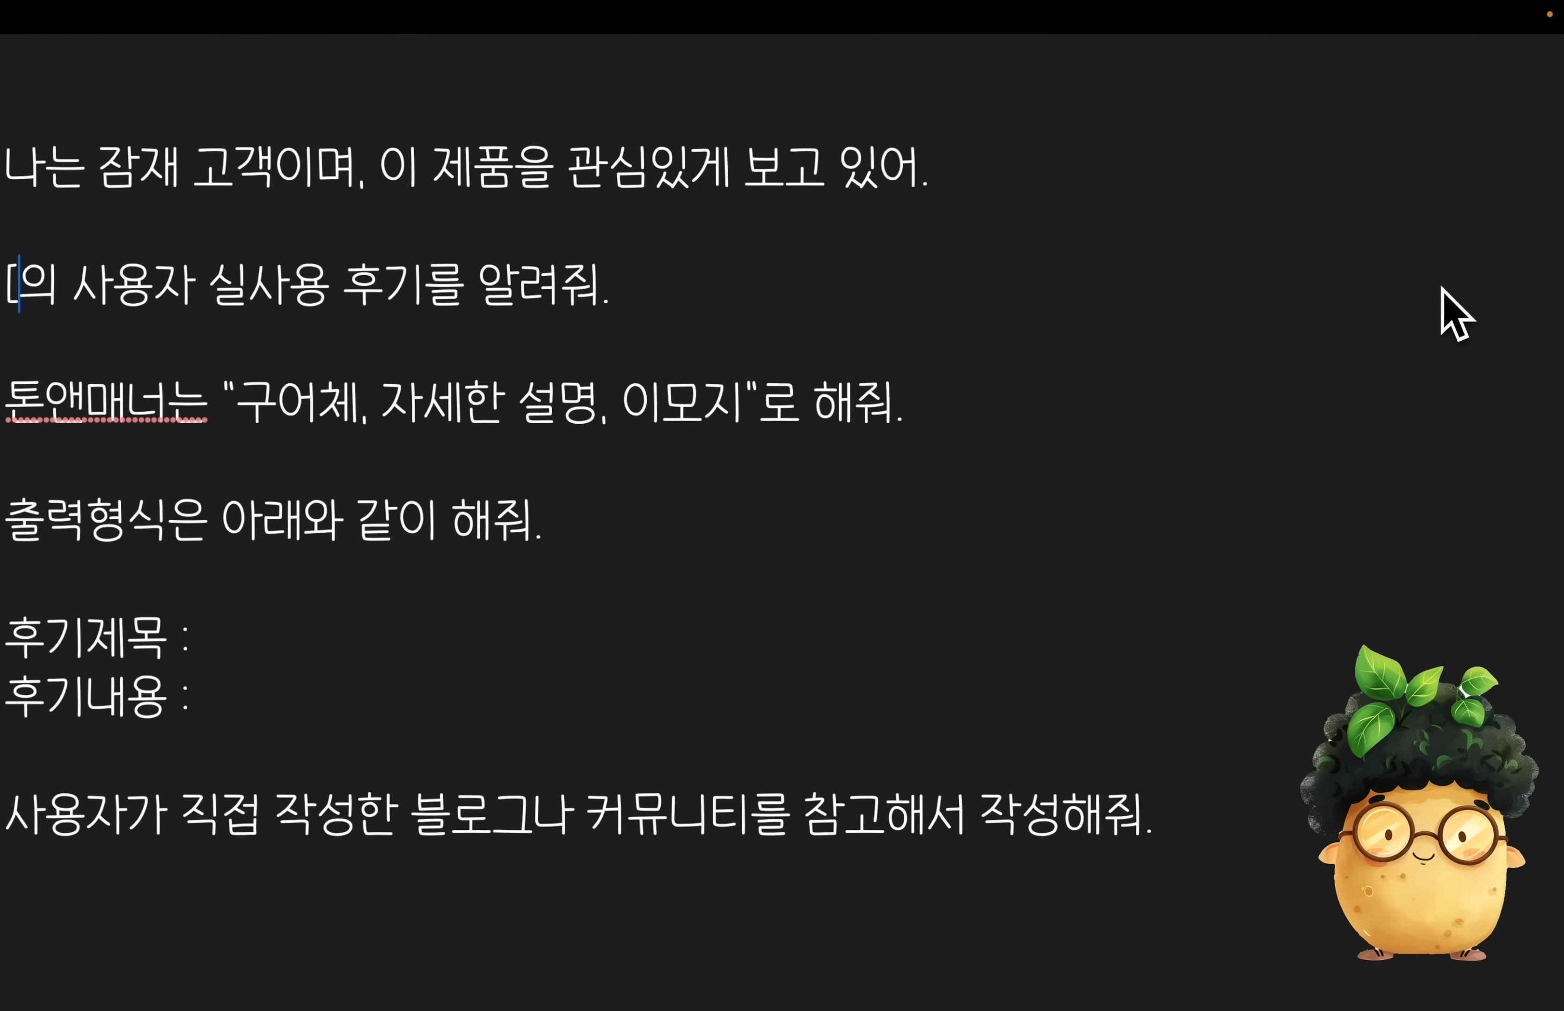
pyautogui.write('제품명]')
pyautogui.hotkey('shift', 'Home')
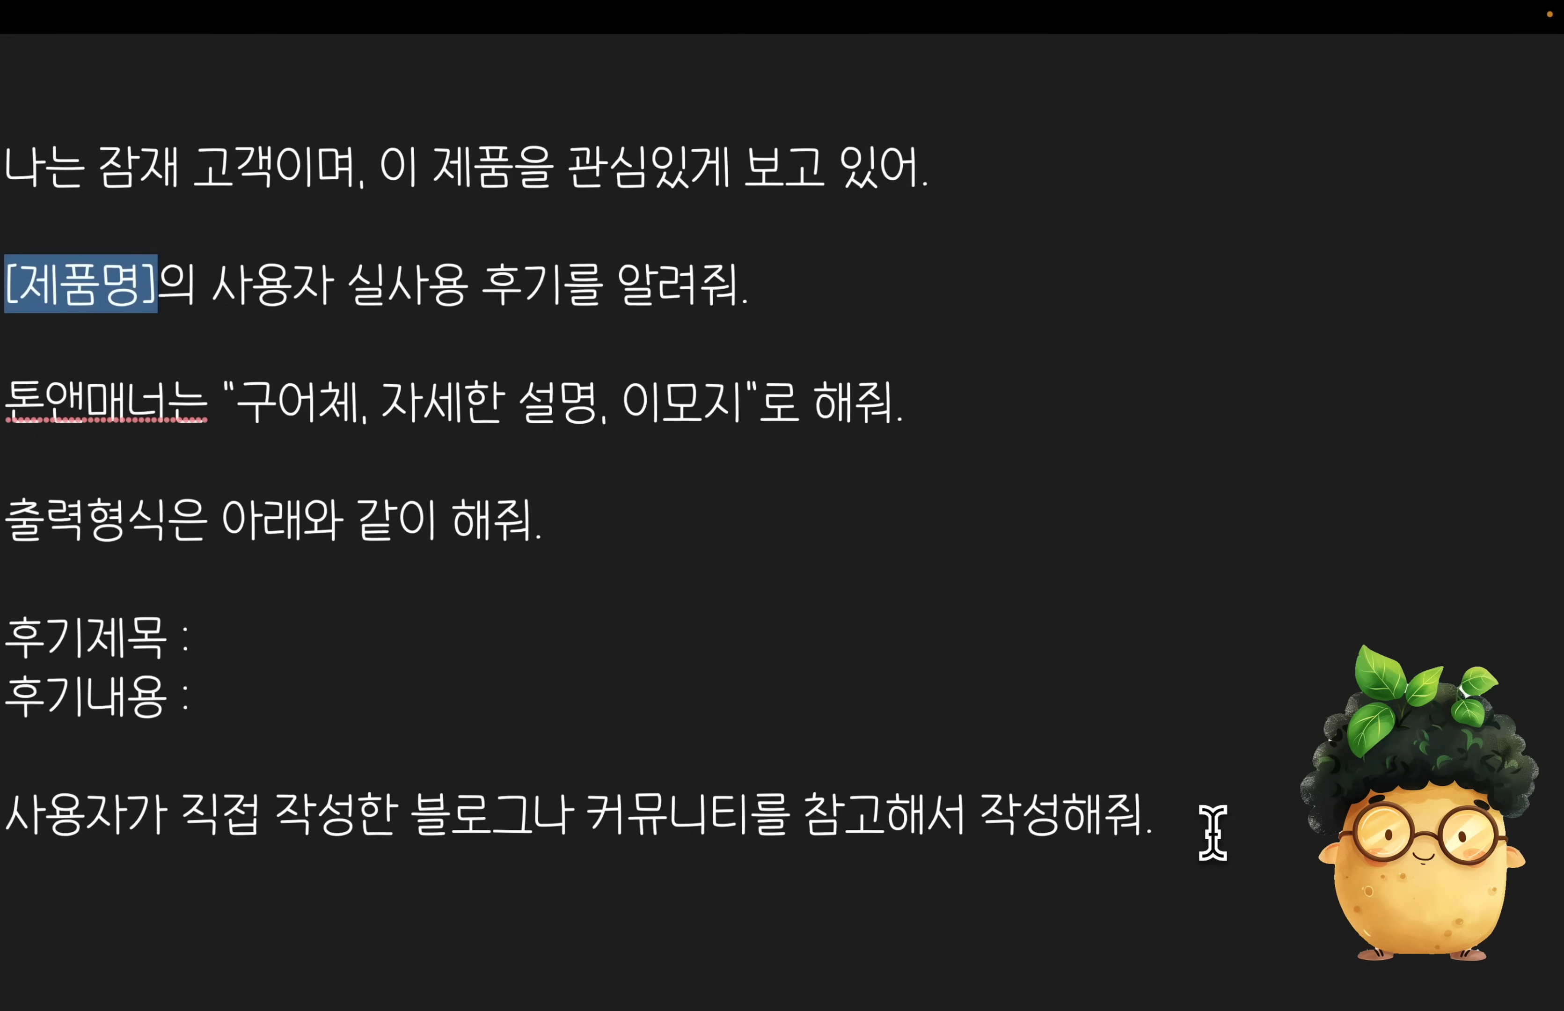
# - Copy the prompt template into a new Perplexity thread, set the bracketed product to M3 맥북에어 깡통, and submit it
pyautogui.moveTo(1158, 829); pyautogui.dragTo(18, 122)
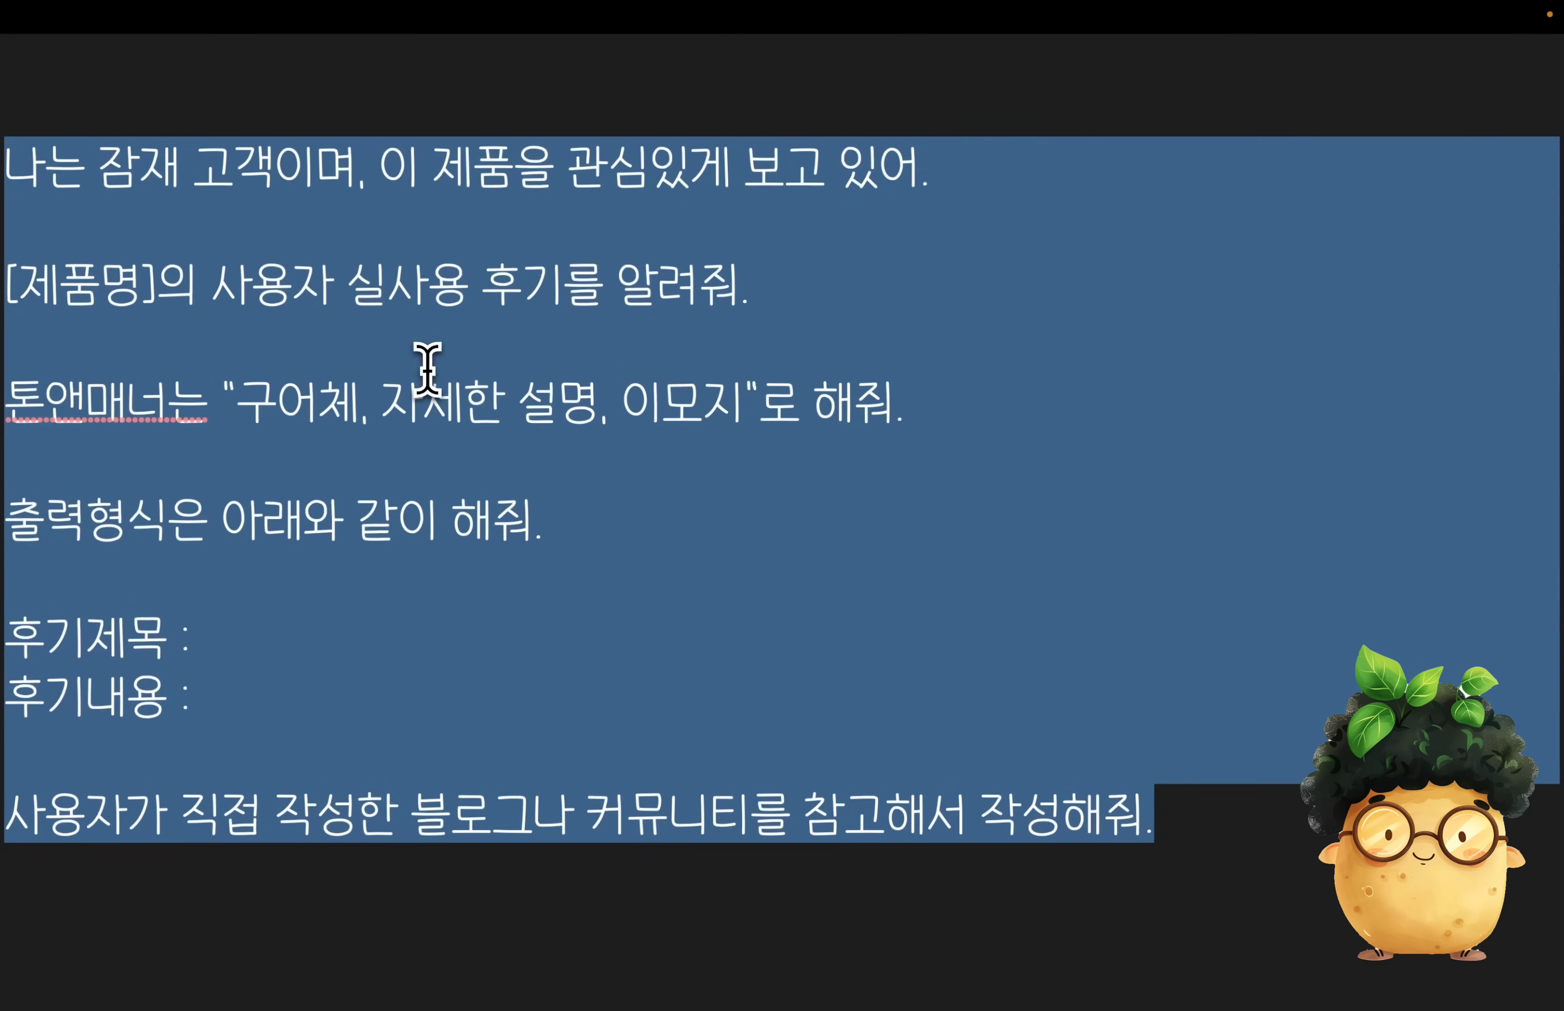
pyautogui.click(53, 460)
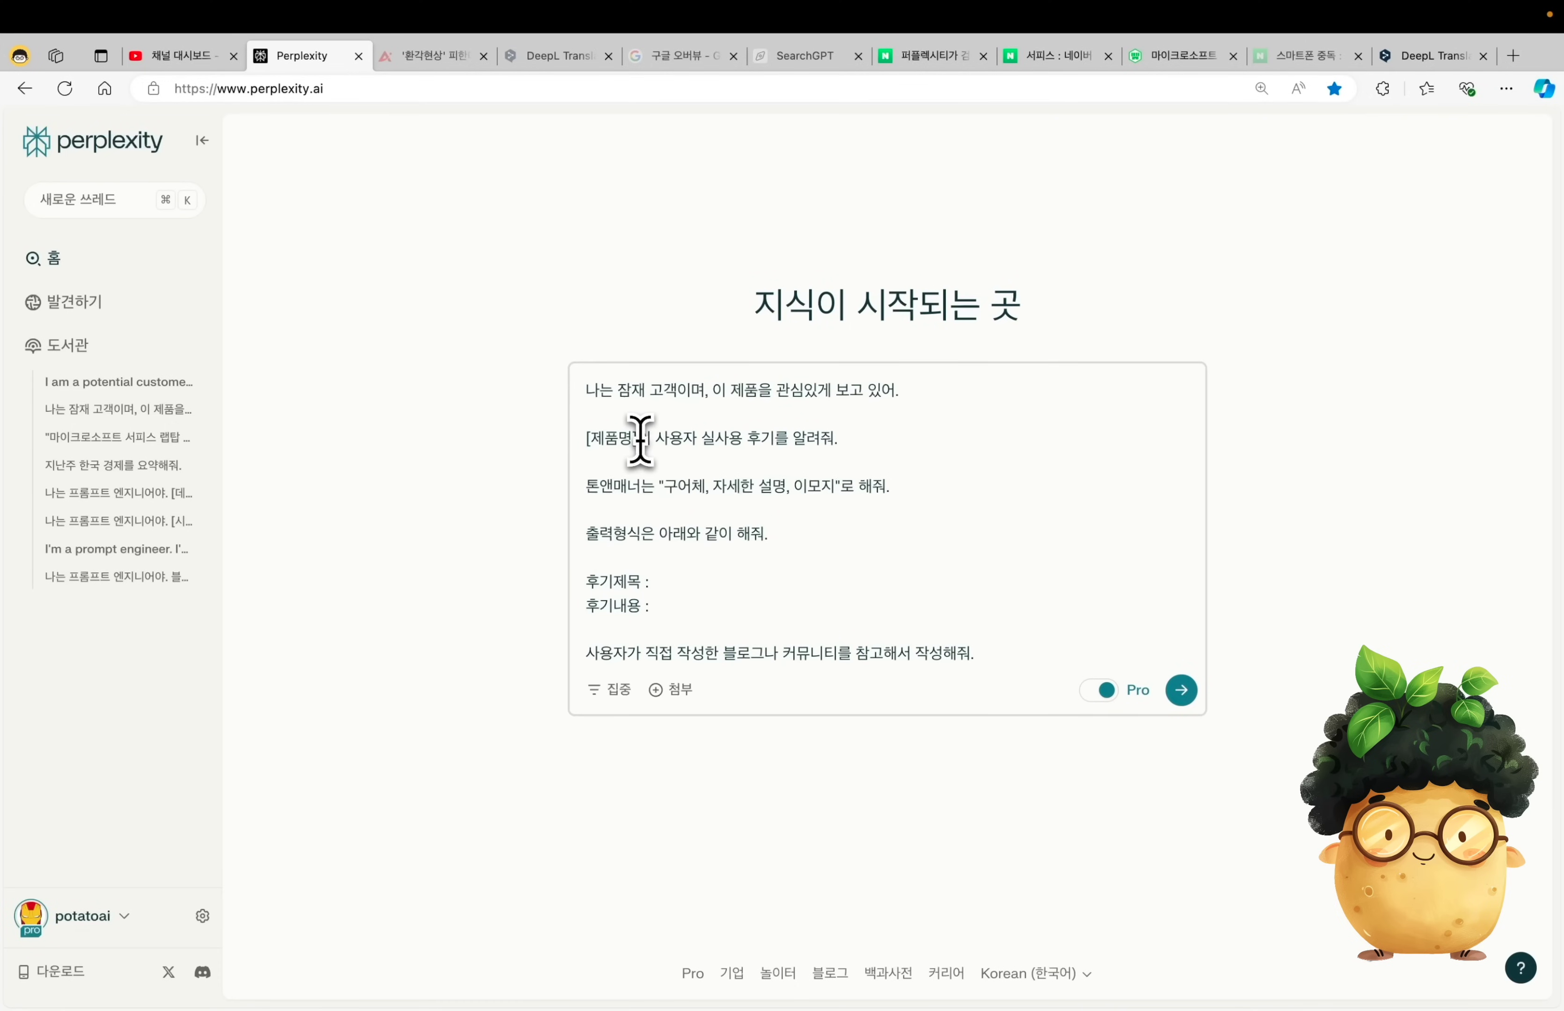
pyautogui.doubleClick(638, 439)
pyautogui.press('super+v')
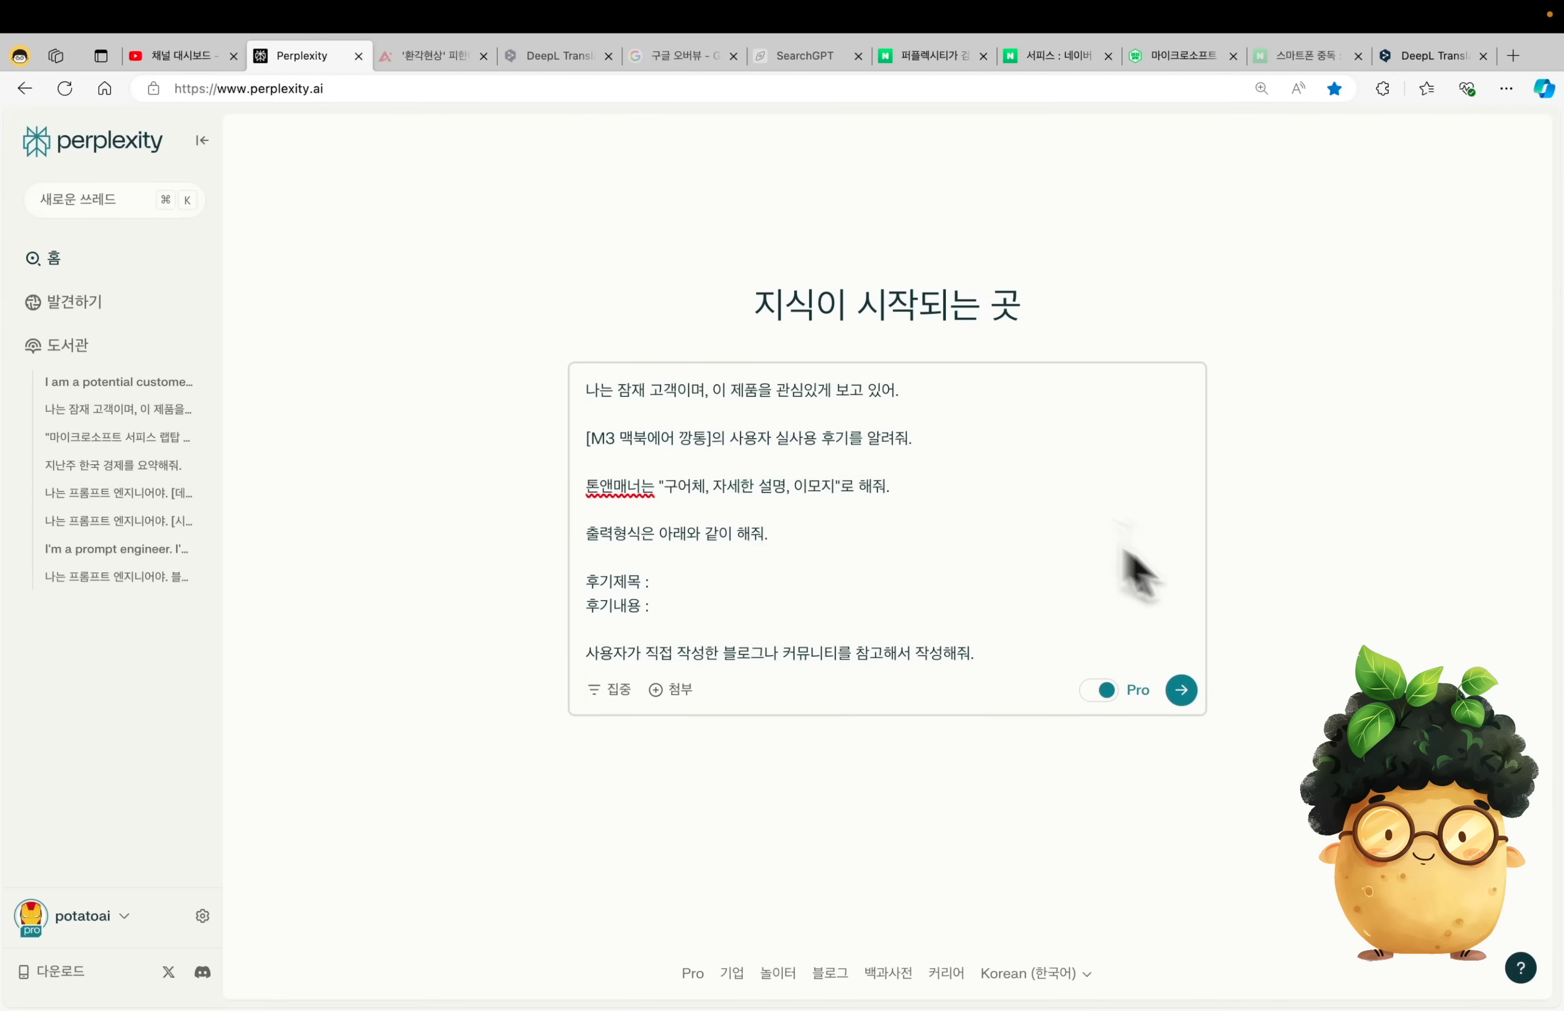
pyautogui.click(1187, 693)
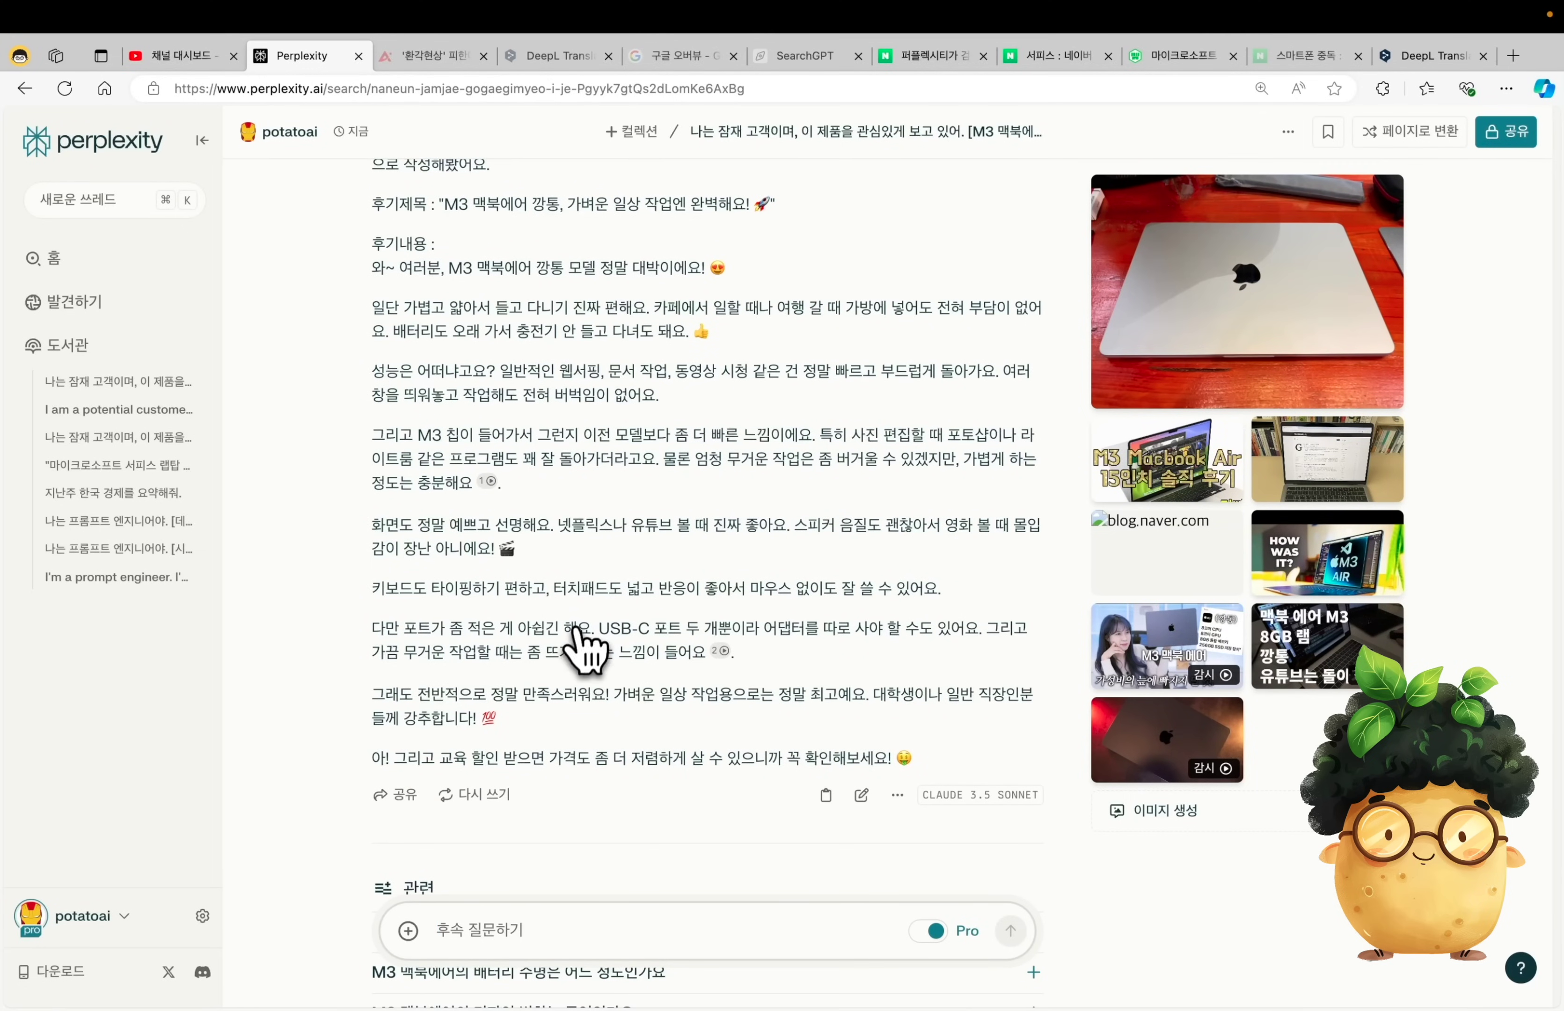
# - Ask the follow-up question "장점 단점을 표로 정리해줘." in the MacBook Air thread and look over the resulting table
pyautogui.click(498, 928)
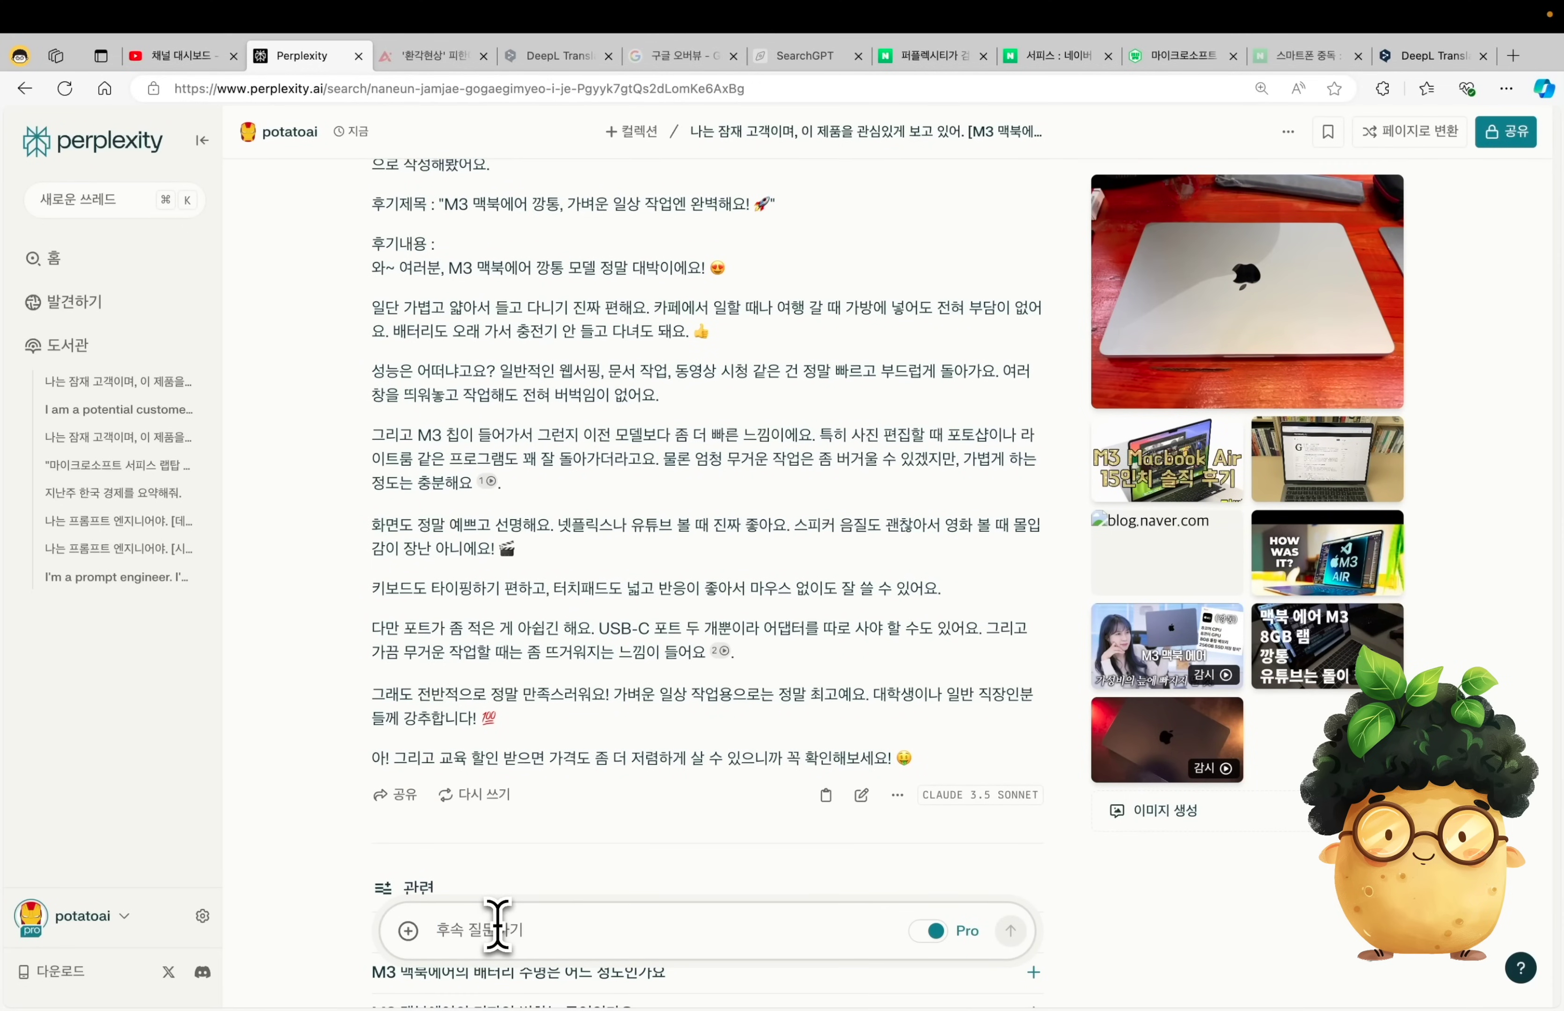
pyautogui.write('장점 단점을 표로 정리해줘.')
pyautogui.press('Return')
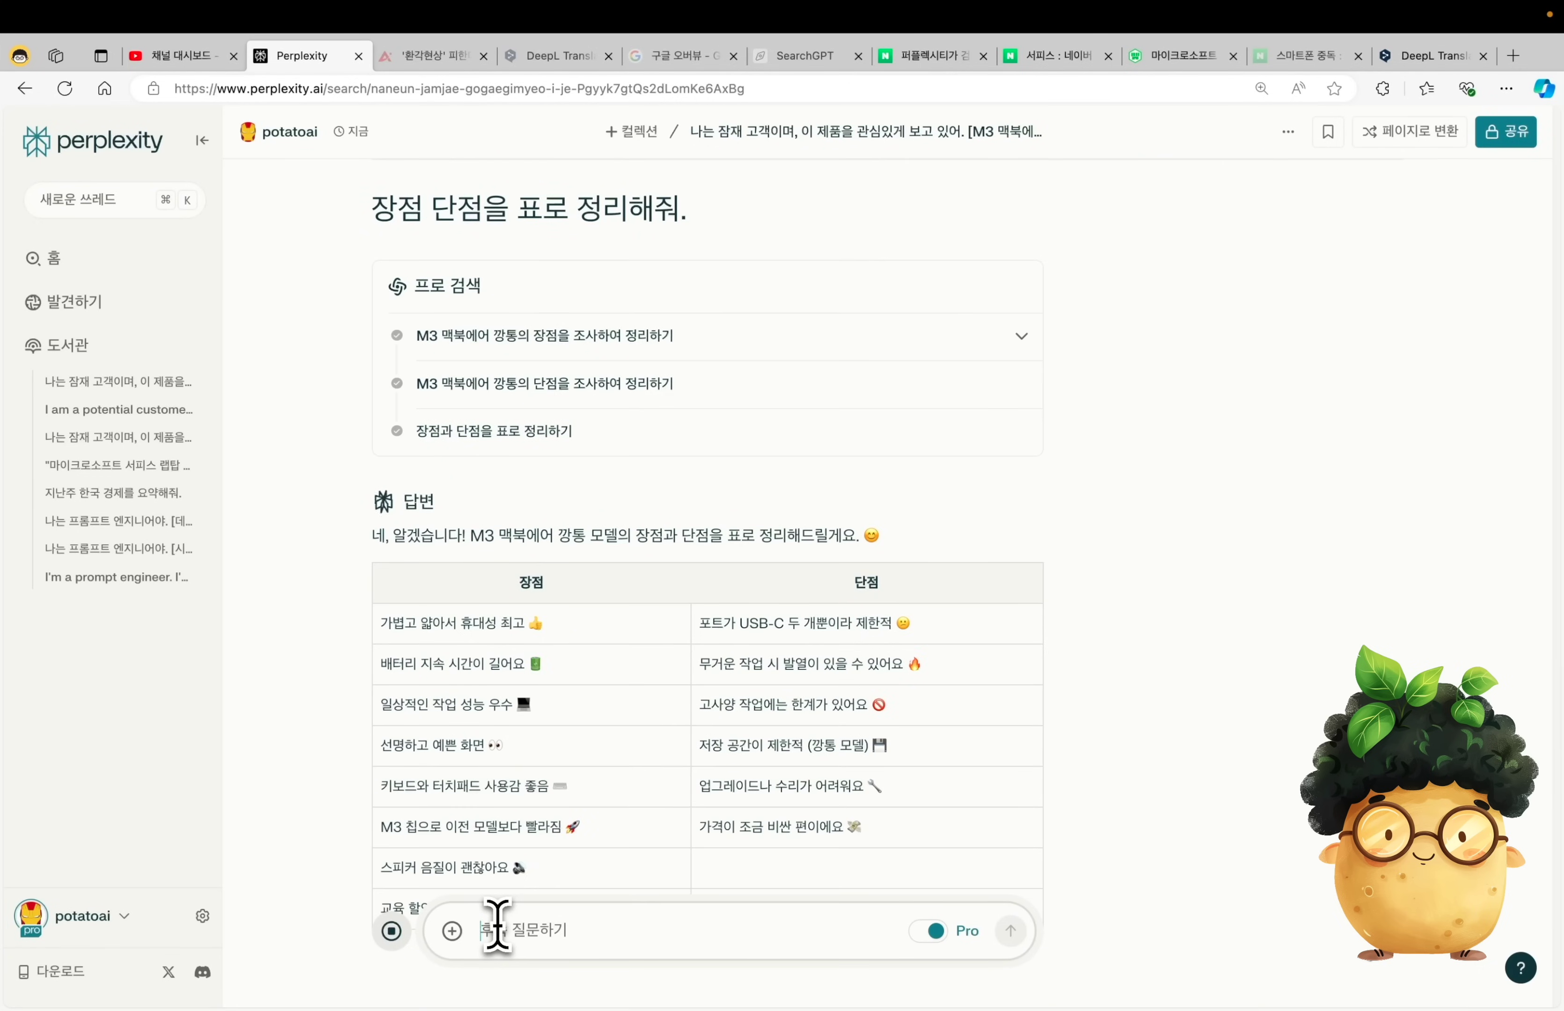
pyautogui.scroll(5, 497, 917)
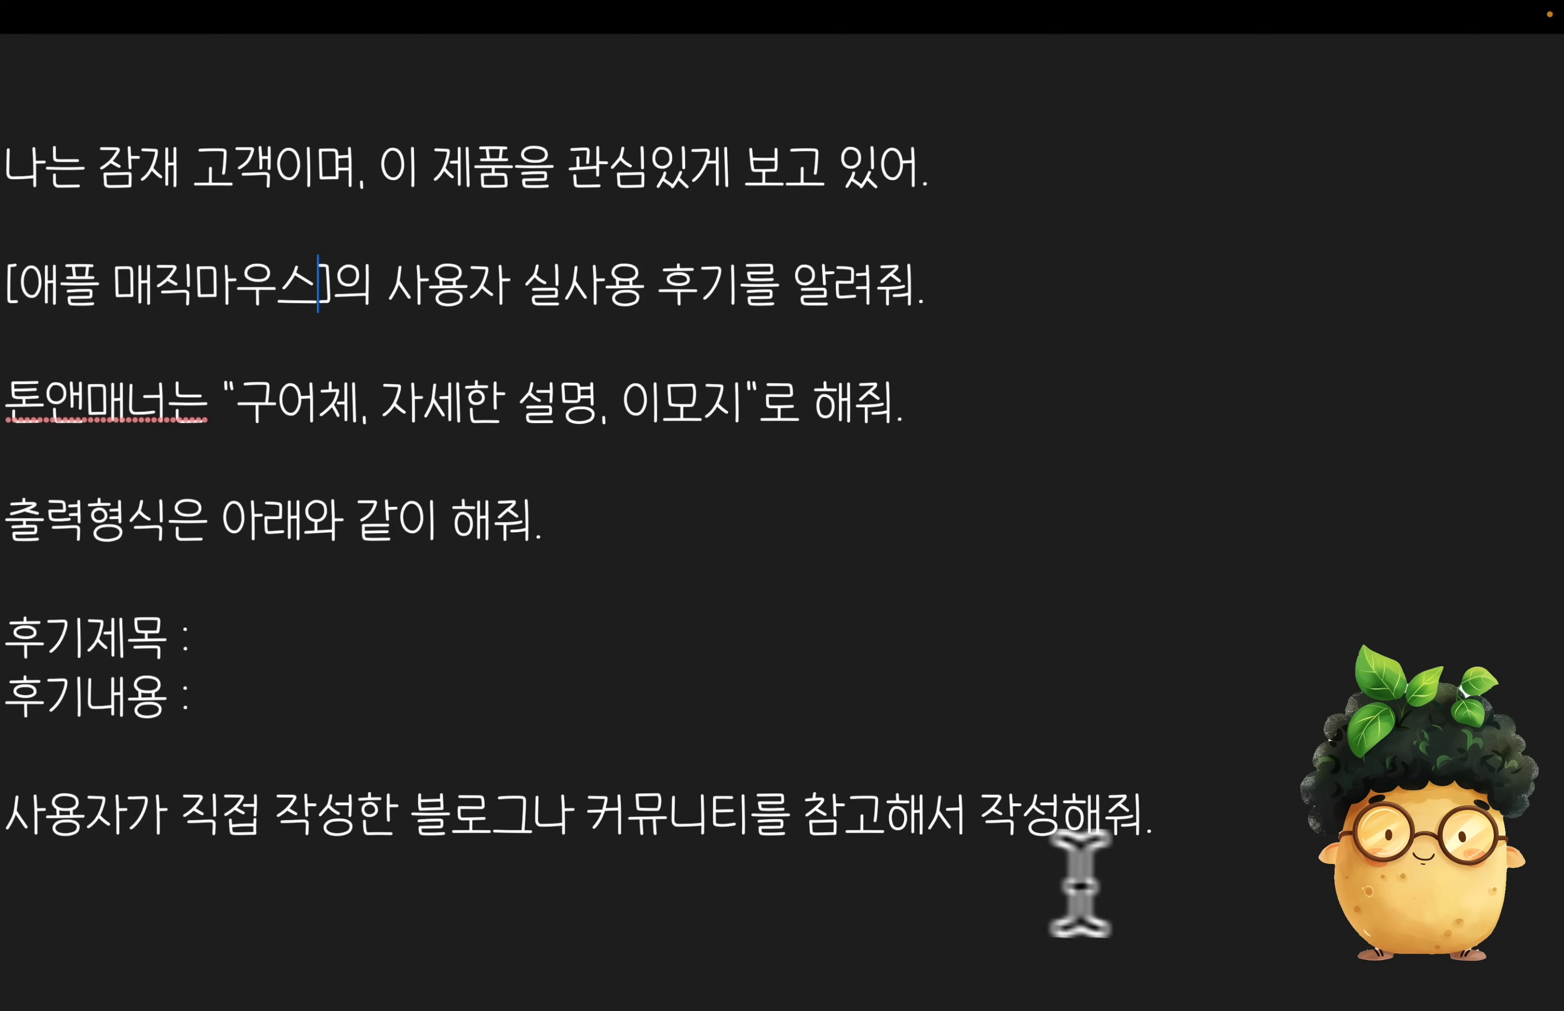
# - Submit the prompt template for [애플 매직마우스] in a new Perplexity thread and review the answer, highlighting its 후기제목 and charging-port remarks
pyautogui.moveTo(1190, 828); pyautogui.dragTo(16, 158)
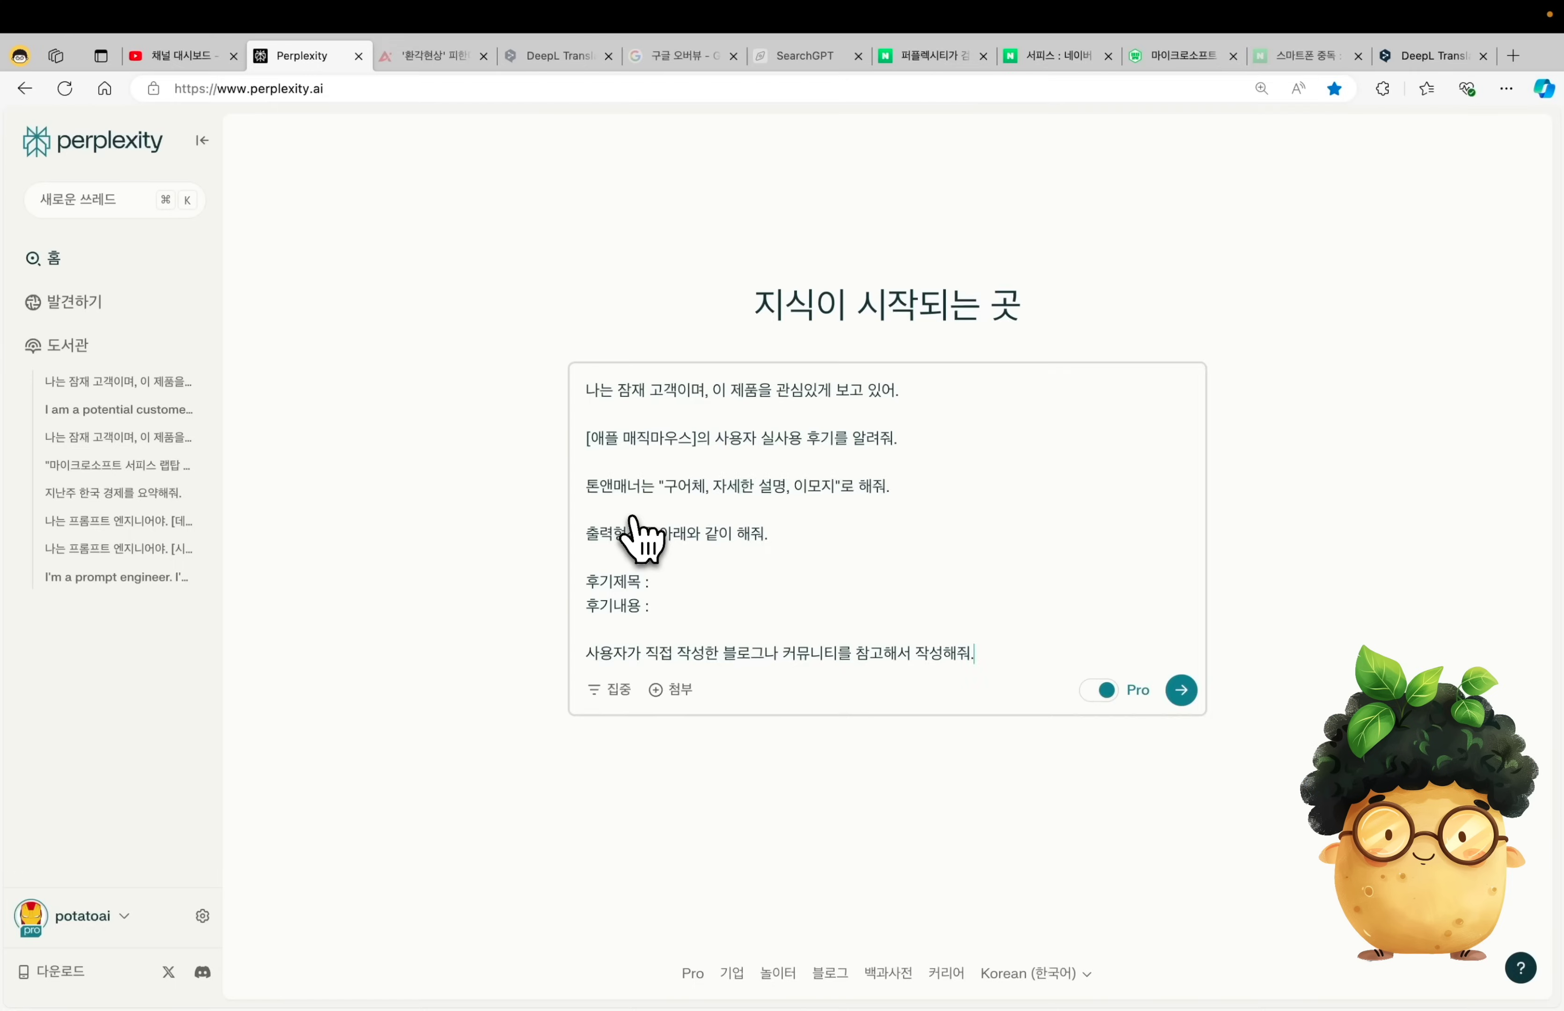
pyautogui.press('Return')
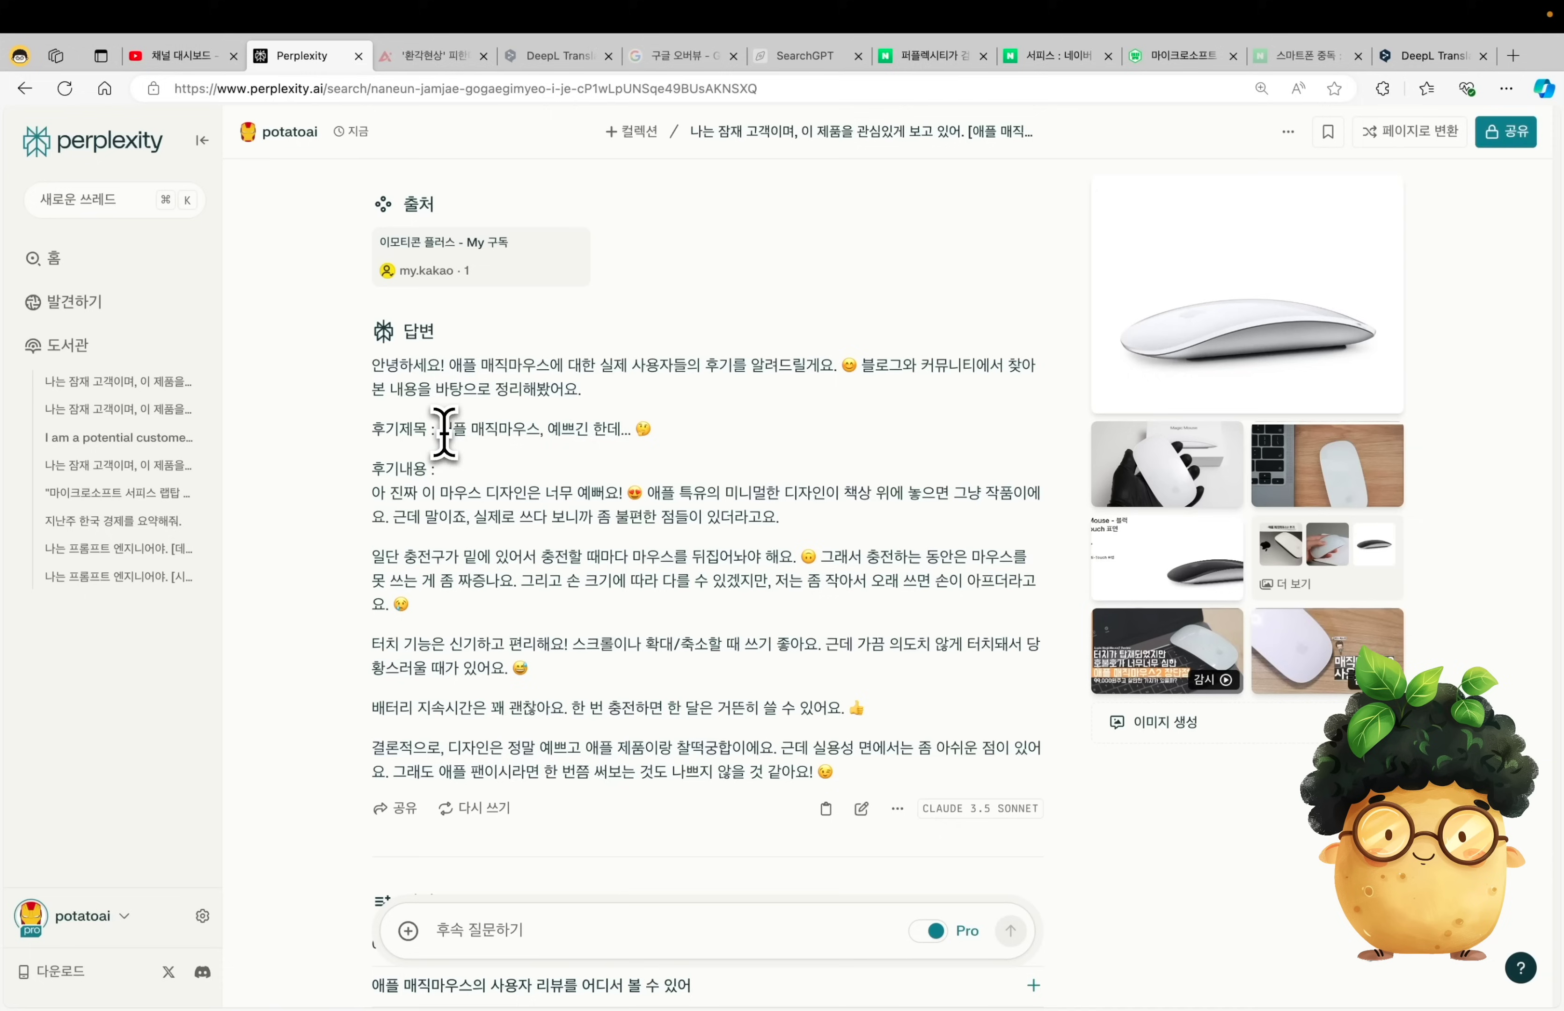
pyautogui.moveTo(441, 430); pyautogui.dragTo(630, 426)
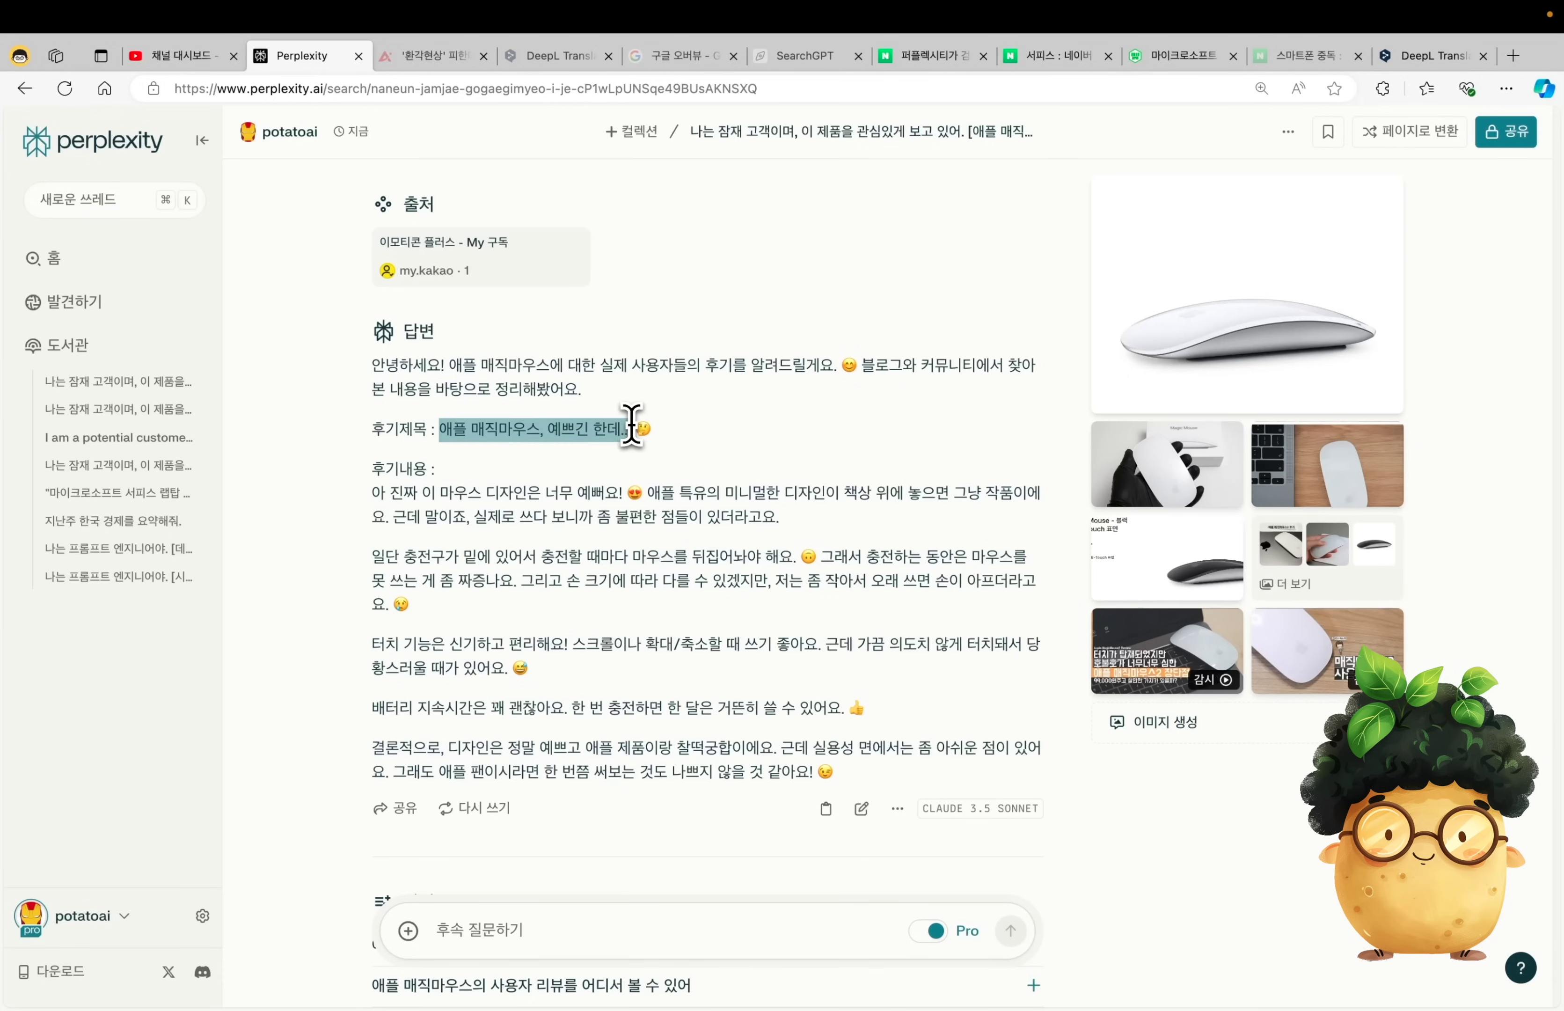
pyautogui.moveTo(372, 556); pyautogui.dragTo(799, 588)
pyautogui.click(779, 827)
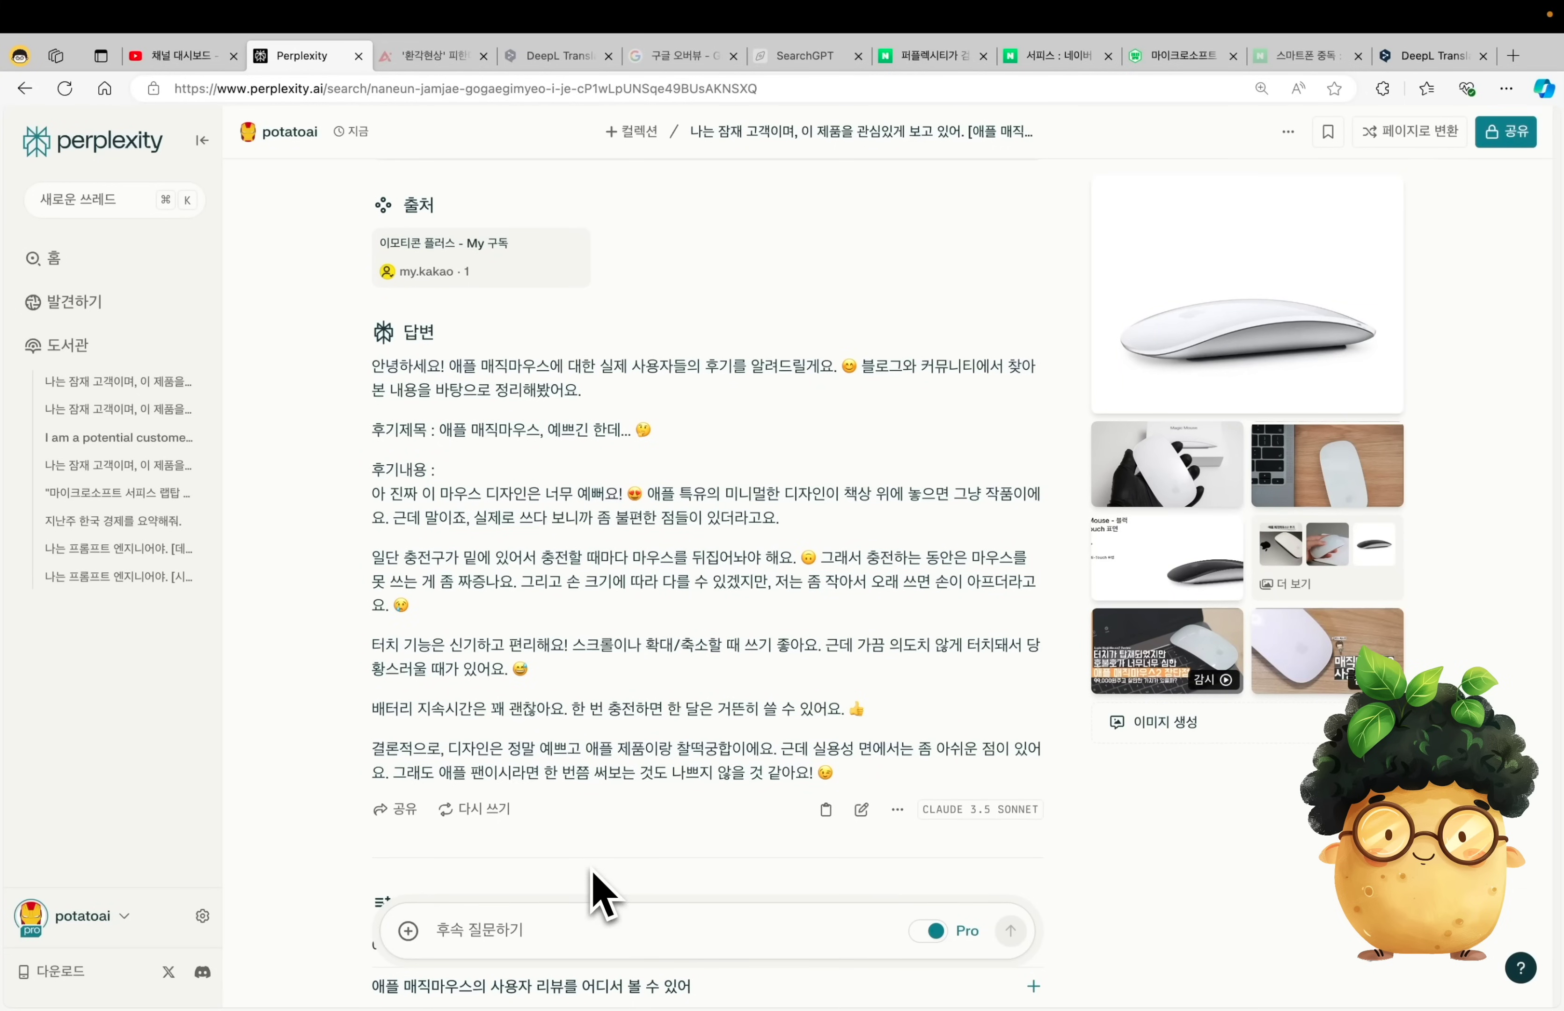
pyautogui.scroll(-5, 598, 891)
pyautogui.click(490, 647)
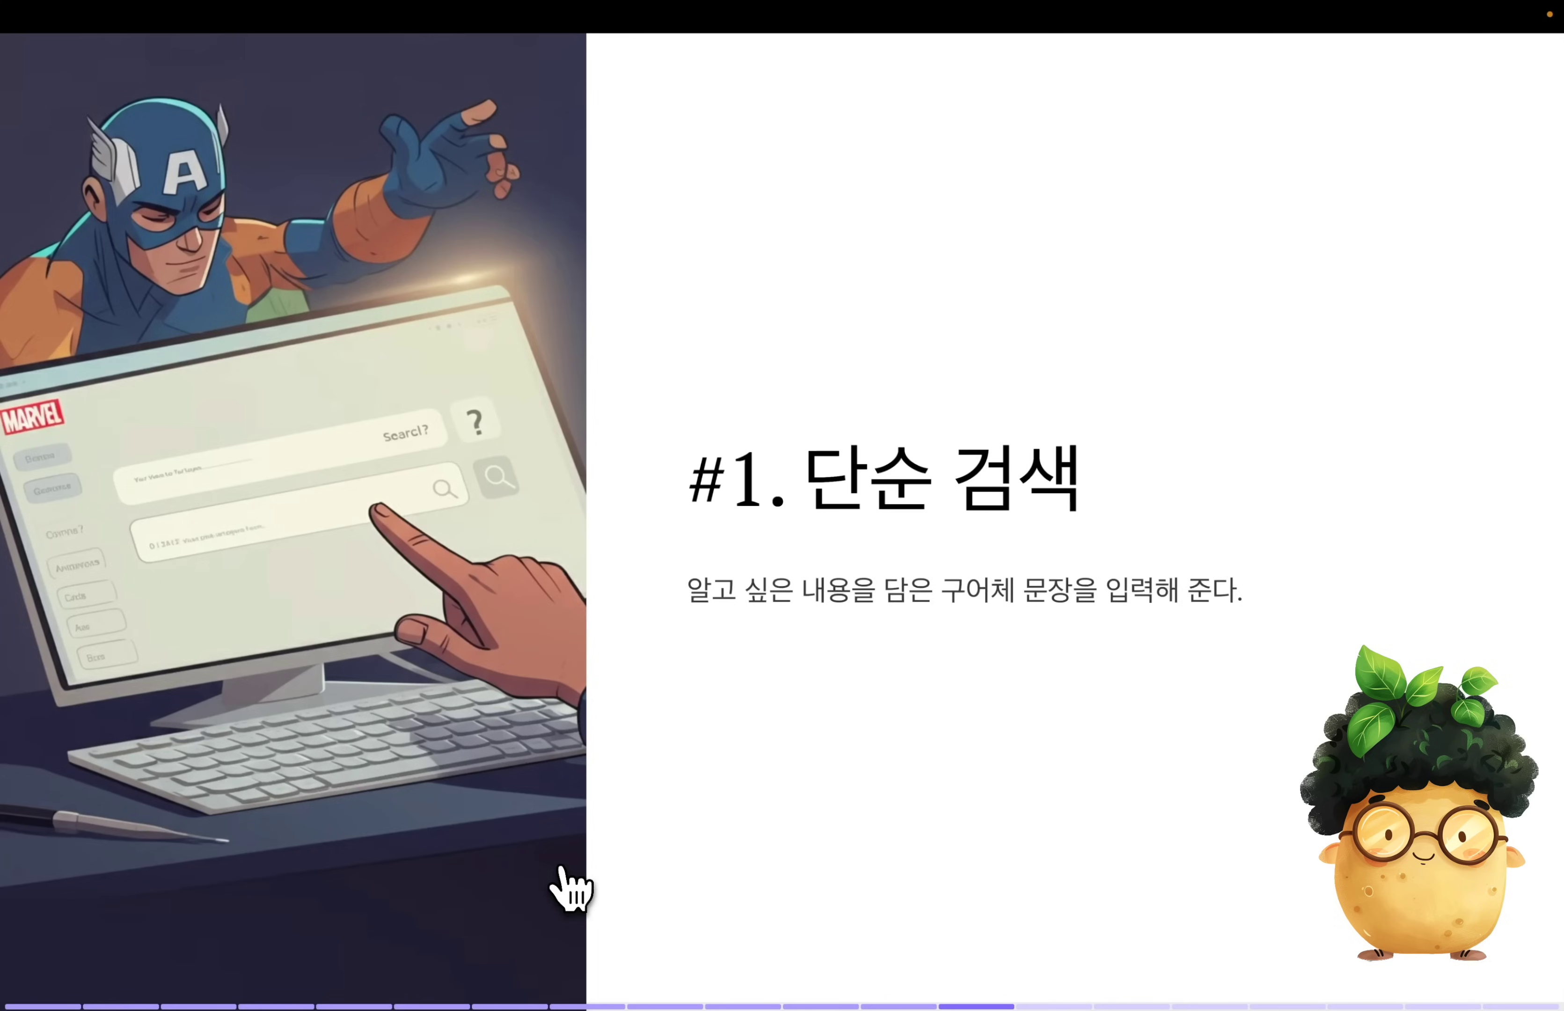
pyautogui.press('Right')
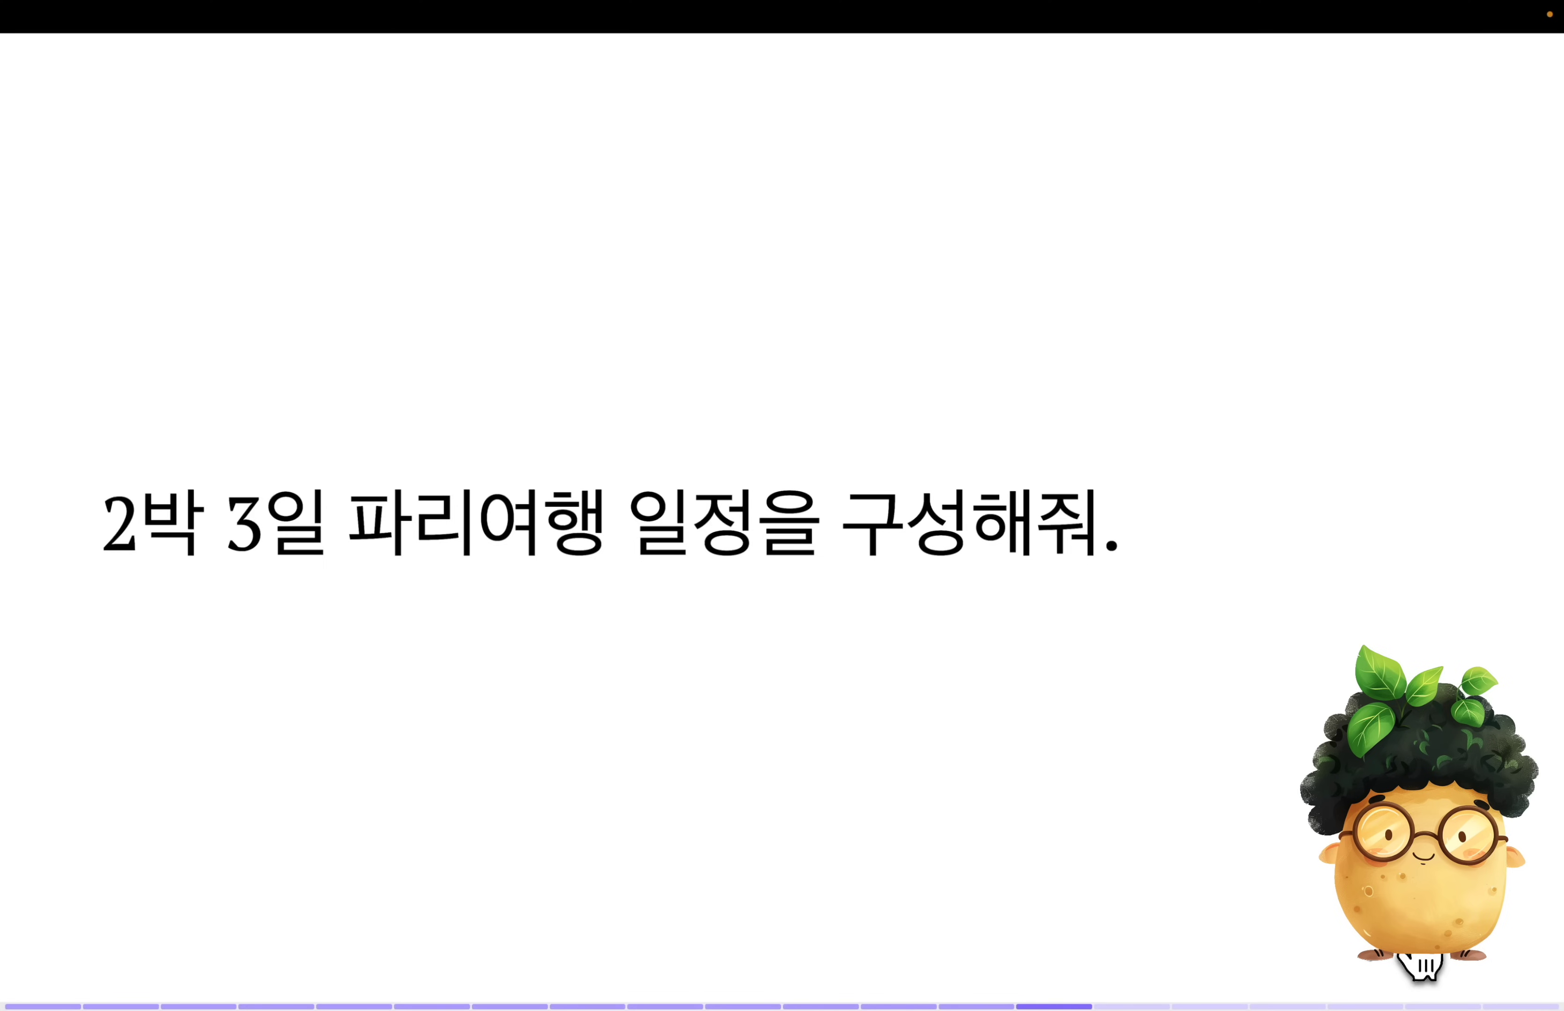
pyautogui.press('Right')
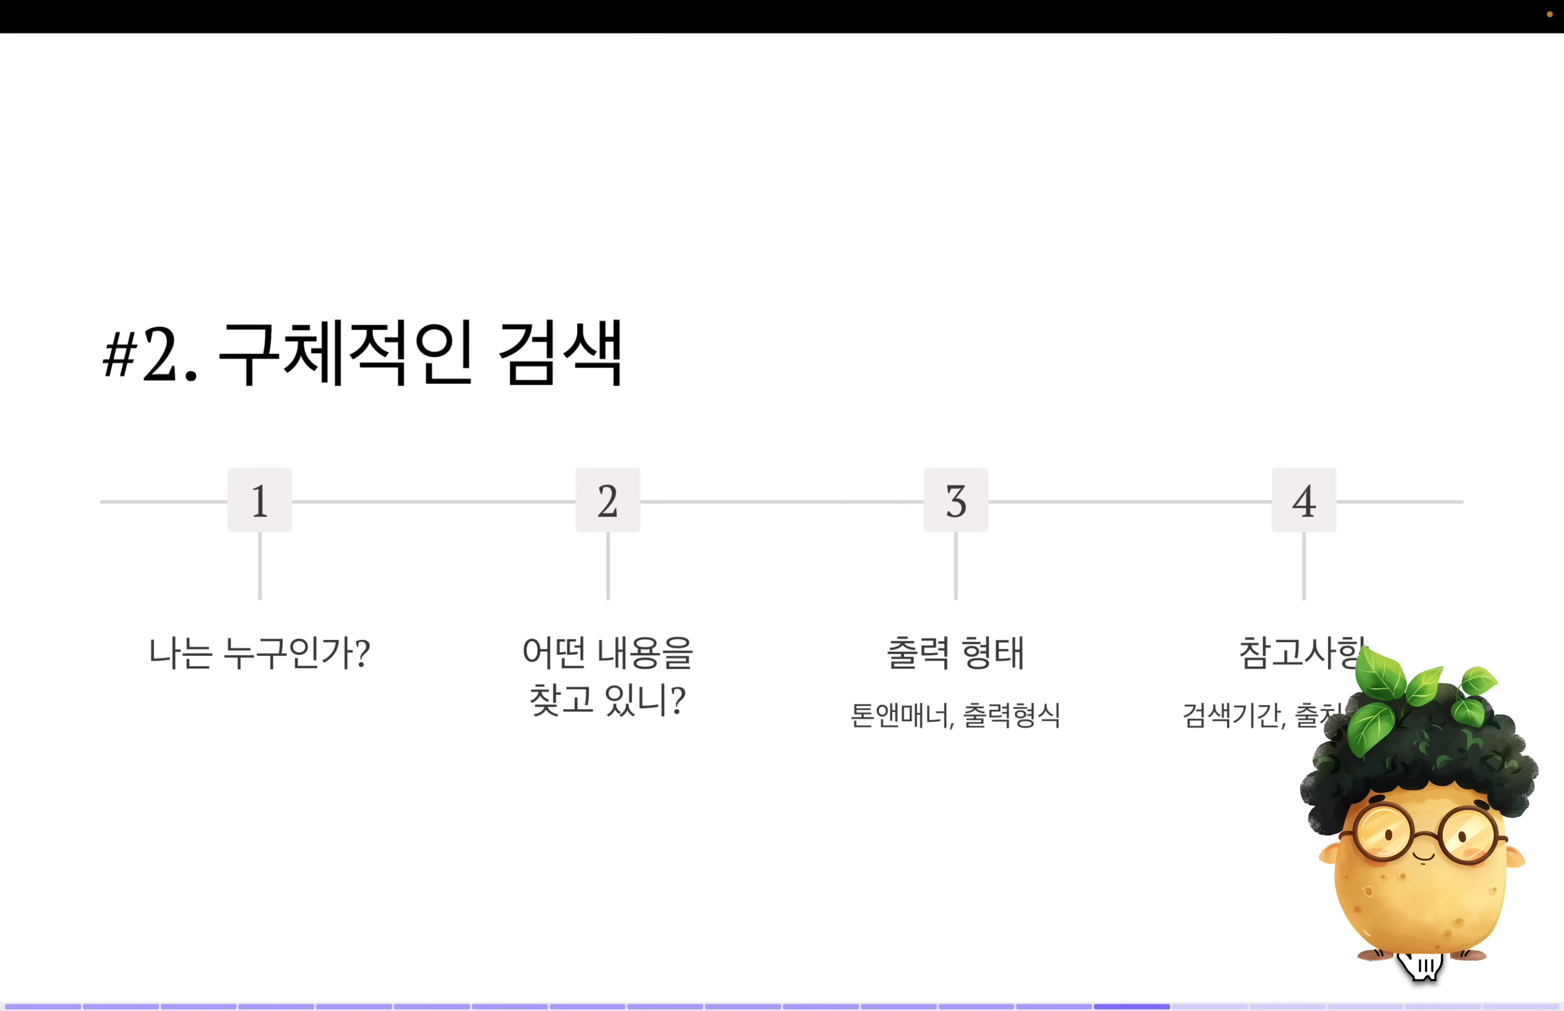
pyautogui.press('Right')
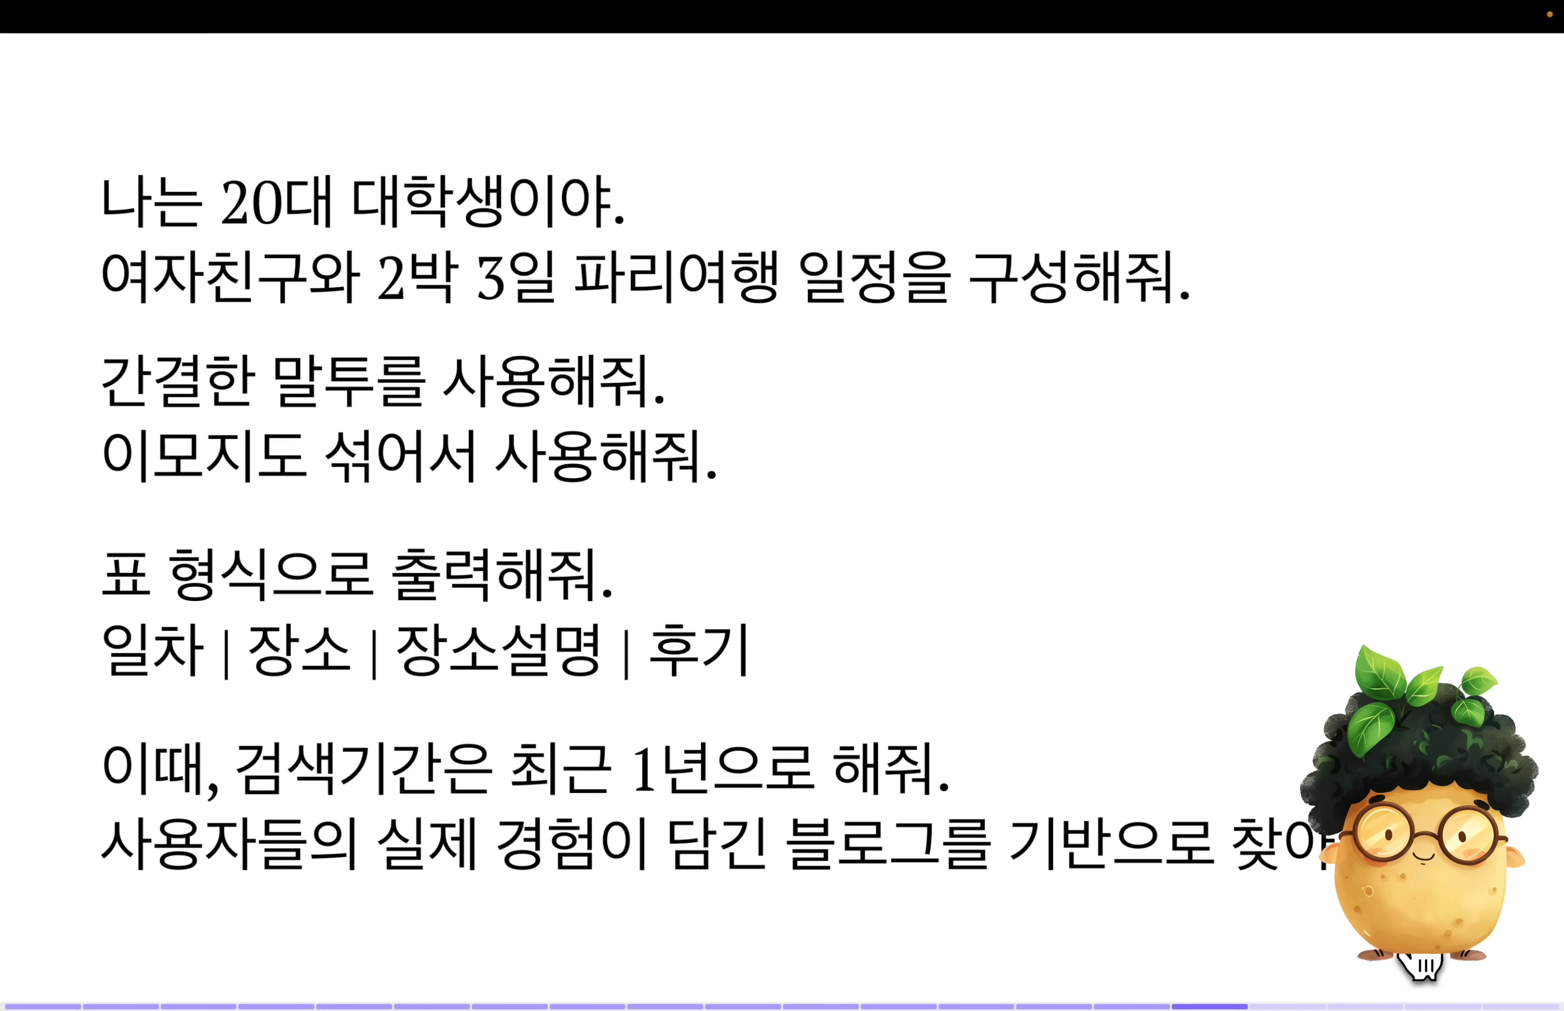
pyautogui.press('Right')
pyautogui.press('Right')
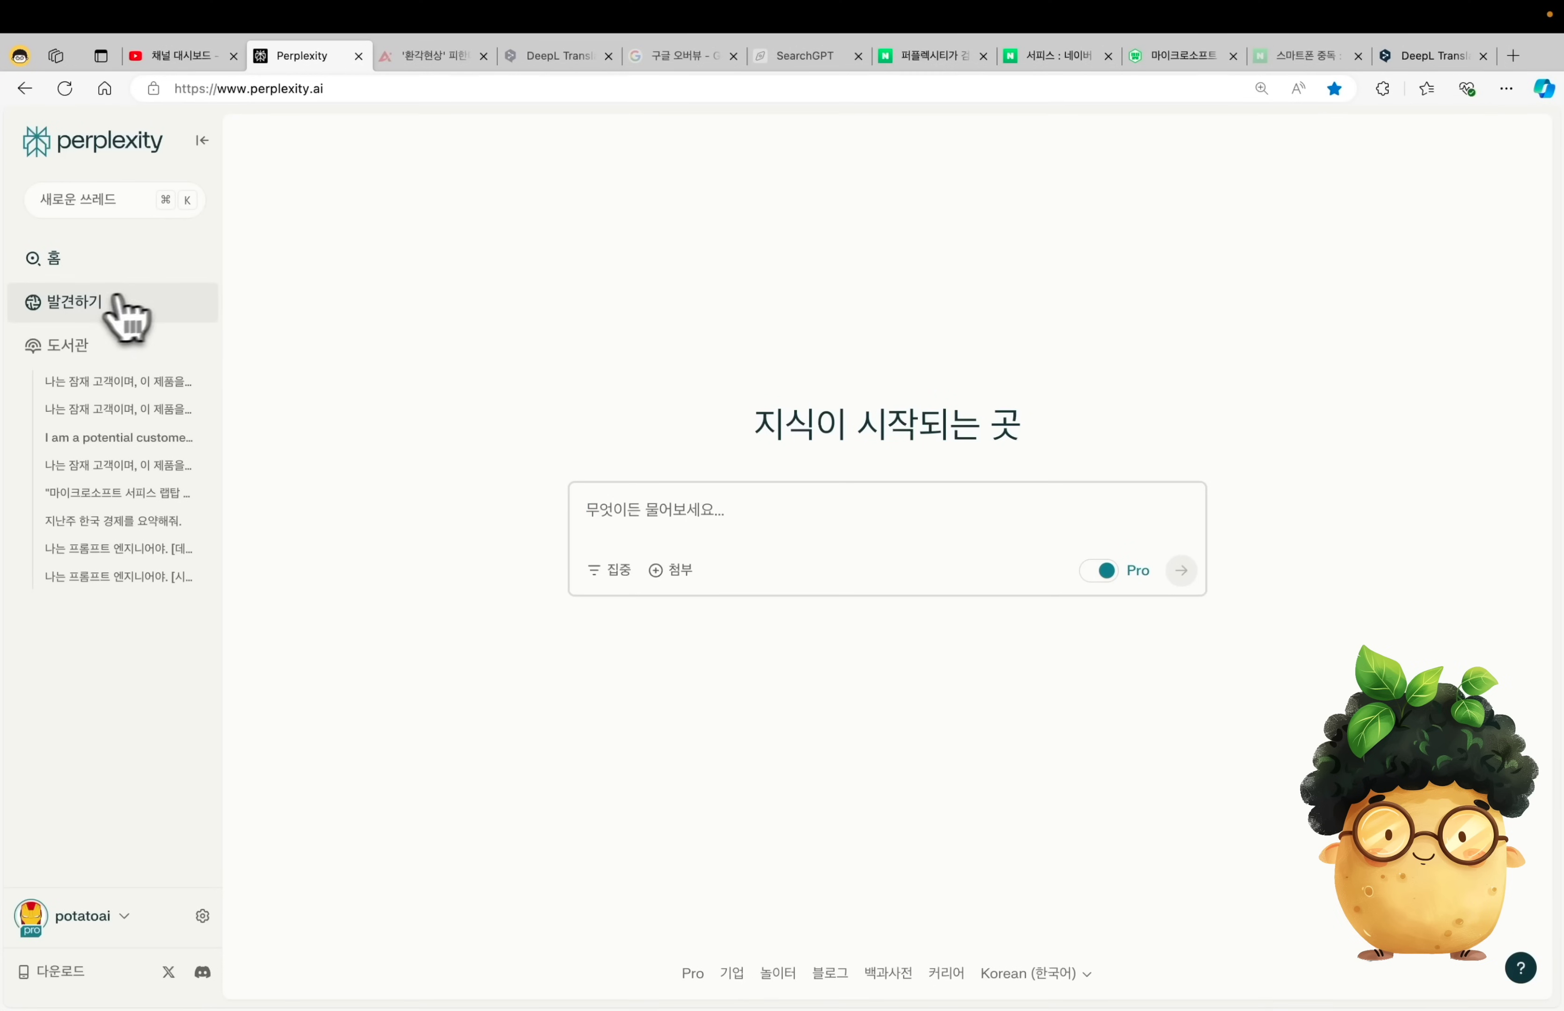
# - Open the article "Alphabet's Salmon Farming Startup" from the 발견하기 feed and read through its sections
pyautogui.click(99, 309)
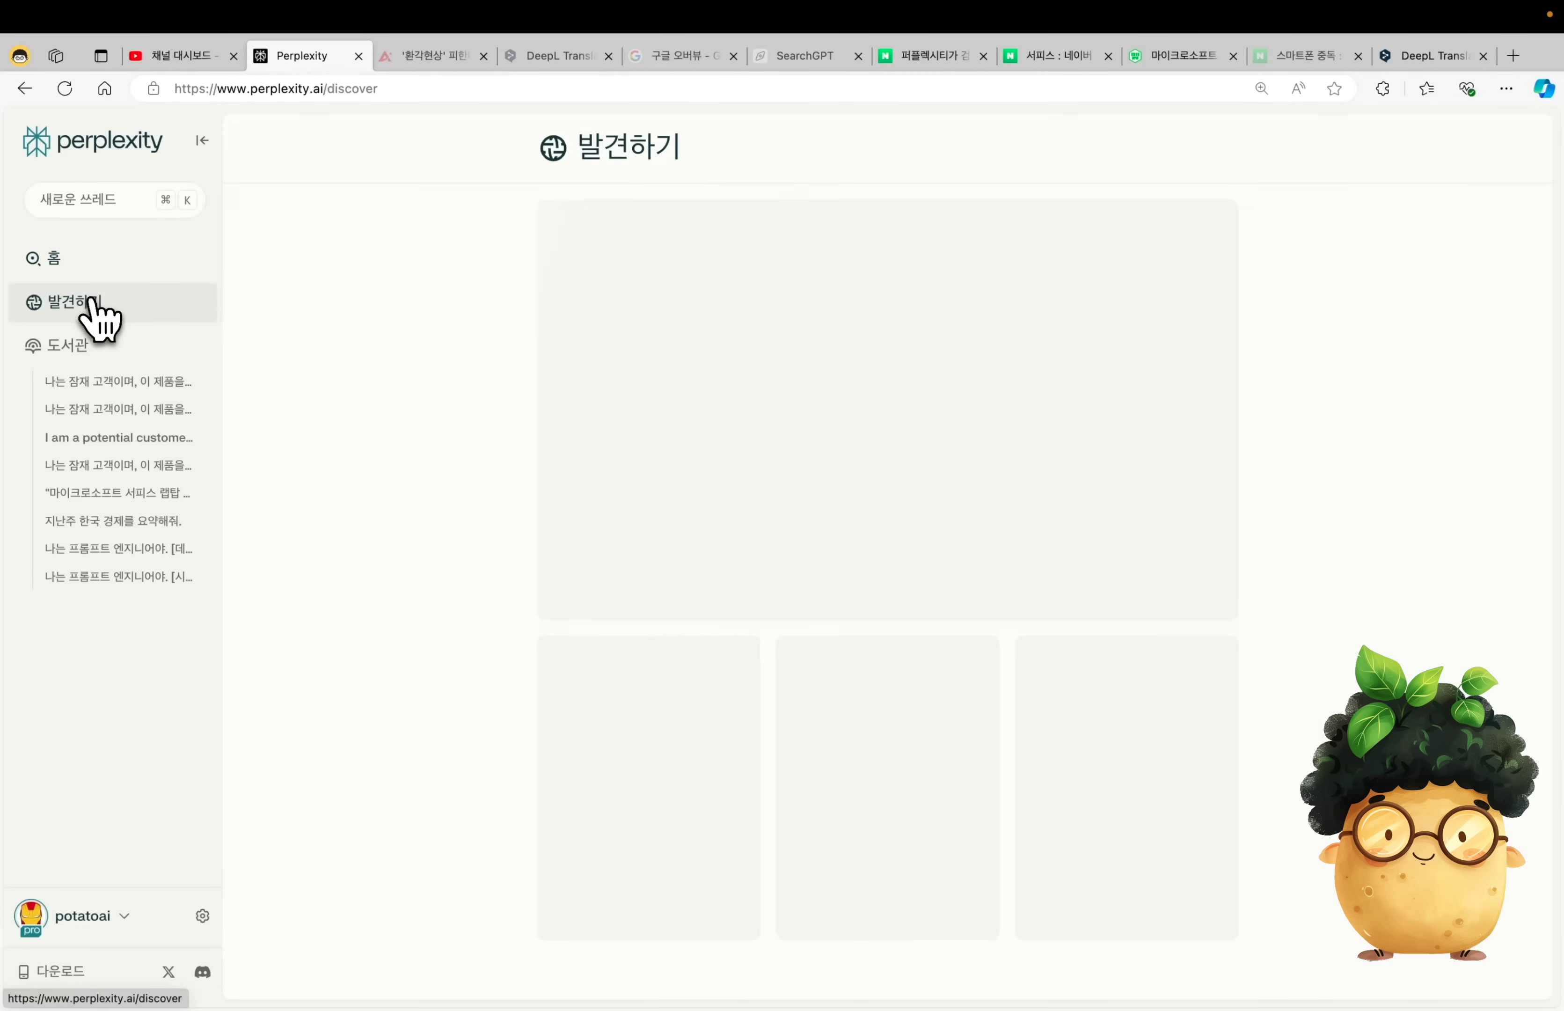
pyautogui.scroll(-2, 322, 378)
pyautogui.scroll(-15, 322, 378)
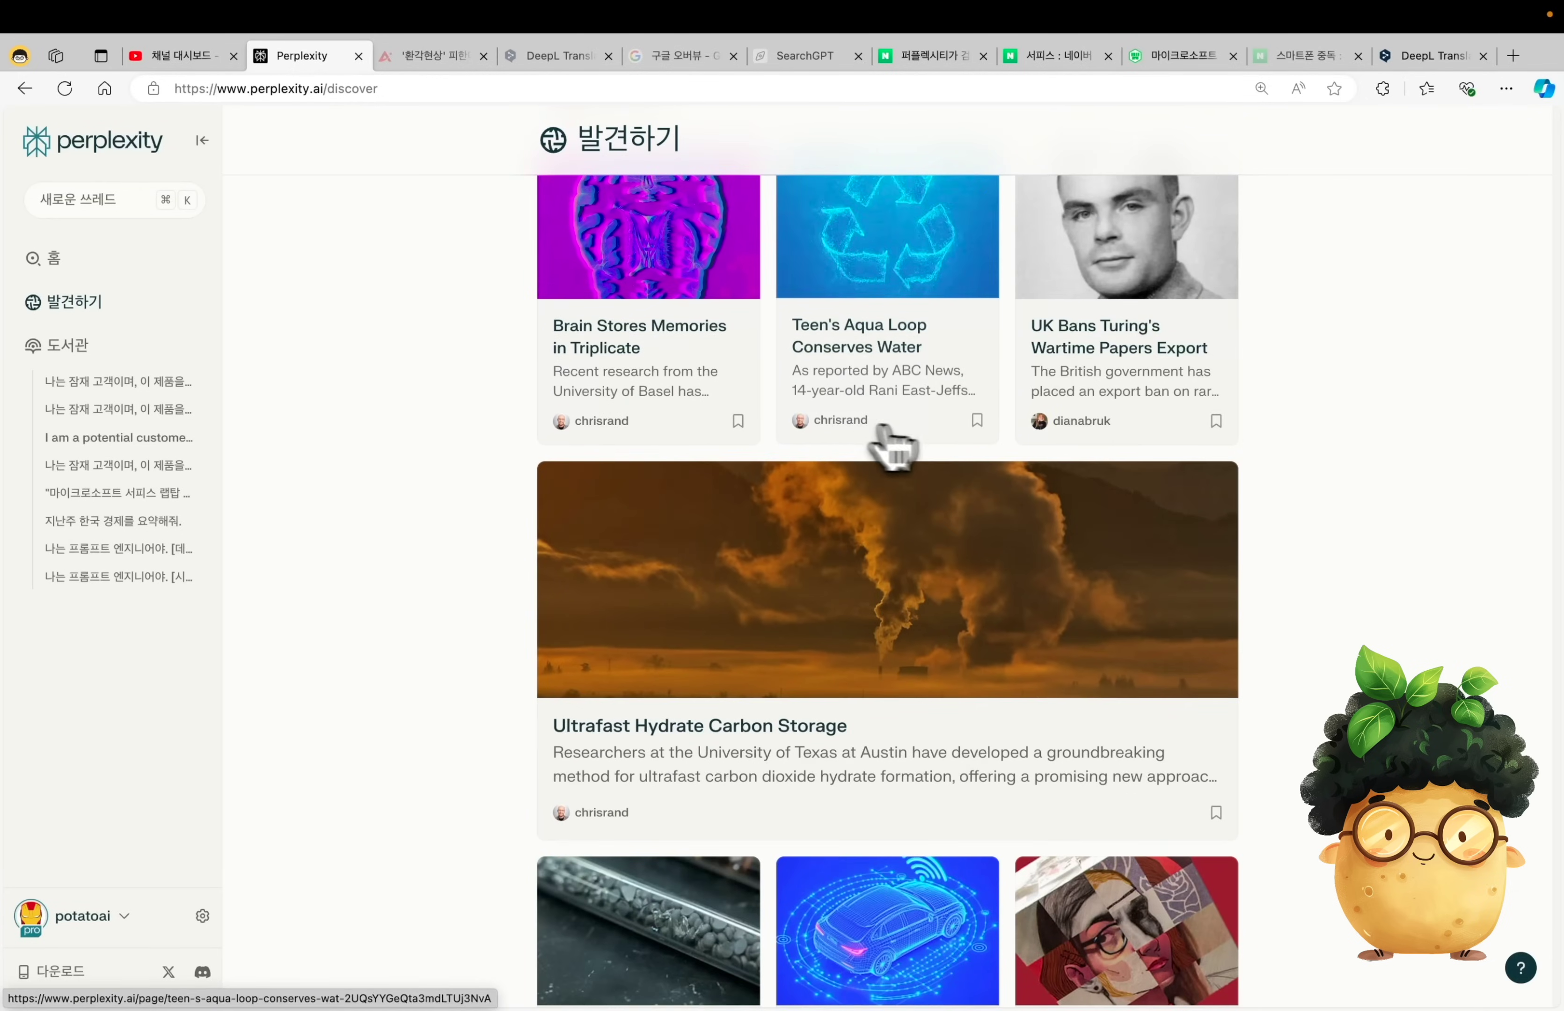
pyautogui.scroll(-9, 929, 775)
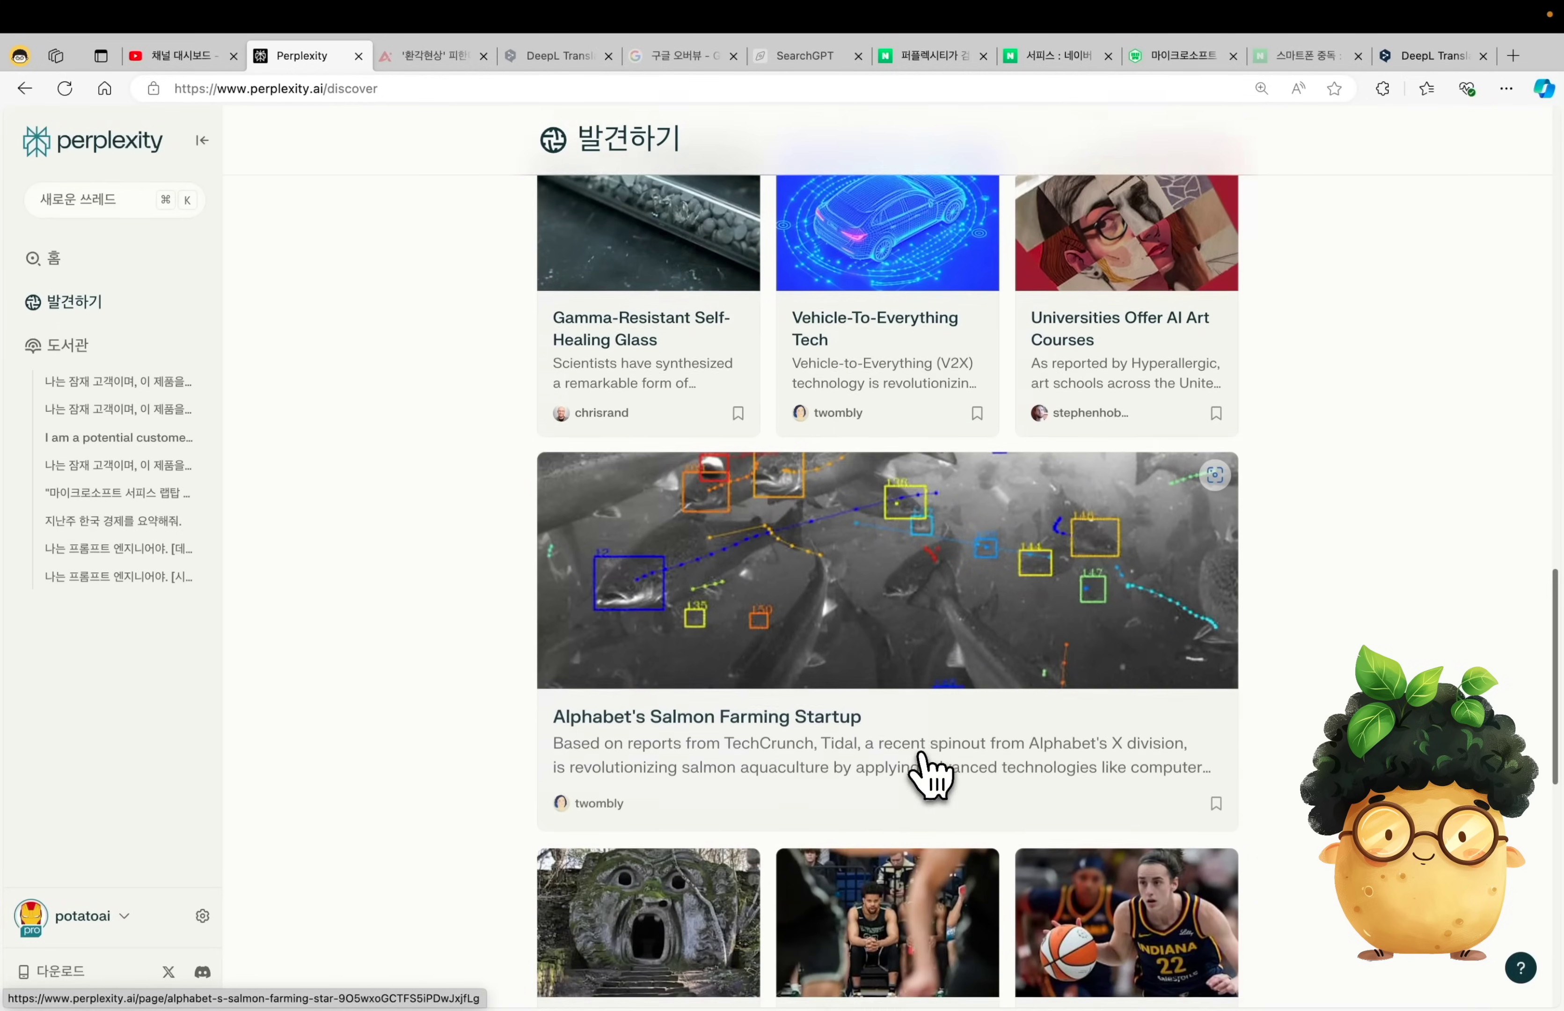
pyautogui.scroll(-1, 929, 775)
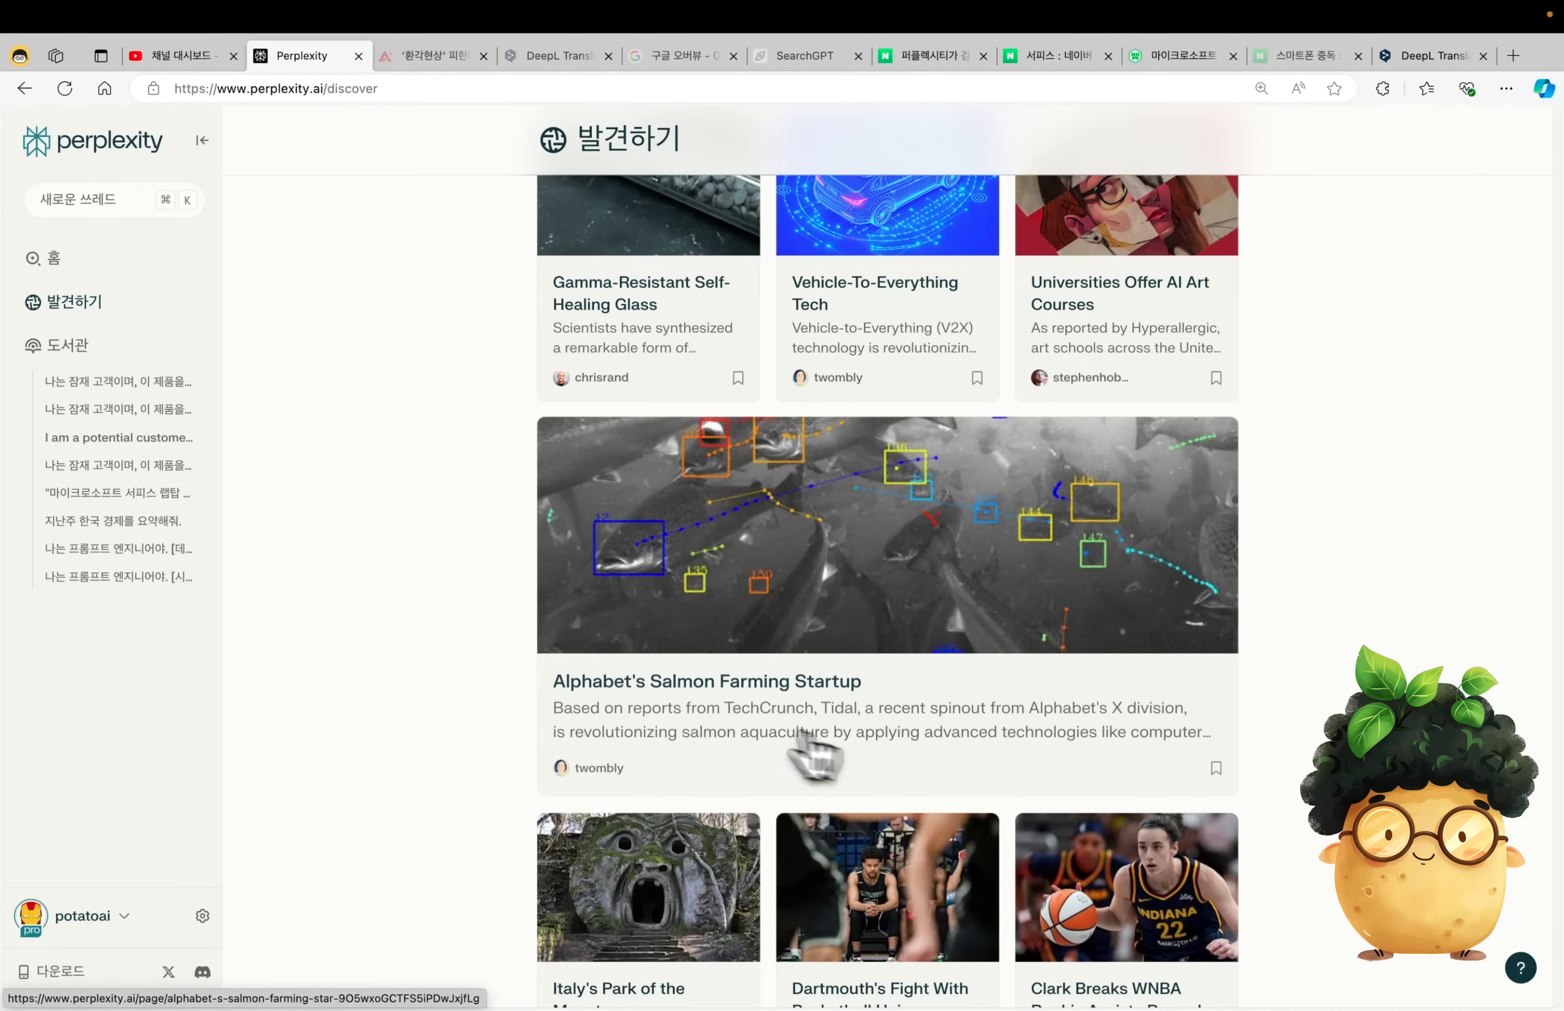
pyautogui.click(723, 693)
pyautogui.scroll(-6, 726, 715)
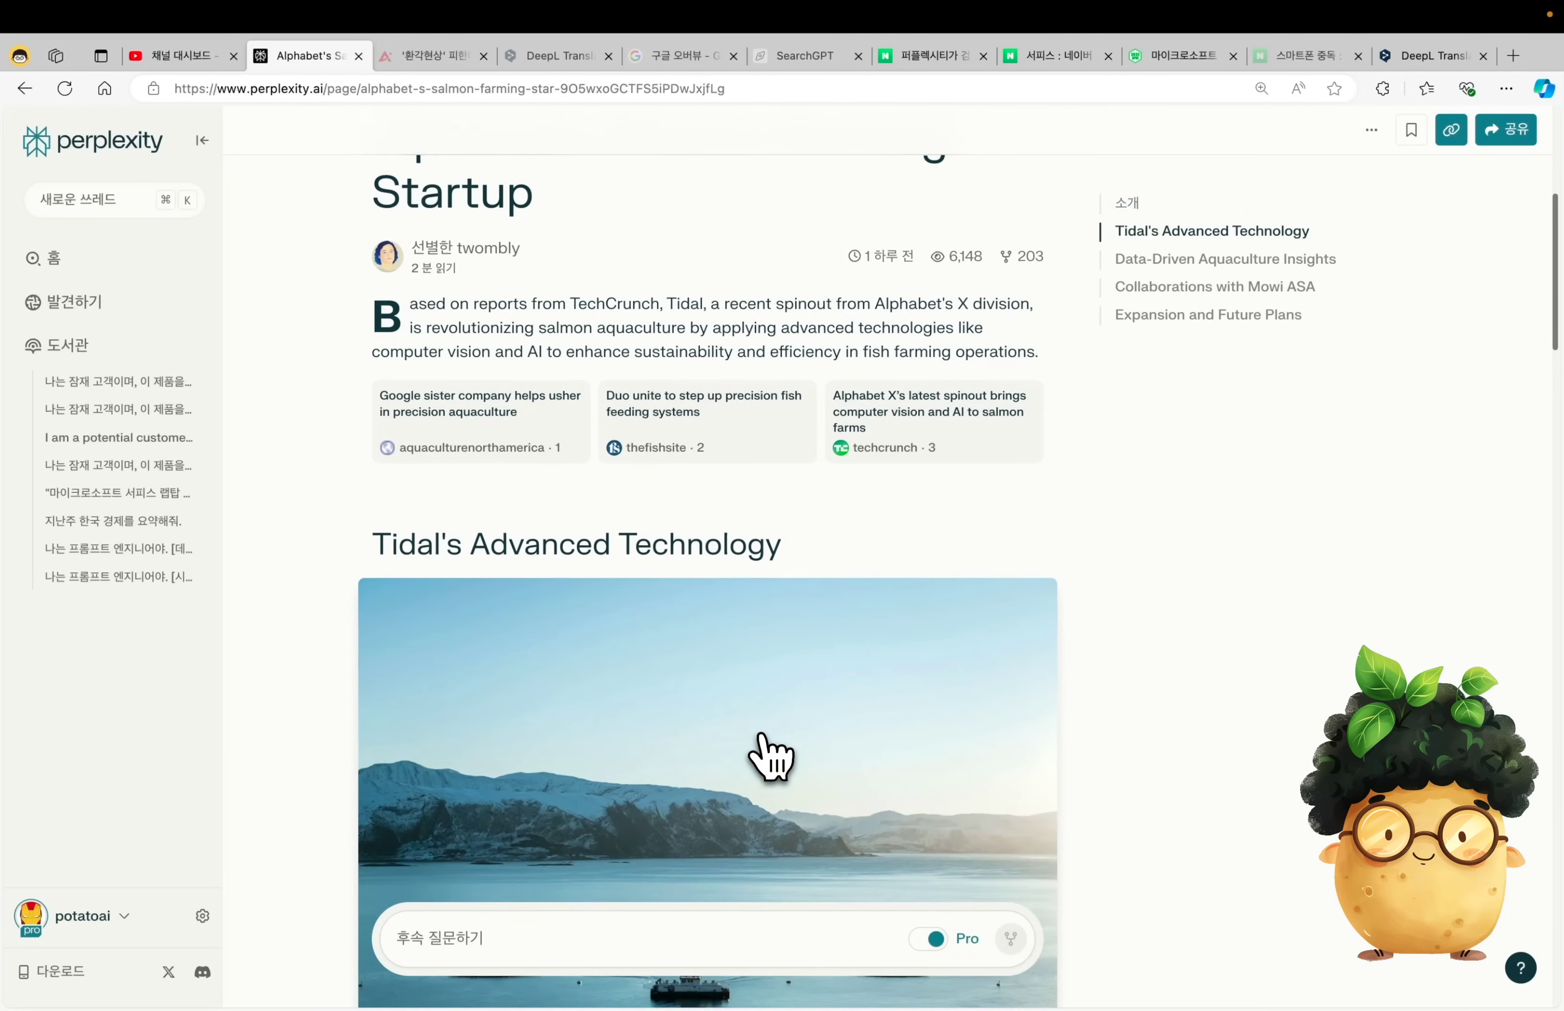
pyautogui.scroll(-13, 770, 757)
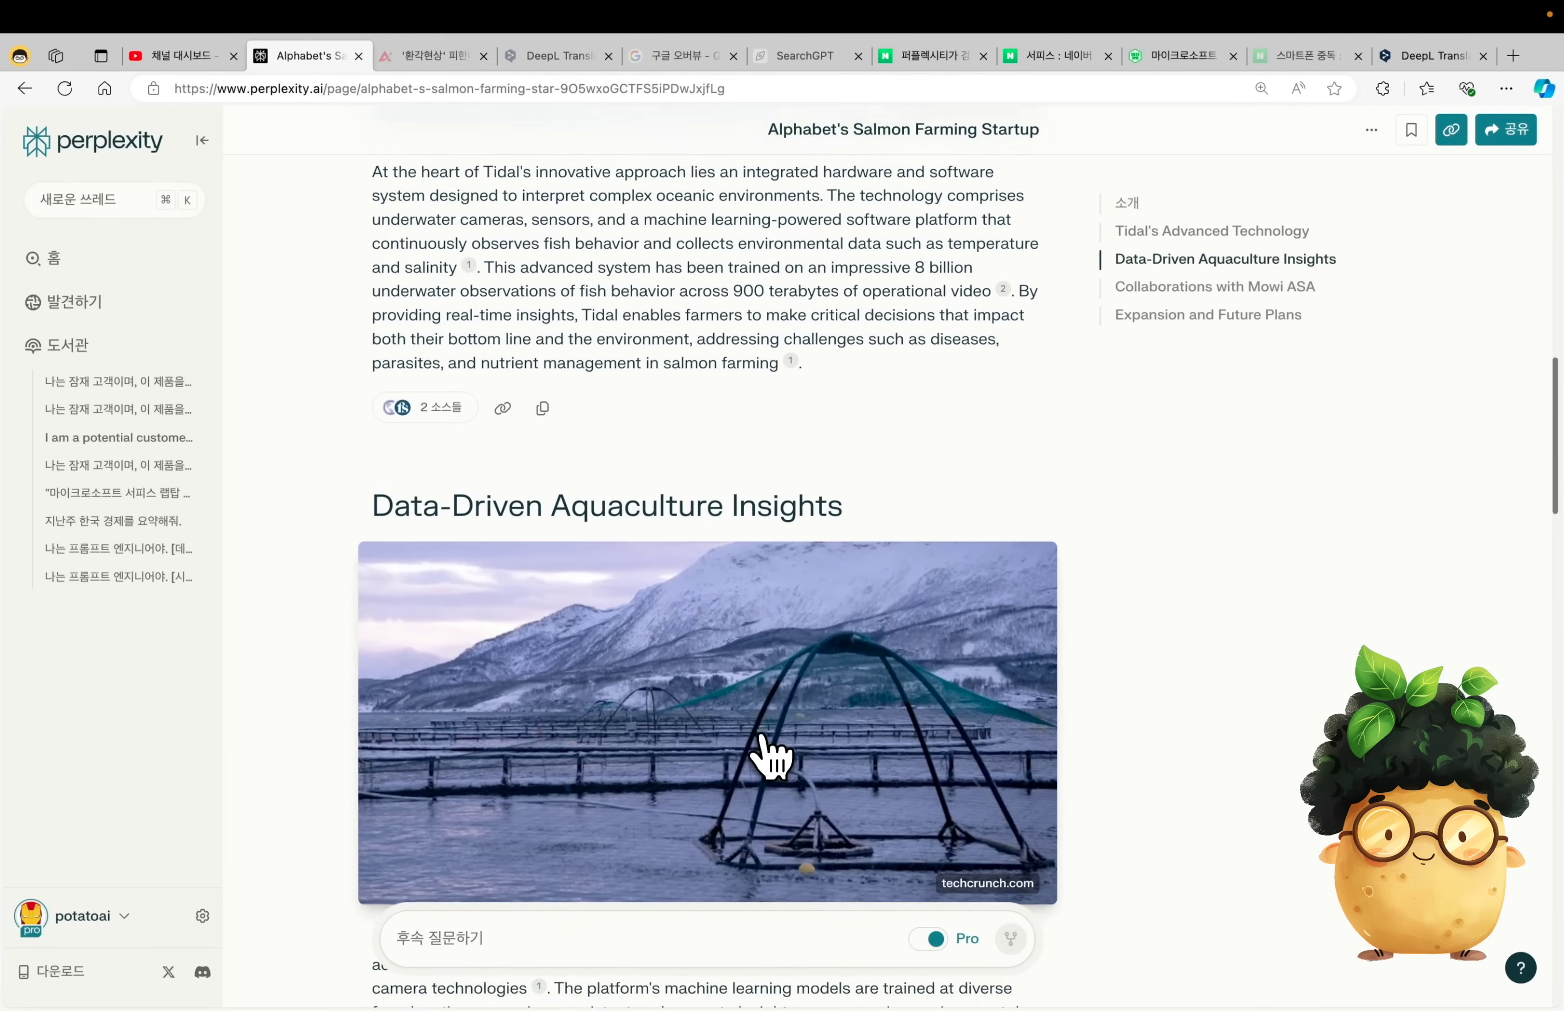
pyautogui.scroll(-12, 770, 757)
pyautogui.scroll(-12, 769, 756)
# - Return to the 발견하기 feed, find the article "Midjourney's Web Version Opens Up" and look through its content and sources
pyautogui.hotkey('alt', 'Left')
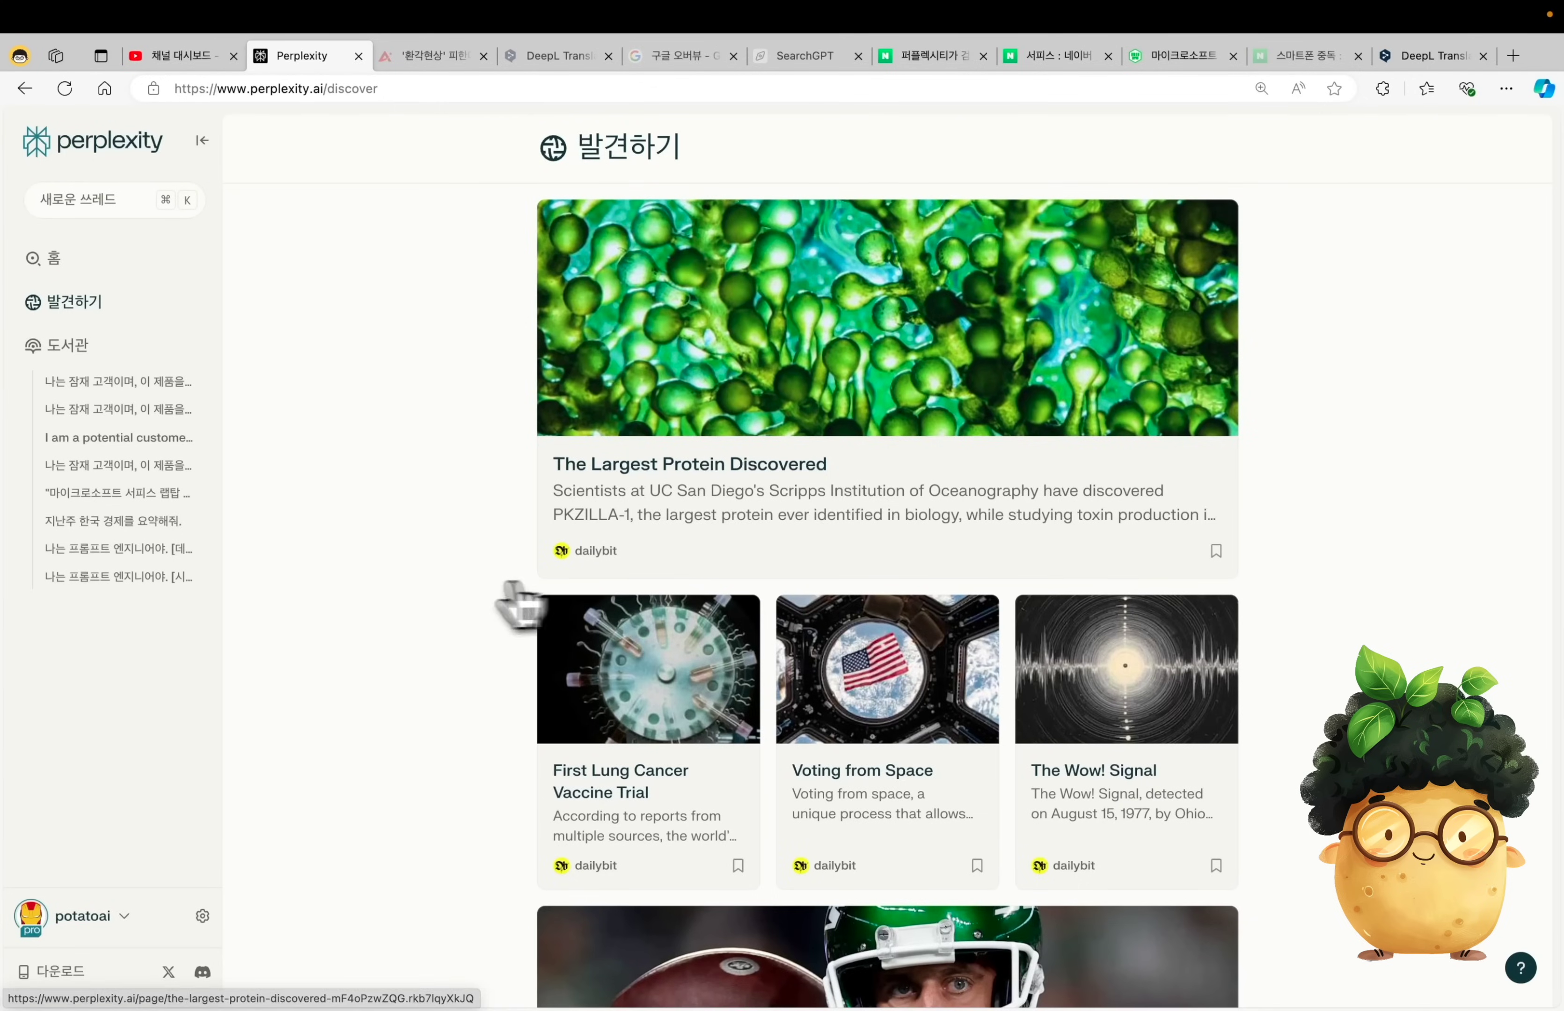
pyautogui.scroll(-11, 454, 604)
pyautogui.scroll(-11, 464, 604)
pyautogui.scroll(-6, 463, 605)
pyautogui.scroll(-11, 464, 604)
pyautogui.scroll(-4, 460, 604)
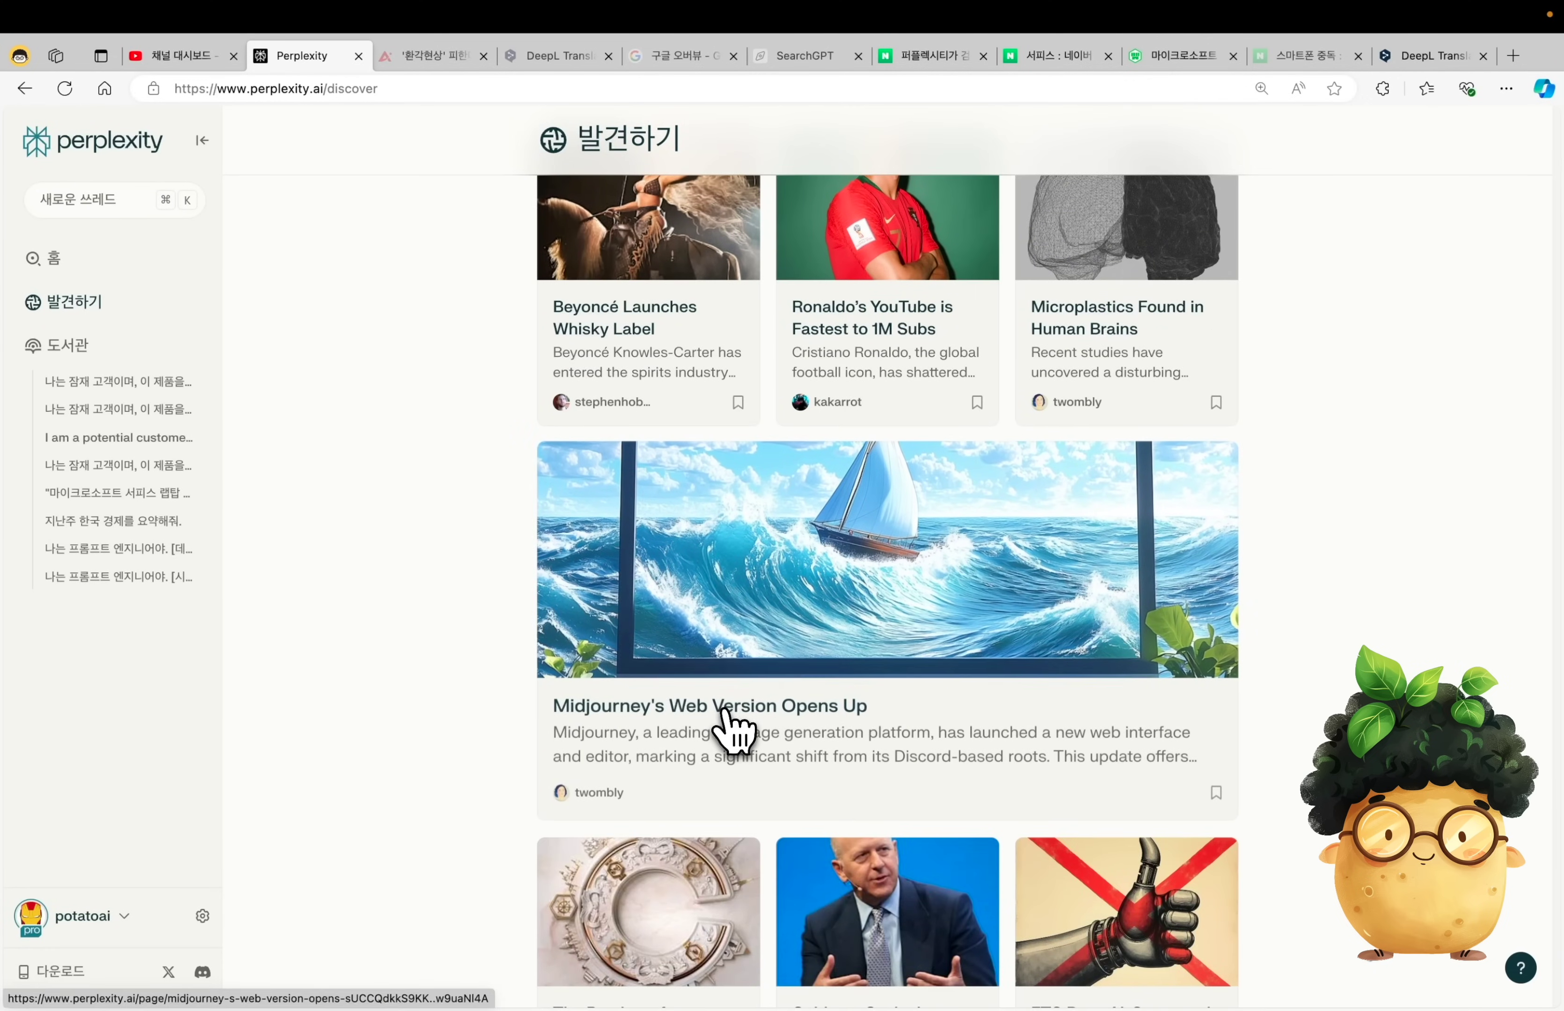
pyautogui.click(732, 730)
pyautogui.scroll(-3, 733, 731)
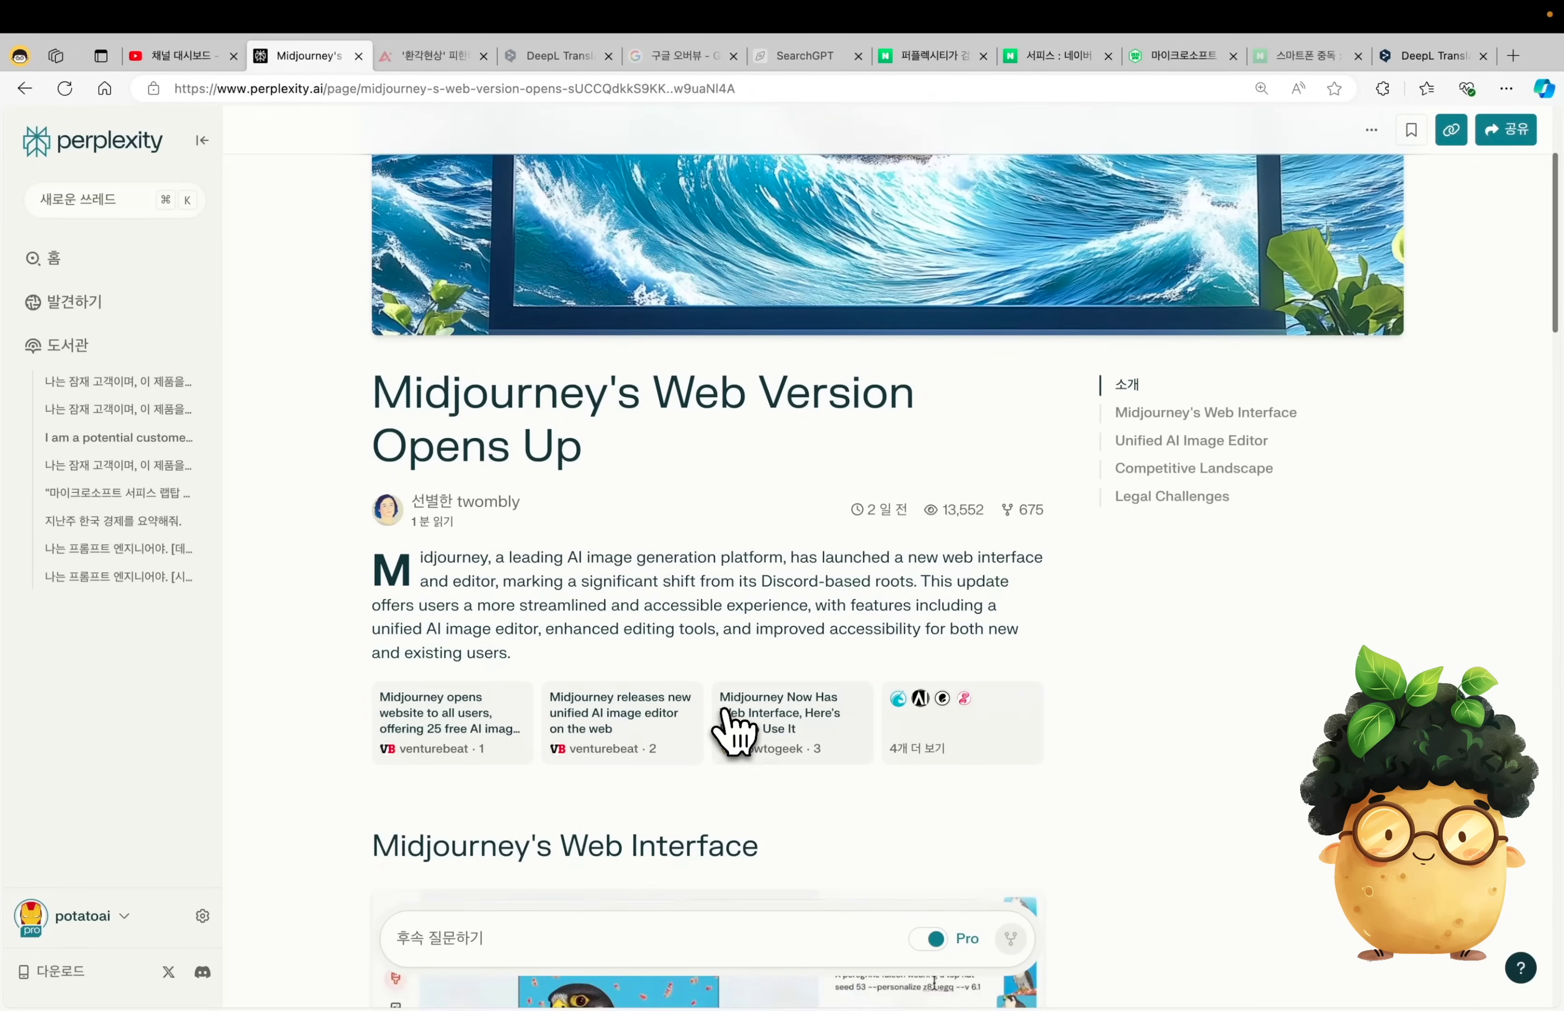
pyautogui.scroll(-10, 732, 730)
pyautogui.scroll(-1, 731, 730)
# - Ask "코파일럿+PC는 망할까?" in a new thread and follow up with the suggested questions on battery life and its change during AI tasks
pyautogui.press('super+k')
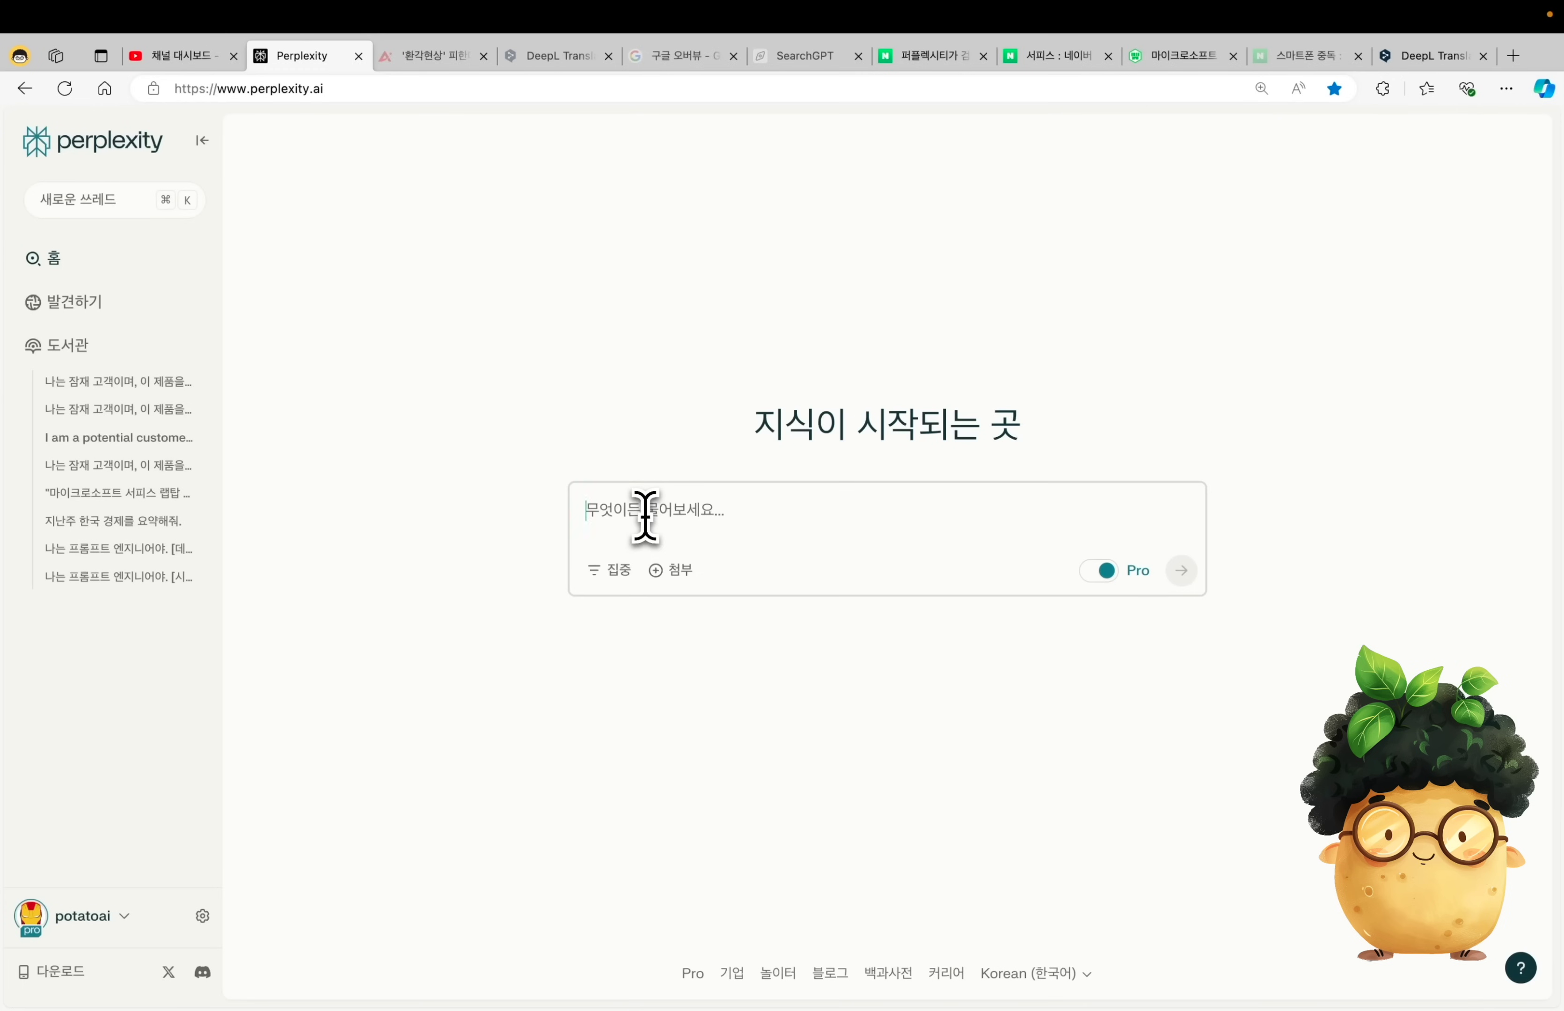
pyautogui.write('코파일럿 PC는 망할까?')
pyautogui.press('Return')
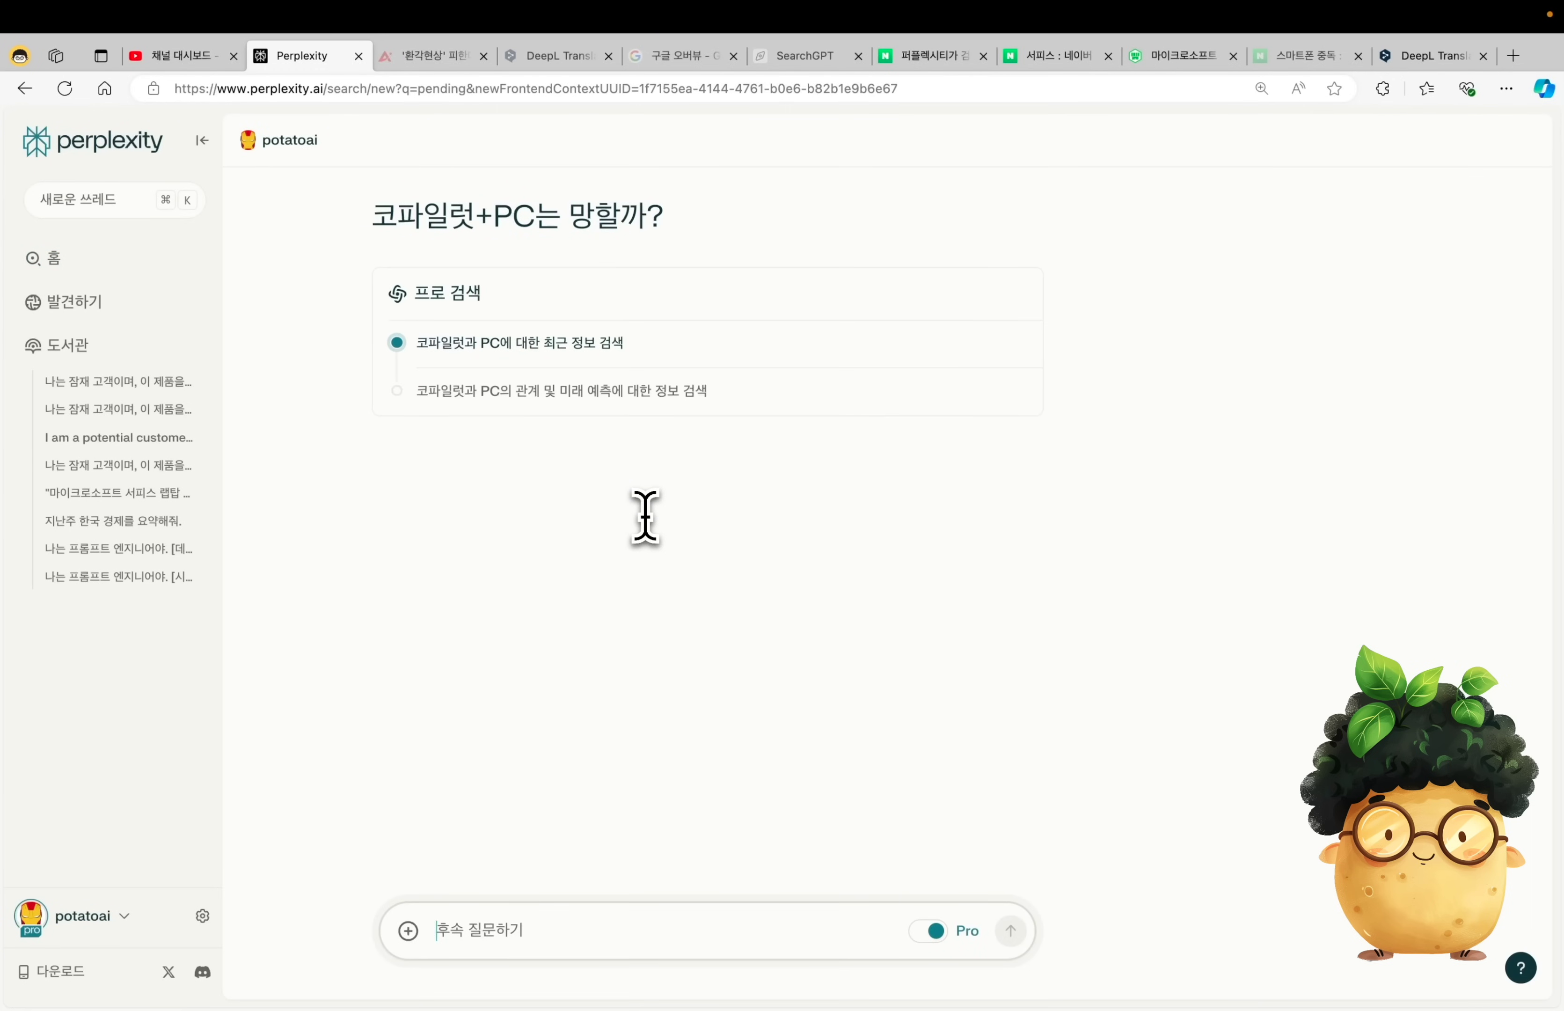
pyautogui.scroll(-10, 427, 611)
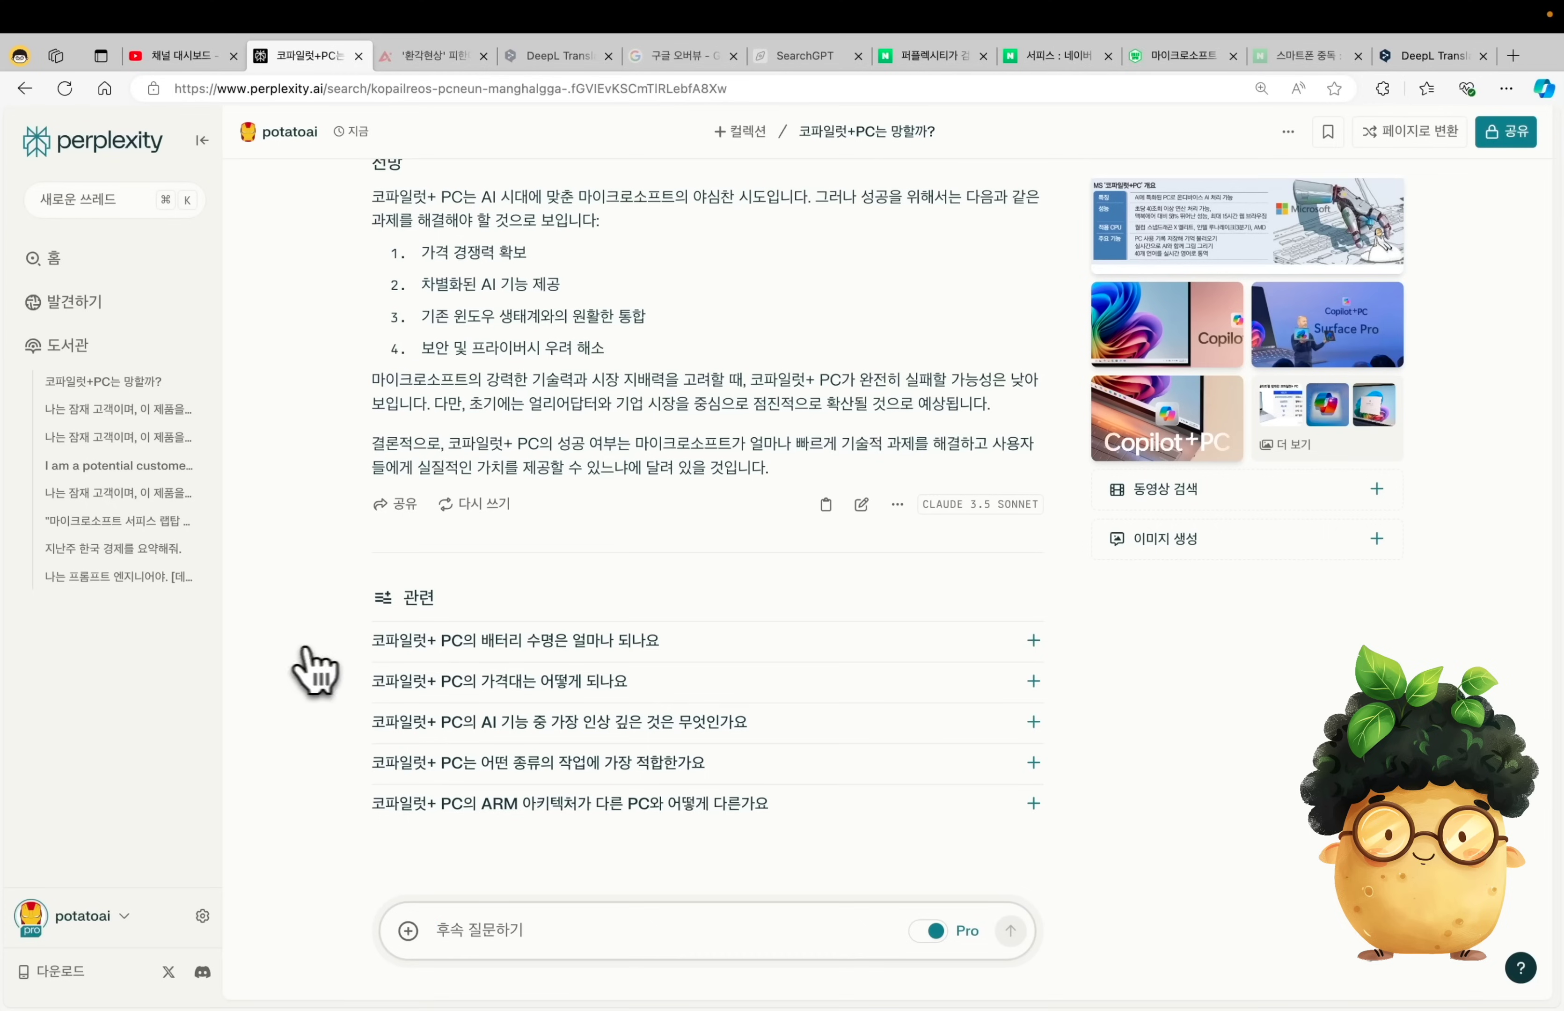
pyautogui.click(504, 640)
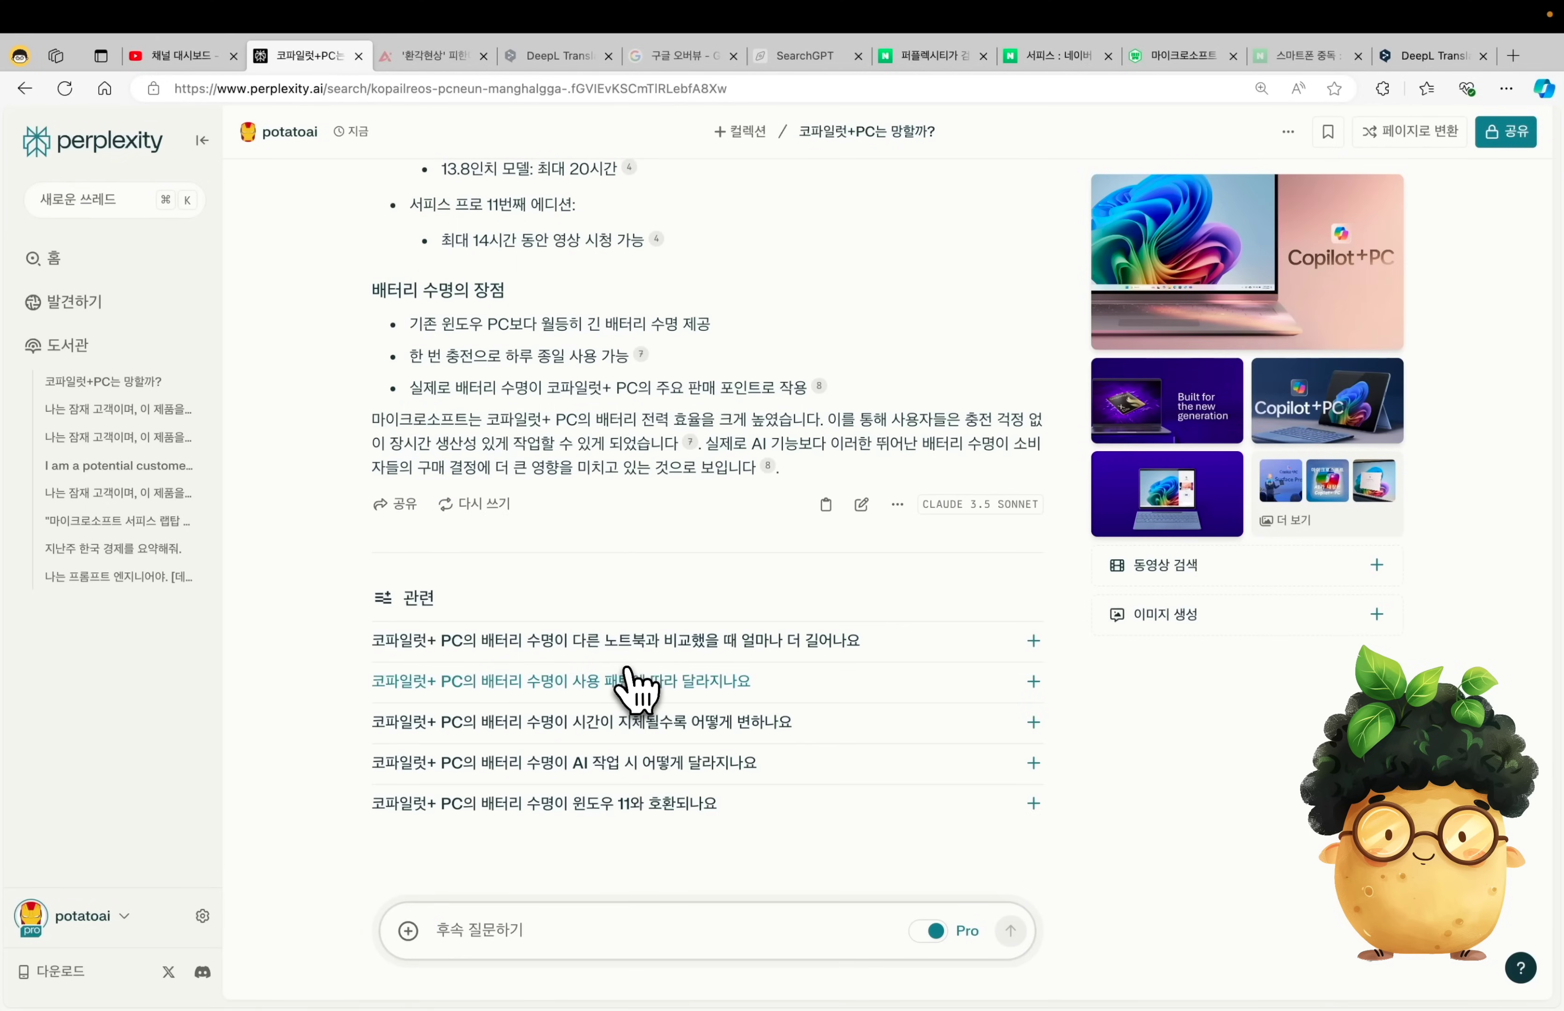
pyautogui.click(635, 762)
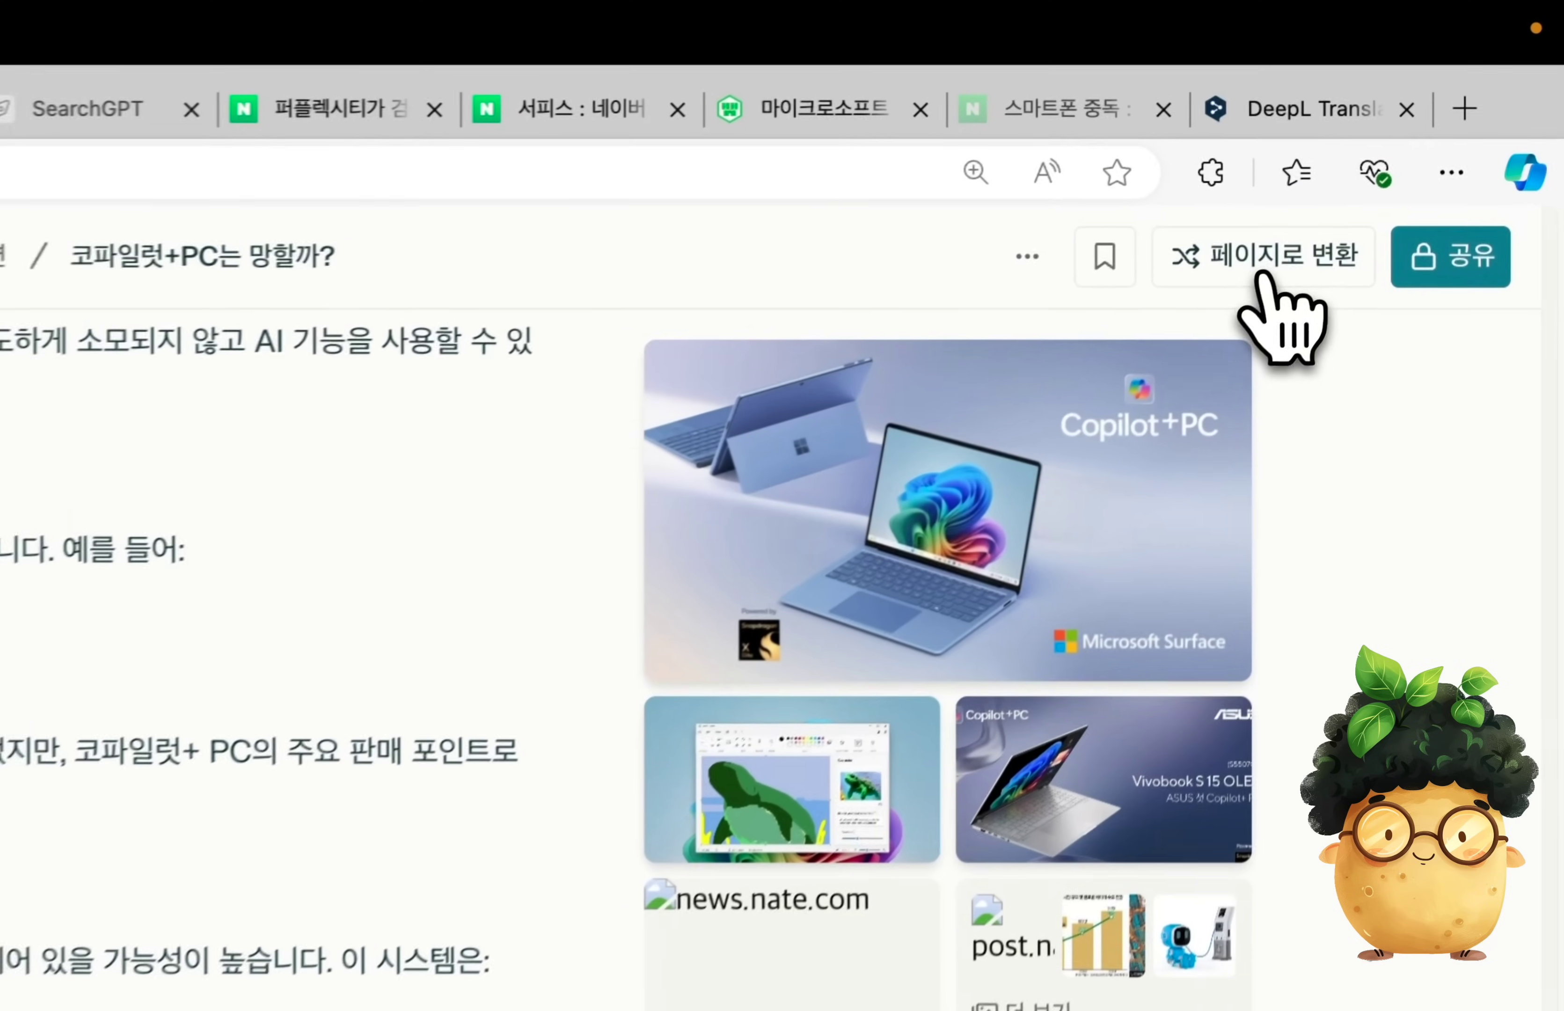
# - Convert the 코파일럿+PC thread into a page and look over the generated sections
pyautogui.click(1258, 276)
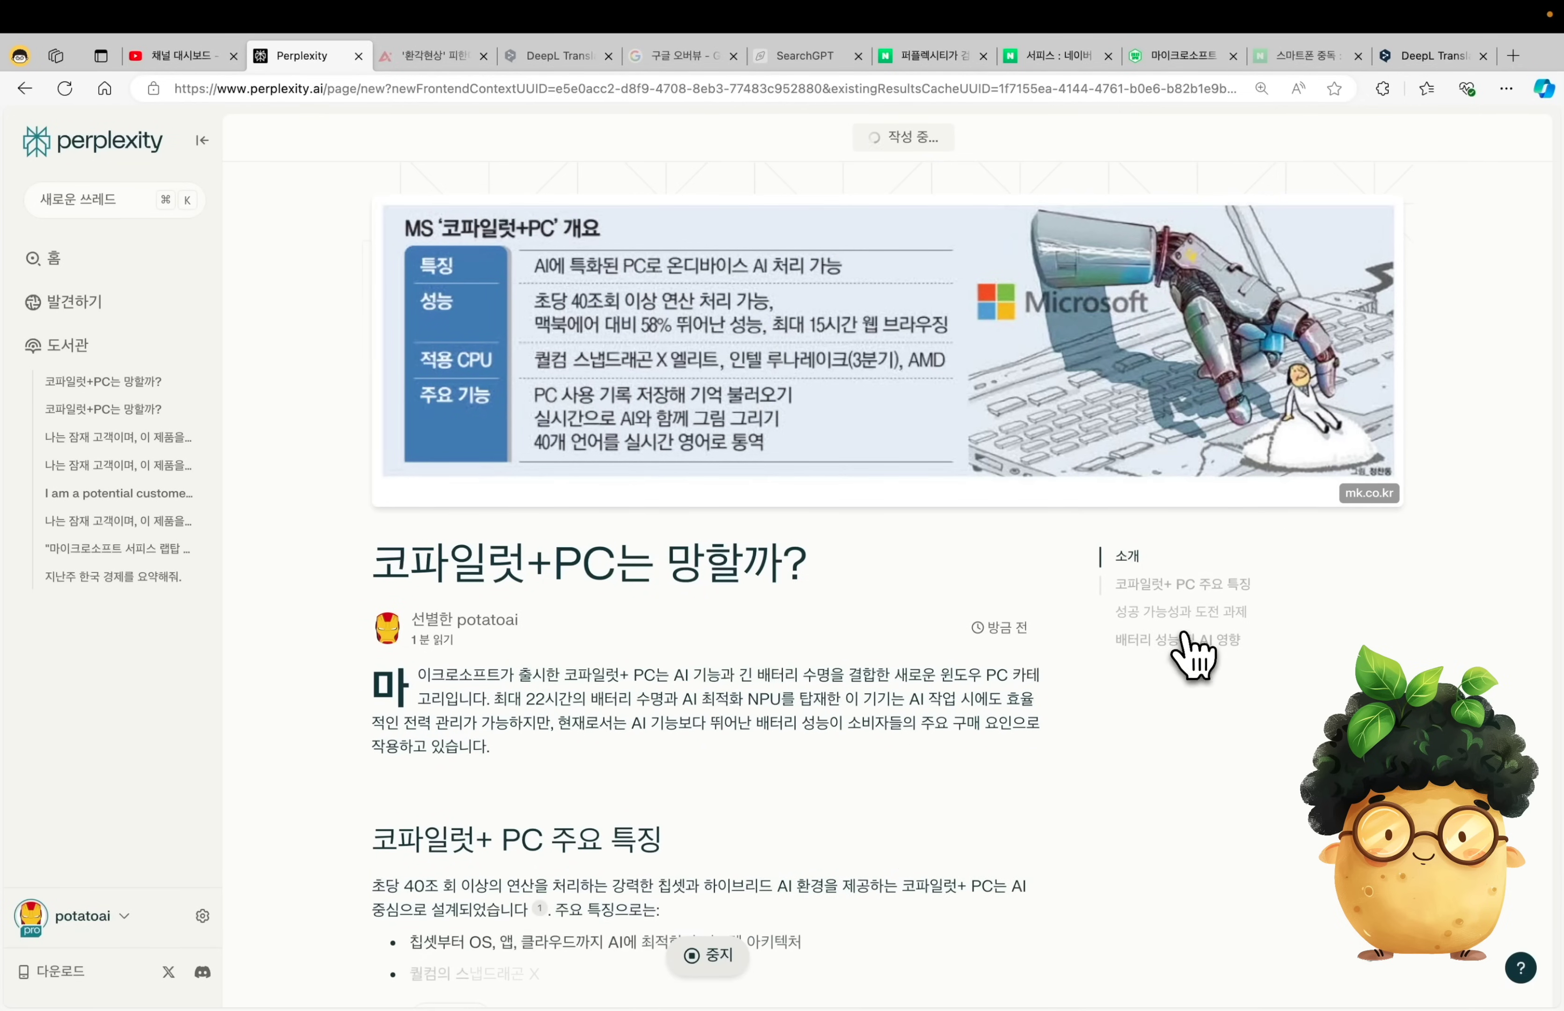
pyautogui.scroll(-5, 764, 723)
pyautogui.scroll(-7, 756, 713)
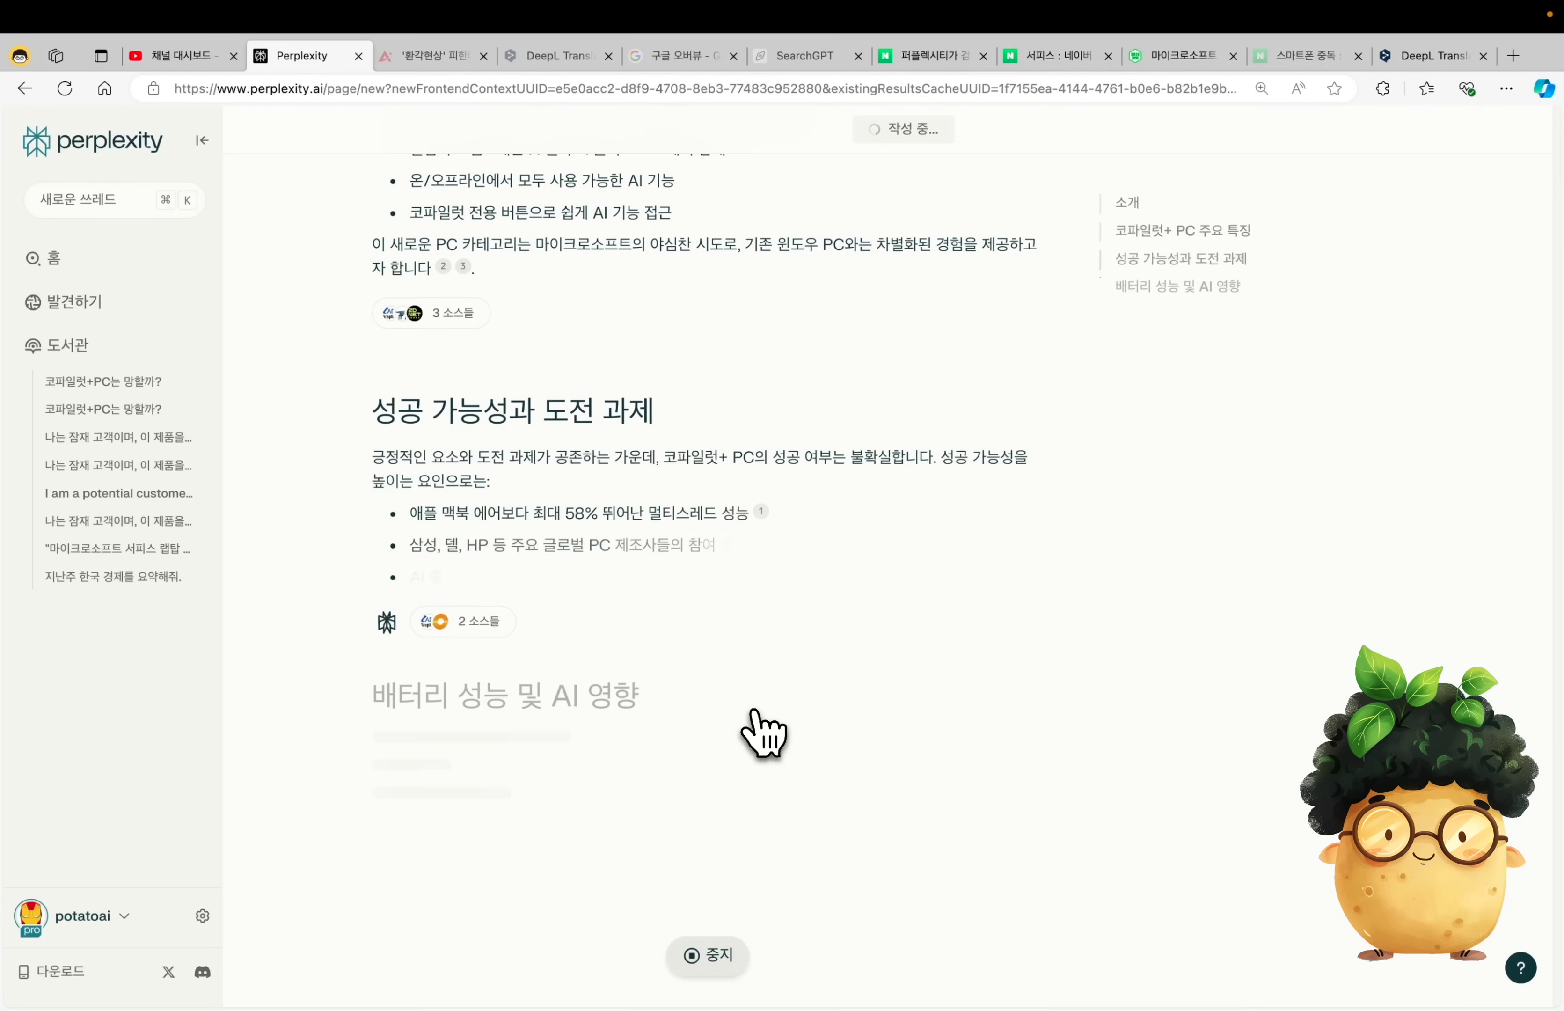
pyautogui.scroll(-5, 762, 733)
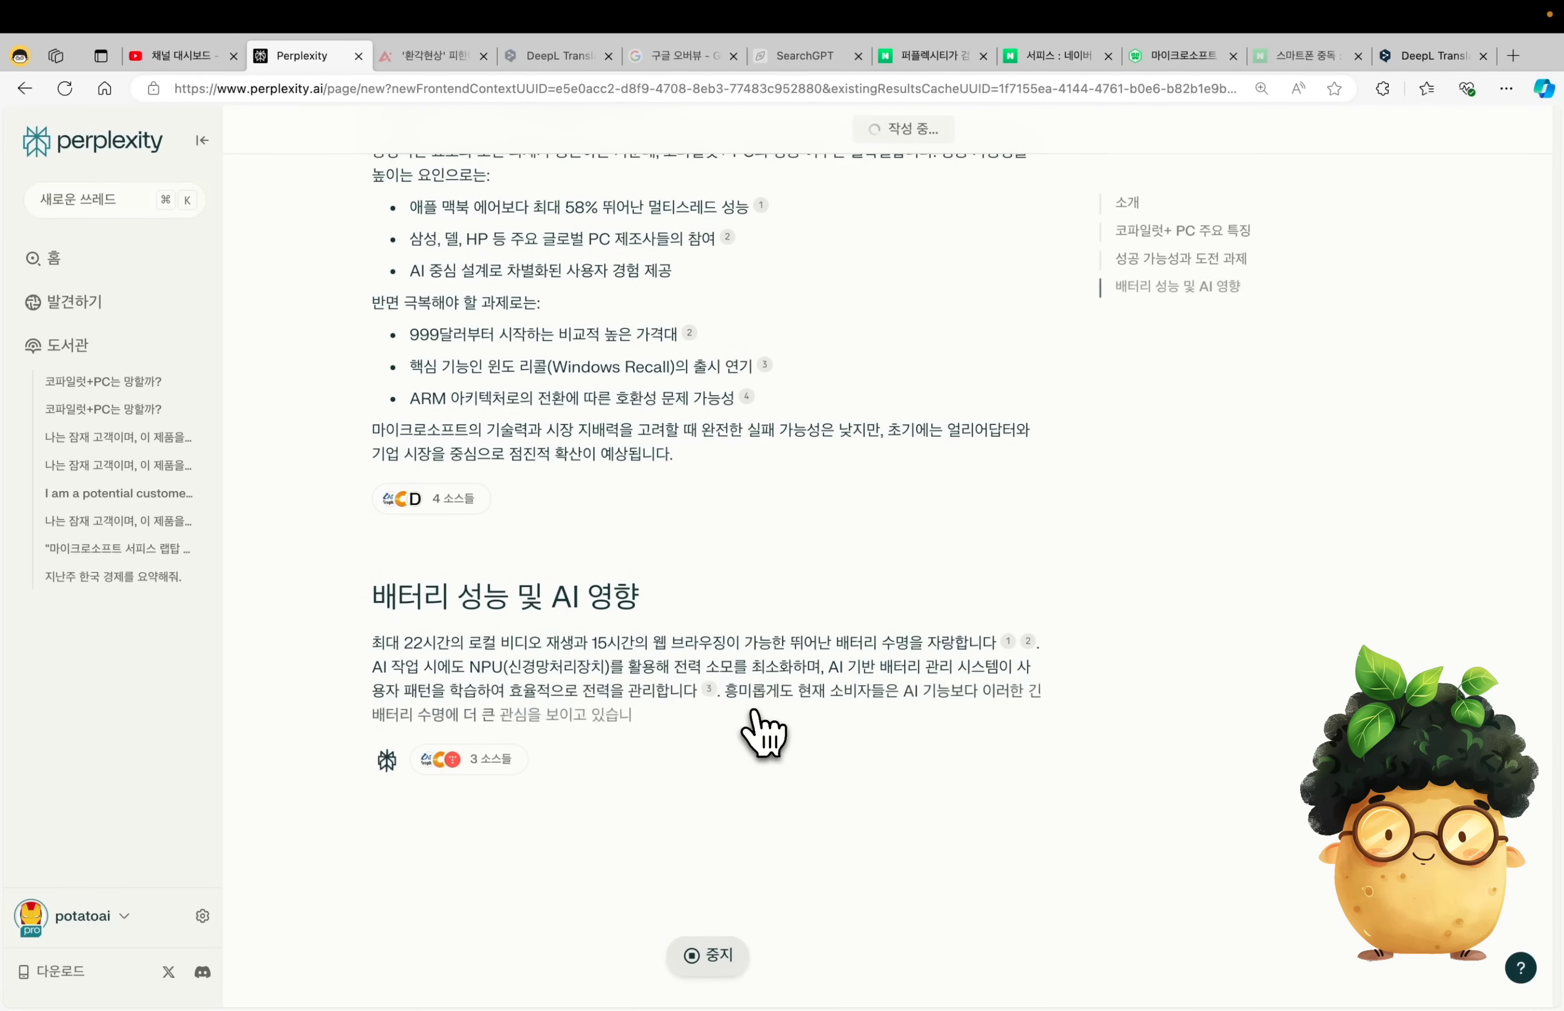
pyautogui.scroll(-6, 763, 732)
pyautogui.scroll(-1, 763, 733)
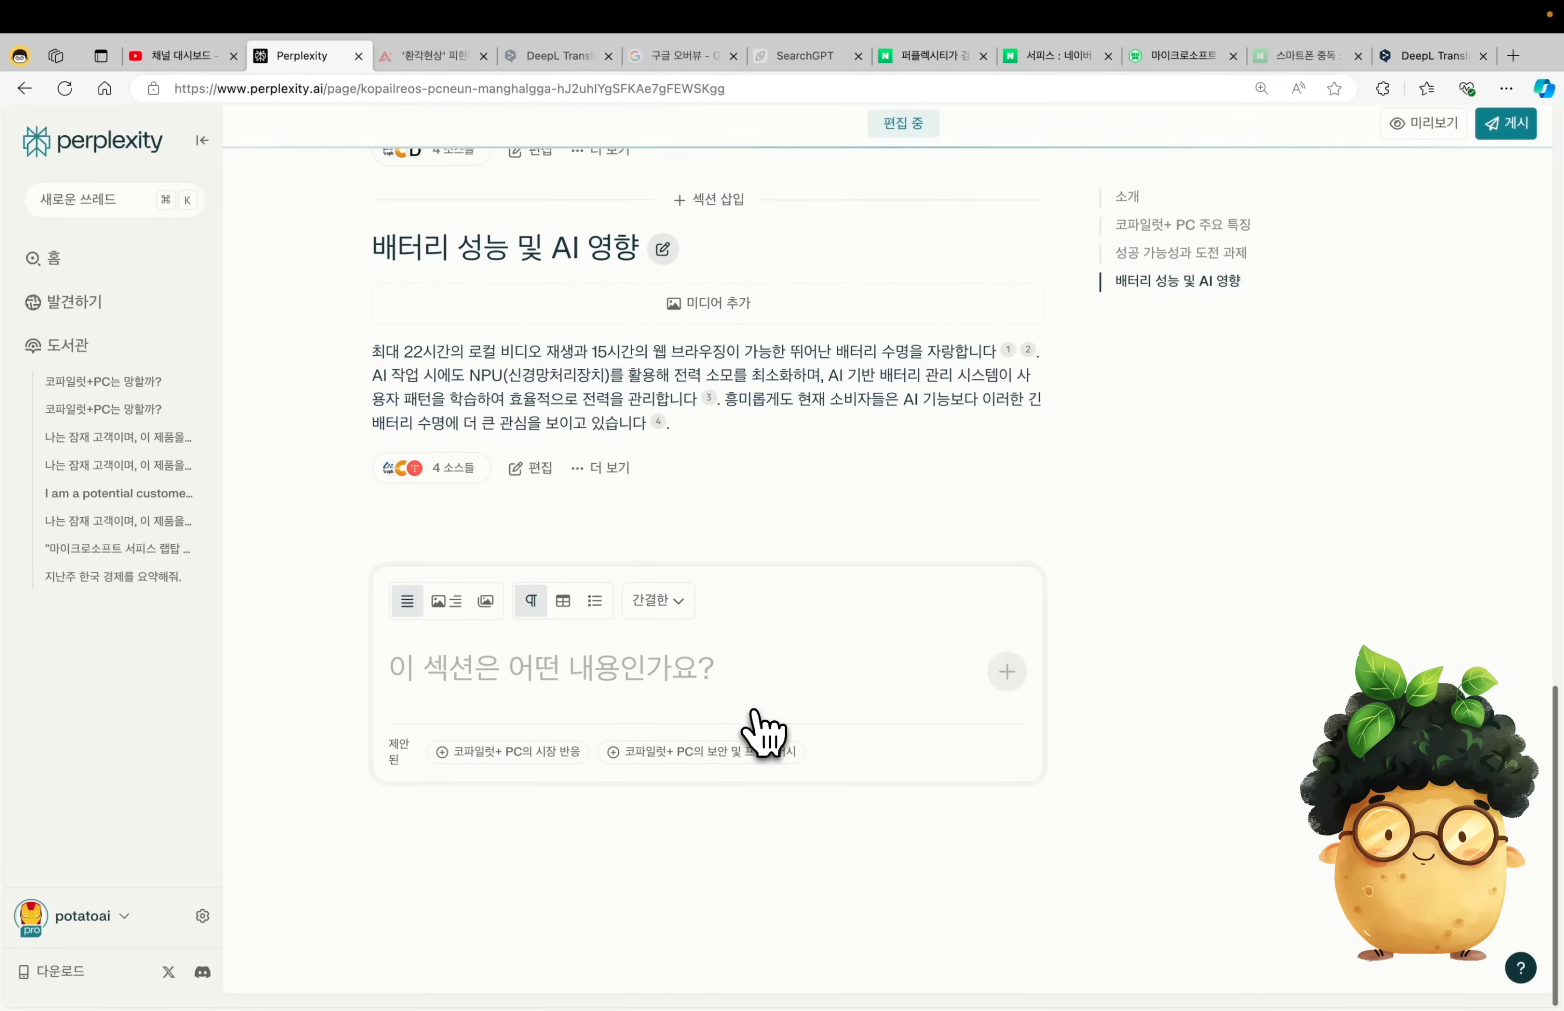
pyautogui.write('아야아야')
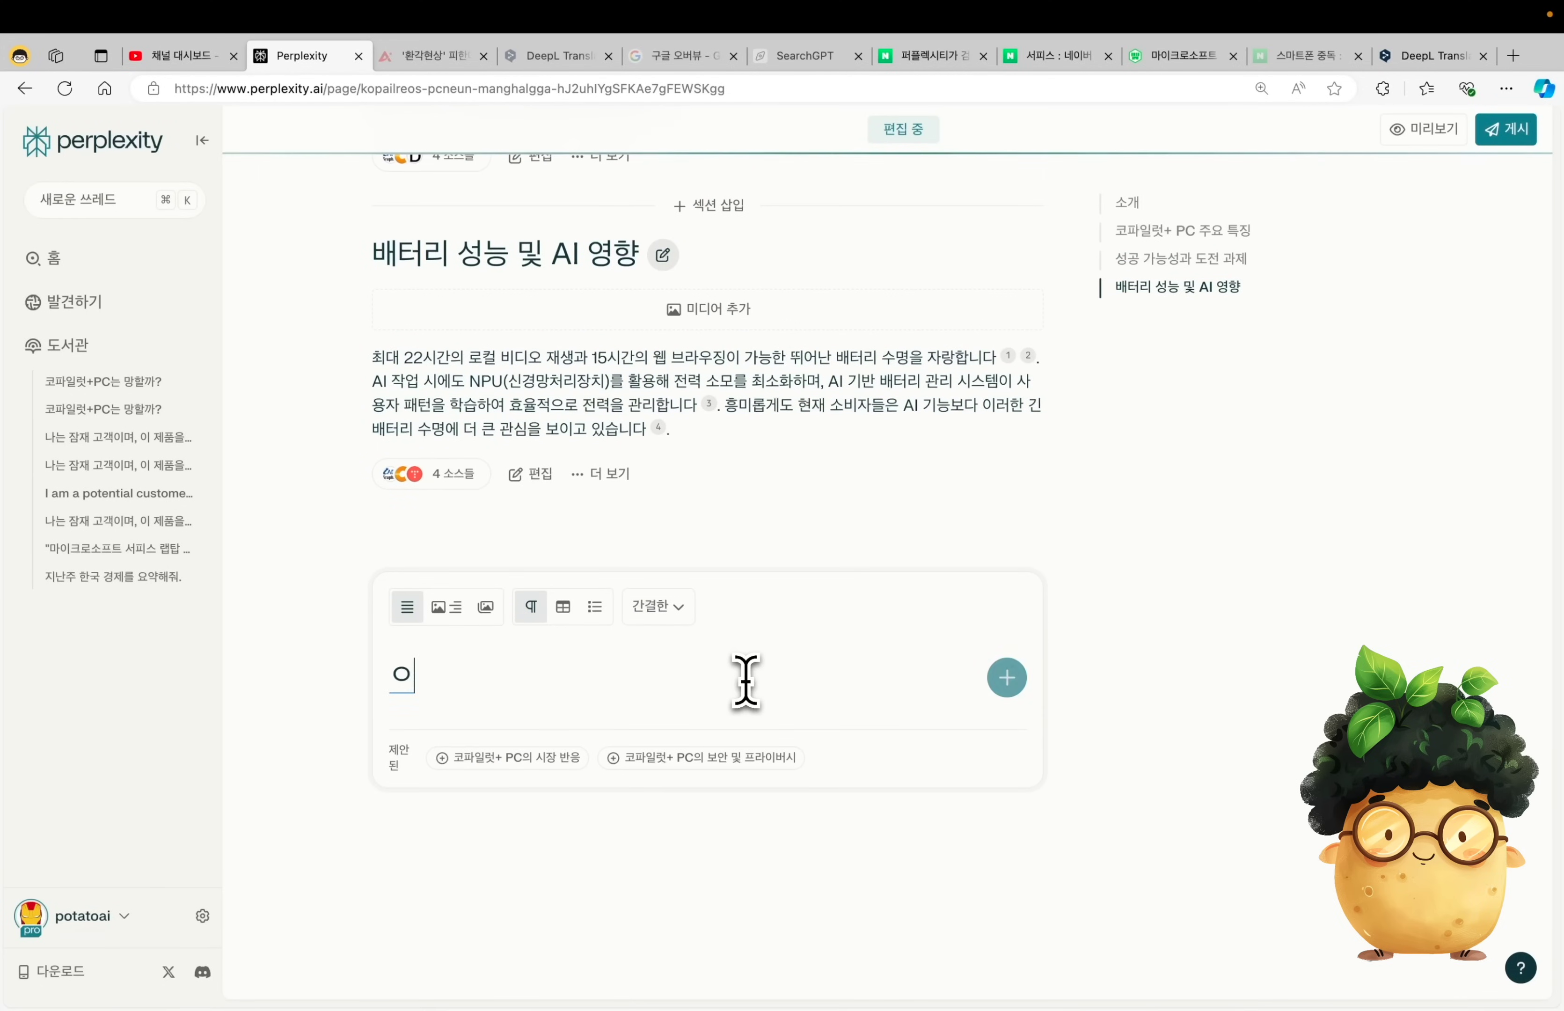
pyautogui.press('BackSpace')
pyautogui.press('BackSpace')
pyautogui.press('BackSpace')
pyautogui.press('BackSpace')
pyautogui.press('BackSpace')
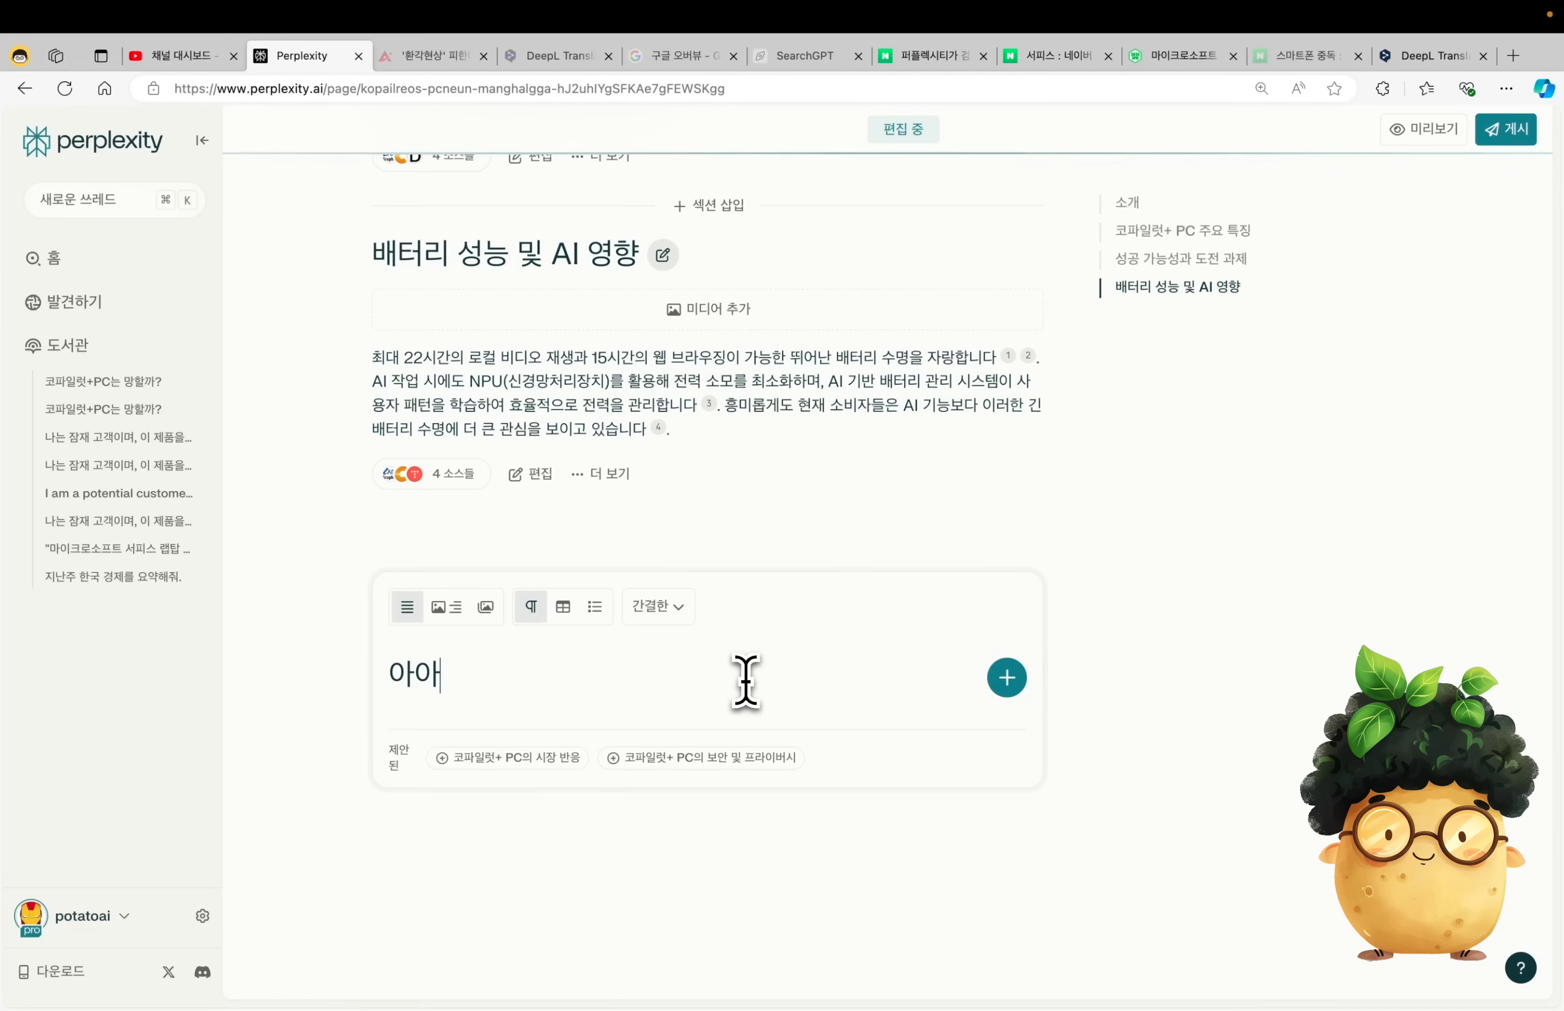
# - Add the suggested section 코파일럿+ PC의 시장 반응 to the end of the page and review the page up to its title
pyautogui.click(496, 757)
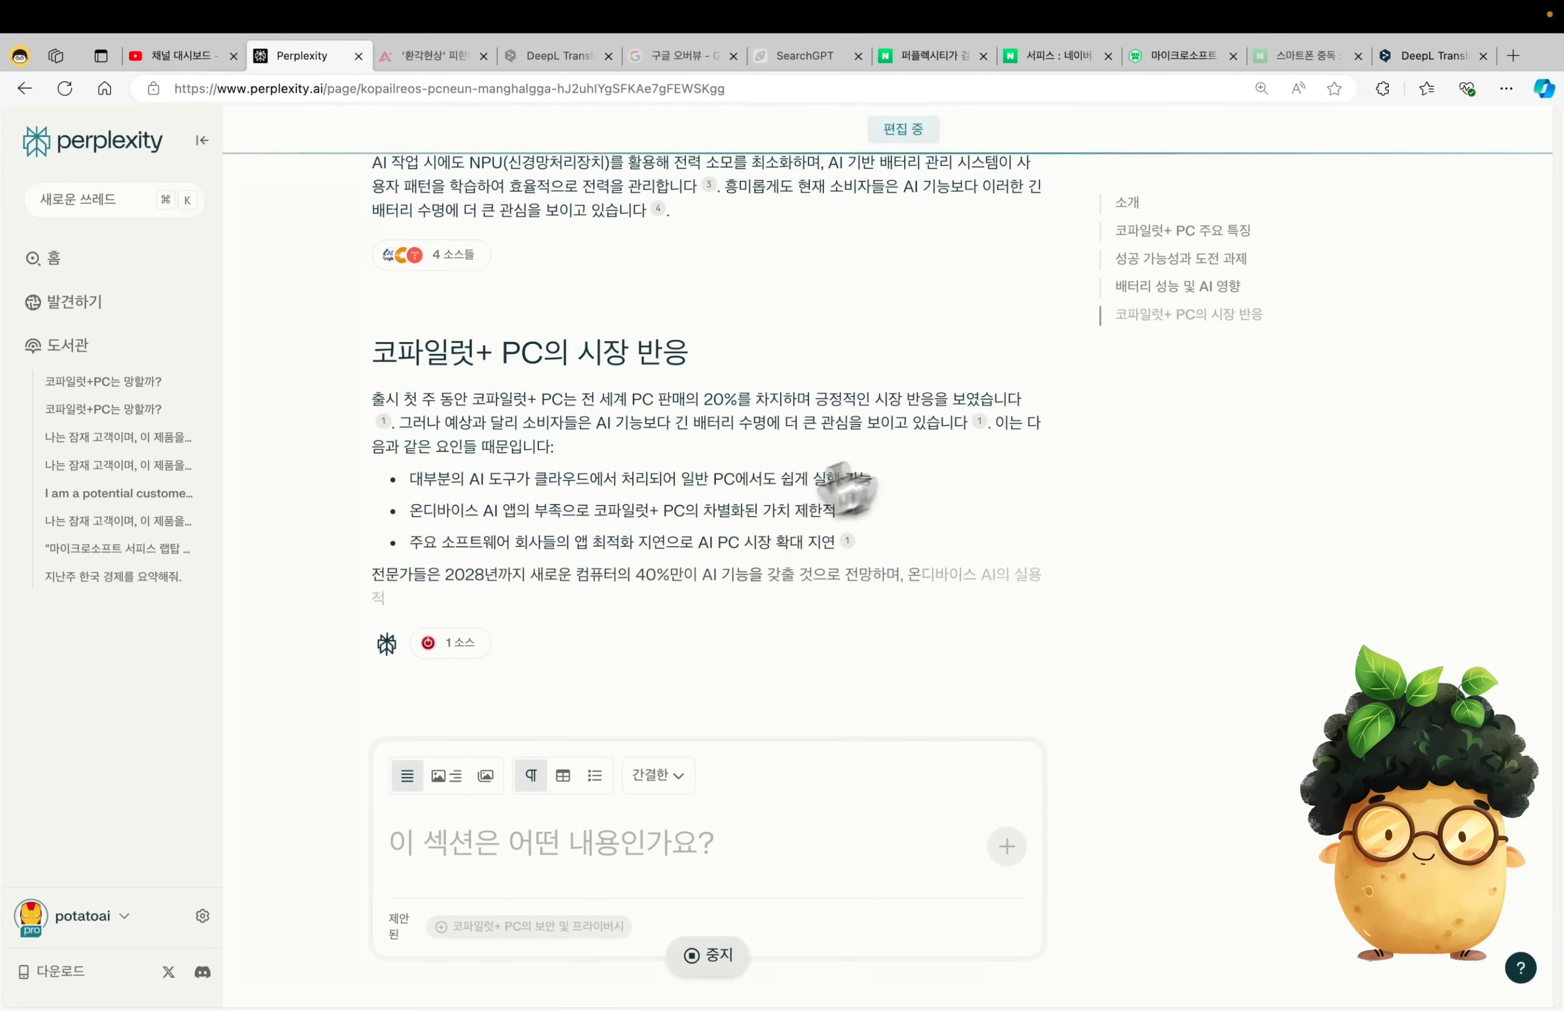
pyautogui.scroll(3, 766, 519)
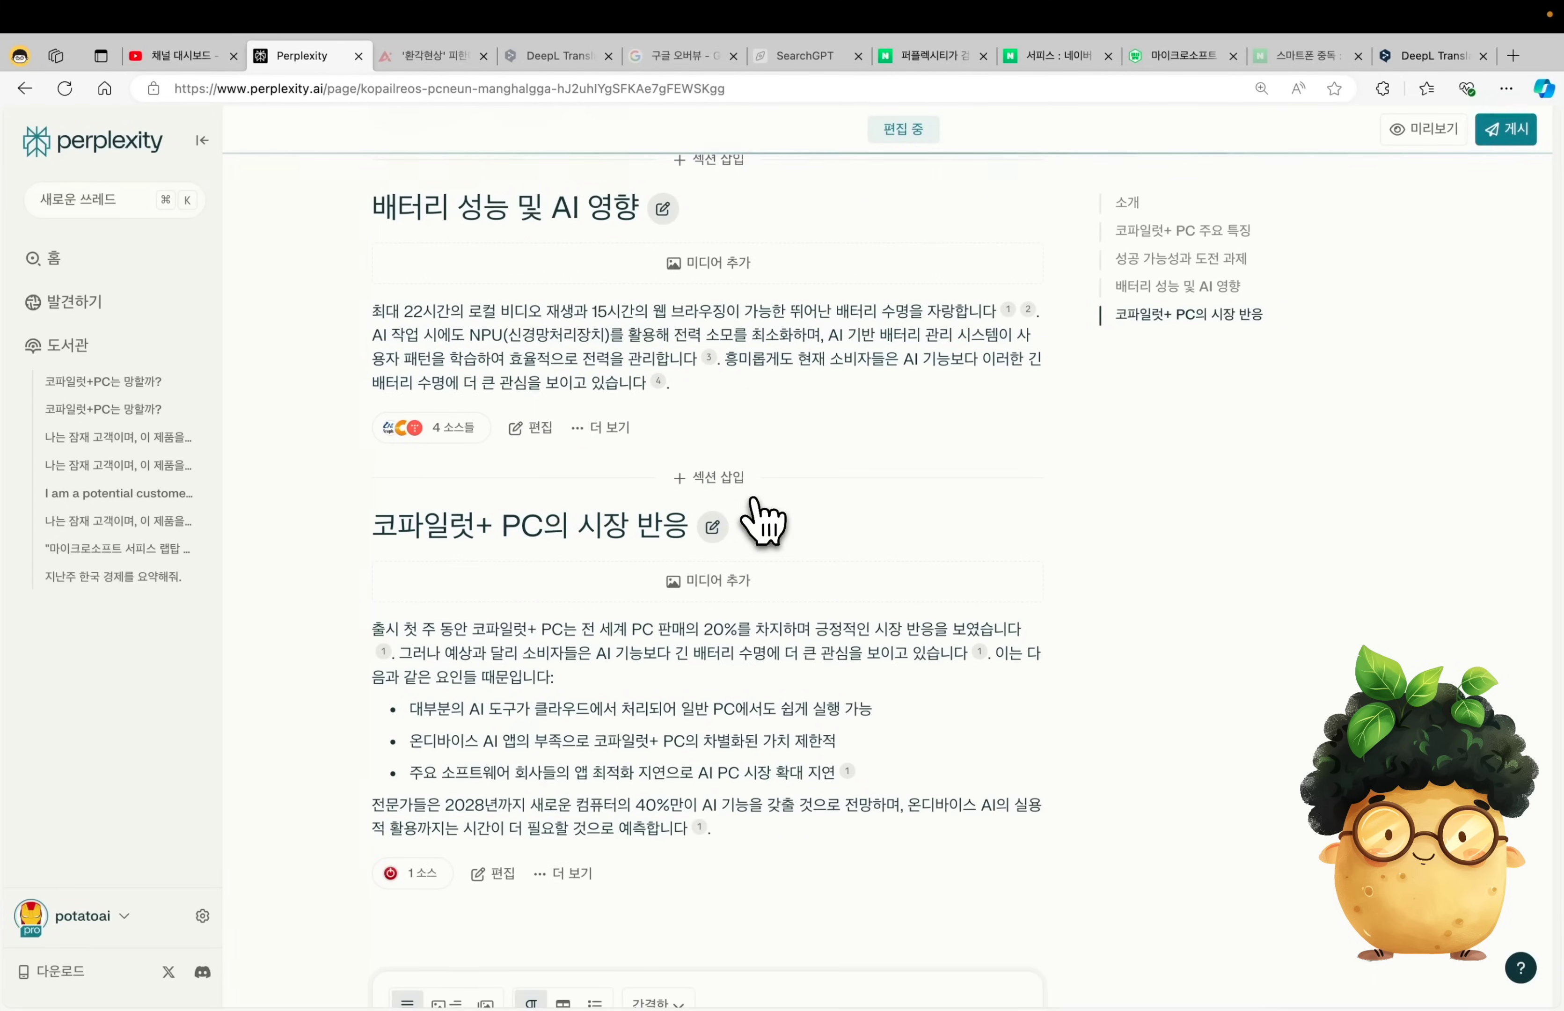
pyautogui.scroll(15, 762, 523)
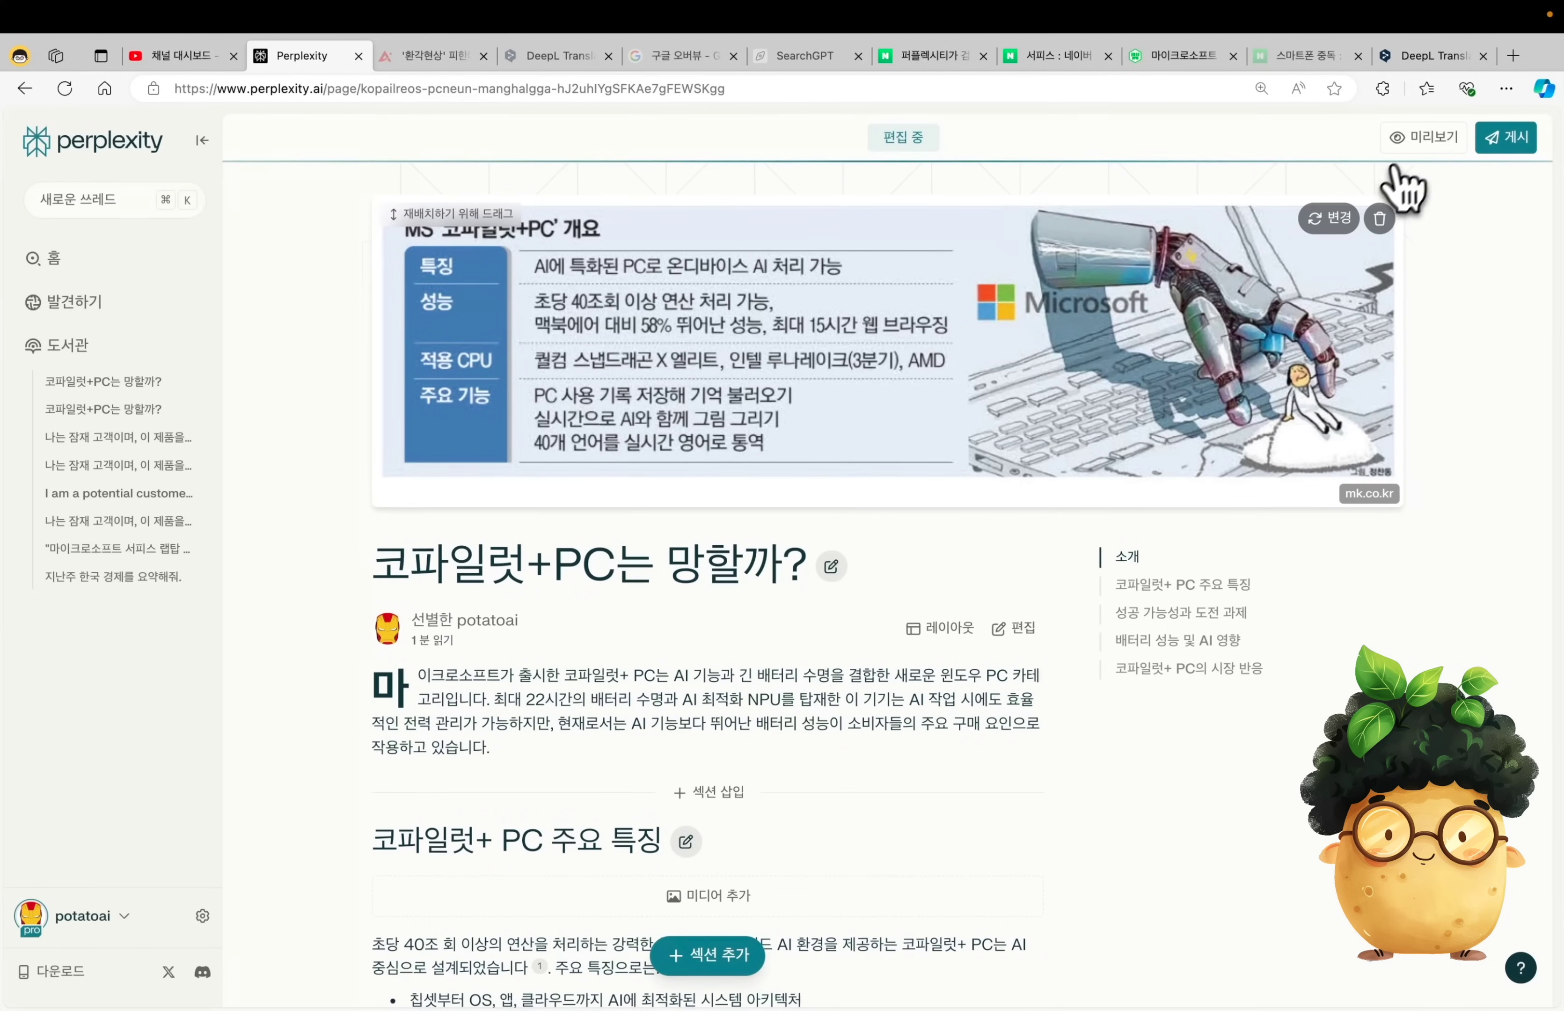
# - Preview the page draft and check all of its sections from the introduction to the market reaction
pyautogui.click(1422, 136)
pyautogui.scroll(-15, 1022, 536)
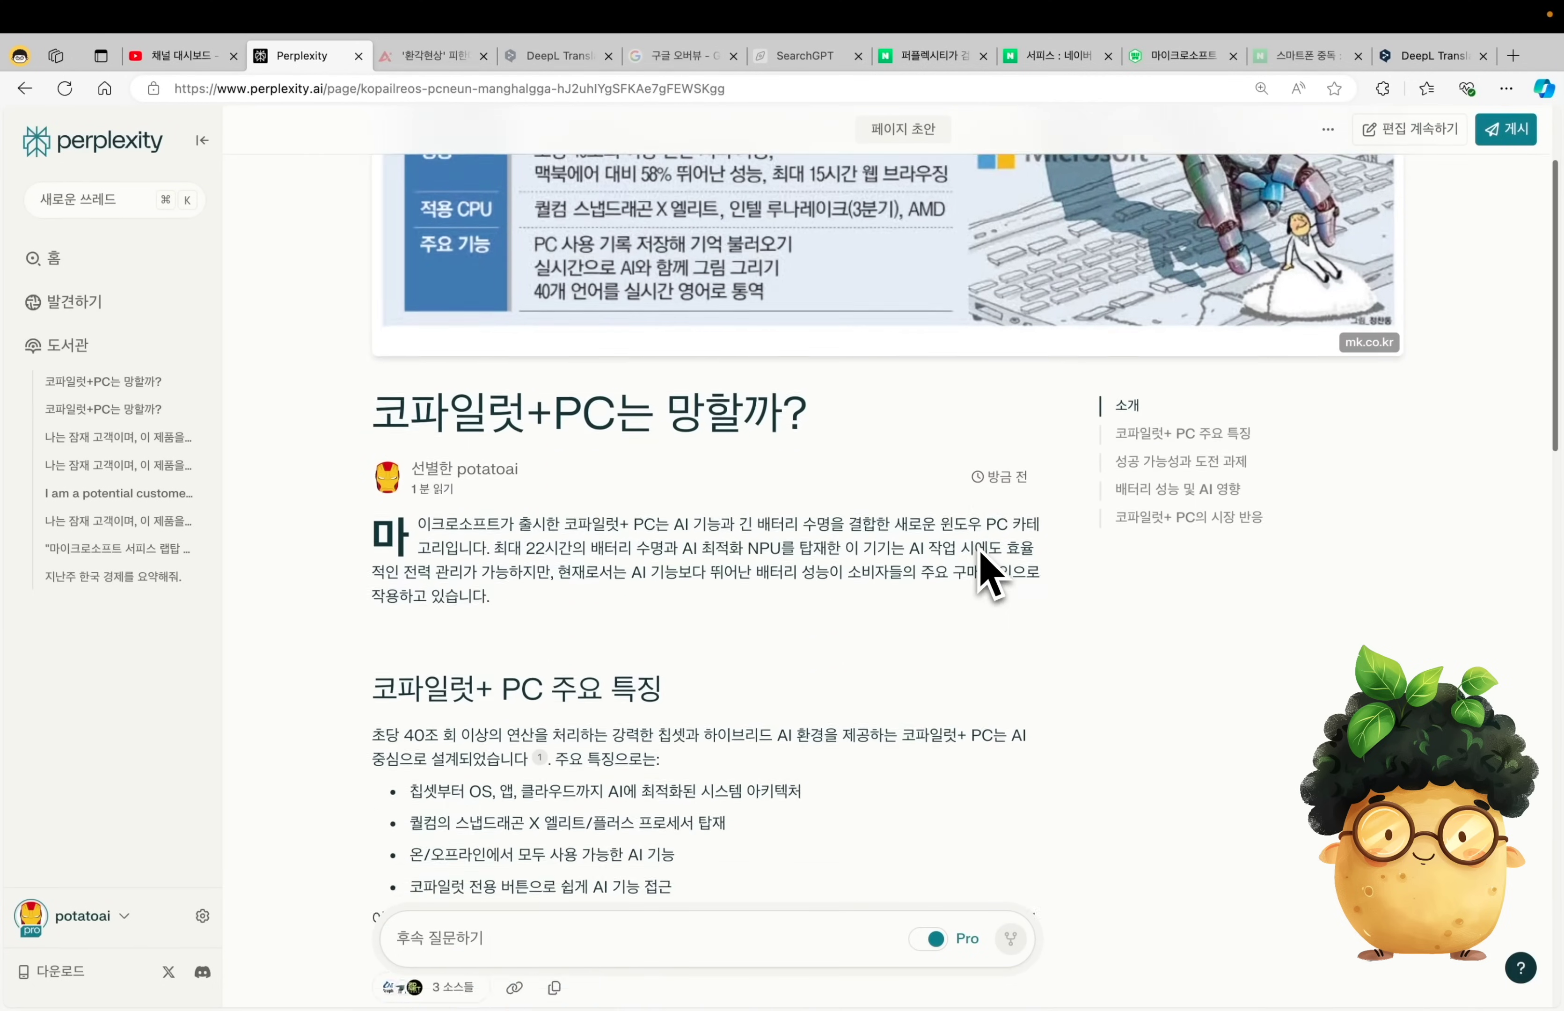
pyautogui.scroll(-5, 989, 572)
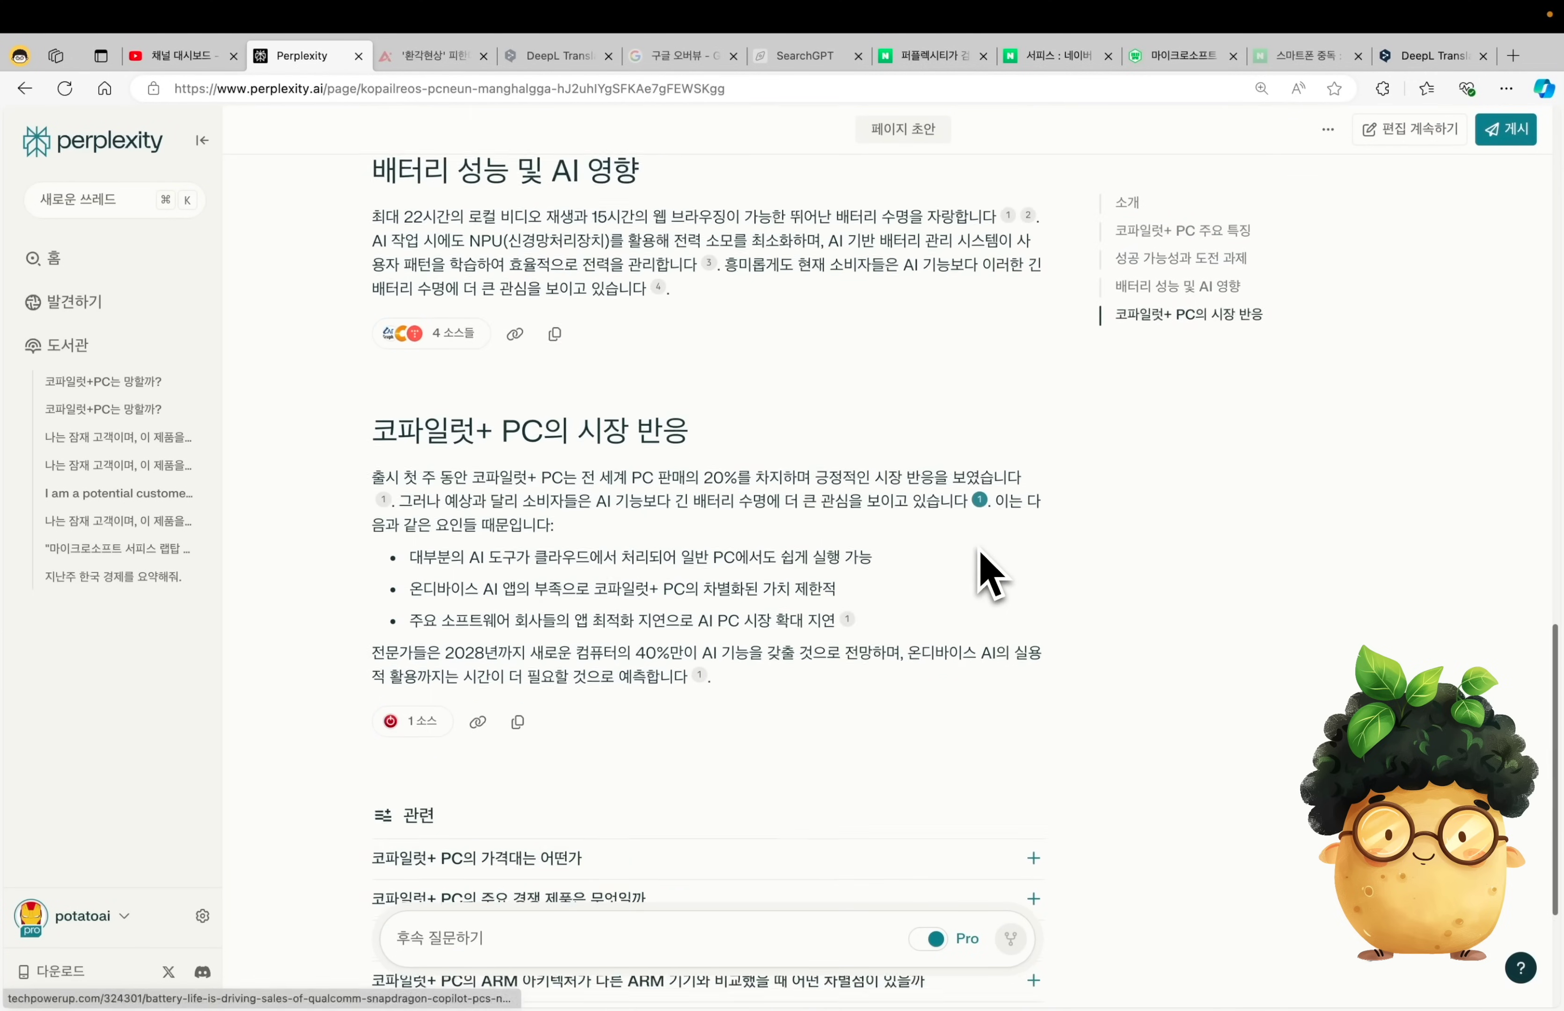
pyautogui.scroll(20, 988, 569)
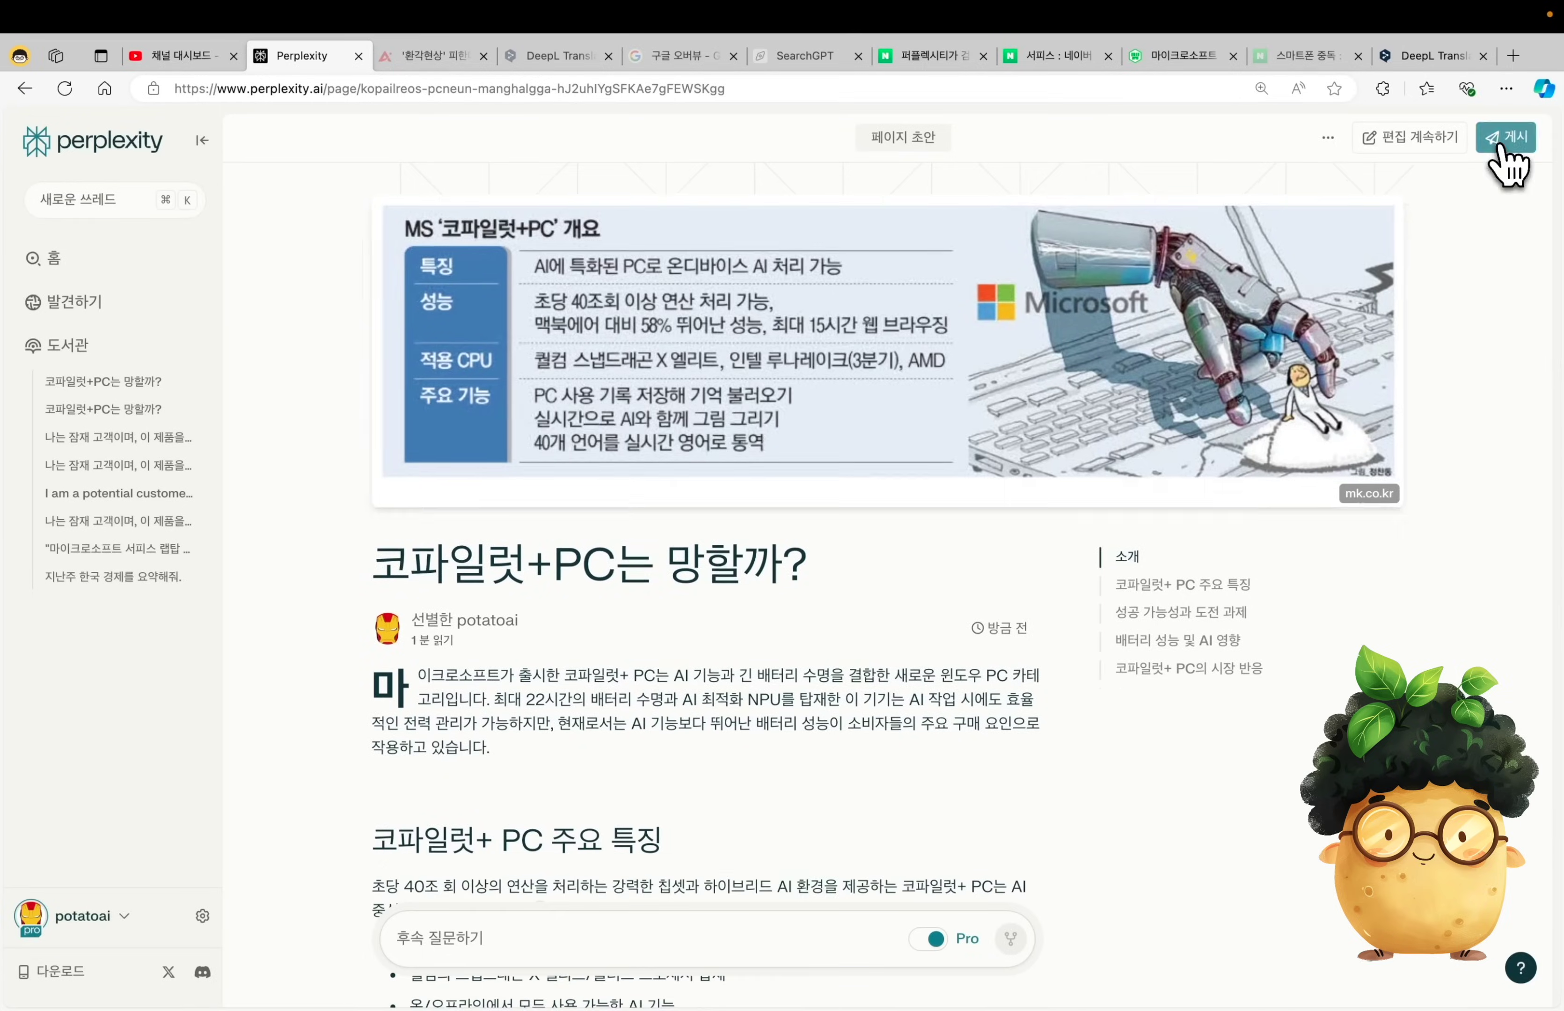
# - Publish the 코파일럿+PC page and copy its share link
pyautogui.click(1504, 142)
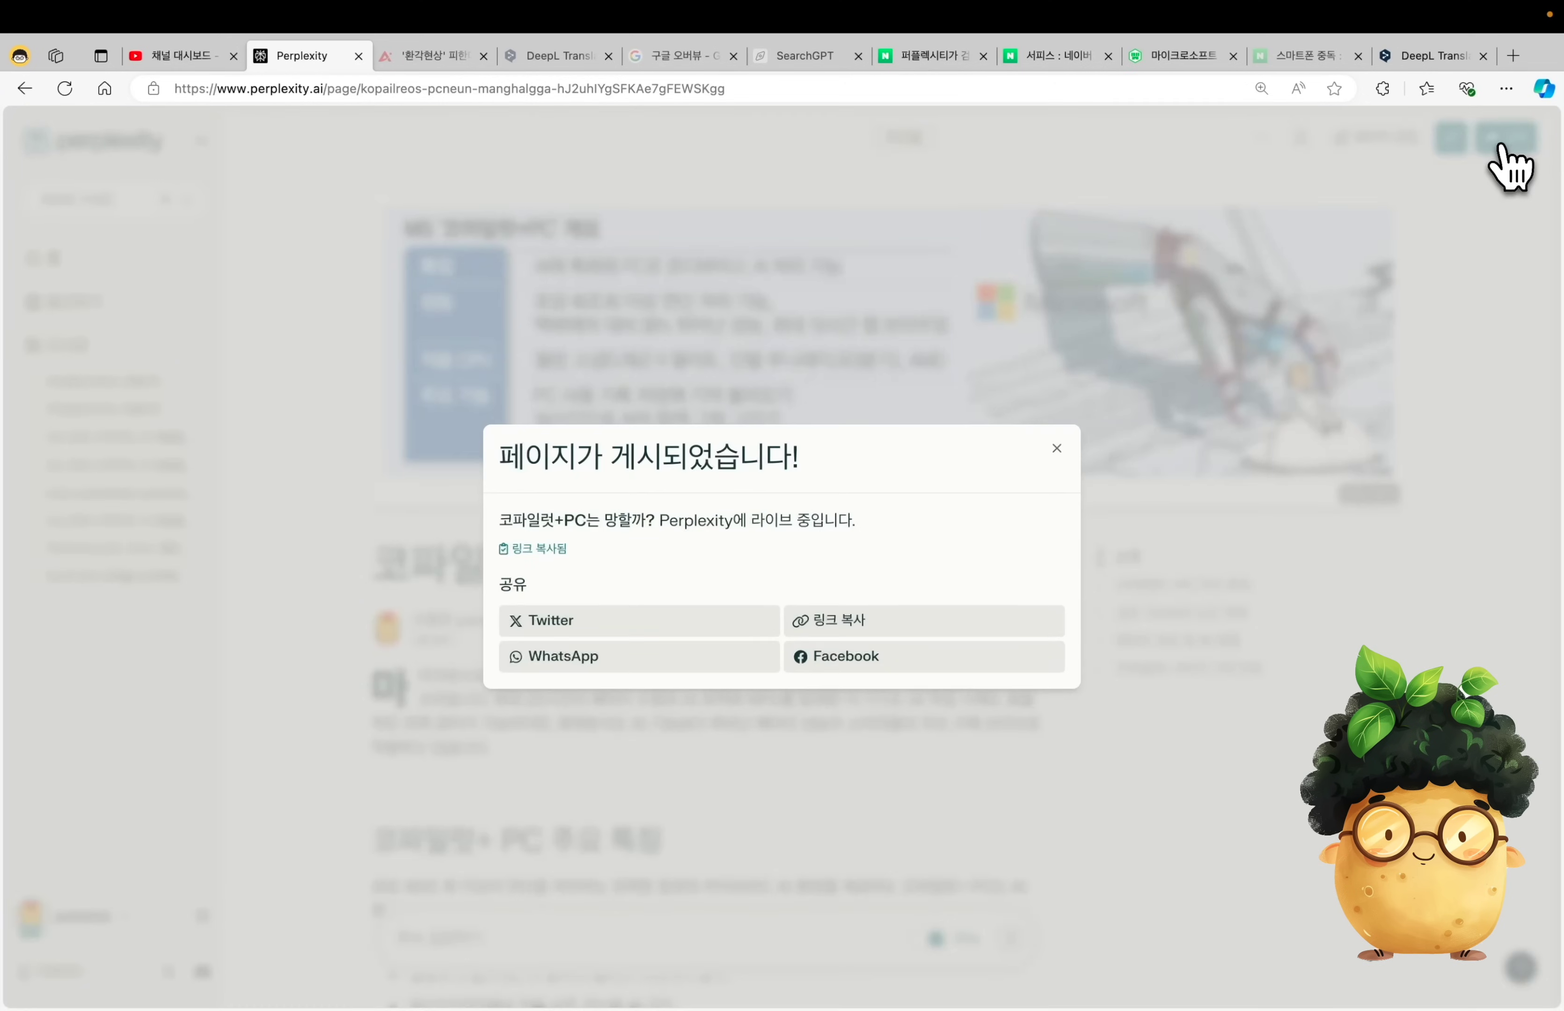
pyautogui.click(809, 621)
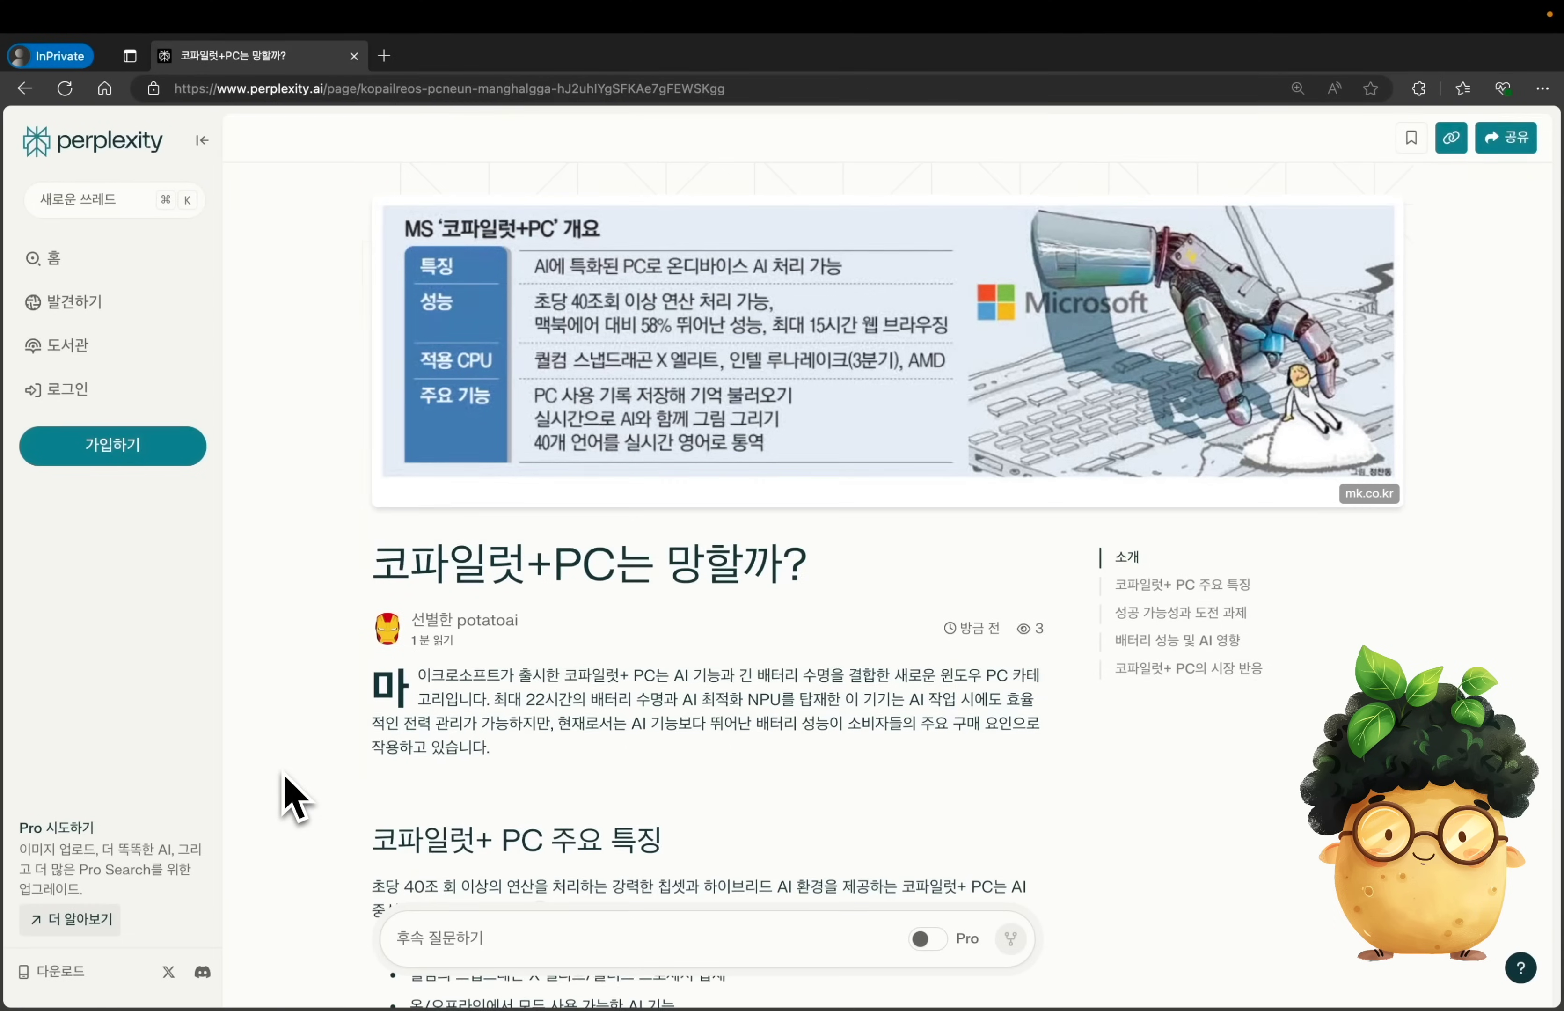
# - Review the sections of the published page in an InPrivate browser window without signing in
pyautogui.scroll(-1, 295, 799)
pyautogui.scroll(-20, 296, 799)
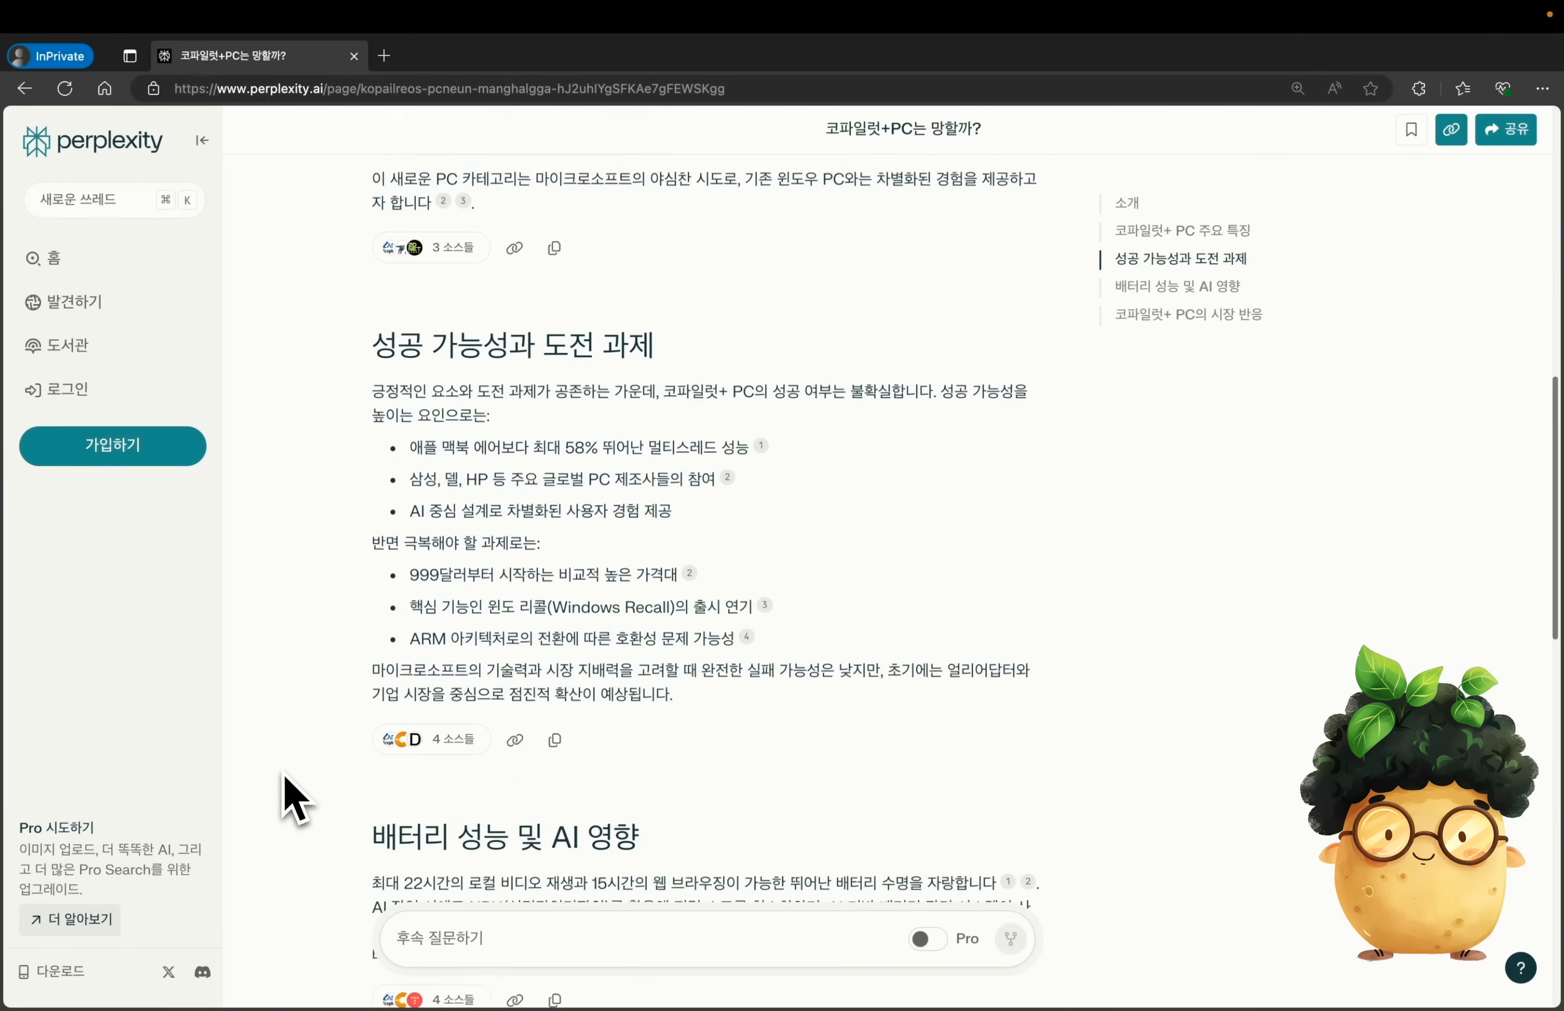
pyautogui.scroll(-8, 296, 798)
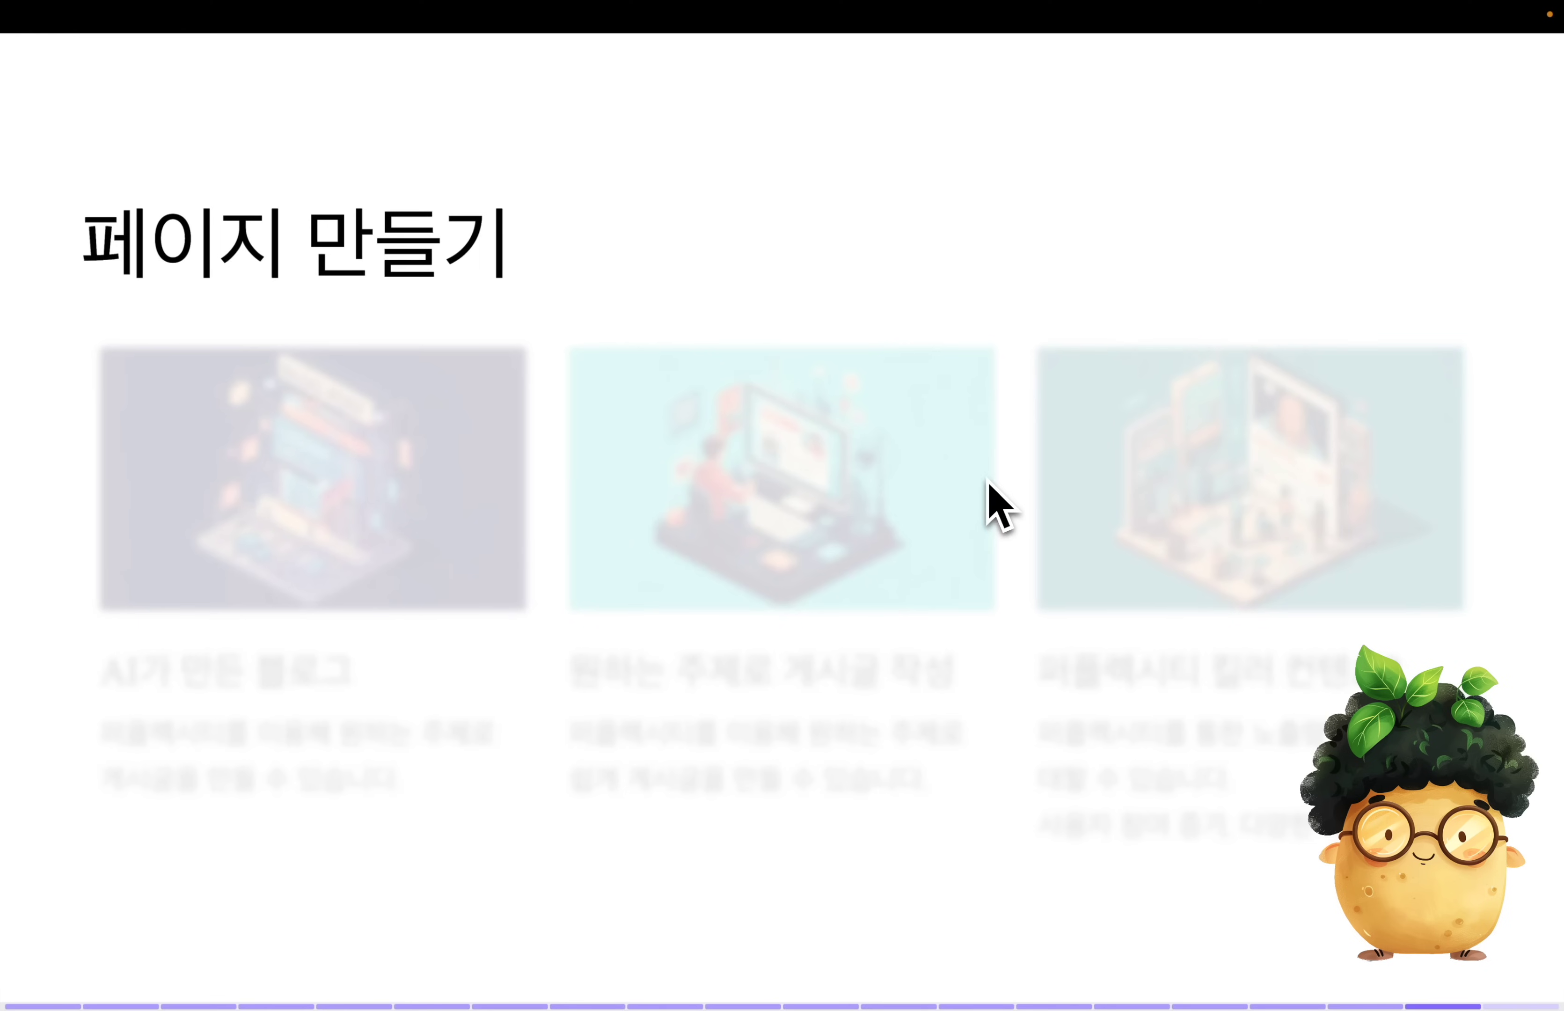
pyautogui.press('Right')
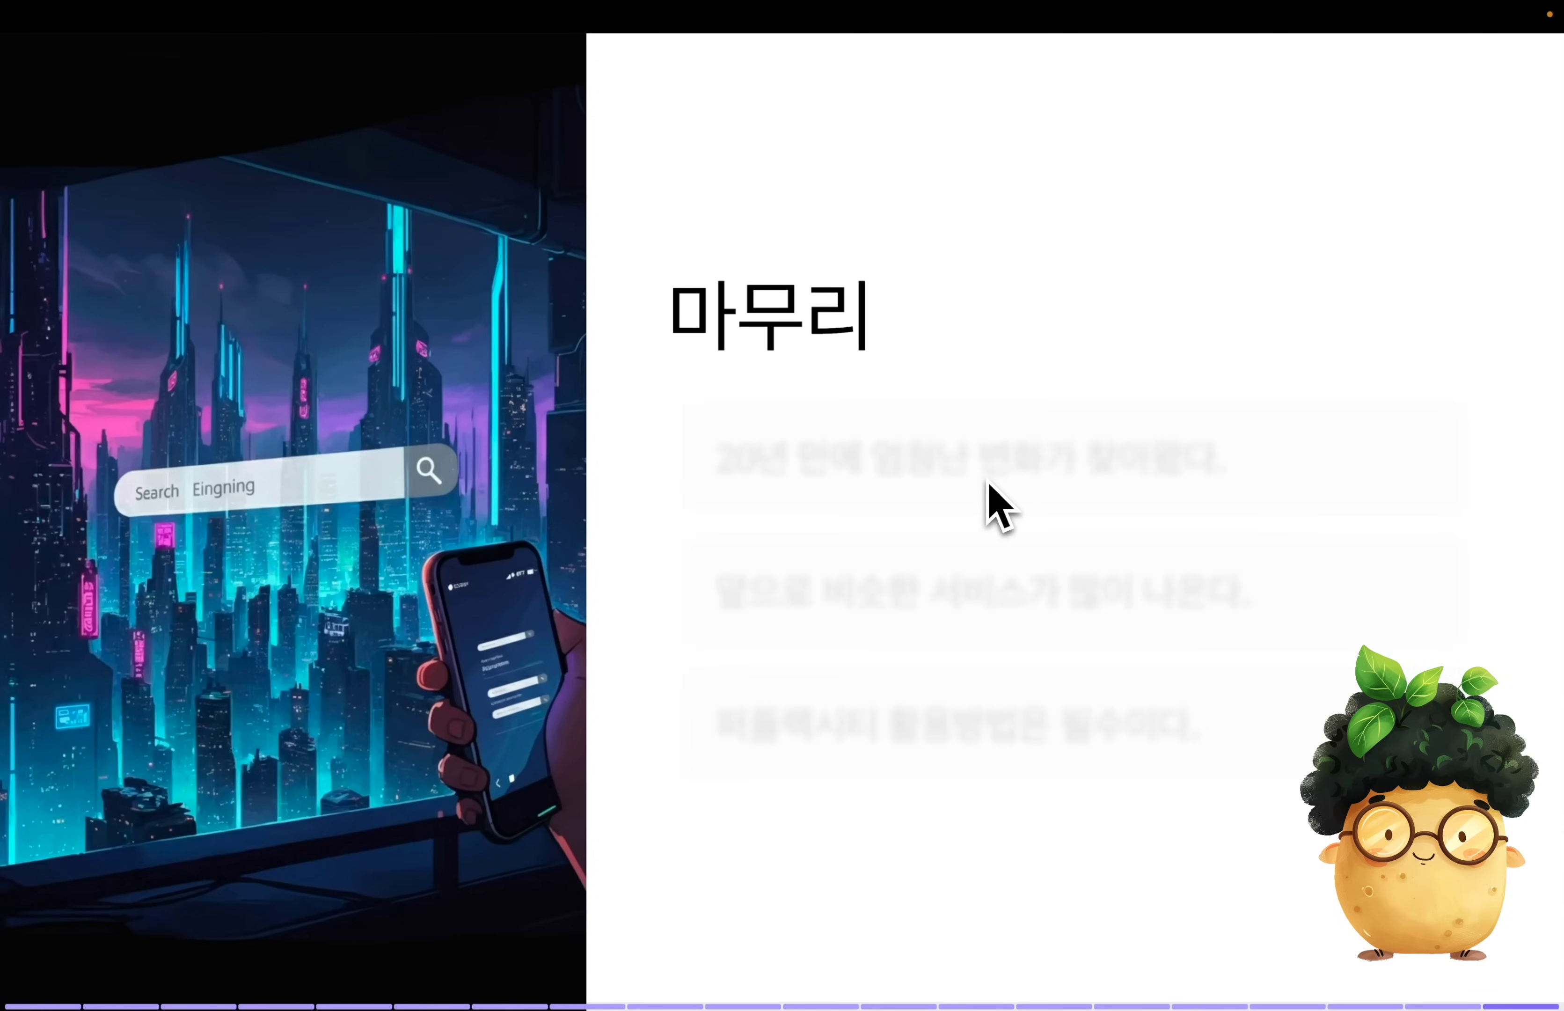